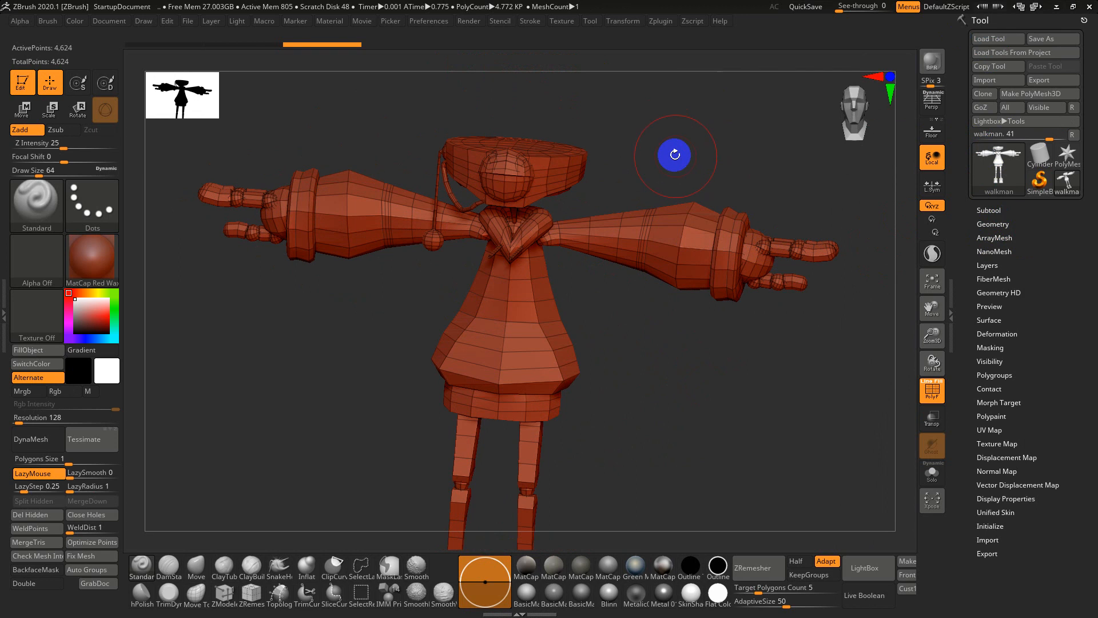
Examine the character's head, neck and the thin rods at the chest from several angles
{"action": "left_click_drag", "start_coordinate": [674, 155], "coordinate": [675, 177]}
{"action": "mouse_move", "coordinate": [658, 396]}
{"action": "left_mouse_down", "text": "alt"}
{"action": "mouse_move", "coordinate": [679, 440]}
{"action": "mouse_move", "coordinate": [743, 421]}
{"action": "mouse_move", "coordinate": [705, 358]}
{"action": "mouse_move", "coordinate": [639, 319]}
{"action": "left_mouse_up", "text": "alt"}
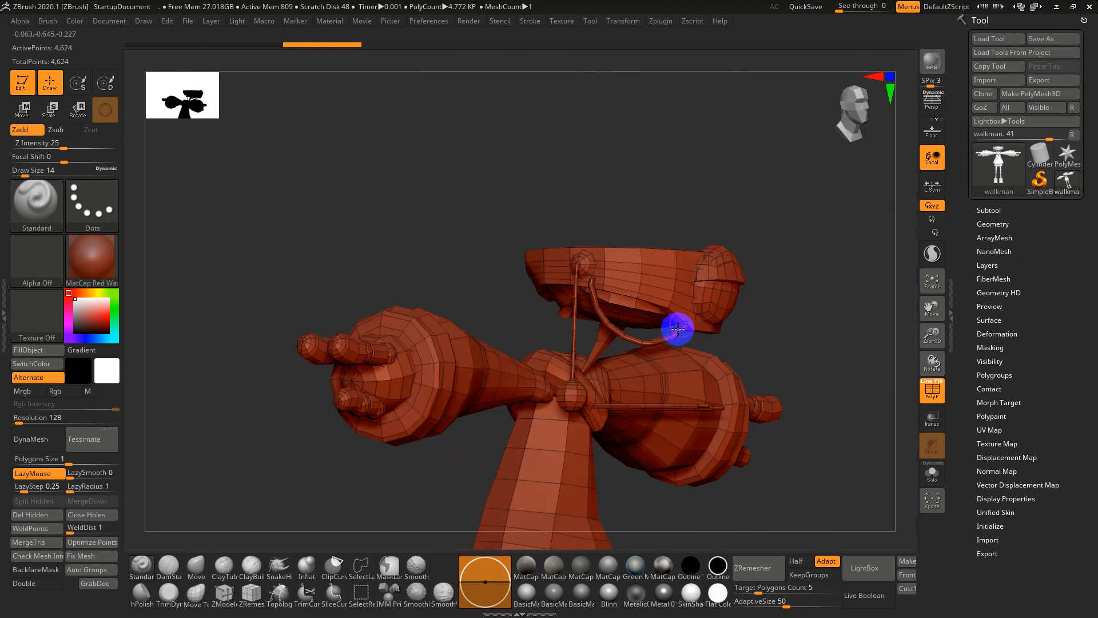
{"action": "left_click_drag", "start_coordinate": [772, 304], "coordinate": [728, 265], "text": "alt"}
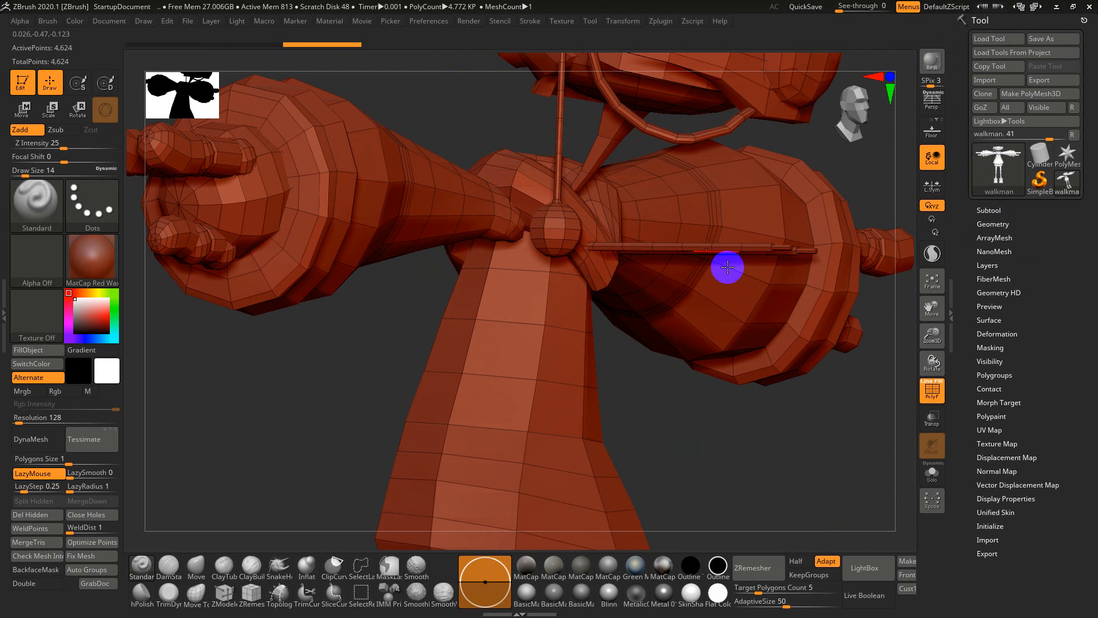
{"action": "left_click_drag", "start_coordinate": [677, 360], "coordinate": [675, 495], "text": "alt"}
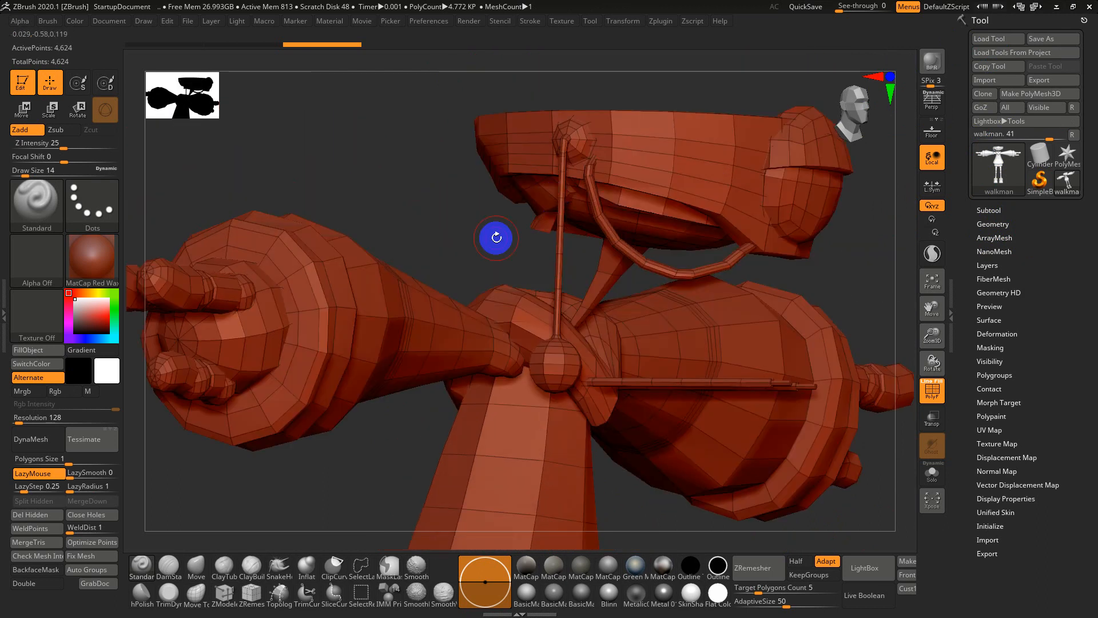
{"action": "left_click_drag", "start_coordinate": [495, 238], "coordinate": [396, 81]}
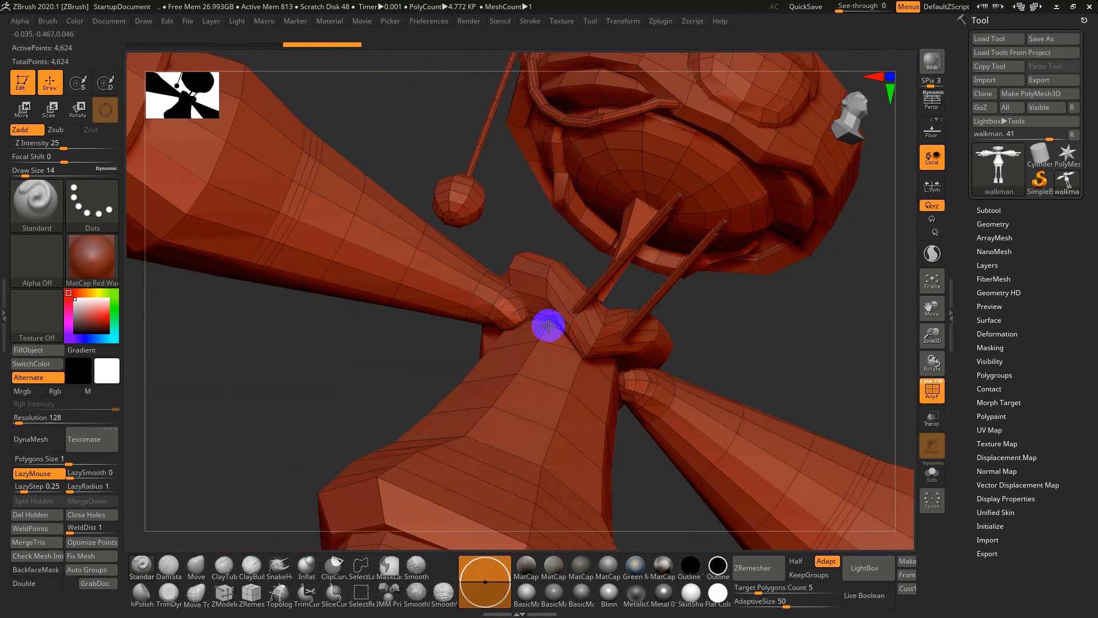
{"action": "left_click_drag", "start_coordinate": [691, 529], "coordinate": [559, 299]}
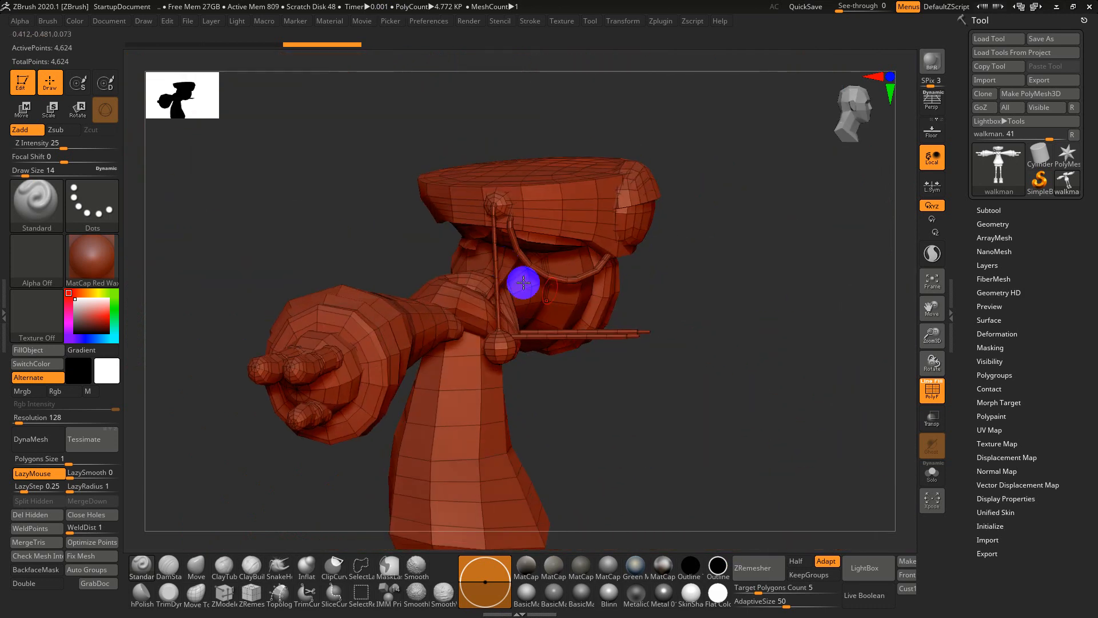
{"action": "left_click_drag", "start_coordinate": [724, 234], "coordinate": [784, 539], "text": "alt"}
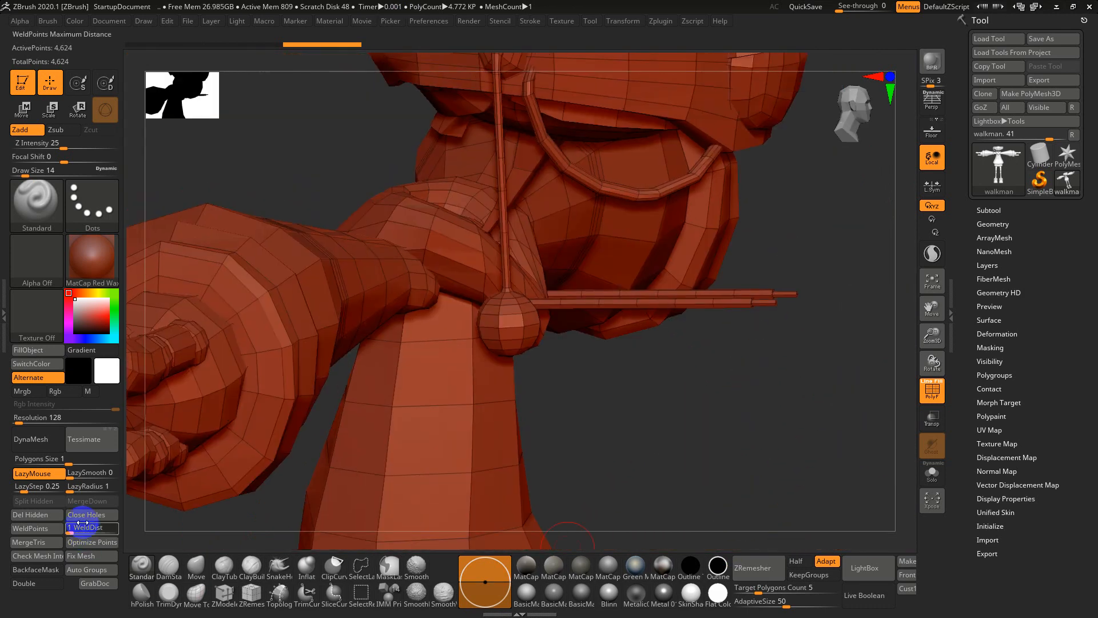
Assign automatic polygroups to the mesh's separate parts and display the model with the Flat Color material
{"action": "left_click", "coordinate": [93, 574]}
{"action": "left_click_drag", "start_coordinate": [651, 409], "coordinate": [639, 515]}
{"action": "left_click", "coordinate": [718, 593]}
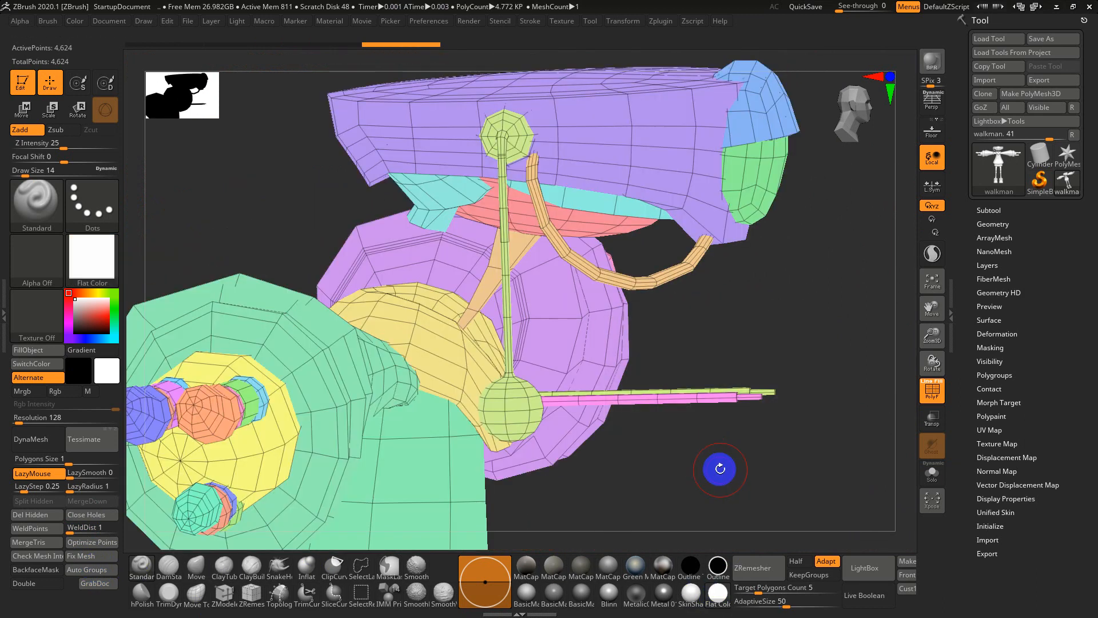
{"action": "left_click_drag", "start_coordinate": [721, 465], "coordinate": [662, 392]}
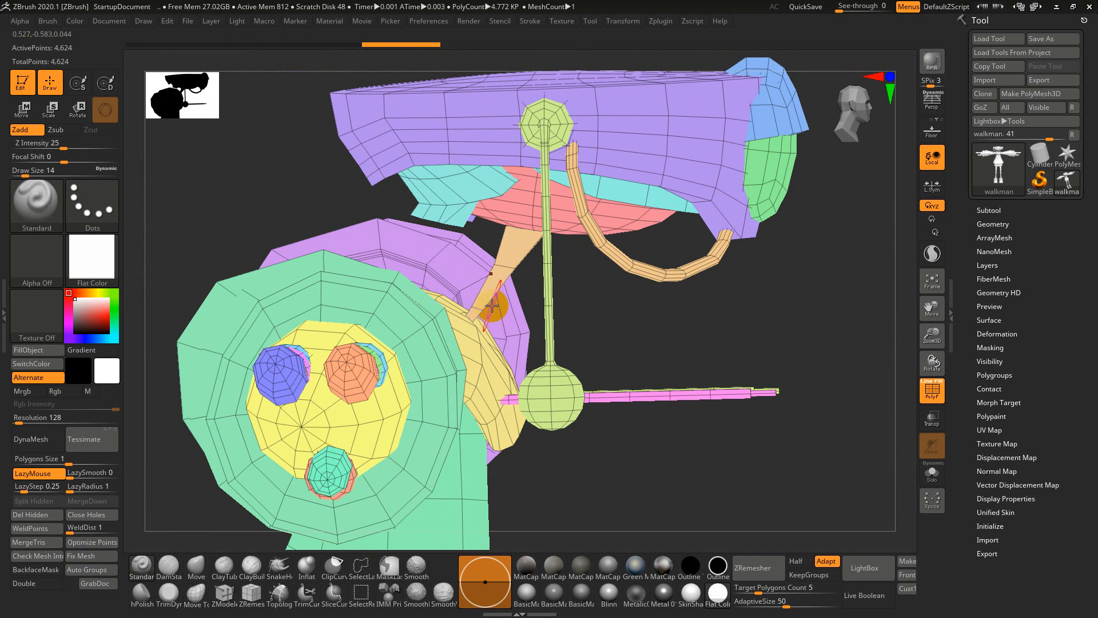
Isolate the neck polygroup, thicken it with the Inflate deformation, and show the full model again
{"action": "left_click", "coordinate": [509, 269], "text": "ctrl+shift"}
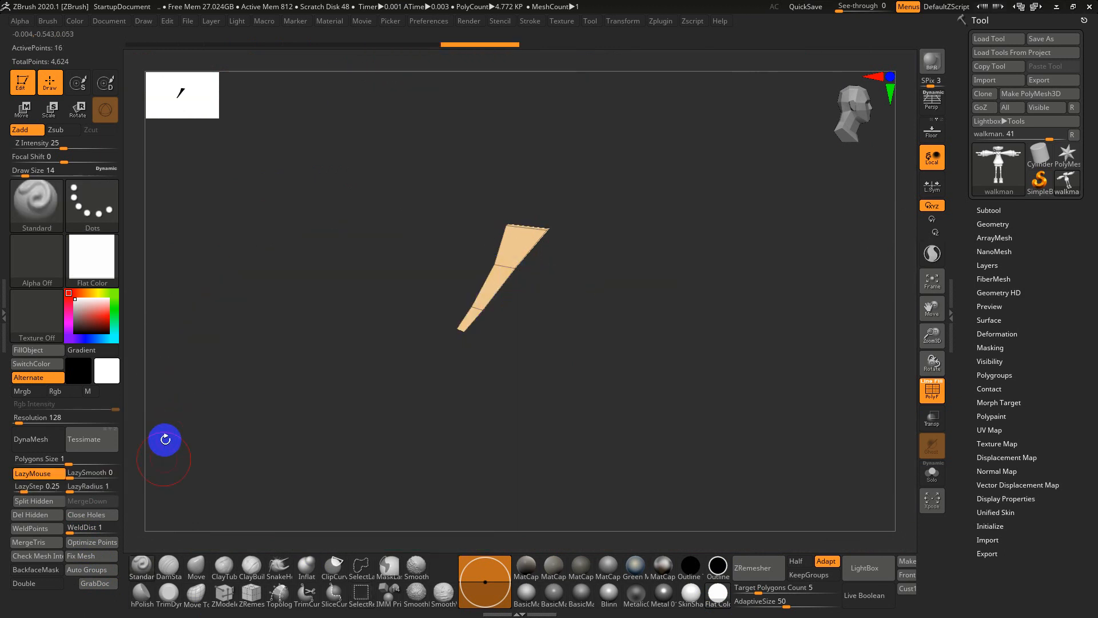
{"action": "left_click", "coordinate": [998, 335]}
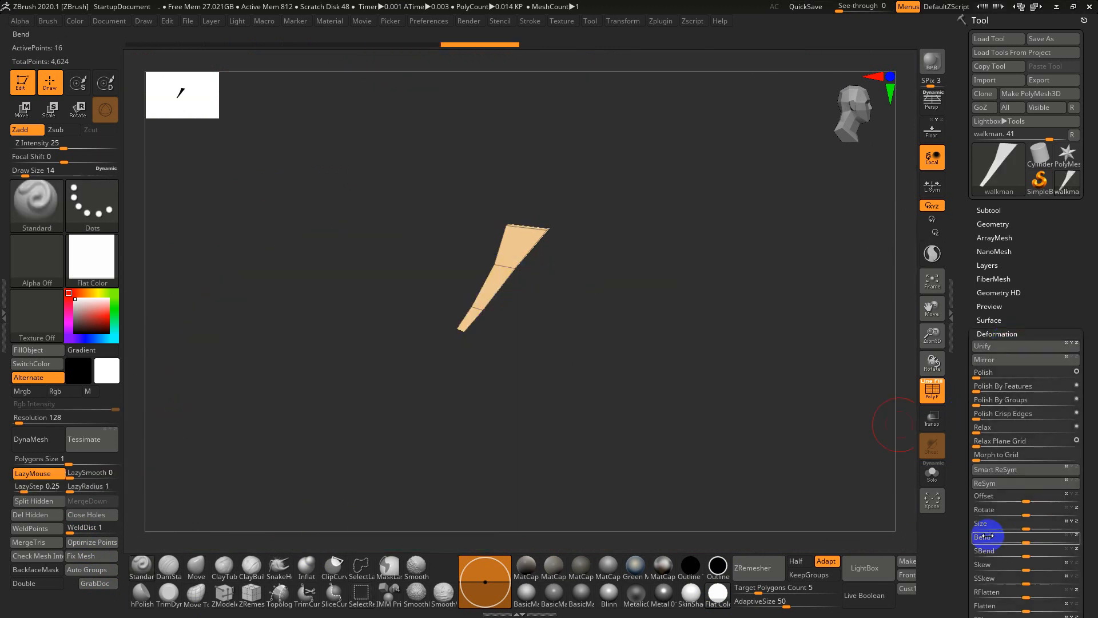
{"action": "scroll", "coordinate": [973, 510], "scroll_direction": "down", "scroll_amount": 2}
{"action": "scroll", "coordinate": [973, 511], "scroll_direction": "down", "scroll_amount": 8}
{"action": "left_click_drag", "start_coordinate": [1017, 511], "coordinate": [1036, 516]}
{"action": "left_click", "coordinate": [766, 389], "text": "ctrl+shift"}
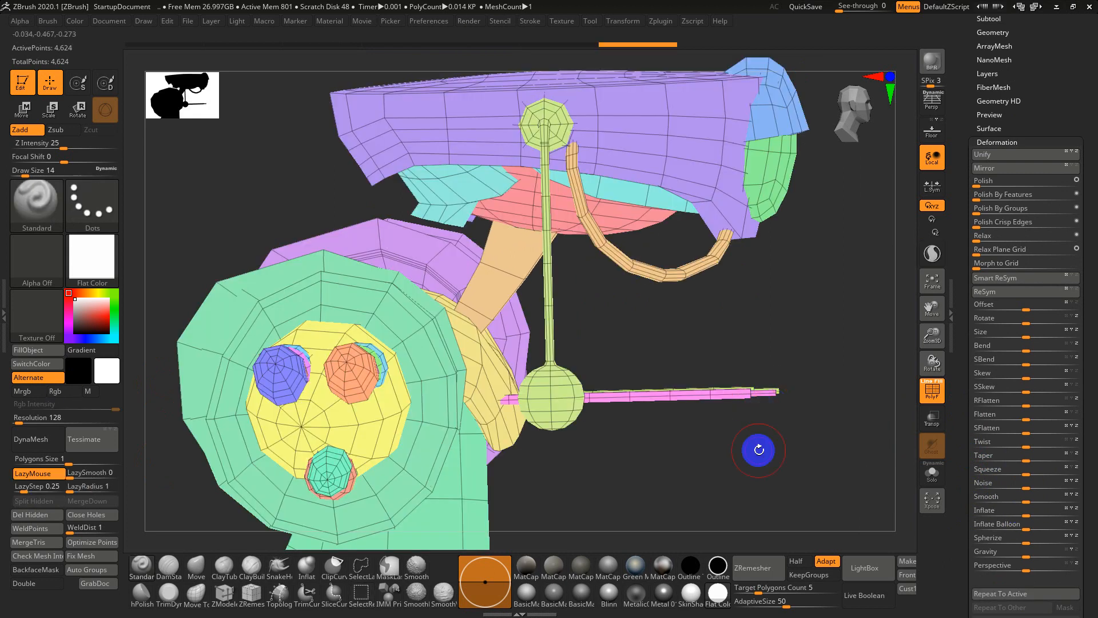
Examine the thickened neck and upper body from the front and the side, and expand the subtool list
{"action": "left_click_drag", "start_coordinate": [758, 450], "coordinate": [723, 463]}
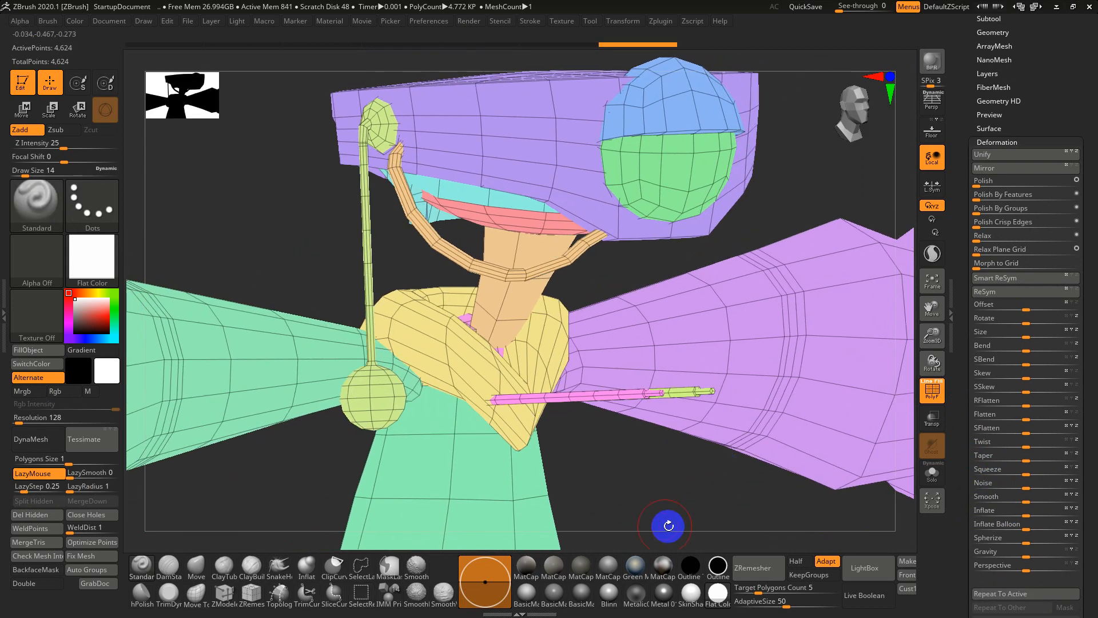
{"action": "left_click_drag", "start_coordinate": [667, 523], "coordinate": [642, 456], "text": "alt"}
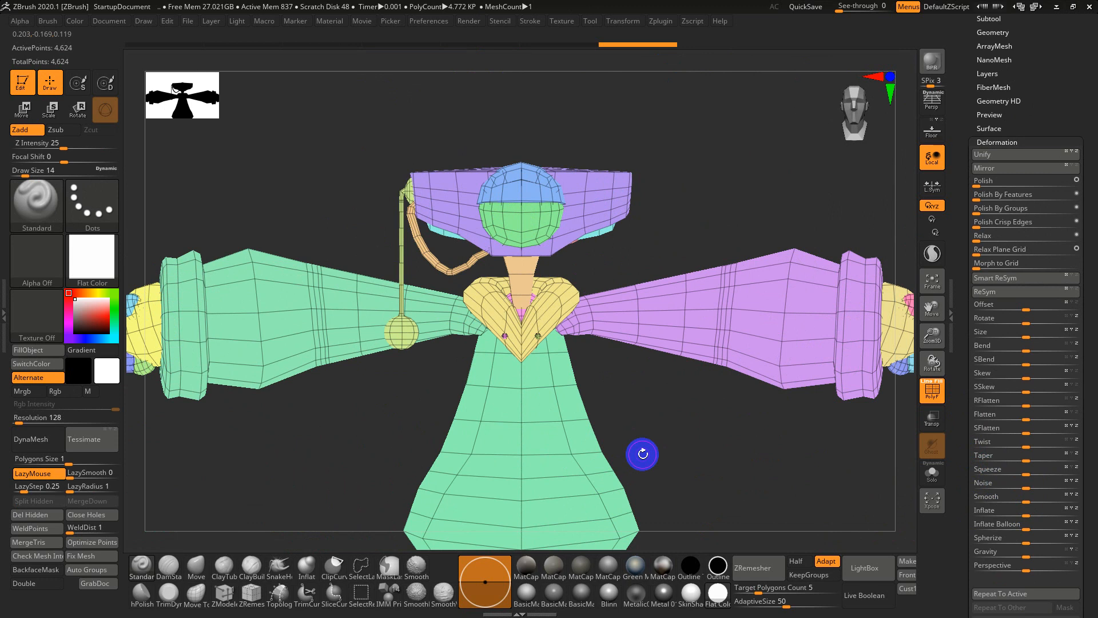
{"action": "left_click_drag", "start_coordinate": [643, 453], "coordinate": [668, 454]}
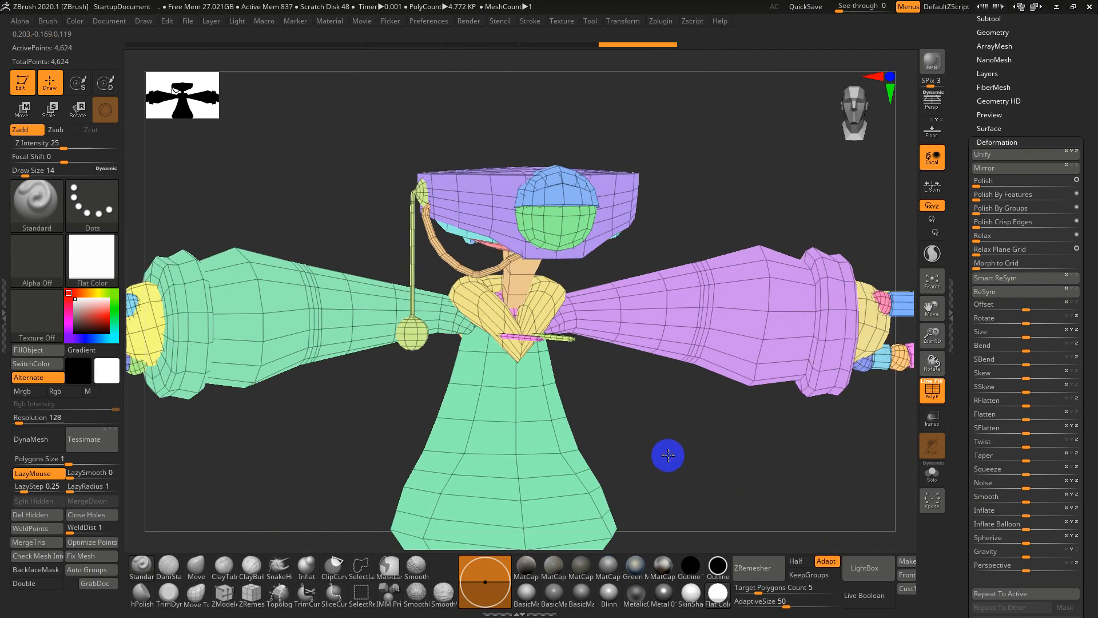
{"action": "left_click_drag", "start_coordinate": [750, 407], "coordinate": [686, 448]}
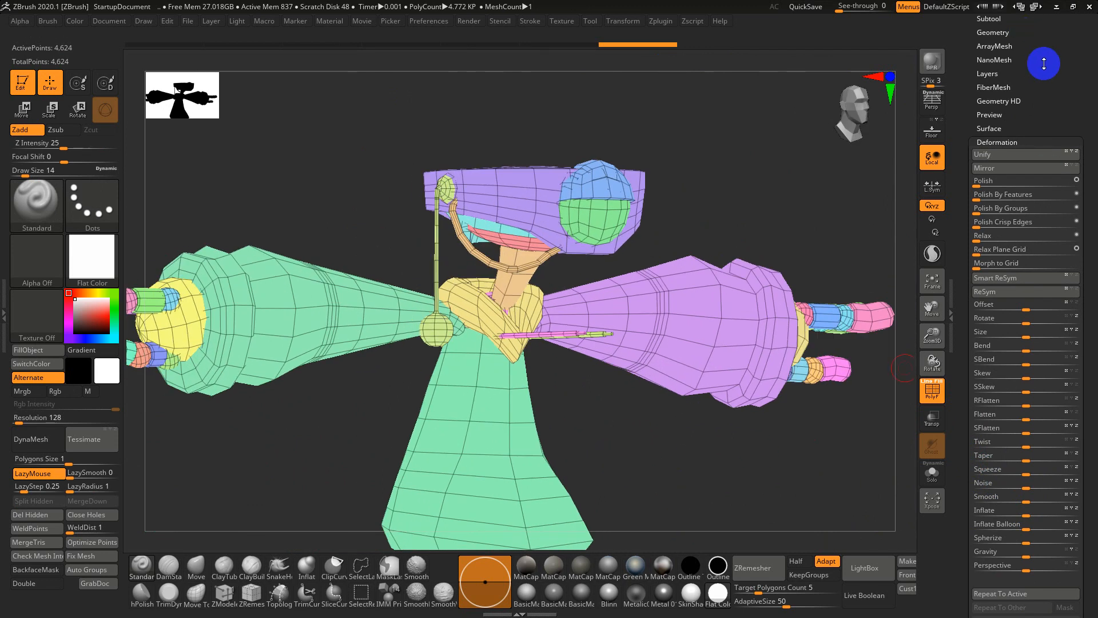
{"action": "left_click_drag", "start_coordinate": [1075, 60], "coordinate": [1029, 151]}
{"action": "left_click", "coordinate": [993, 121]}
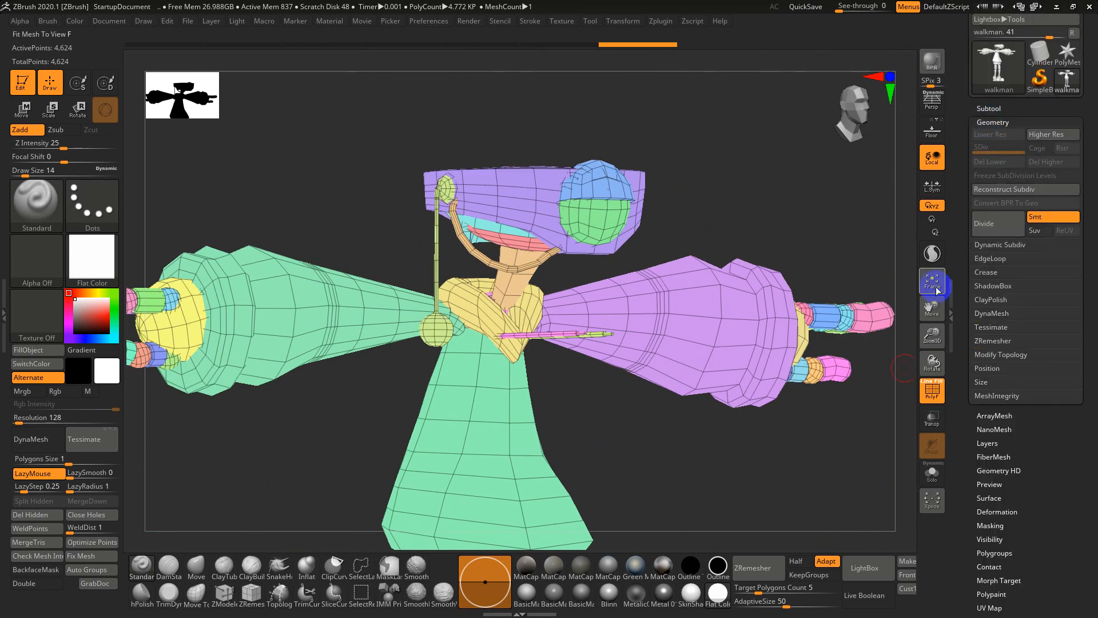
{"action": "left_click", "coordinate": [989, 108]}
{"action": "left_click_drag", "start_coordinate": [848, 208], "coordinate": [833, 214]}
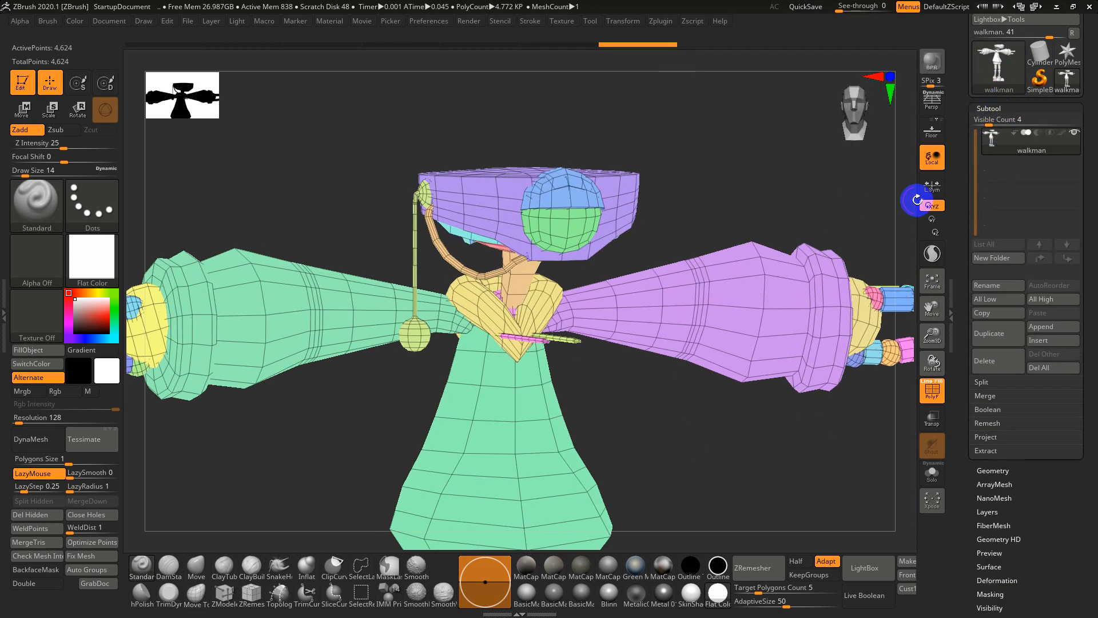
Apply the SkinShade4 material to the model, keeping the polyframe display on
{"action": "key", "text": "shift+f"}
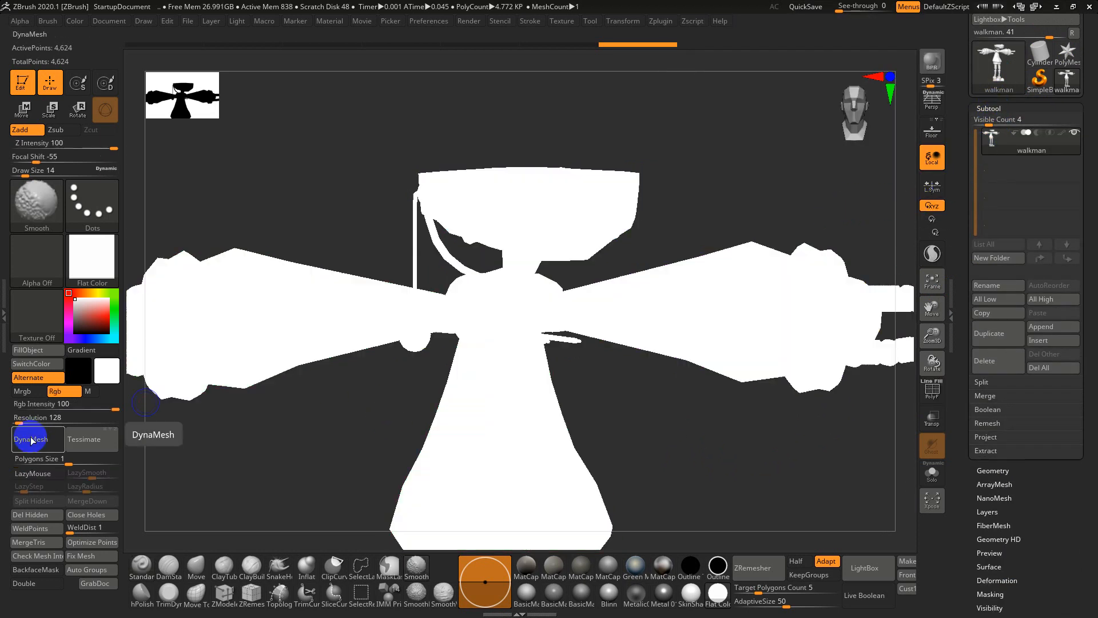
{"action": "key", "text": "shift+f"}
{"action": "left_click", "coordinate": [690, 604]}
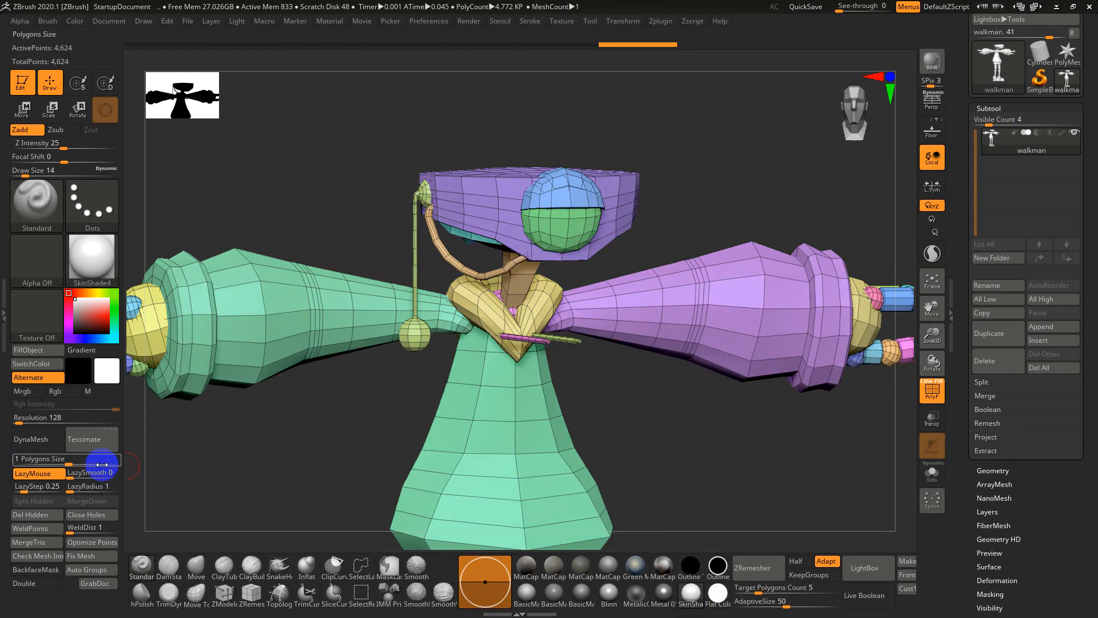
Try to remesh the whole model with DynaMesh at a resolution of 712
{"action": "left_click_drag", "start_coordinate": [22, 419], "coordinate": [33, 421]}
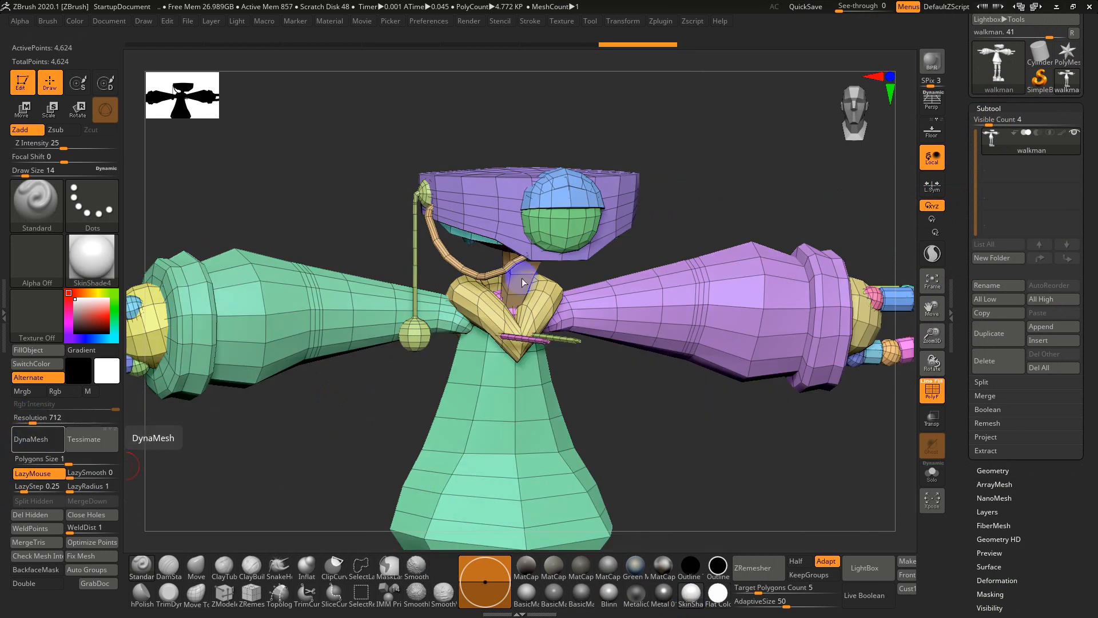
{"action": "left_click", "coordinate": [36, 439]}
{"action": "left_click_drag", "start_coordinate": [633, 393], "coordinate": [657, 474]}
{"action": "key", "text": "shift+f"}
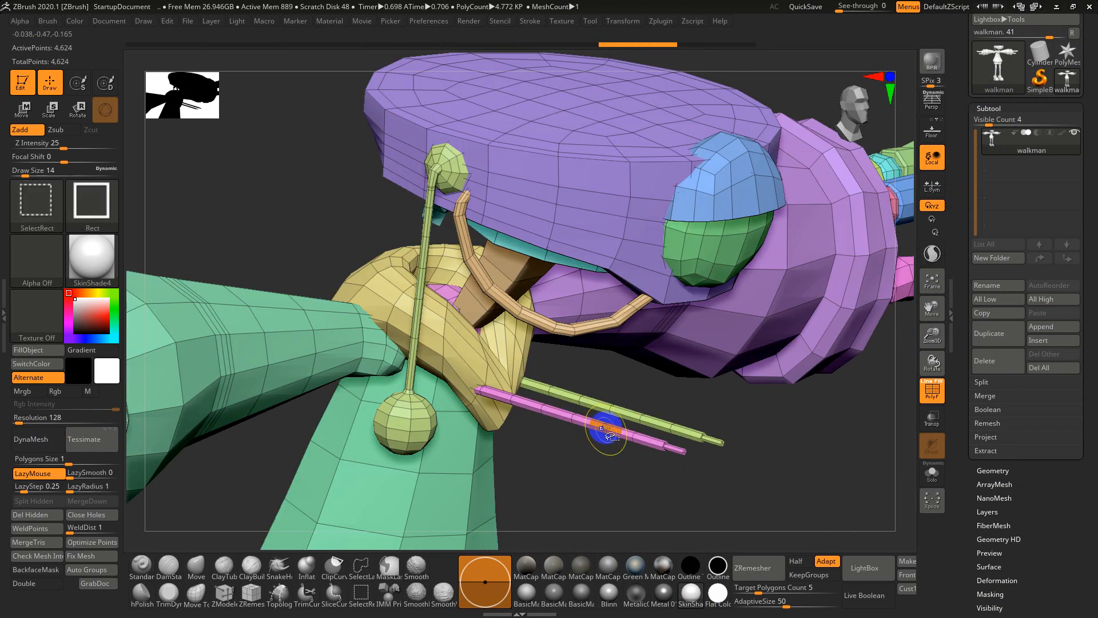
Hide the two thin rods sticking out at the chest and delete the hidden geometry
{"action": "left_click", "coordinate": [602, 432], "text": "ctrl+shift"}
{"action": "left_click", "coordinate": [604, 431], "text": "ctrl+shift"}
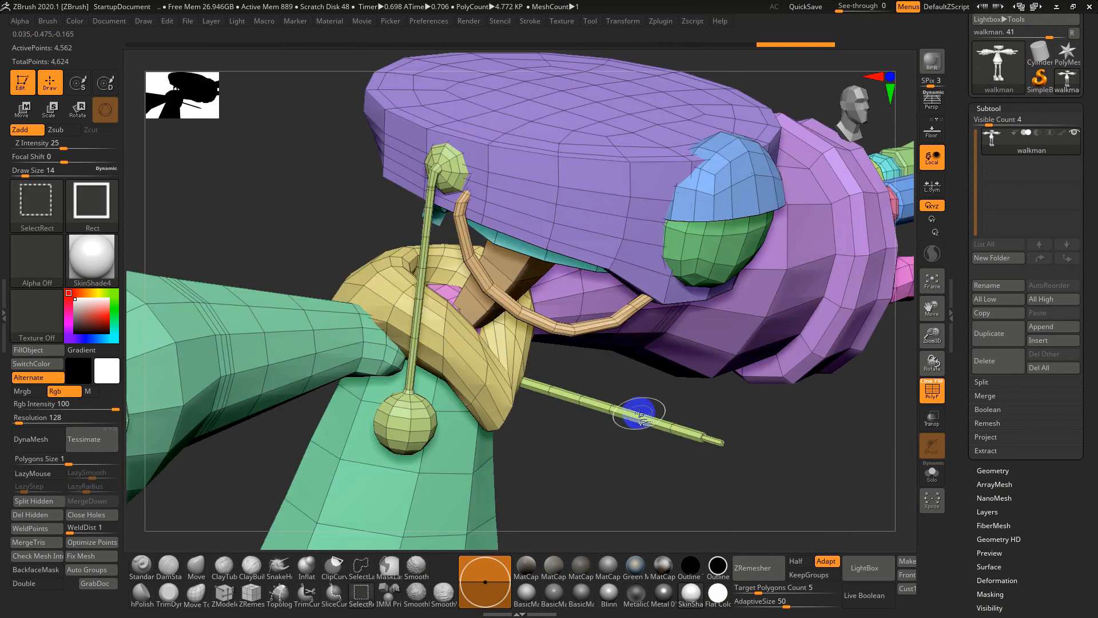
{"action": "left_click", "coordinate": [641, 412], "text": "ctrl+alt+shift"}
{"action": "left_click_drag", "start_coordinate": [619, 513], "coordinate": [580, 381]}
{"action": "left_click", "coordinate": [74, 462]}
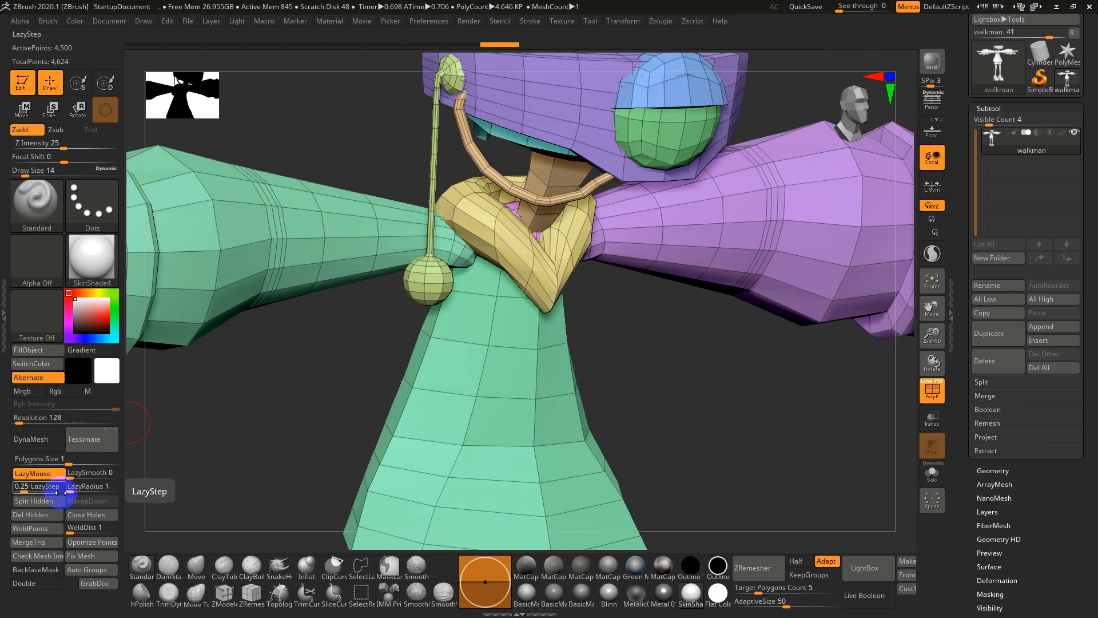
{"action": "left_click", "coordinate": [31, 515]}
Isolate the hanging cord with its two ball ends to inspect it, and show the full model again
{"action": "left_click_drag", "start_coordinate": [258, 489], "coordinate": [372, 303]}
{"action": "left_click", "coordinate": [495, 159], "text": "ctrl+shift"}
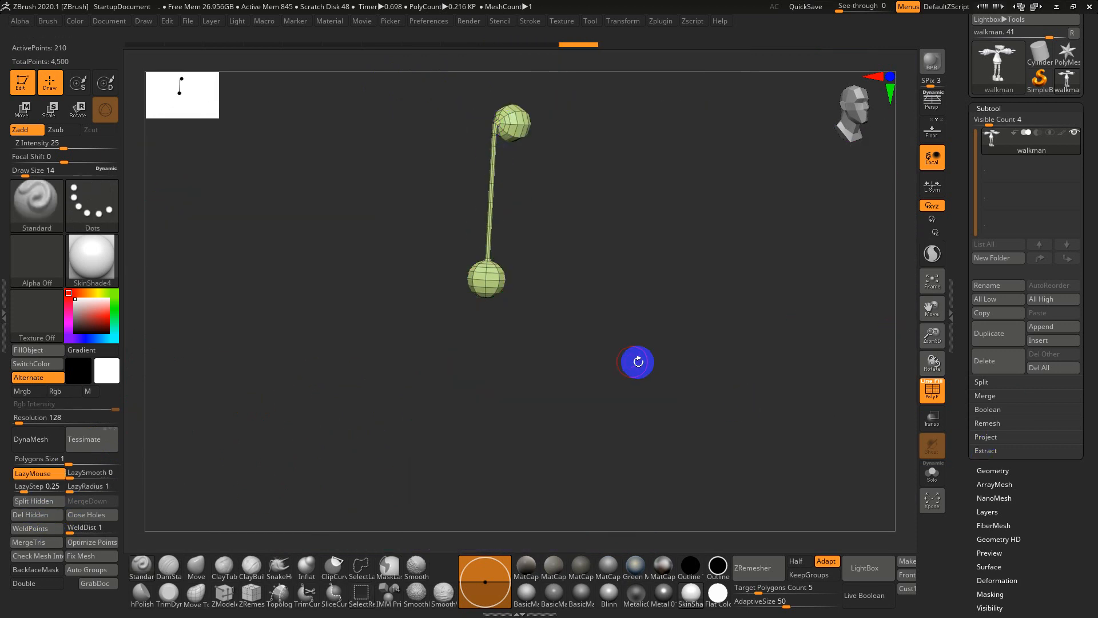
{"action": "left_click", "coordinate": [286, 188], "text": "ctrl+shift"}
Inspect the legs and the whole figure, and set the brush draw size to 80
{"action": "left_click_drag", "start_coordinate": [326, 140], "coordinate": [423, 413], "text": "alt"}
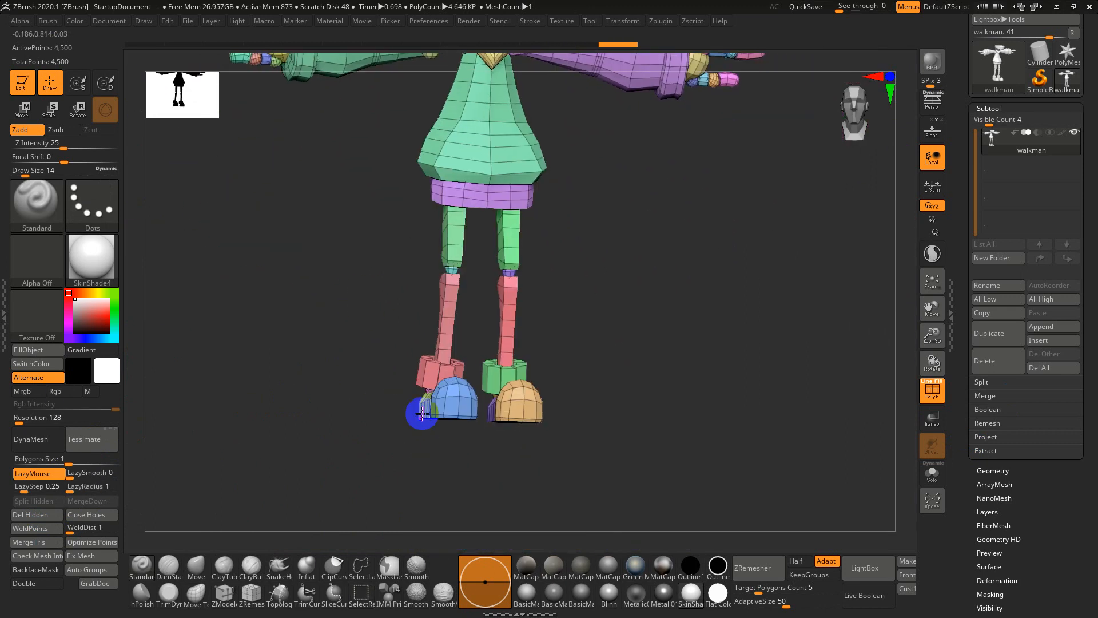
{"action": "left_click_drag", "start_coordinate": [717, 432], "coordinate": [728, 414]}
{"action": "left_click_drag", "start_coordinate": [584, 198], "coordinate": [591, 375], "text": "alt"}
{"action": "key", "text": "s"}
{"action": "left_click_drag", "start_coordinate": [575, 322], "coordinate": [600, 343]}
Switch to Chrome and search Google Images for "print 3d supports" in a new tab
{"action": "key", "text": "super"}
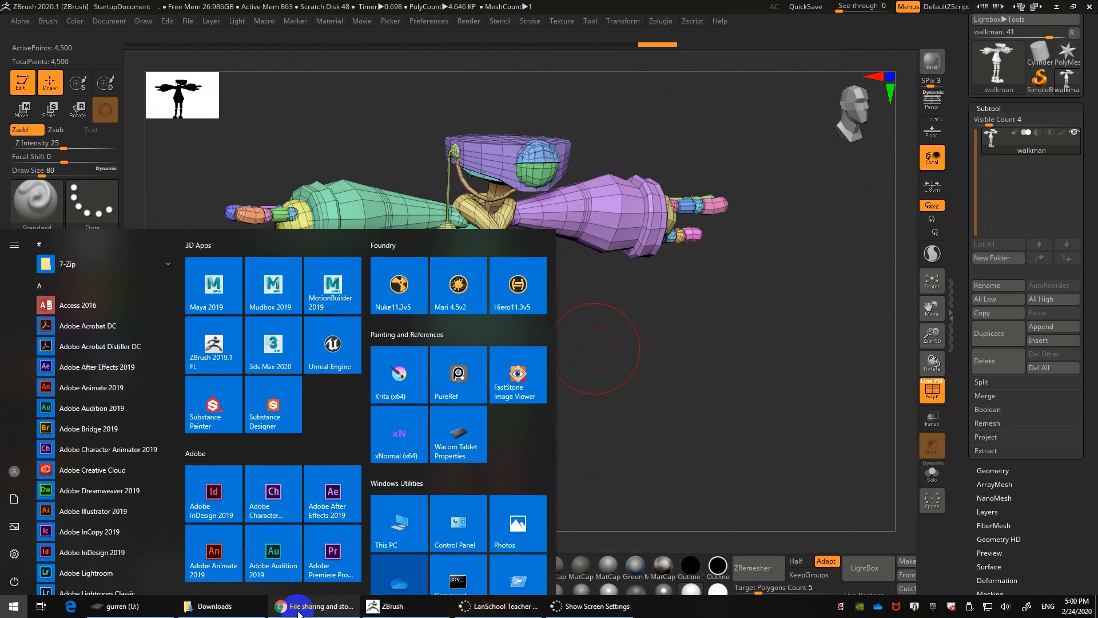
{"action": "left_click", "coordinate": [326, 607]}
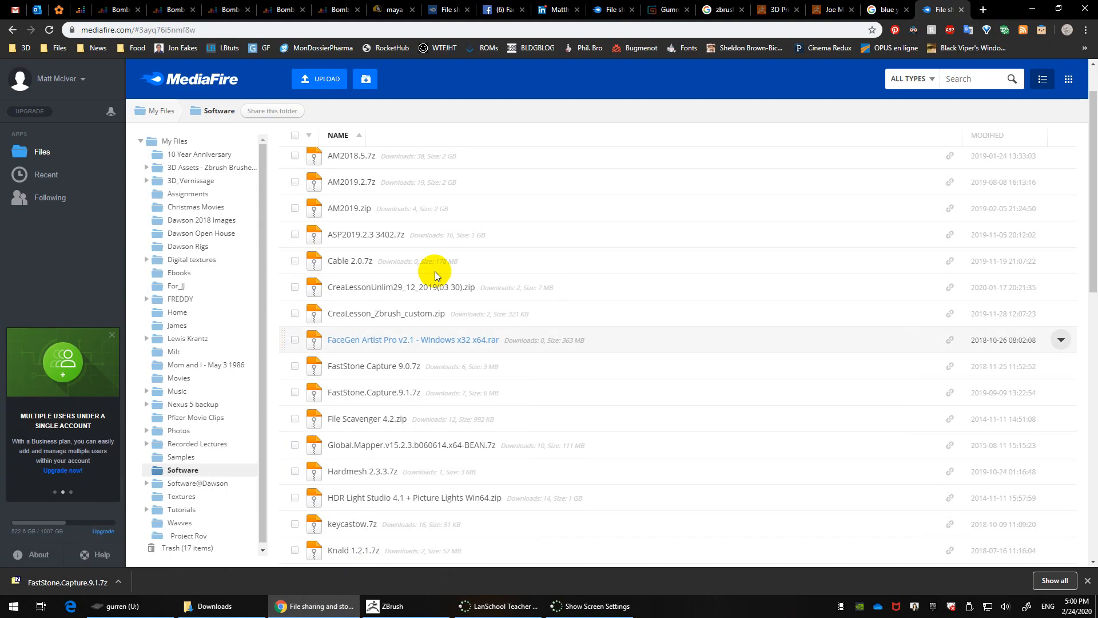
{"action": "left_click", "coordinate": [982, 11]}
{"action": "type", "text": "pr"}
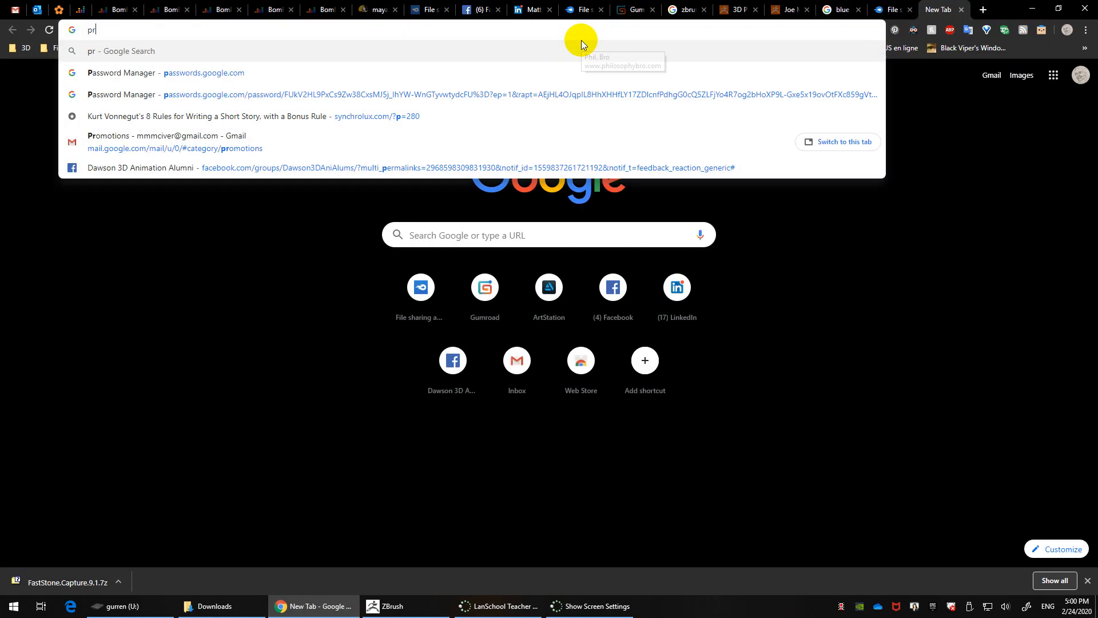
{"action": "type", "text": "int 3d supports"}
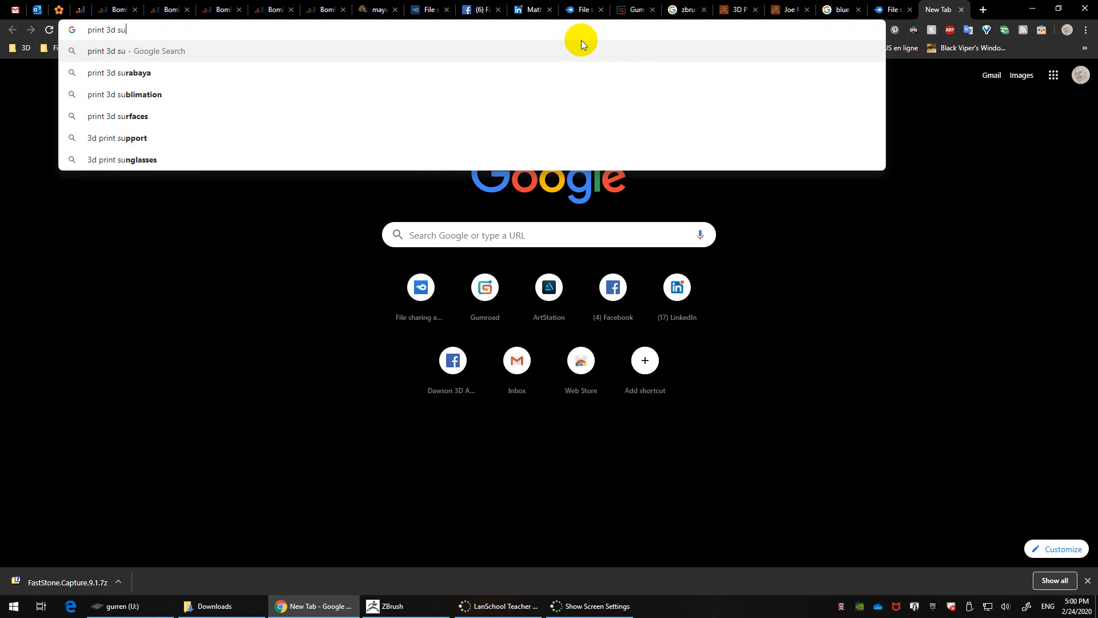
{"action": "key", "text": "Return"}
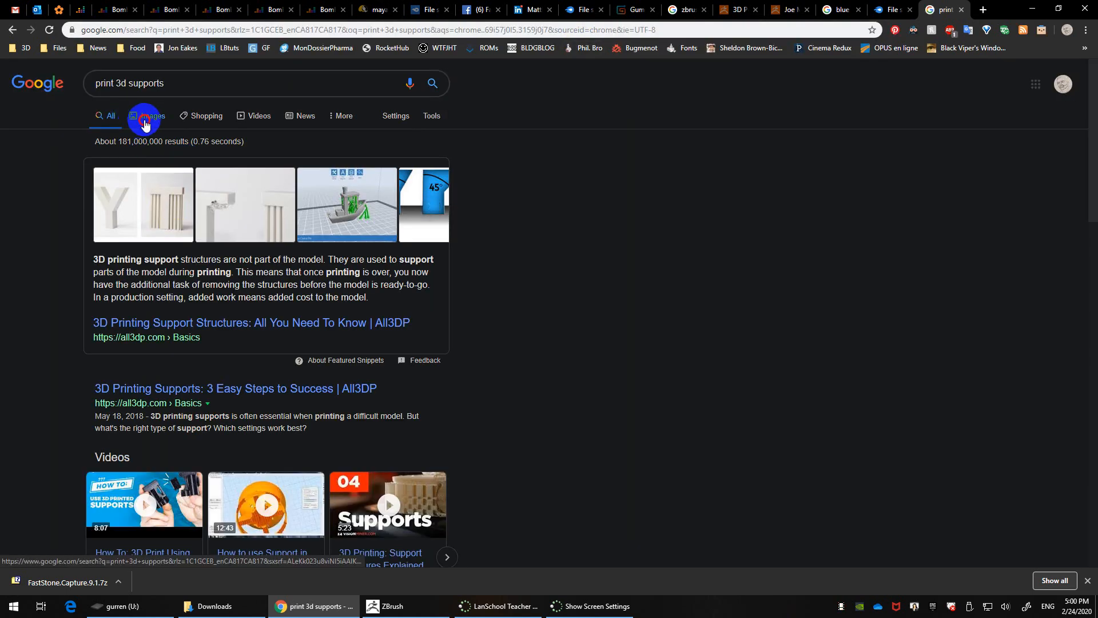
{"action": "left_click", "coordinate": [144, 121]}
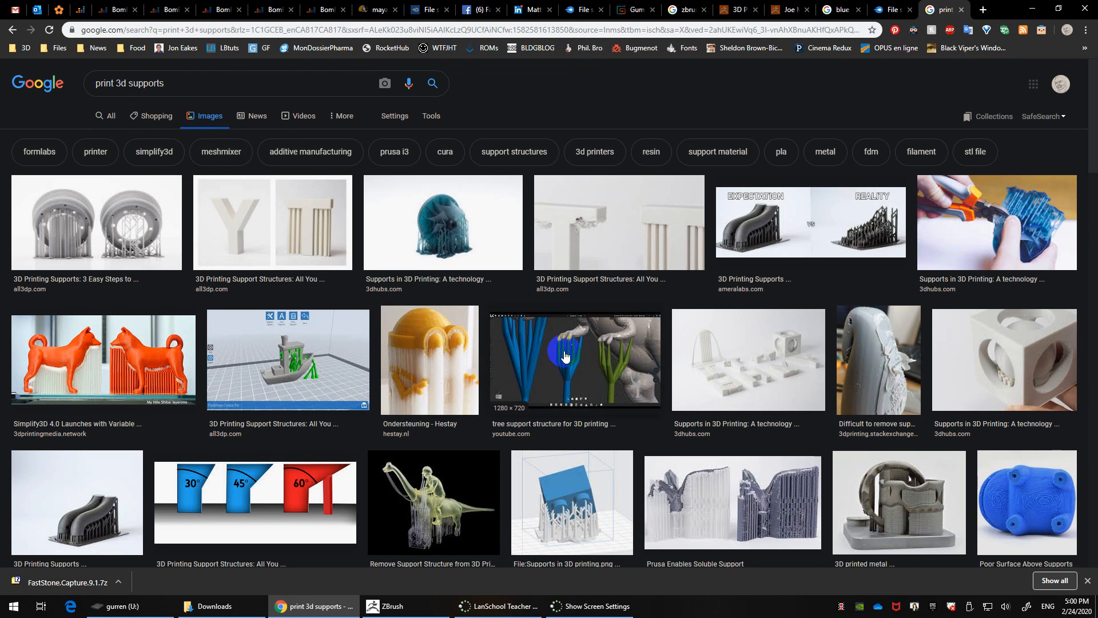
Examine example images of printed supports: the yellow Hestay figure, the 3D Hubs support removal and the AmeraLabs expectation-versus-reality comparison
{"action": "left_click", "coordinate": [438, 367]}
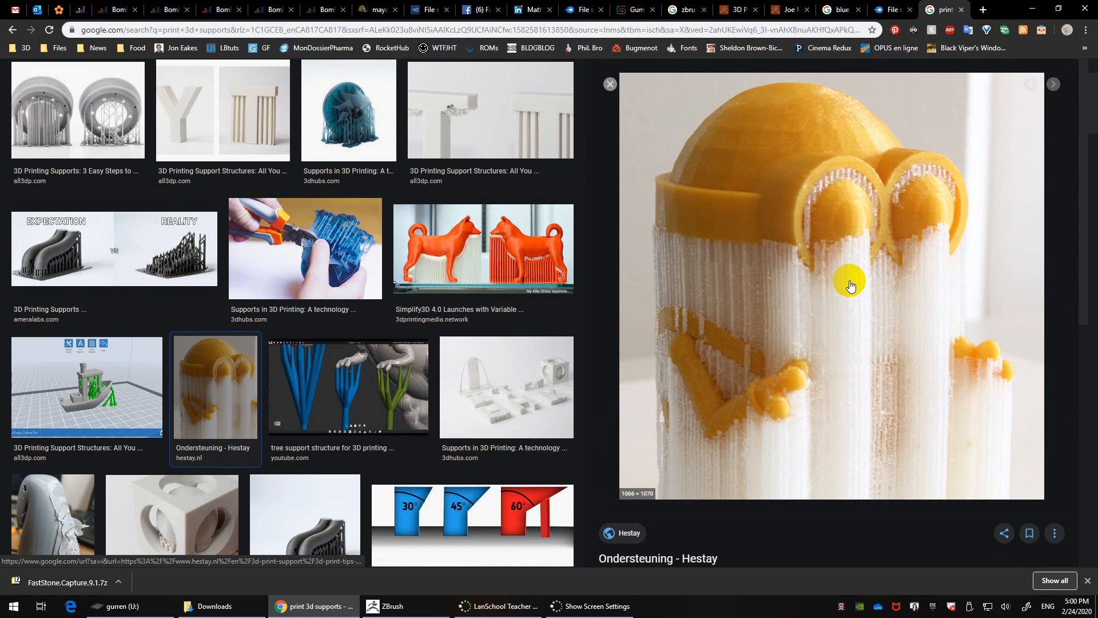
{"action": "left_click", "coordinate": [501, 242]}
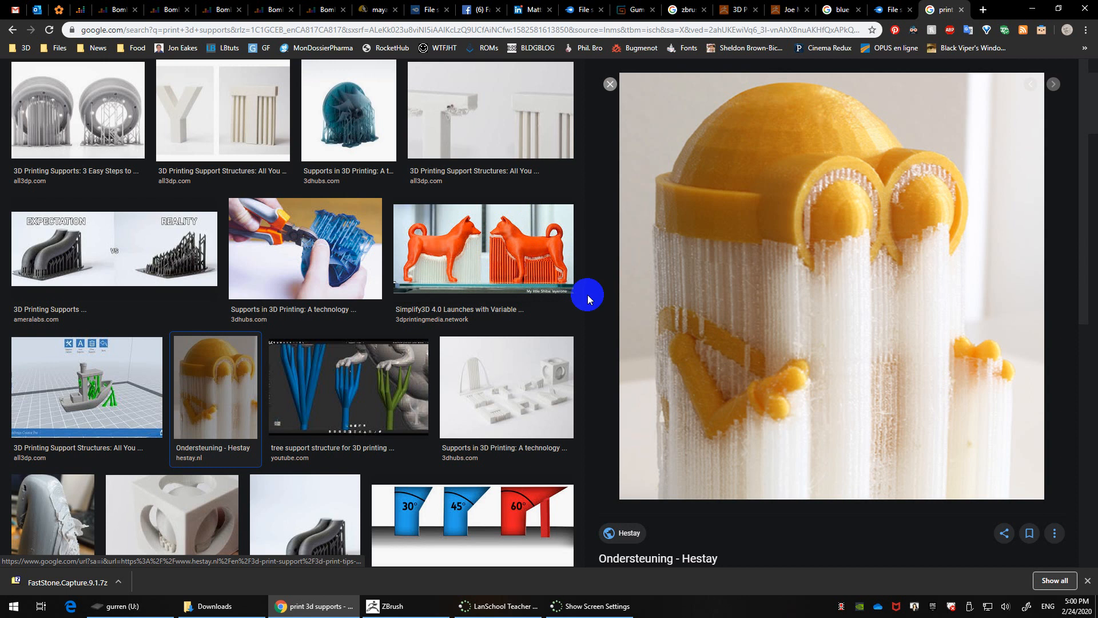
{"action": "left_click", "coordinate": [329, 247]}
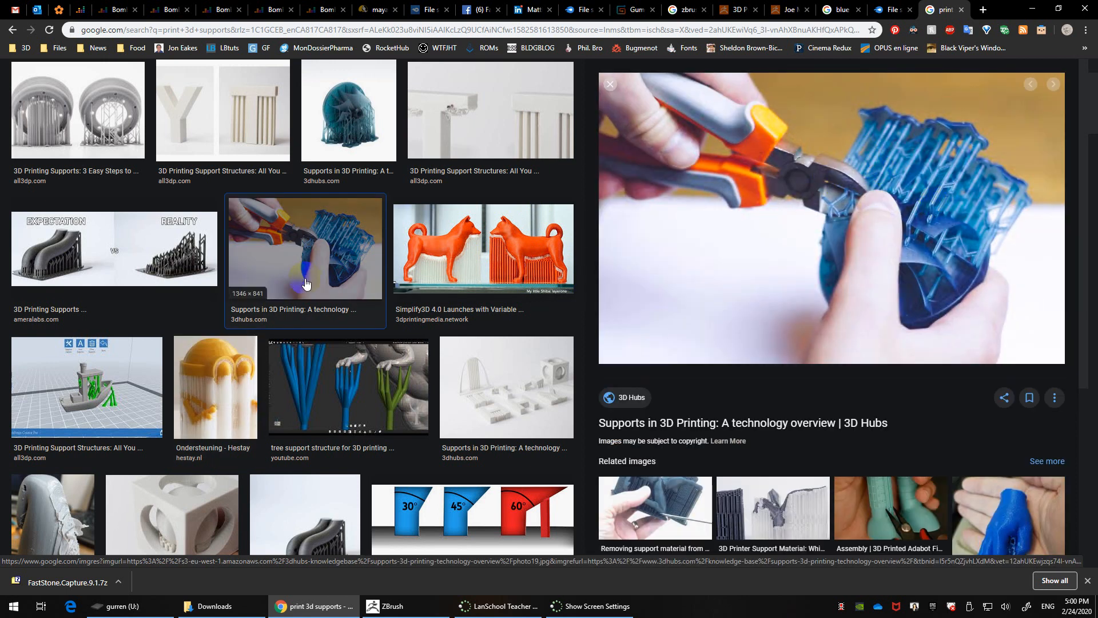
{"action": "left_click", "coordinate": [181, 258]}
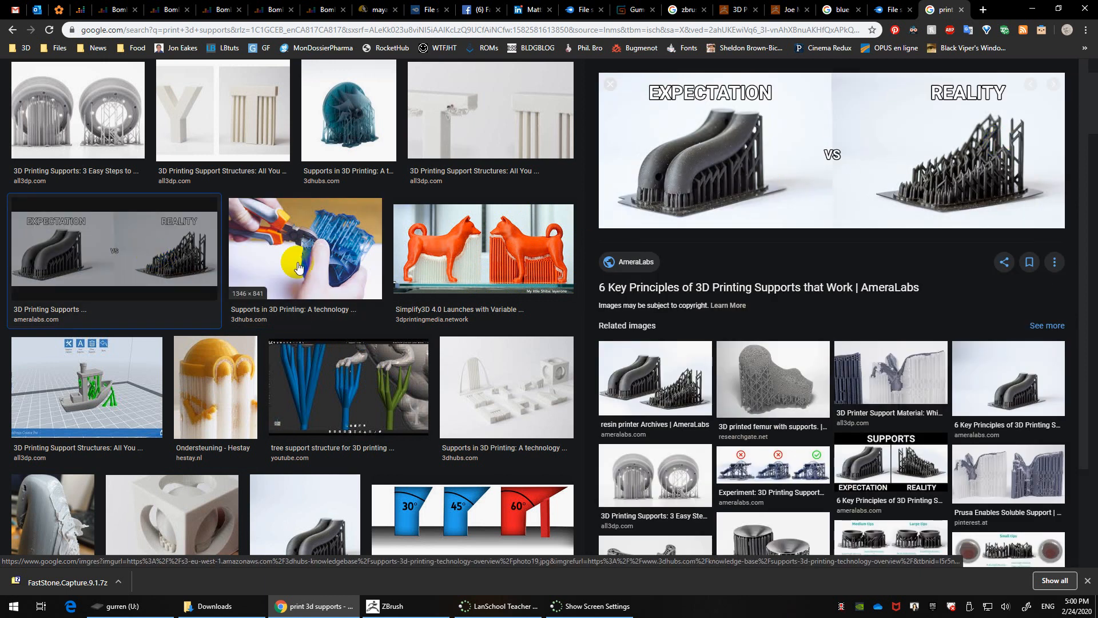
Examine the All3DP diagram of 30°, 45° and 60° overhangs and the 3D Hubs photo of supports inside a hollow cube
{"action": "scroll", "coordinate": [535, 383], "scroll_direction": "down", "scroll_amount": 3}
{"action": "left_click", "coordinate": [481, 352]}
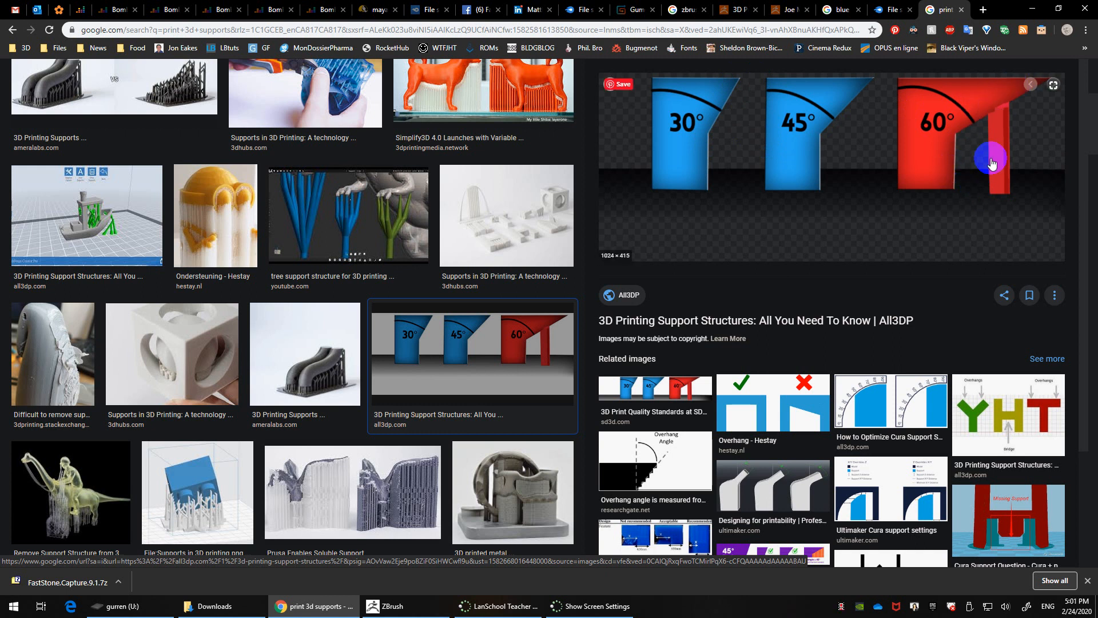
{"action": "left_click", "coordinate": [218, 367]}
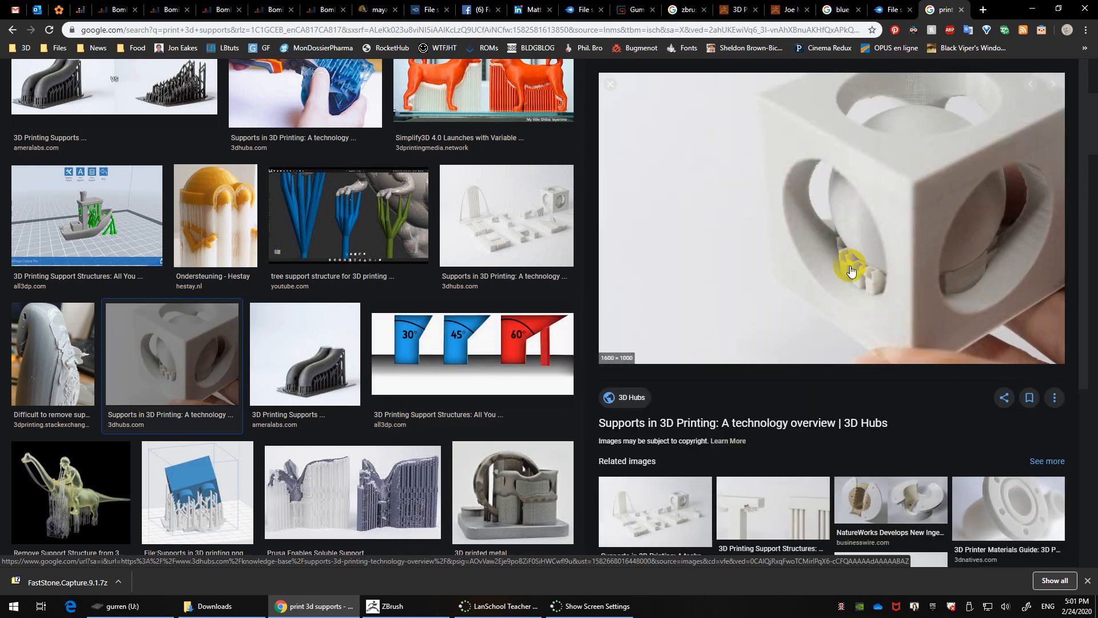
{"action": "scroll", "coordinate": [425, 349], "scroll_direction": "down", "scroll_amount": 2}
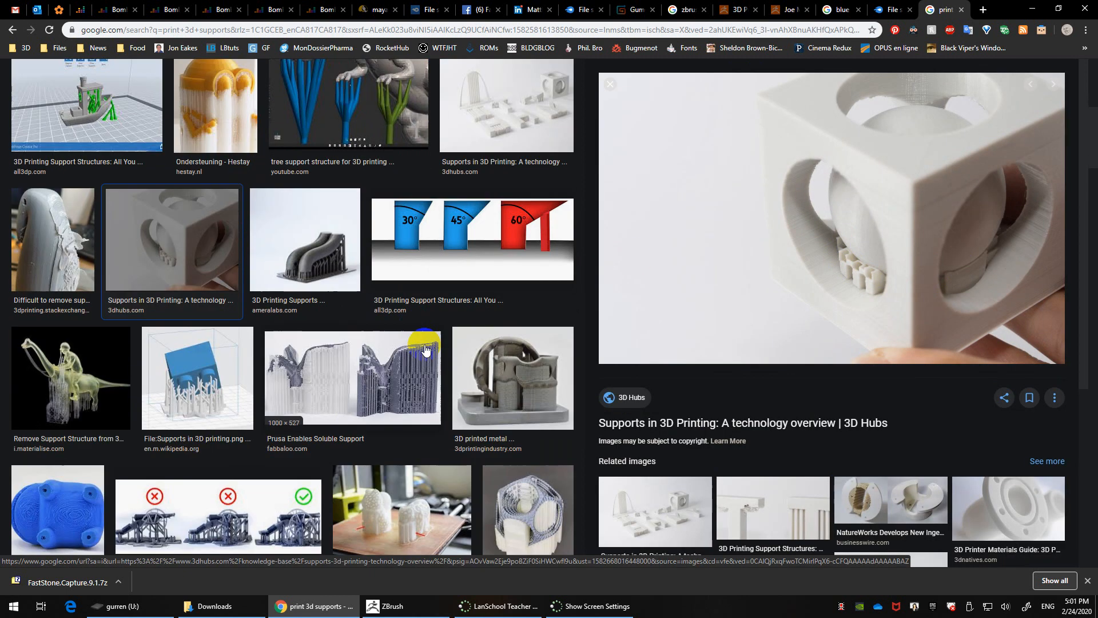
Switch to ZBrush and open the Earthquake project from the DemoProjects folder without saving the current project
{"action": "left_click", "coordinate": [429, 592]}
{"action": "left_click_drag", "start_coordinate": [628, 309], "coordinate": [696, 303]}
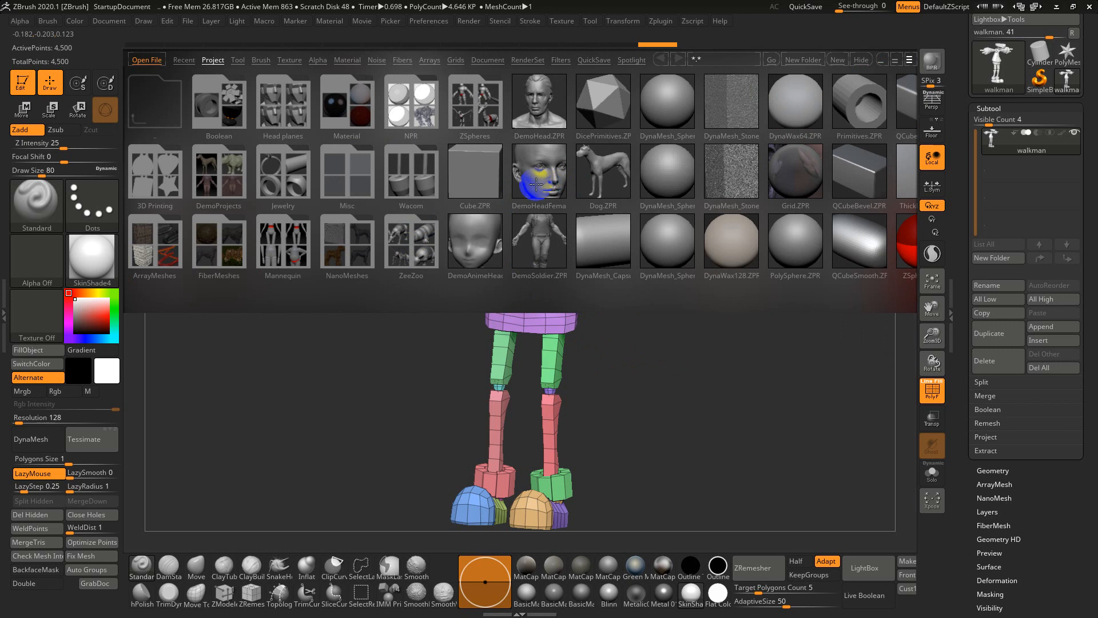
{"action": "double_click", "coordinate": [234, 180]}
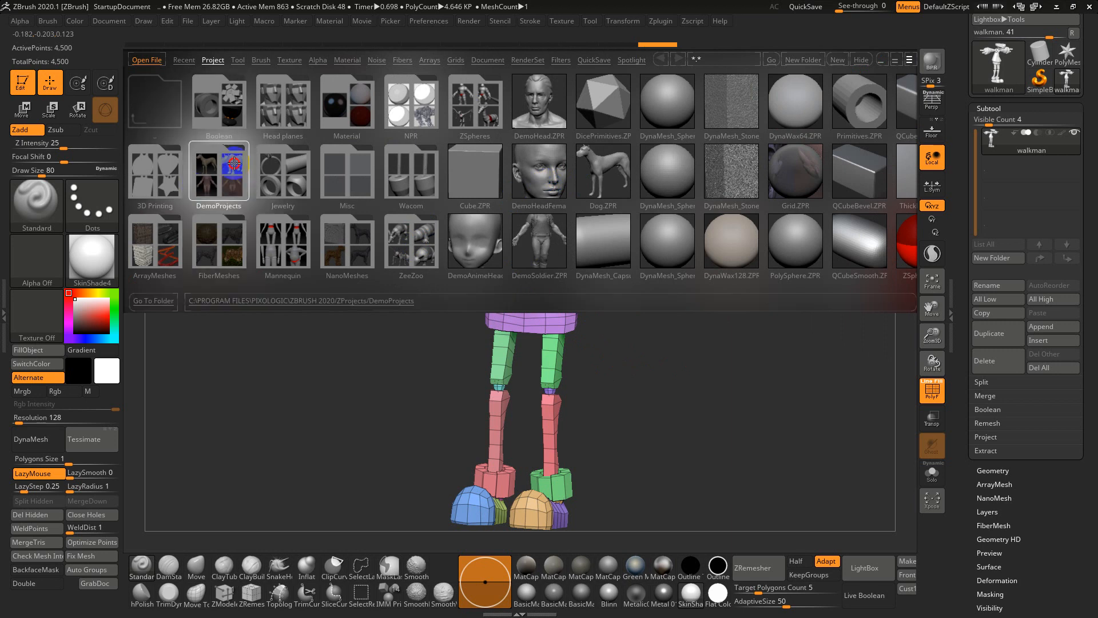
{"action": "double_click", "coordinate": [349, 100]}
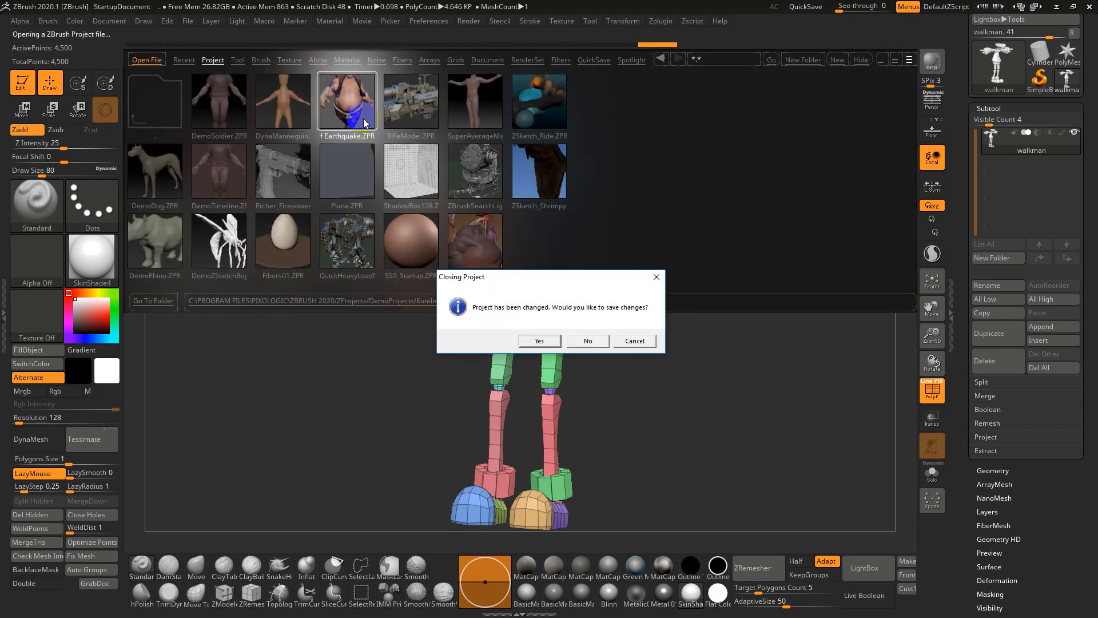
{"action": "left_click", "coordinate": [539, 341]}
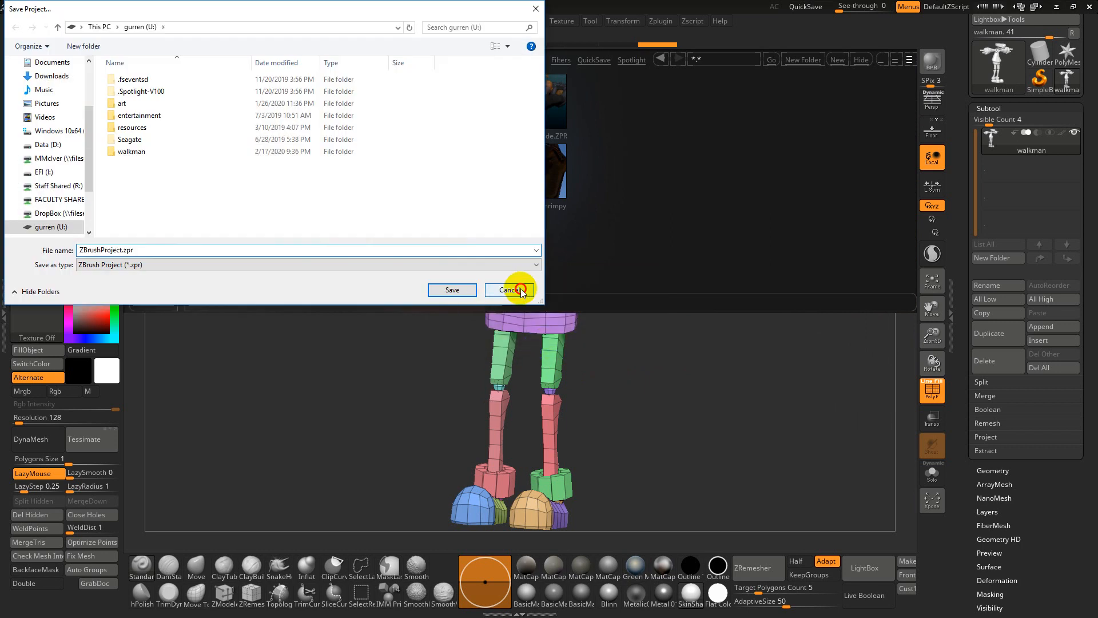
{"action": "left_click", "coordinate": [510, 290]}
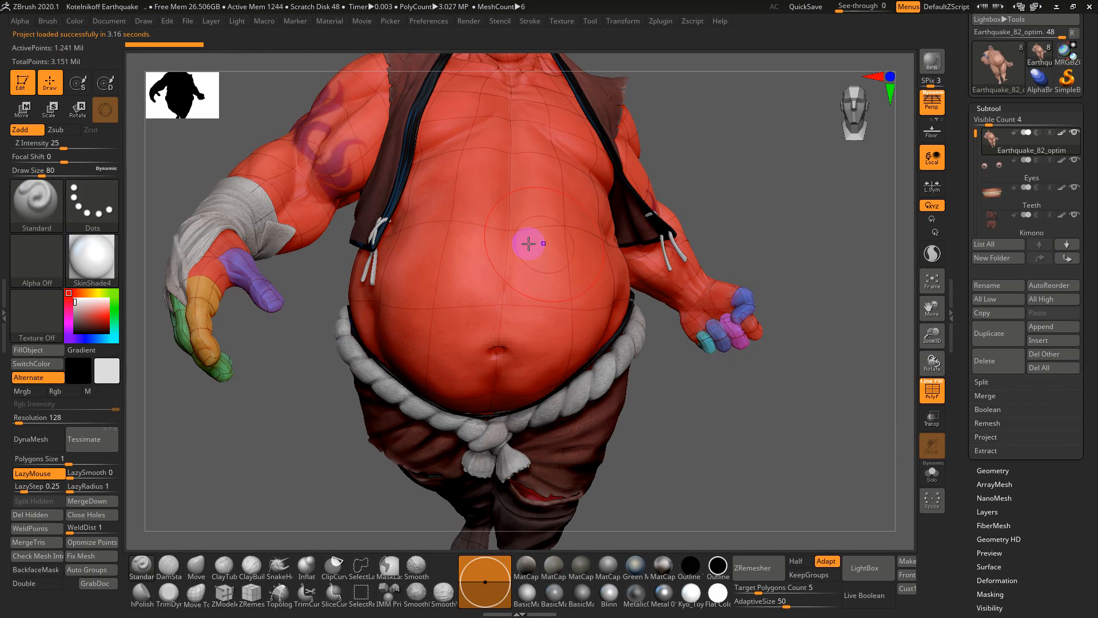
Turn off the polyframe, set the draw size to 41, and inspect the loose flap on the character's forearm taping
{"action": "left_click_drag", "start_coordinate": [726, 196], "coordinate": [734, 225], "text": "alt"}
{"action": "left_click_drag", "start_coordinate": [808, 163], "coordinate": [722, 393], "text": "alt"}
{"action": "key", "text": "f"}
{"action": "key", "text": "shift+f"}
{"action": "left_click_drag", "start_coordinate": [578, 400], "coordinate": [527, 488], "text": "alt"}
{"action": "left_click_drag", "start_coordinate": [323, 406], "coordinate": [693, 510], "text": "alt"}
{"action": "mouse_move", "coordinate": [317, 314]}
{"action": "left_mouse_down"}
{"action": "mouse_move", "coordinate": [299, 301]}
{"action": "mouse_move", "coordinate": [321, 355]}
{"action": "mouse_move", "coordinate": [409, 360]}
{"action": "mouse_move", "coordinate": [411, 391]}
{"action": "left_mouse_up"}
{"action": "key", "text": "s"}
{"action": "left_click_drag", "start_coordinate": [343, 326], "coordinate": [334, 325]}
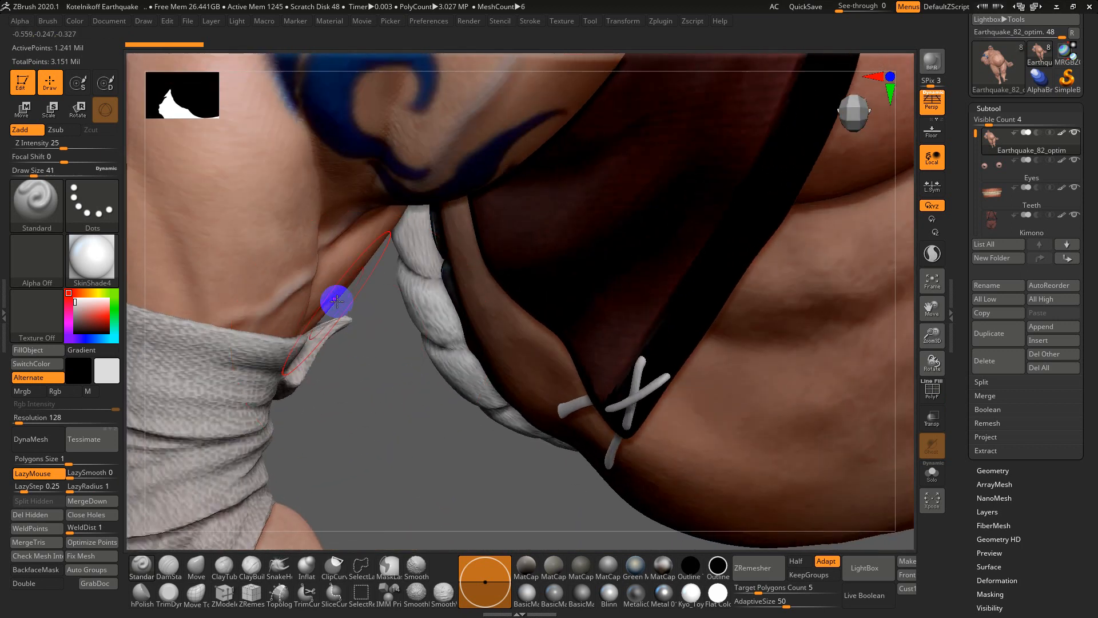
{"action": "left_click_drag", "start_coordinate": [372, 362], "coordinate": [393, 356]}
Select the Taping subtool and push its loose flap toward the forearm with the Move brush at draw size 20
{"action": "left_click", "coordinate": [225, 593]}
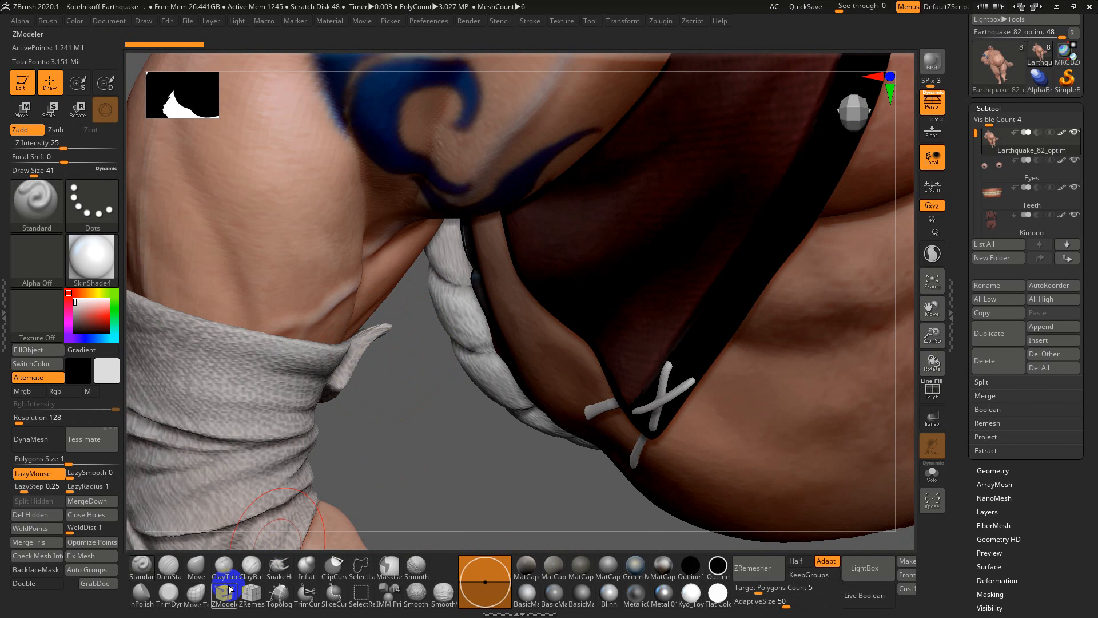
{"action": "left_click", "coordinate": [203, 578]}
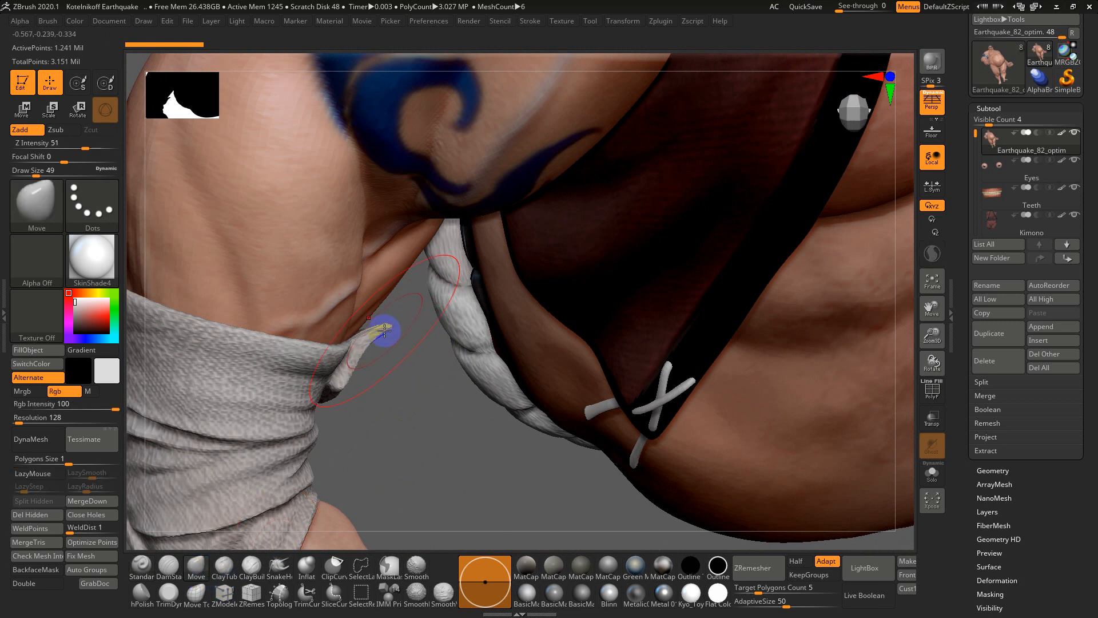
{"action": "left_click_drag", "start_coordinate": [383, 324], "coordinate": [381, 320]}
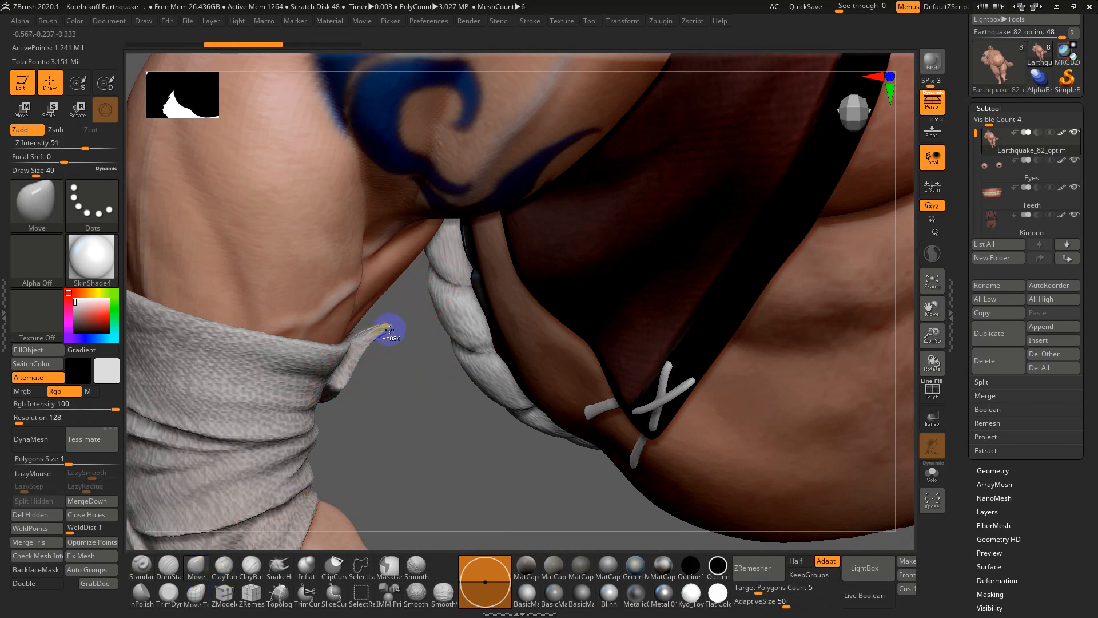
{"action": "left_click", "coordinate": [314, 377], "text": "alt"}
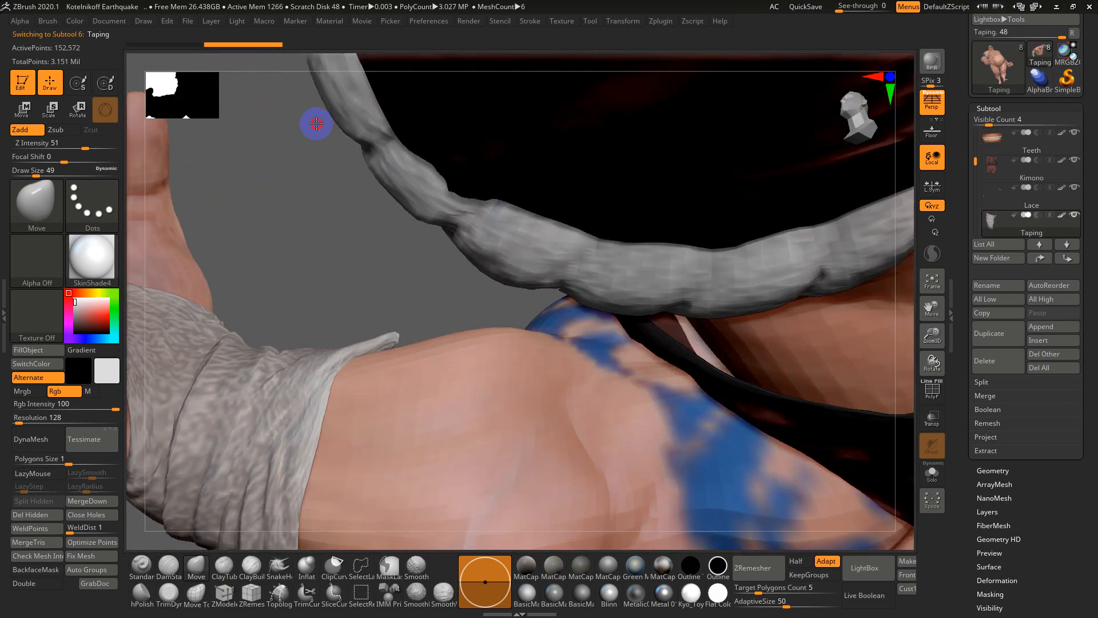
{"action": "left_click_drag", "start_coordinate": [316, 124], "coordinate": [399, 351]}
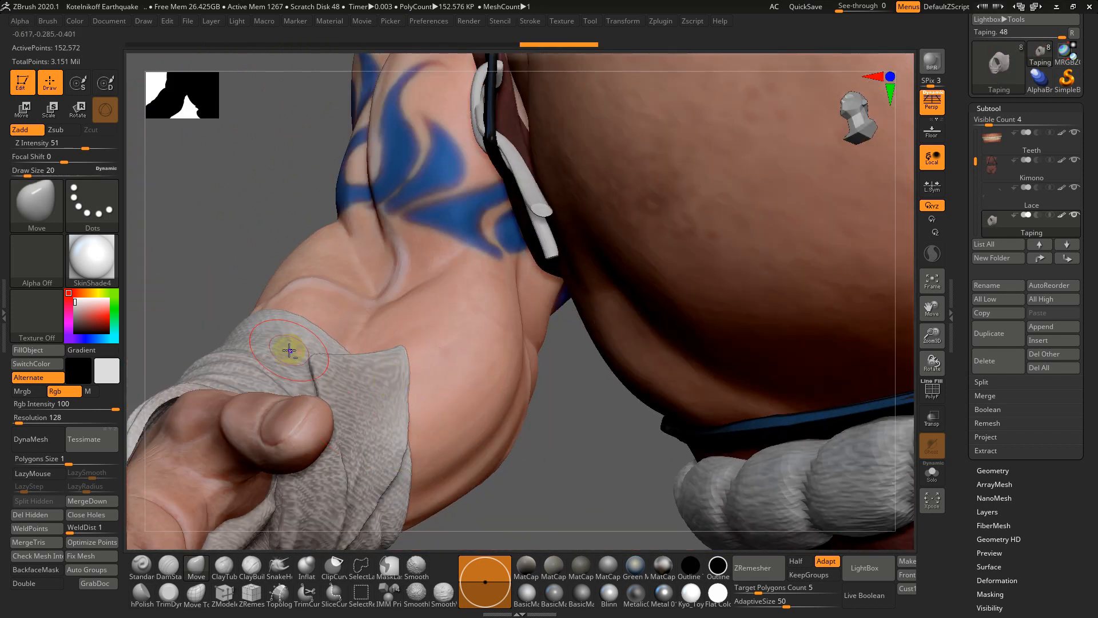
{"action": "left_click_drag", "start_coordinate": [215, 241], "coordinate": [277, 371]}
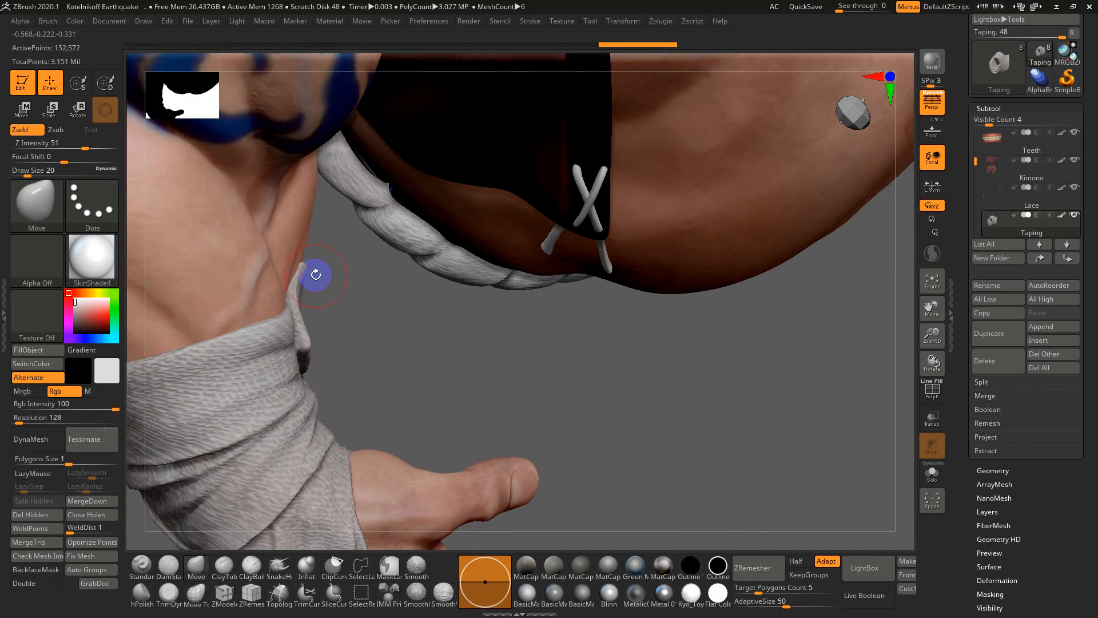
{"action": "left_click_drag", "start_coordinate": [357, 343], "coordinate": [298, 283]}
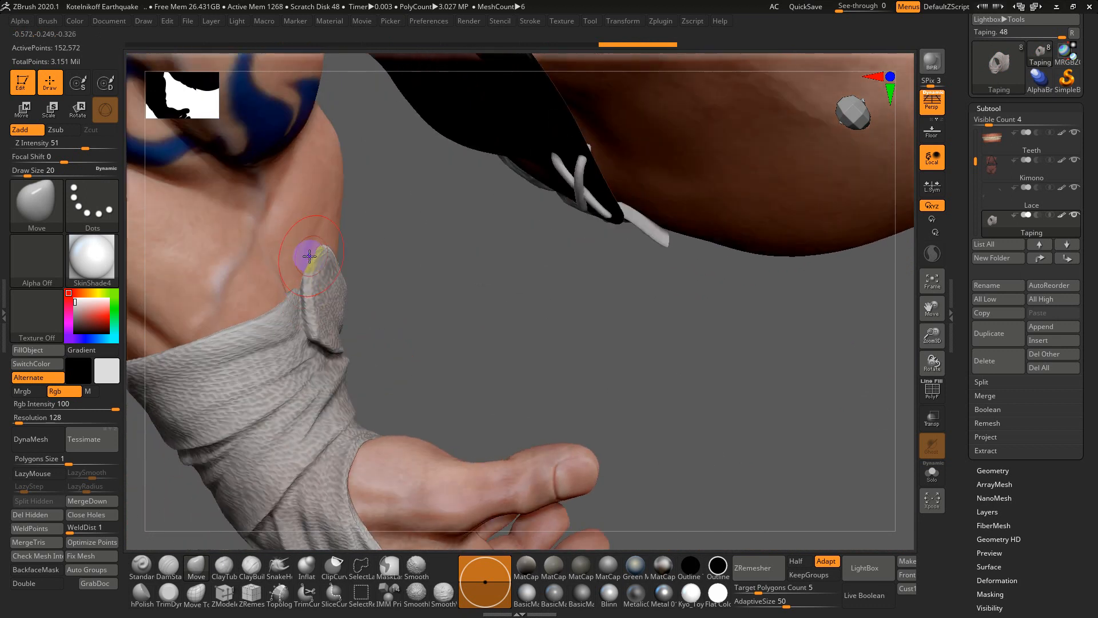
{"action": "left_click_drag", "start_coordinate": [383, 290], "coordinate": [479, 342]}
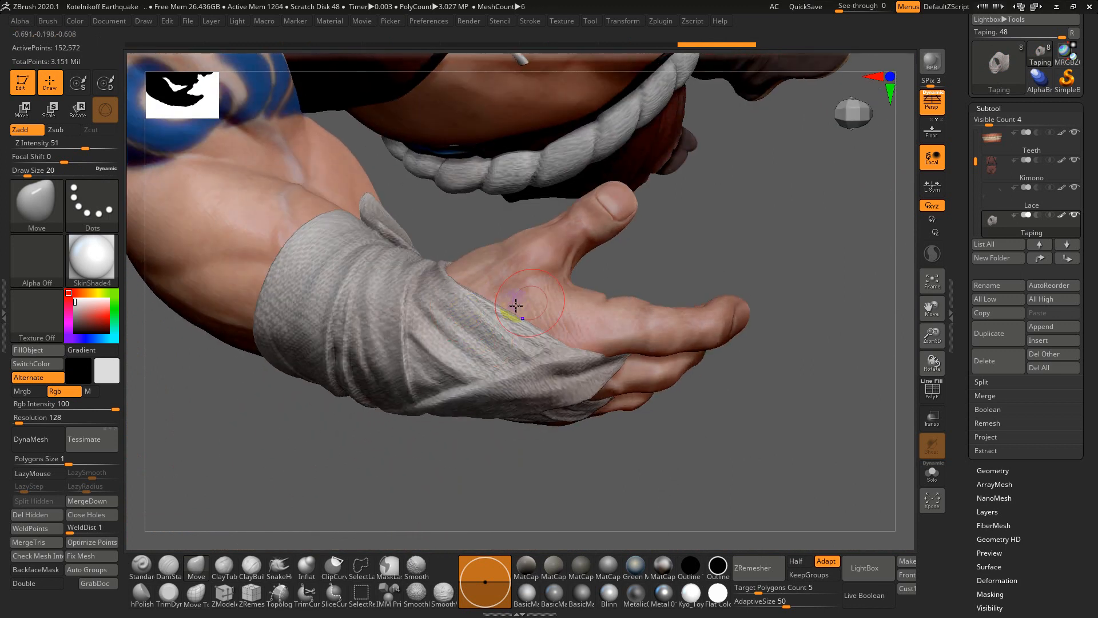
Choose the Inflat brush for the taping's thin edge beside the thumb and apply the Flat Color material
{"action": "left_click_drag", "start_coordinate": [516, 306], "coordinate": [457, 544]}
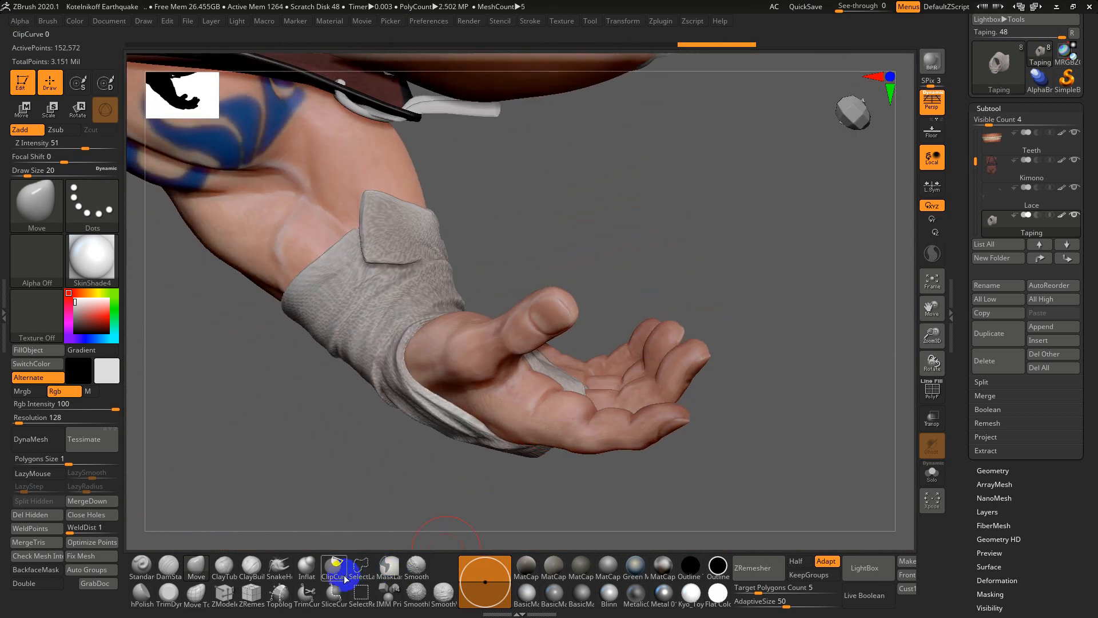
{"action": "left_click", "coordinate": [307, 569]}
{"action": "mouse_move", "coordinate": [329, 534]}
{"action": "left_mouse_down"}
{"action": "mouse_move", "coordinate": [343, 505]}
{"action": "mouse_move", "coordinate": [568, 284]}
{"action": "mouse_move", "coordinate": [630, 166]}
{"action": "mouse_move", "coordinate": [603, 191]}
{"action": "mouse_move", "coordinate": [498, 436]}
{"action": "left_mouse_up"}
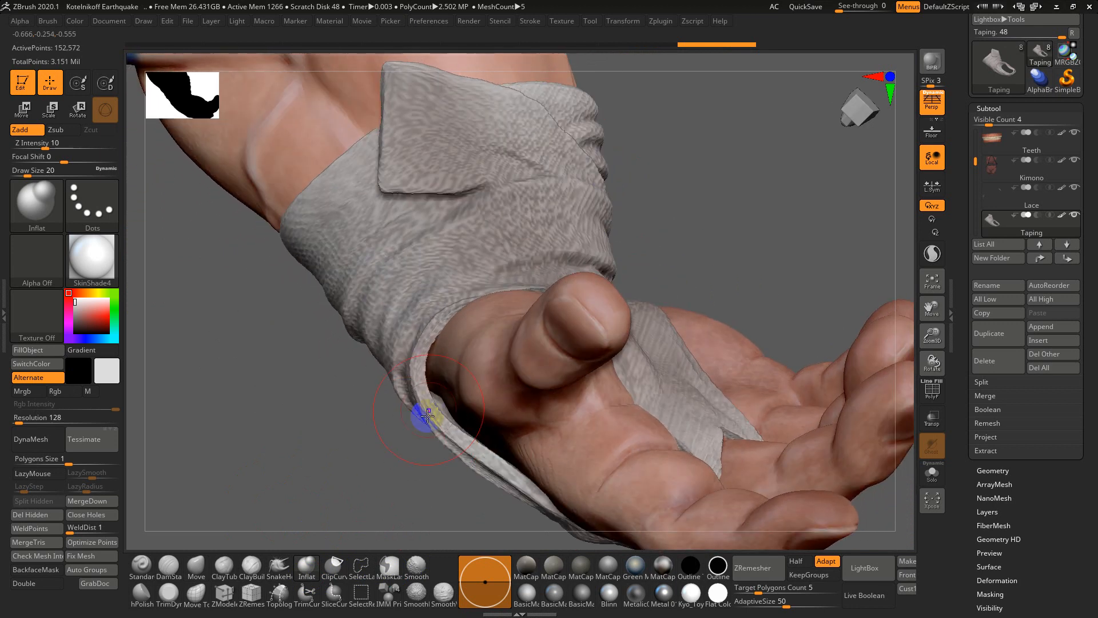
{"action": "left_click_drag", "start_coordinate": [285, 493], "coordinate": [532, 460]}
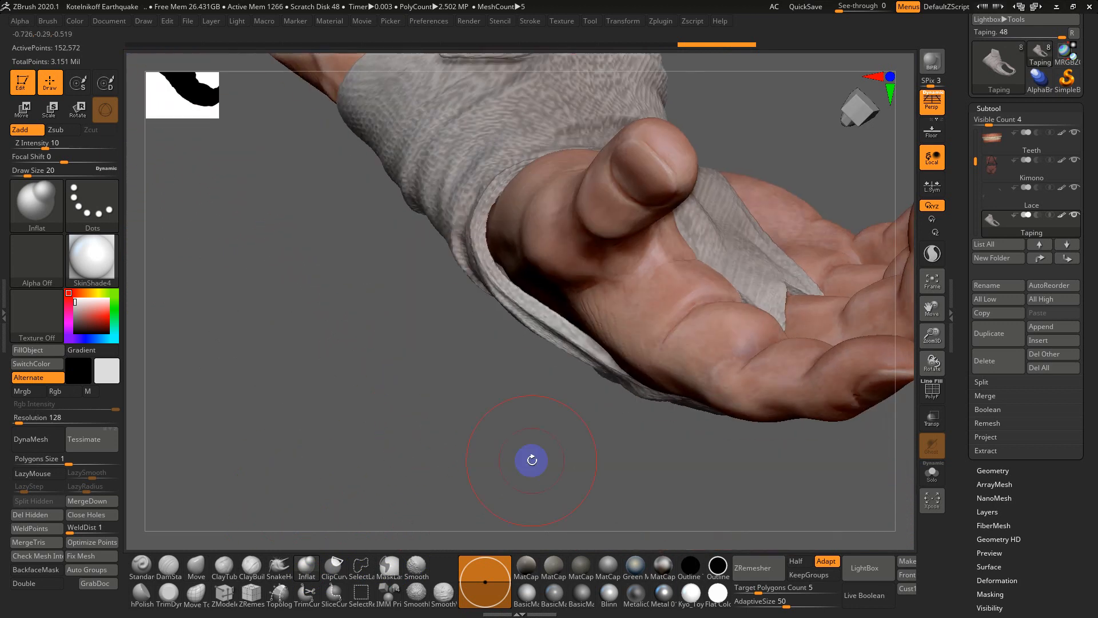
{"action": "left_click", "coordinate": [718, 594]}
Thicken the taping's thin edge below the thumb with the Inflat brush at draw size 13, and smooth the result
{"action": "mouse_move", "coordinate": [417, 417]}
{"action": "left_mouse_down"}
{"action": "mouse_move", "coordinate": [444, 451]}
{"action": "mouse_move", "coordinate": [393, 478]}
{"action": "mouse_move", "coordinate": [270, 351]}
{"action": "mouse_move", "coordinate": [350, 394]}
{"action": "mouse_move", "coordinate": [336, 422]}
{"action": "mouse_move", "coordinate": [452, 375]}
{"action": "mouse_move", "coordinate": [513, 287]}
{"action": "left_mouse_up"}
{"action": "mouse_move", "coordinate": [419, 374]}
{"action": "left_mouse_down"}
{"action": "mouse_move", "coordinate": [421, 387]}
{"action": "mouse_move", "coordinate": [503, 201]}
{"action": "mouse_move", "coordinate": [488, 174]}
{"action": "left_mouse_up"}
{"action": "key", "text": "ctrl+z"}
{"action": "key", "text": "s"}
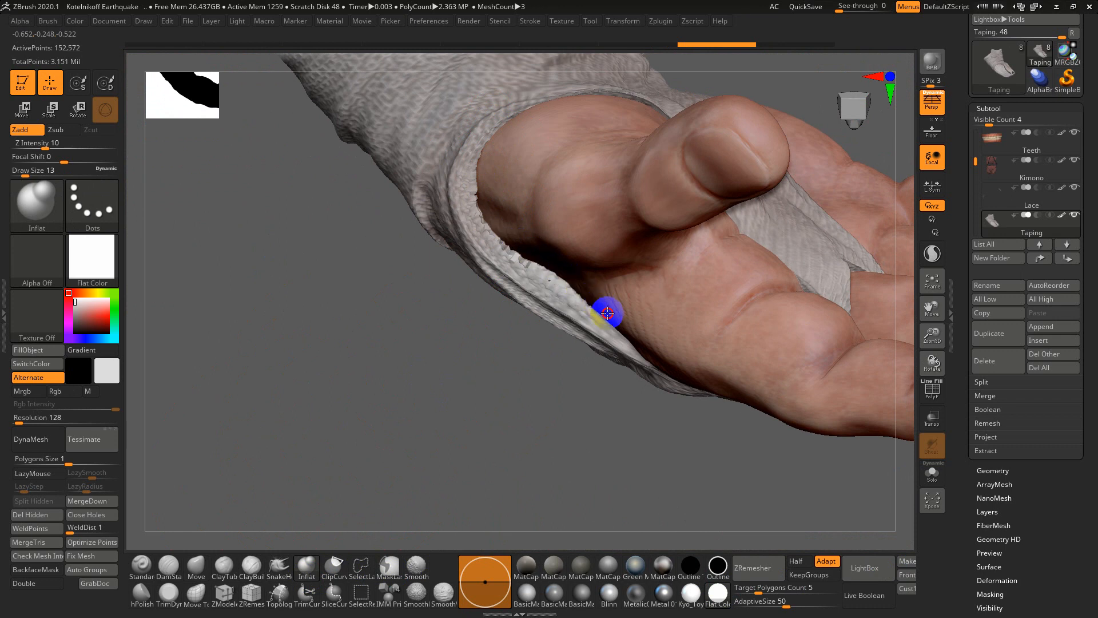
{"action": "left_click_drag", "start_coordinate": [515, 239], "coordinate": [506, 242], "text": "shift"}
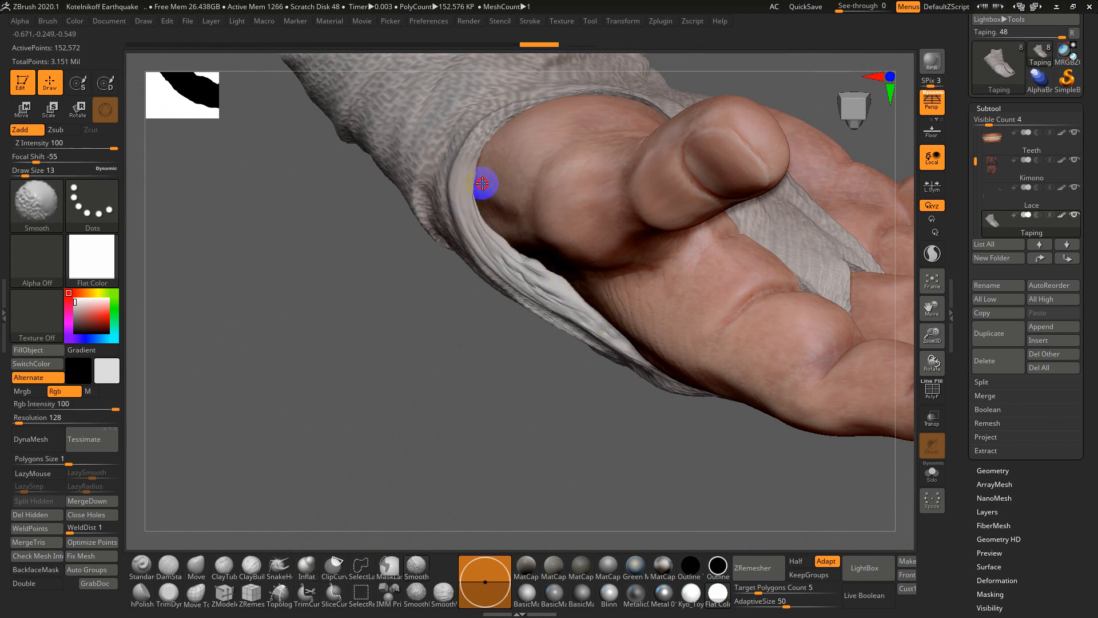
{"action": "left_click_drag", "start_coordinate": [585, 285], "coordinate": [516, 246], "text": "shift"}
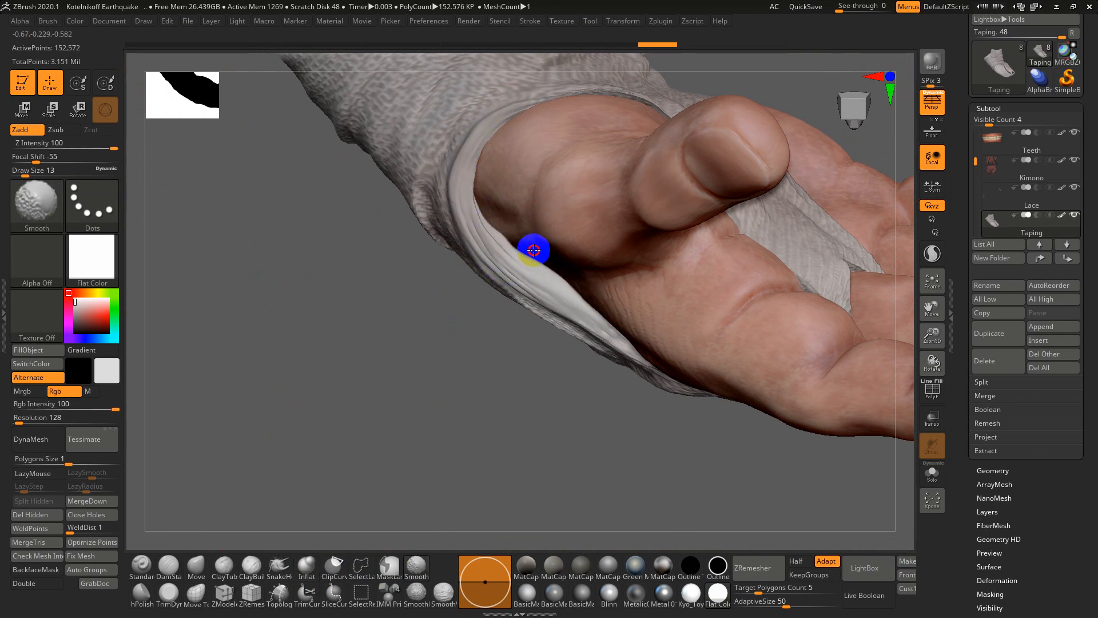
Set the Inflat brush's Z intensity to 3 and inflate the taping edge along the other side of the hand
{"action": "mouse_move", "coordinate": [510, 377]}
{"action": "left_mouse_down", "text": "alt"}
{"action": "mouse_move", "coordinate": [524, 306]}
{"action": "mouse_move", "coordinate": [529, 341]}
{"action": "mouse_move", "coordinate": [539, 281]}
{"action": "mouse_move", "coordinate": [483, 201]}
{"action": "mouse_move", "coordinate": [429, 240]}
{"action": "mouse_move", "coordinate": [448, 453]}
{"action": "mouse_move", "coordinate": [441, 437]}
{"action": "mouse_move", "coordinate": [596, 286]}
{"action": "left_mouse_up", "text": "alt"}
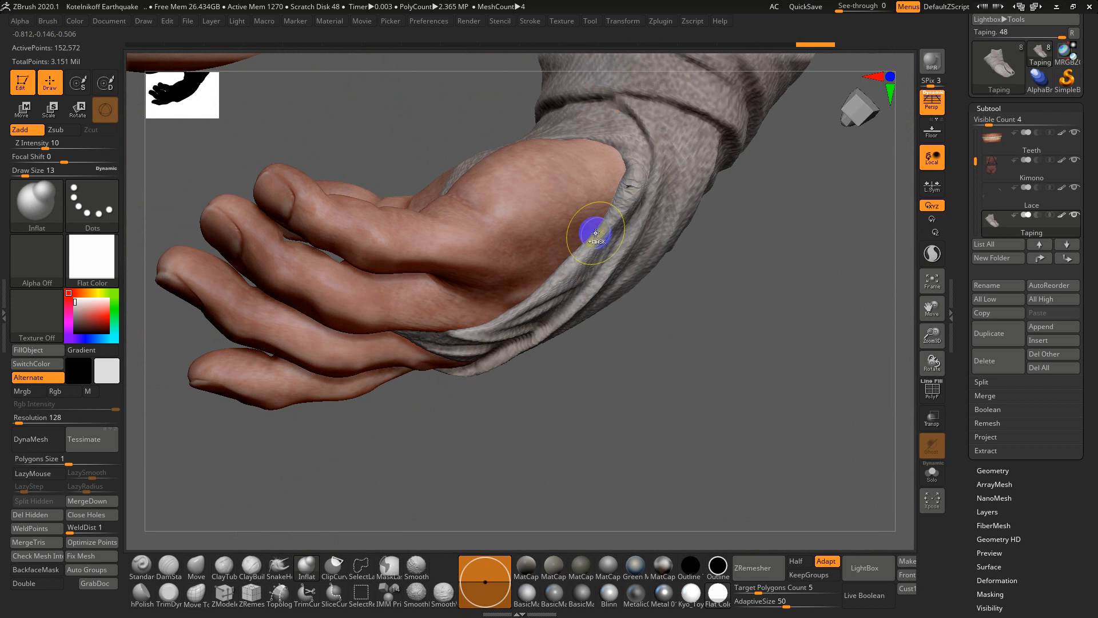
{"action": "key", "text": "u"}
{"action": "left_click_drag", "start_coordinate": [612, 171], "coordinate": [626, 167]}
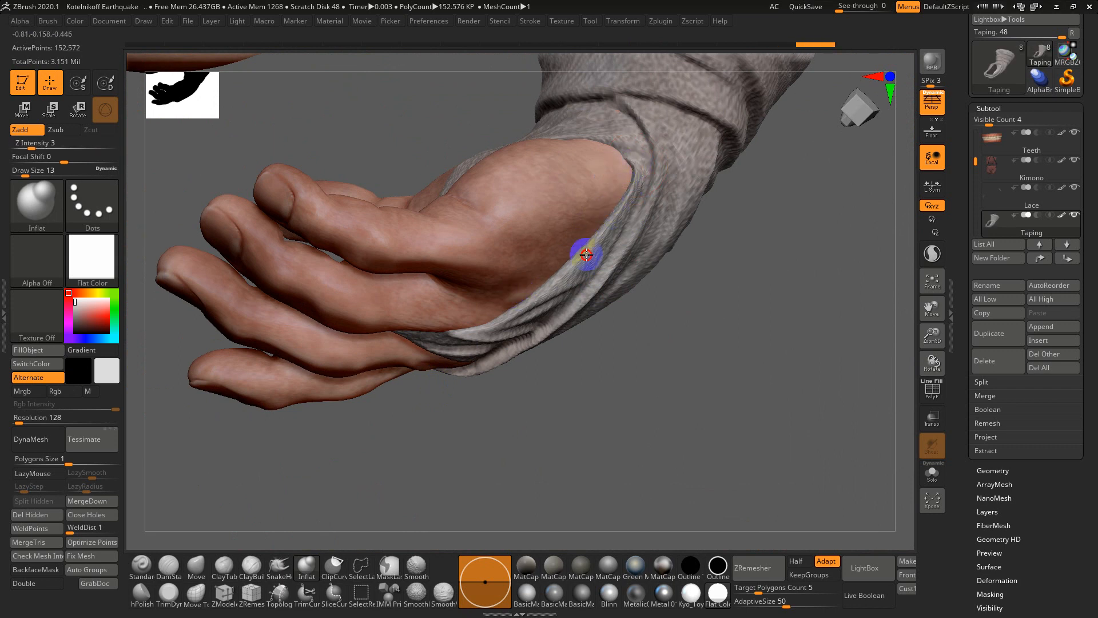
Inspect the taped palm, then the kimono's lower back hem and torn shoulder edge for thin or overhanging areas, using draw size 33
{"action": "left_click_drag", "start_coordinate": [663, 251], "coordinate": [772, 350]}
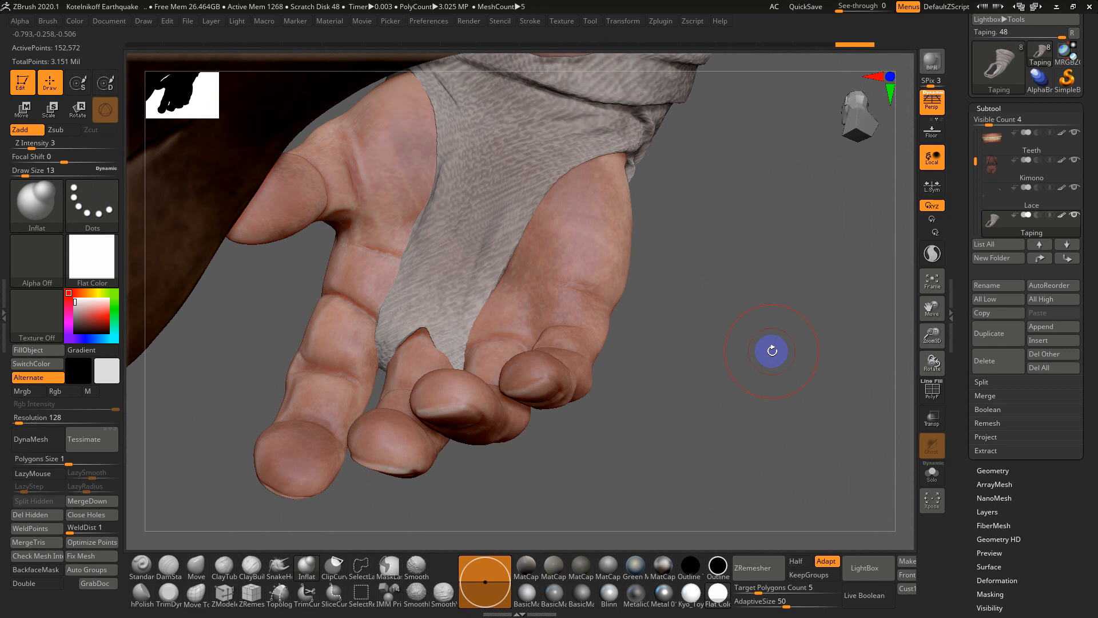
{"action": "left_click_drag", "start_coordinate": [706, 293], "coordinate": [475, 228]}
{"action": "key", "text": "s"}
{"action": "left_click_drag", "start_coordinate": [406, 207], "coordinate": [412, 206]}
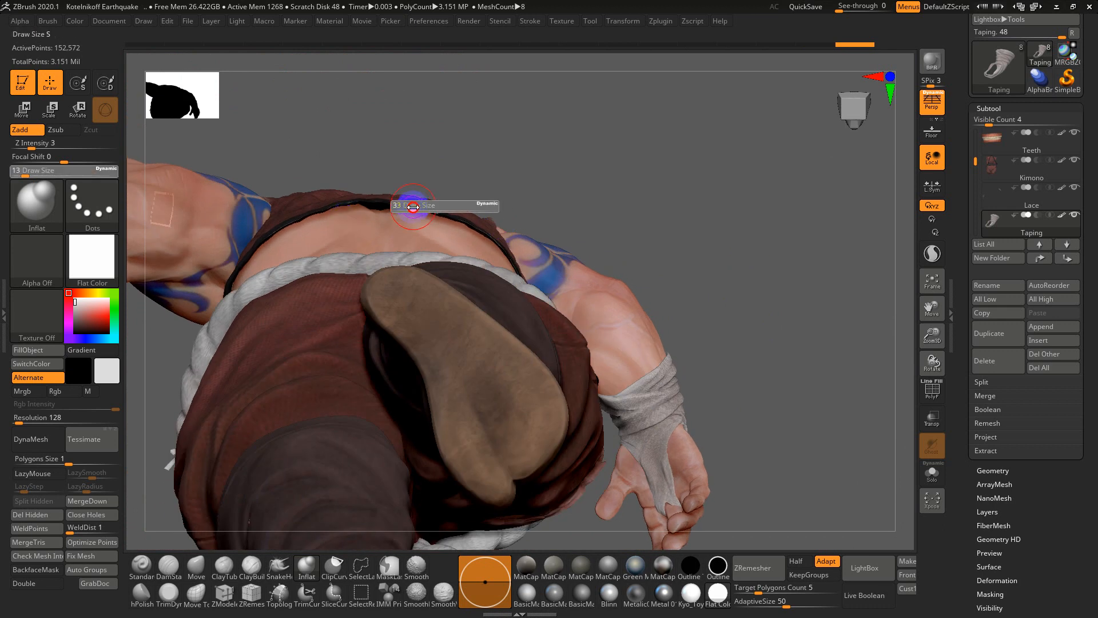
{"action": "left_click_drag", "start_coordinate": [498, 163], "coordinate": [553, 169], "text": "alt"}
{"action": "left_click_drag", "start_coordinate": [604, 137], "coordinate": [661, 198]}
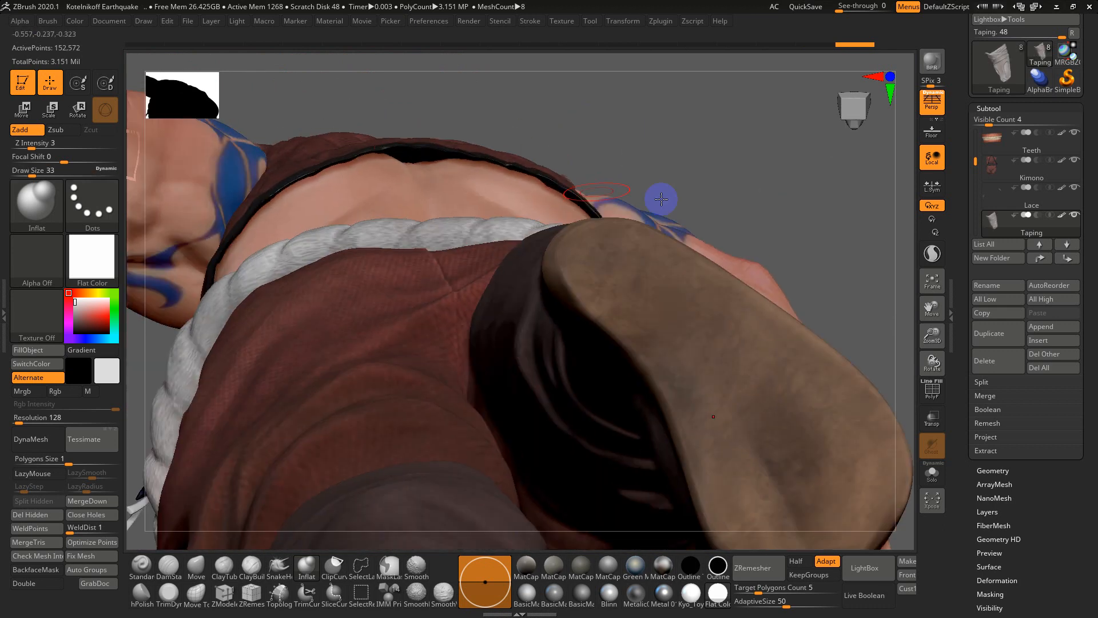
{"action": "left_click_drag", "start_coordinate": [512, 134], "coordinate": [518, 201]}
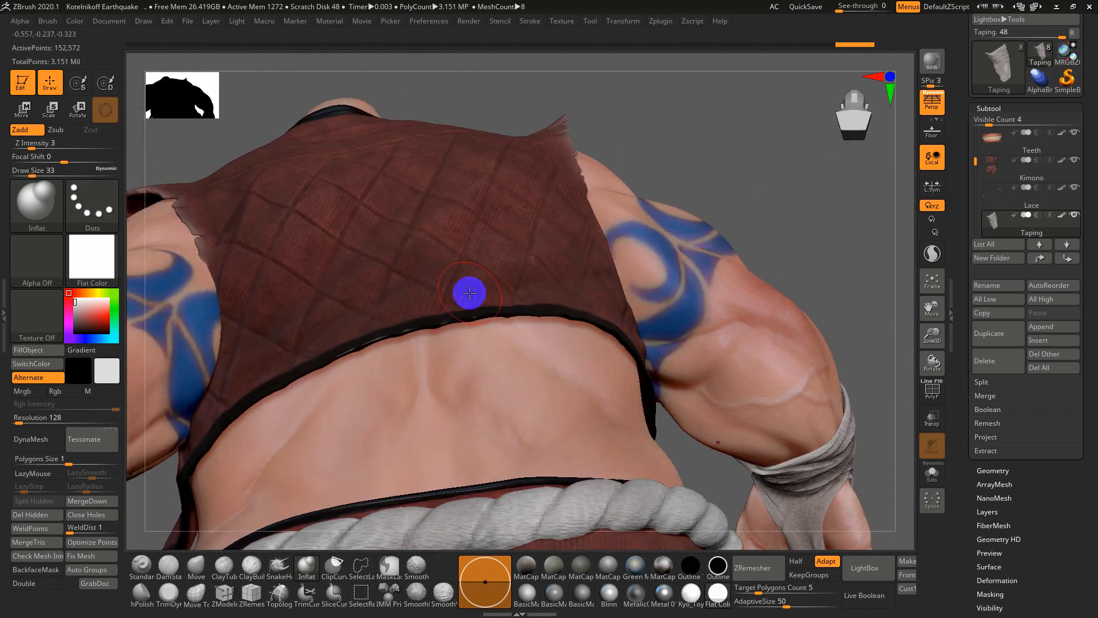
{"action": "left_click_drag", "start_coordinate": [679, 189], "coordinate": [441, 141]}
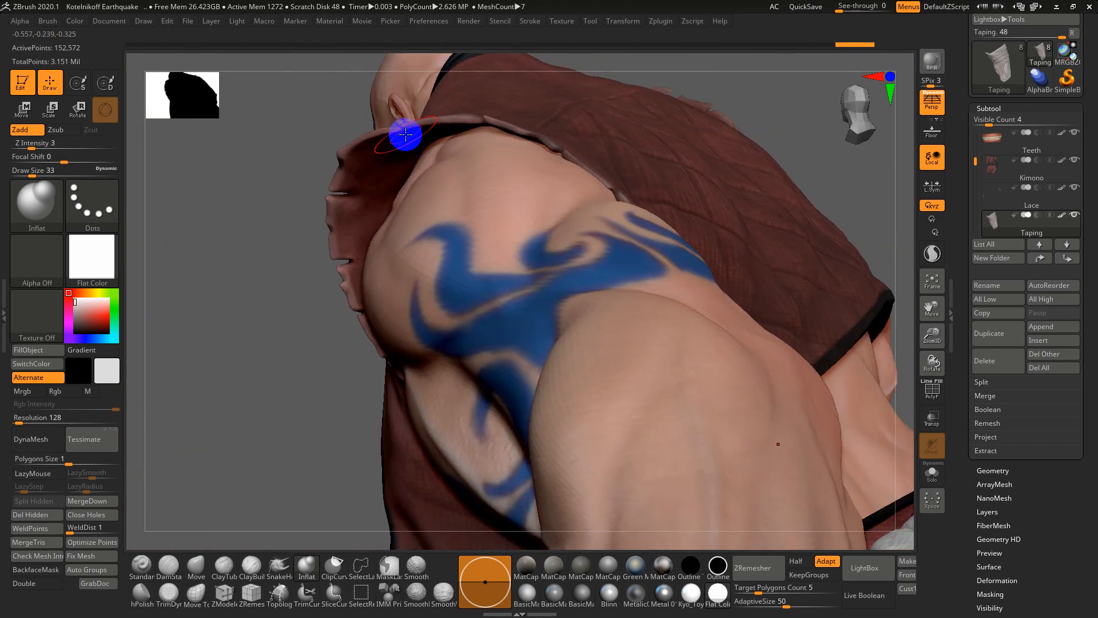
{"action": "mouse_move", "coordinate": [295, 223]}
{"action": "left_mouse_down"}
{"action": "mouse_move", "coordinate": [231, 244]}
{"action": "mouse_move", "coordinate": [216, 217]}
{"action": "mouse_move", "coordinate": [240, 209]}
{"action": "left_mouse_up"}
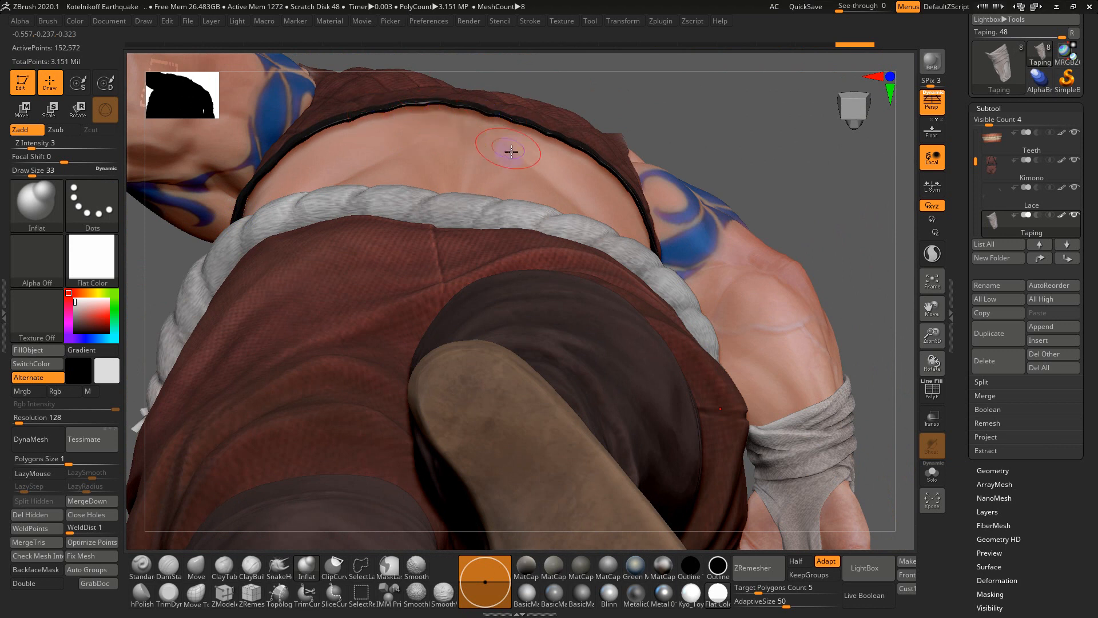
Select the Kimono subtool and pull its lower back hem closer to the body with the Move brush at draw size 97
{"action": "left_click_drag", "start_coordinate": [469, 111], "coordinate": [477, 112]}
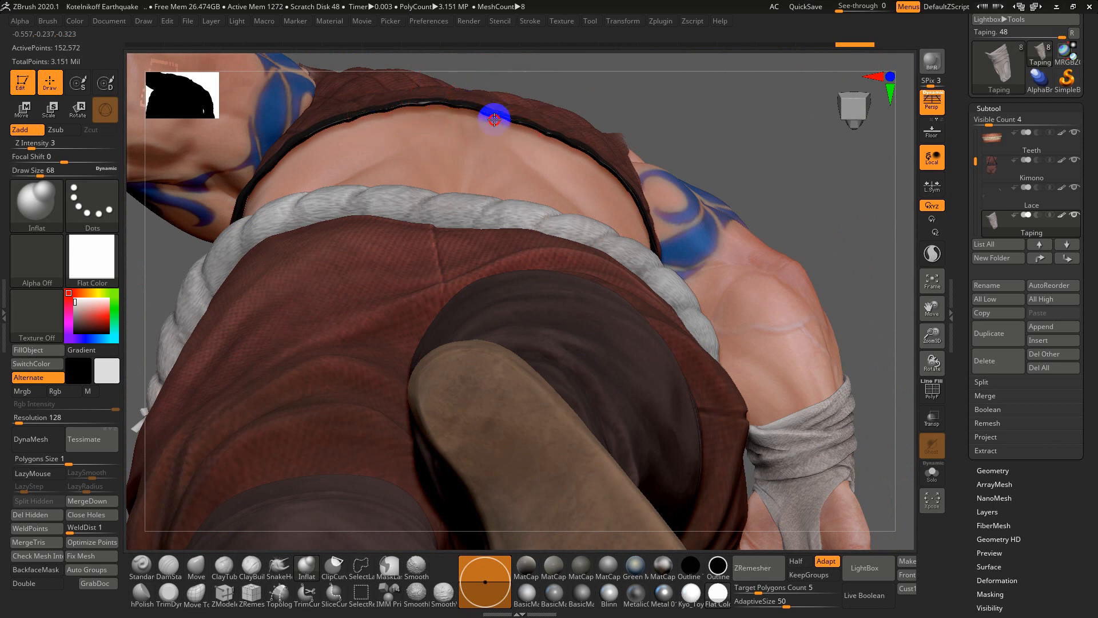
{"action": "left_click", "coordinate": [496, 108], "text": "alt"}
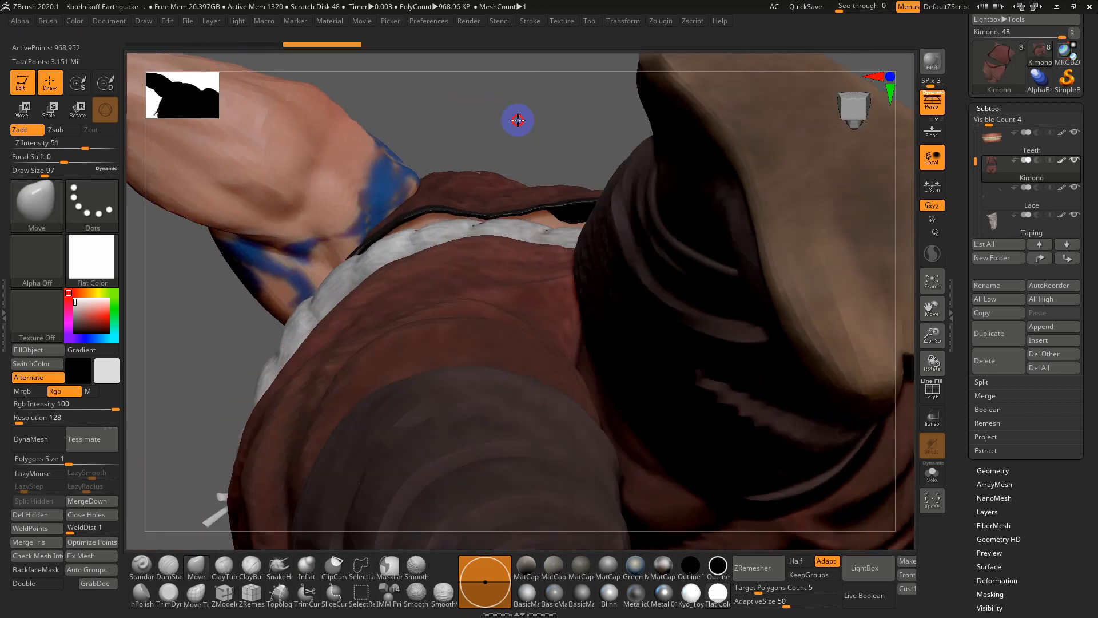
{"action": "left_click_drag", "start_coordinate": [518, 120], "coordinate": [527, 123]}
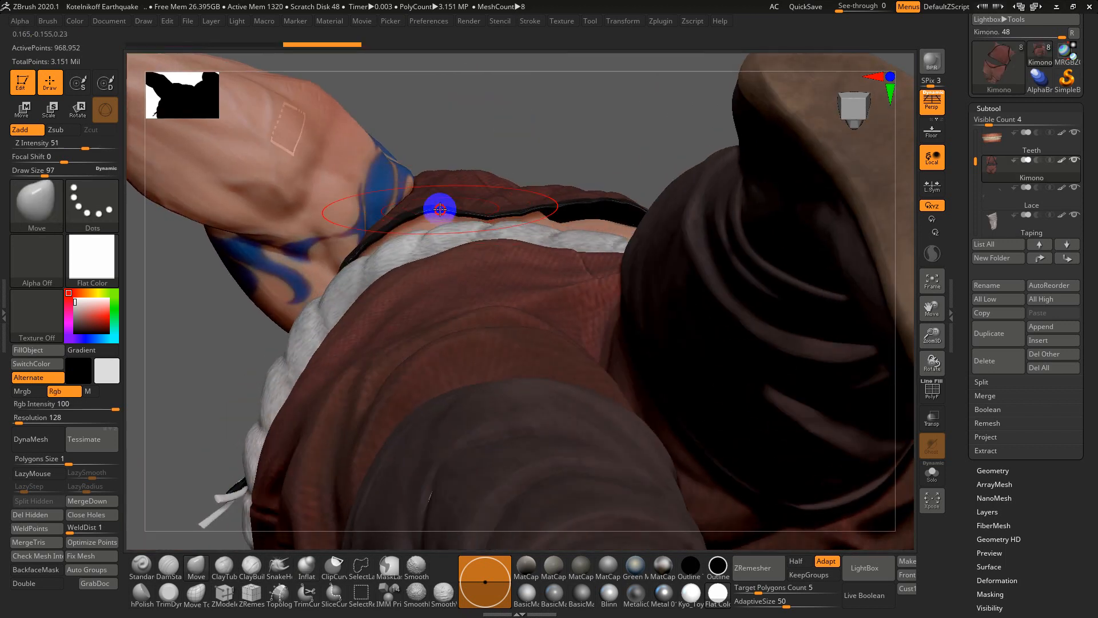
{"action": "left_click_drag", "start_coordinate": [439, 207], "coordinate": [442, 231]}
{"action": "mouse_move", "coordinate": [509, 162]}
{"action": "left_mouse_down"}
{"action": "mouse_move", "coordinate": [522, 145]}
{"action": "mouse_move", "coordinate": [539, 196]}
{"action": "left_mouse_up"}
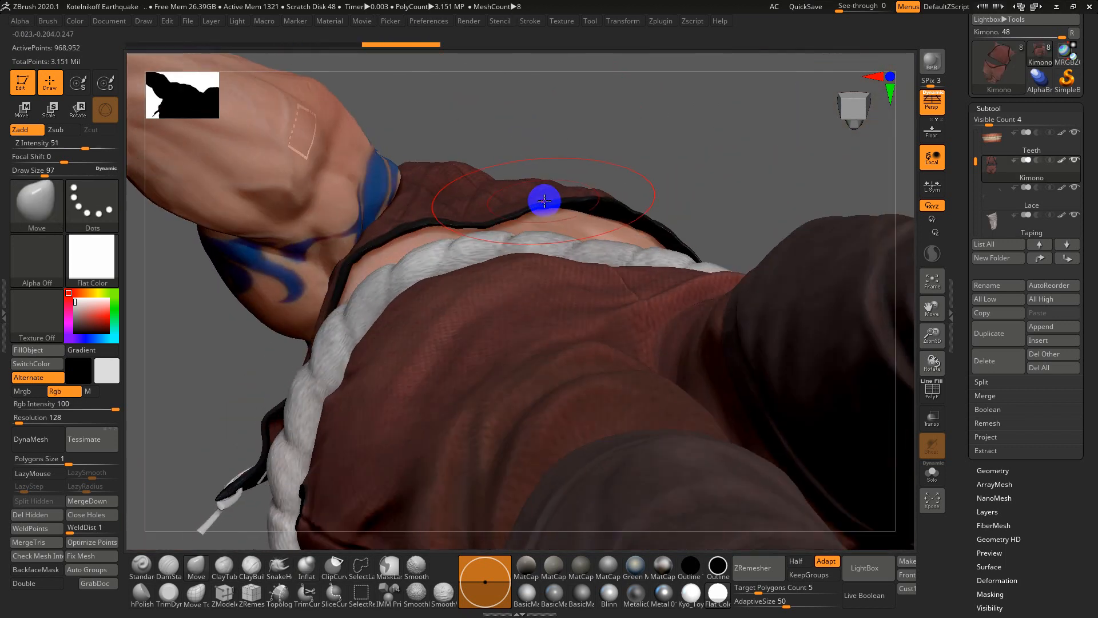
{"action": "left_click_drag", "start_coordinate": [537, 234], "coordinate": [538, 236]}
{"action": "mouse_move", "coordinate": [595, 147]}
{"action": "left_mouse_down"}
{"action": "mouse_move", "coordinate": [613, 174]}
{"action": "mouse_move", "coordinate": [598, 233]}
{"action": "left_mouse_up"}
{"action": "left_click_drag", "start_coordinate": [684, 172], "coordinate": [691, 194]}
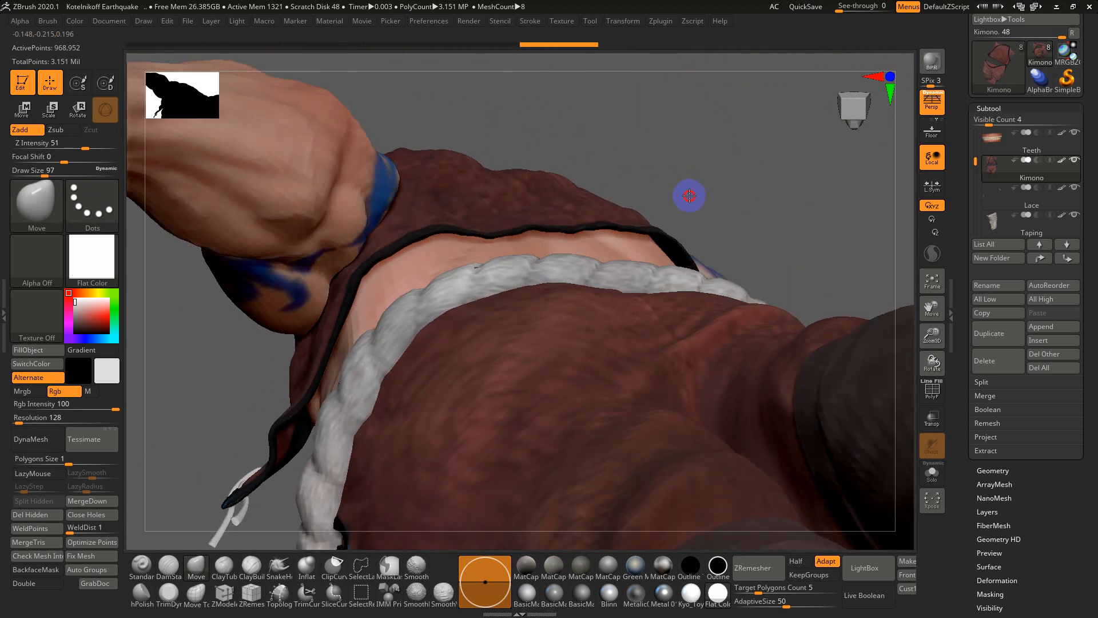
{"action": "left_click_drag", "start_coordinate": [640, 269], "coordinate": [637, 247]}
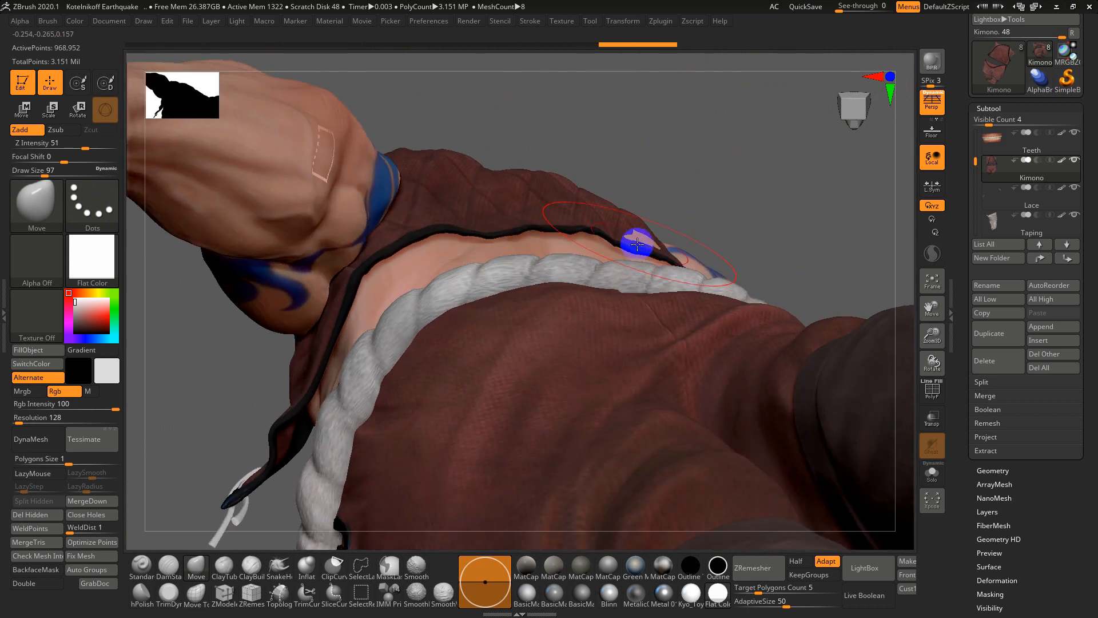
{"action": "left_click_drag", "start_coordinate": [676, 183], "coordinate": [681, 205]}
Refine the kimono's back hem with the Move brush at draw size 49, and undo the last three changes
{"action": "key", "text": "s"}
{"action": "left_click_drag", "start_coordinate": [682, 200], "coordinate": [627, 232]}
{"action": "mouse_move", "coordinate": [699, 177]}
{"action": "left_mouse_down"}
{"action": "mouse_move", "coordinate": [698, 196]}
{"action": "mouse_move", "coordinate": [726, 142]}
{"action": "mouse_move", "coordinate": [613, 229]}
{"action": "mouse_move", "coordinate": [564, 231]}
{"action": "left_mouse_up"}
{"action": "left_click_drag", "start_coordinate": [678, 149], "coordinate": [677, 209]}
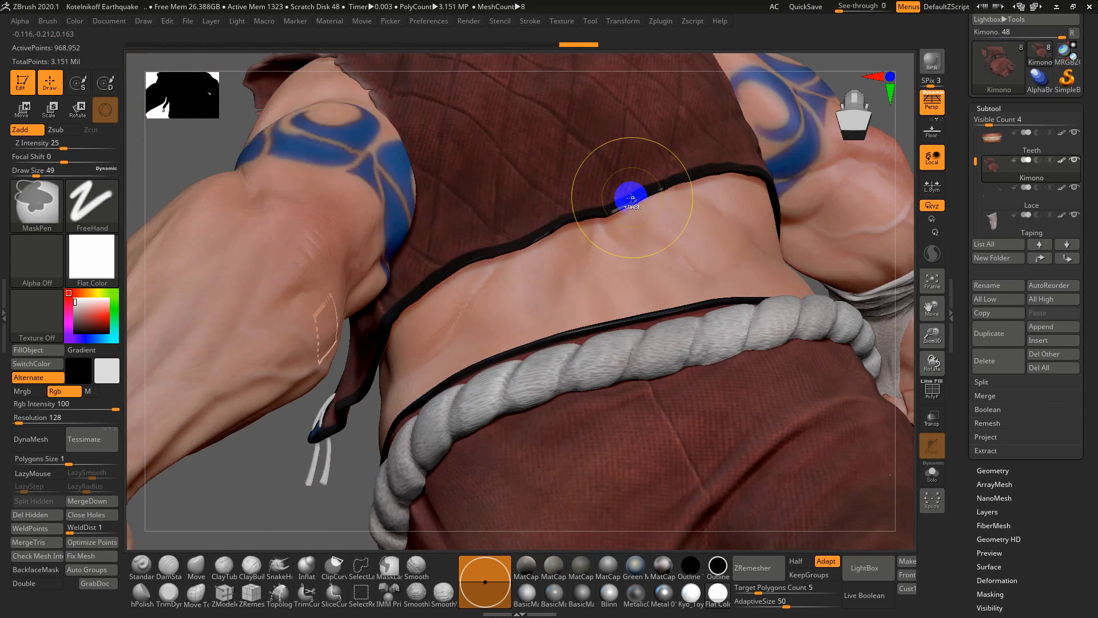
{"action": "key", "text": "ctrl+z"}
{"action": "key", "text": "ctrl+z"}
{"action": "key", "text": "ctrl+z"}
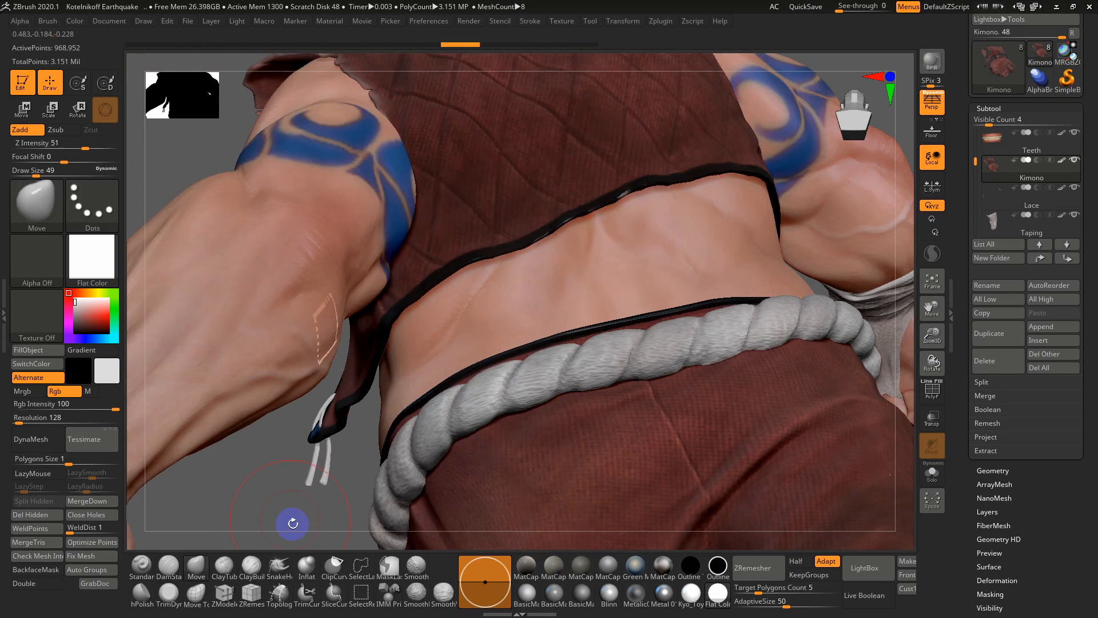
Try to conform the kimono's lower back to the body with the MatchMaker brush, and undo the result
{"action": "left_click_drag", "start_coordinate": [293, 523], "coordinate": [403, 512]}
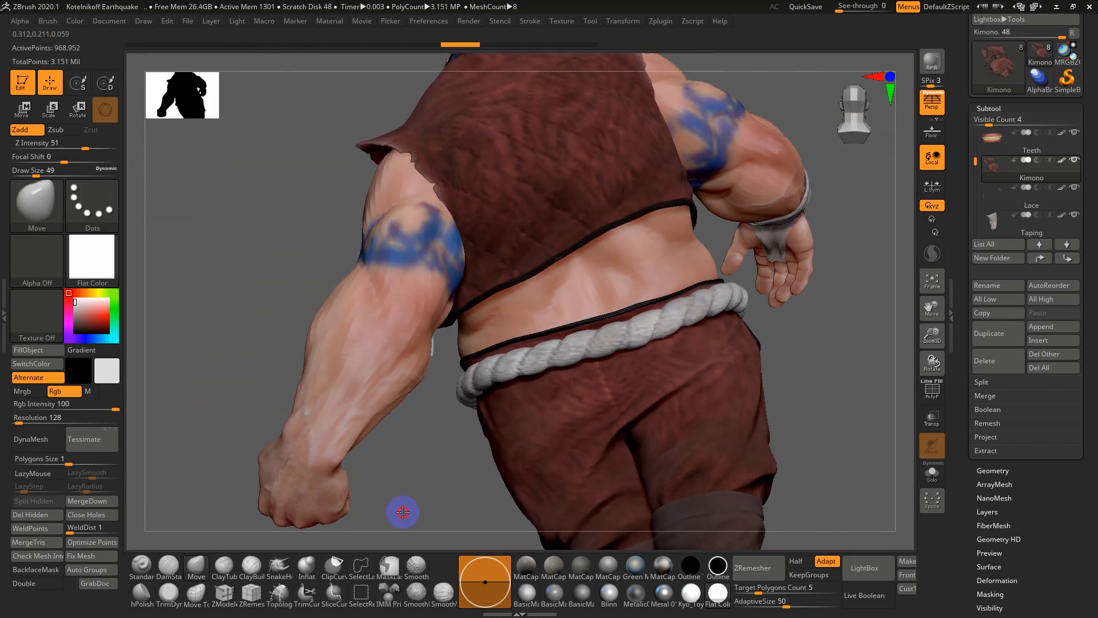
{"action": "key", "text": "b"}
{"action": "key", "text": "m"}
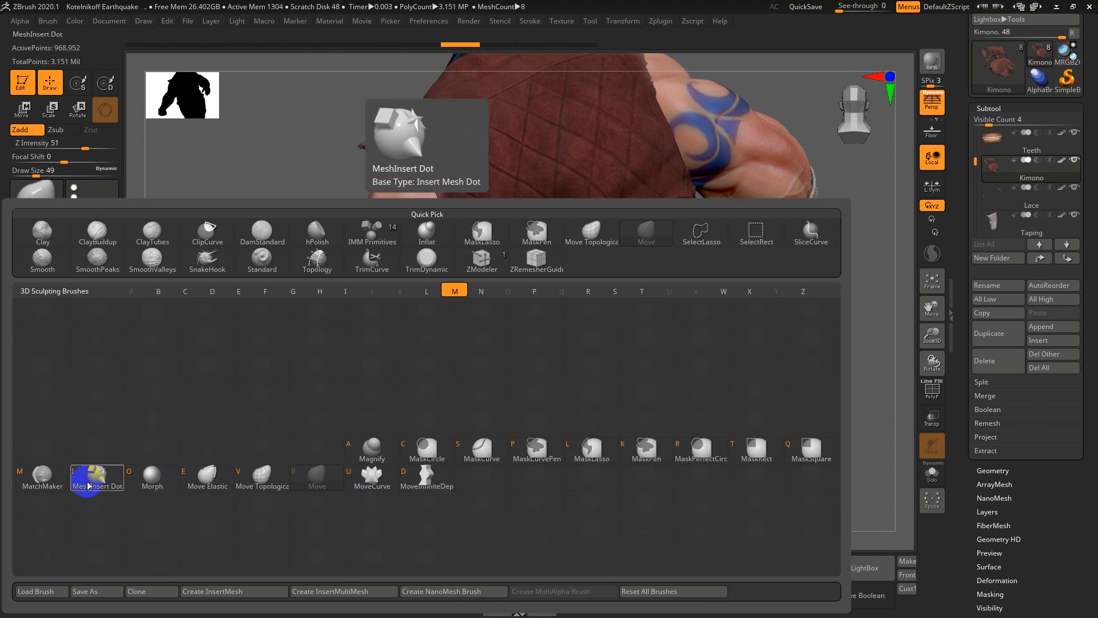
{"action": "left_click", "coordinate": [40, 477]}
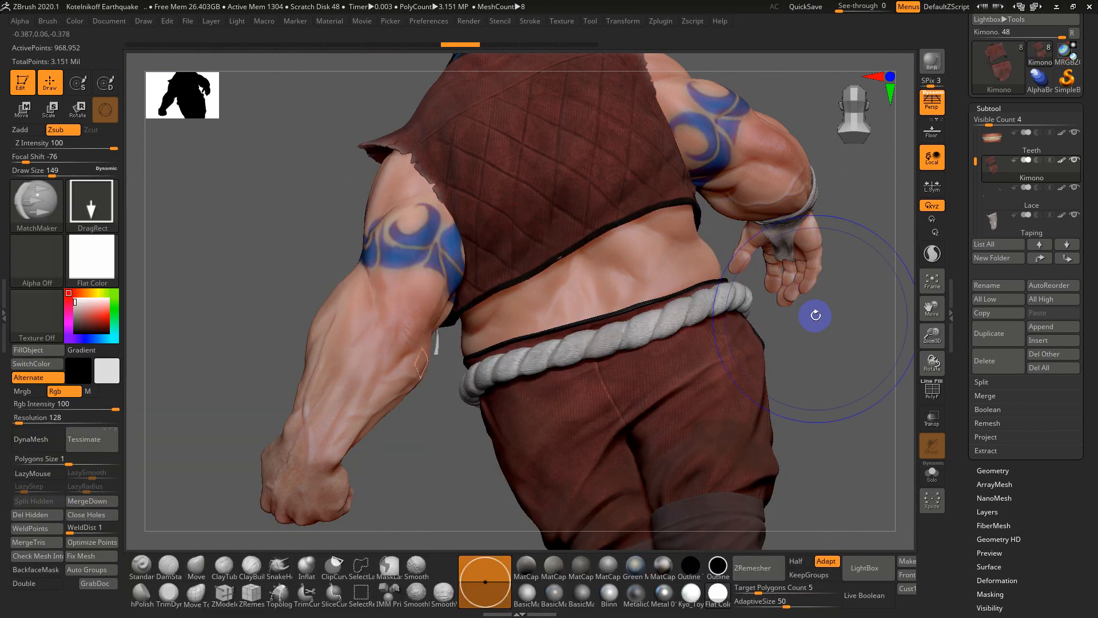
{"action": "left_click_drag", "start_coordinate": [815, 315], "coordinate": [792, 392]}
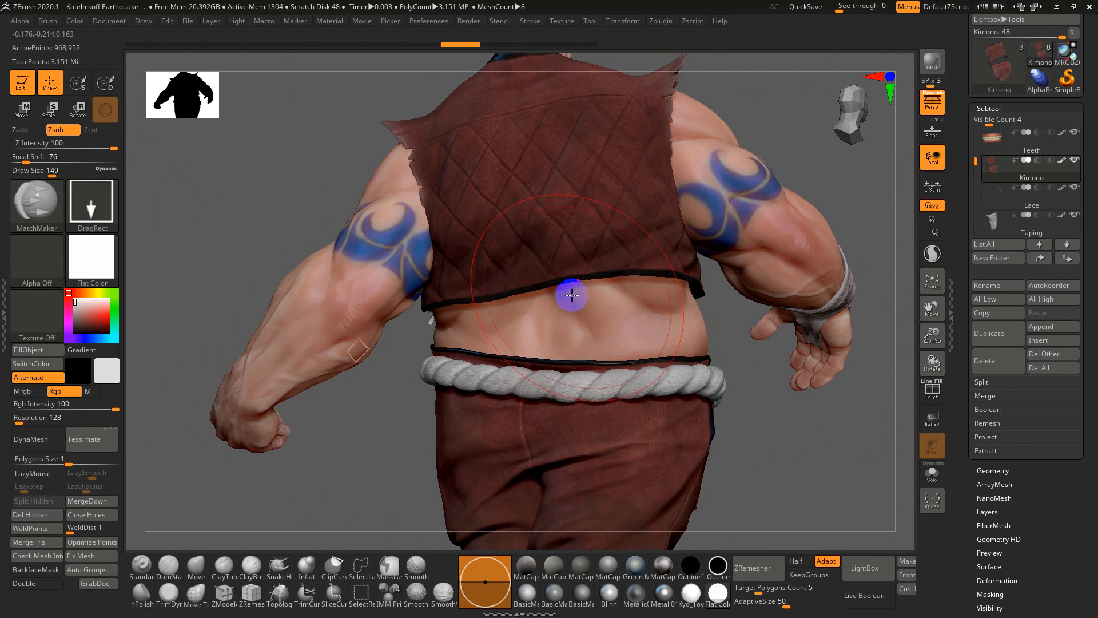
{"action": "left_click_drag", "start_coordinate": [582, 295], "coordinate": [694, 362]}
{"action": "key", "text": "ctrl+z"}
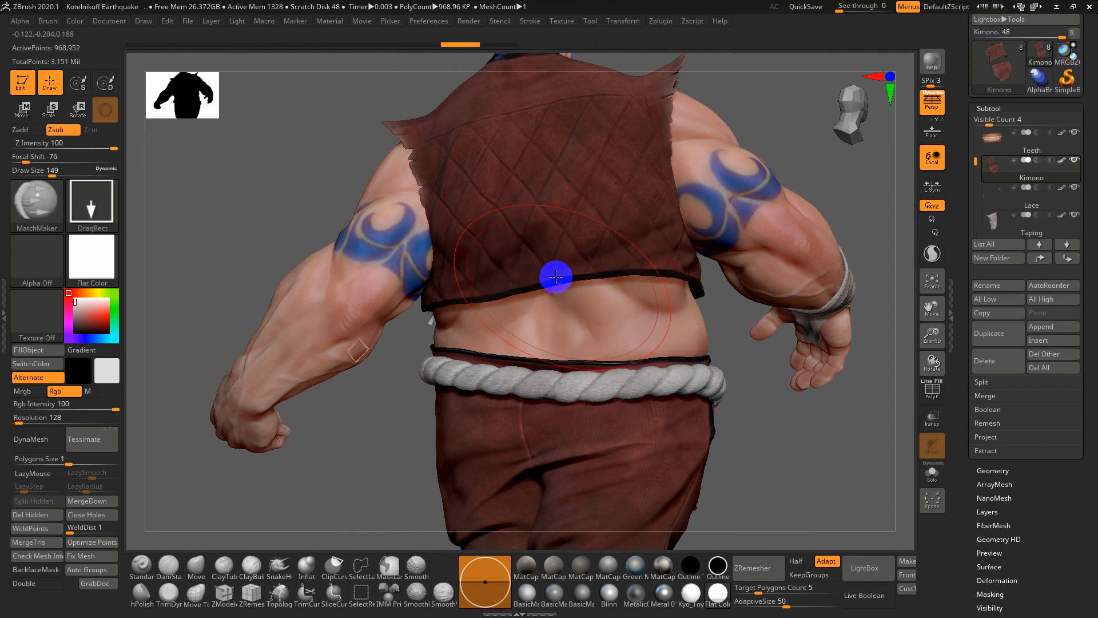
Hide the trousers so only the kimono's upper part remains of the subtool, and turn off Rgb for the MatchMaker brush
{"action": "left_click", "coordinate": [591, 408], "text": "ctrl+shift"}
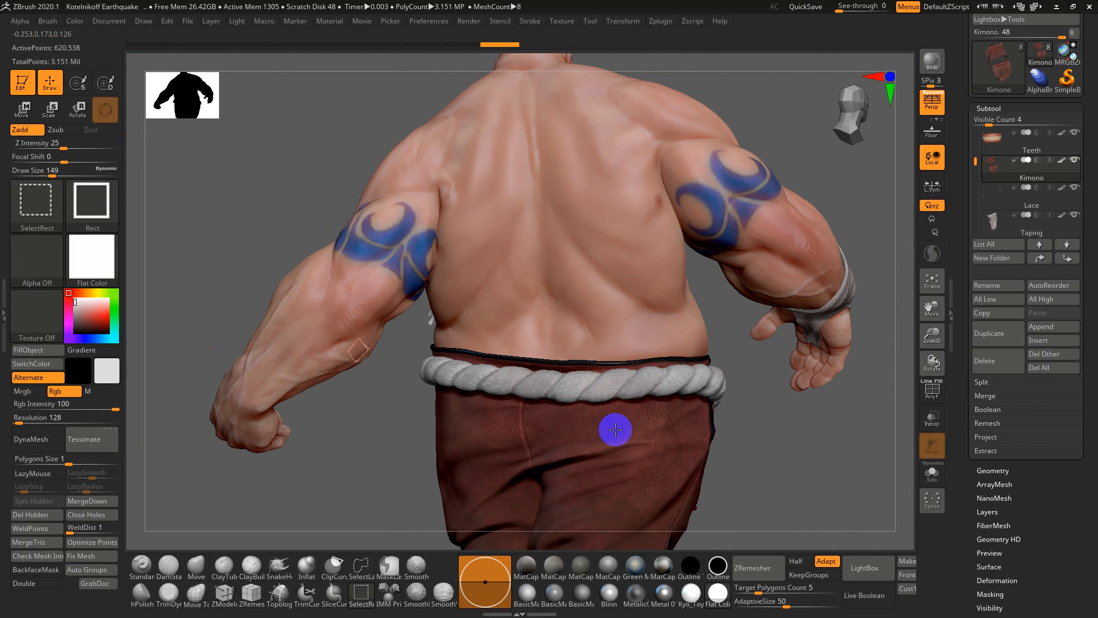
{"action": "left_click", "coordinate": [615, 430], "text": "ctrl+shift"}
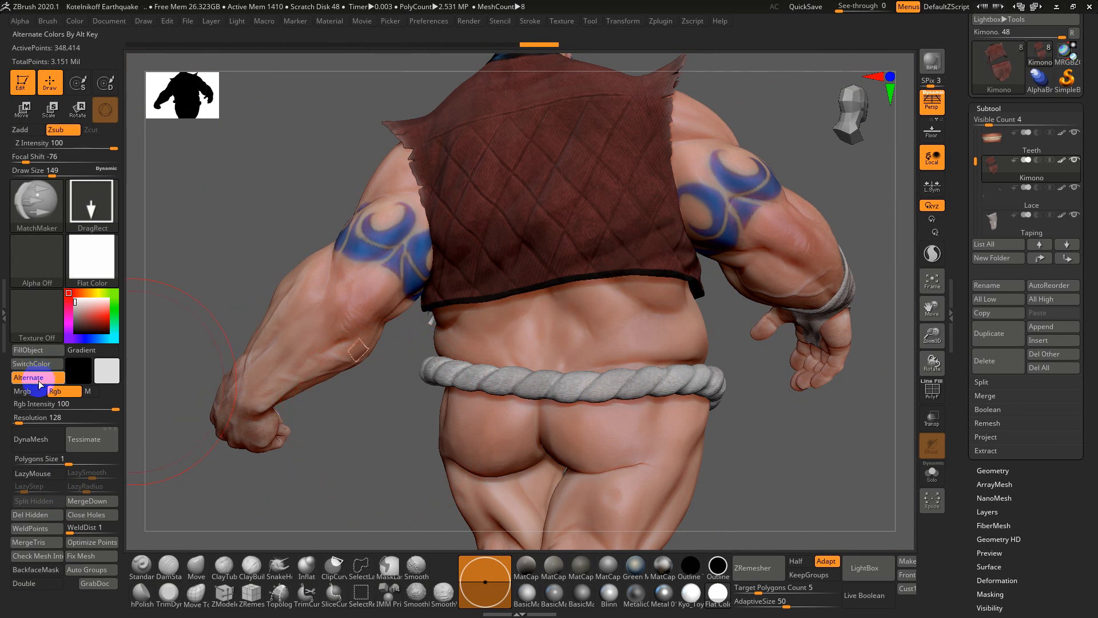
{"action": "left_click", "coordinate": [56, 392]}
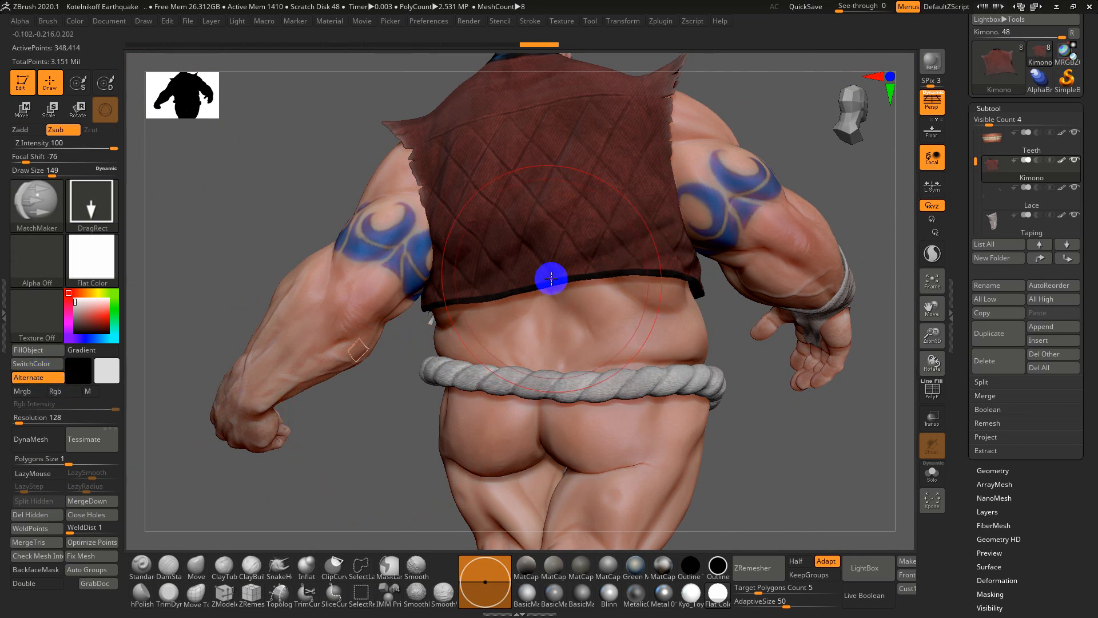
Try the MatchMaker brush at Z intensity 53 on the kimono's back hem, and undo the result
{"action": "key", "text": "u"}
{"action": "left_click_drag", "start_coordinate": [530, 283], "coordinate": [451, 309]}
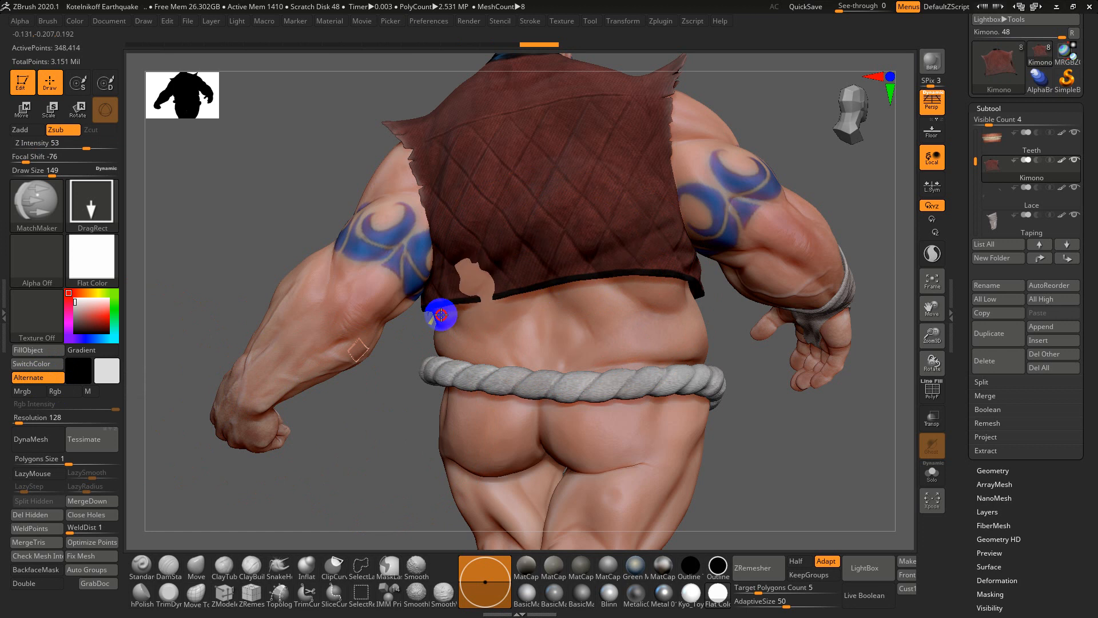
{"action": "left_click_drag", "start_coordinate": [436, 410], "coordinate": [448, 295]}
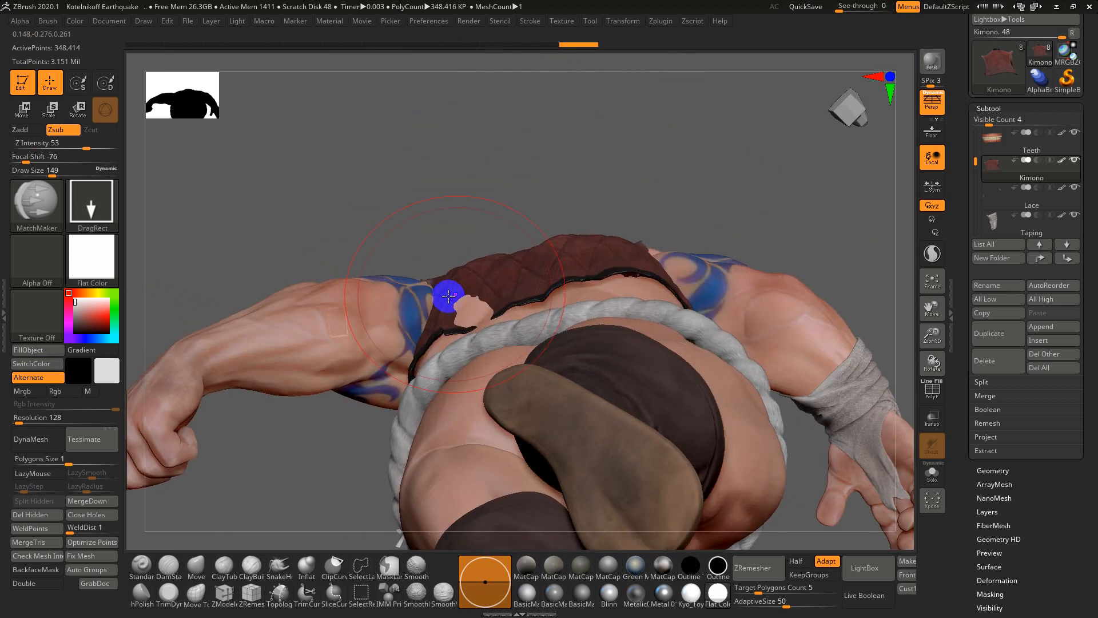
{"action": "key", "text": "ctrl+z"}
Push the kimono's back hem toward the body with the Move brush at draw size 149, reducing the size to 112
{"action": "mouse_move", "coordinate": [556, 182]}
{"action": "left_mouse_down"}
{"action": "mouse_move", "coordinate": [567, 294]}
{"action": "mouse_move", "coordinate": [545, 284]}
{"action": "left_mouse_up"}
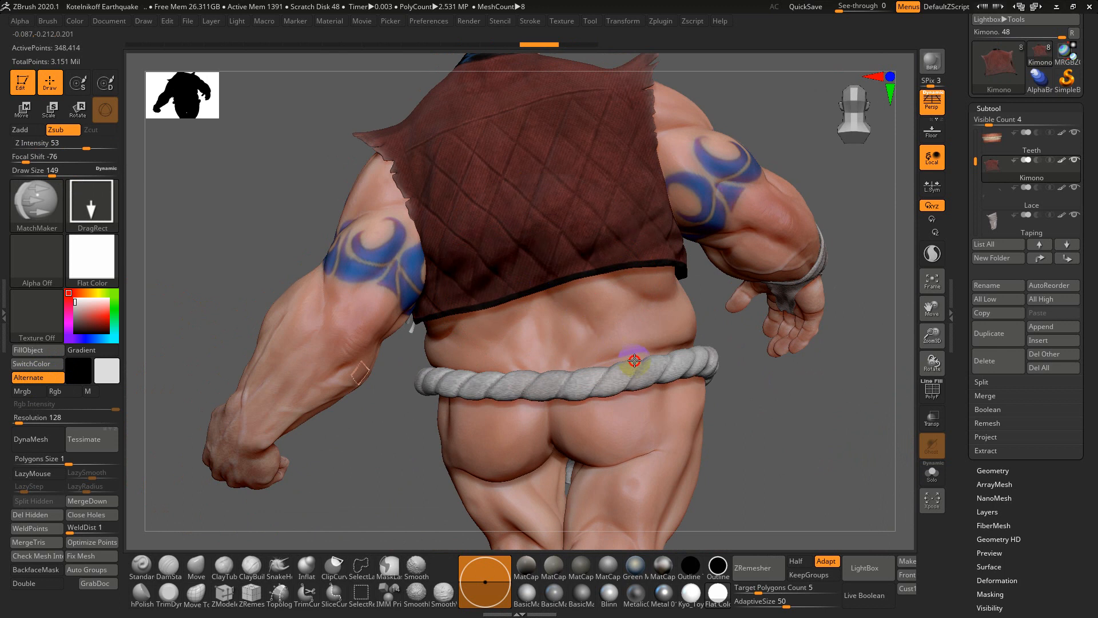
{"action": "left_click_drag", "start_coordinate": [747, 372], "coordinate": [552, 262]}
{"action": "left_click", "coordinate": [197, 566]}
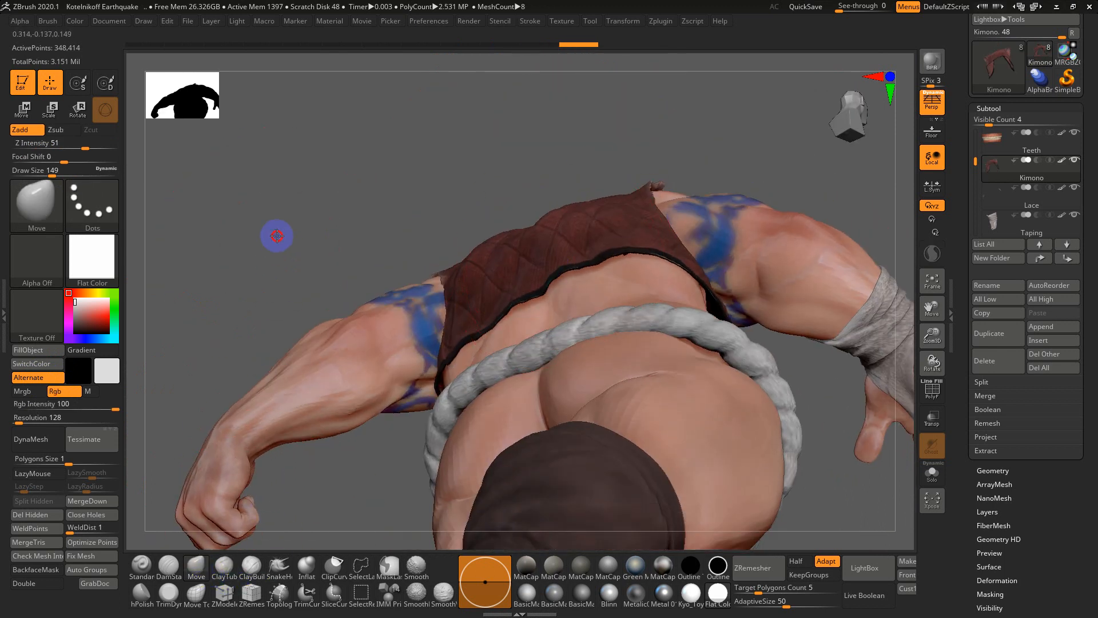
{"action": "left_click_drag", "start_coordinate": [278, 235], "coordinate": [621, 235]}
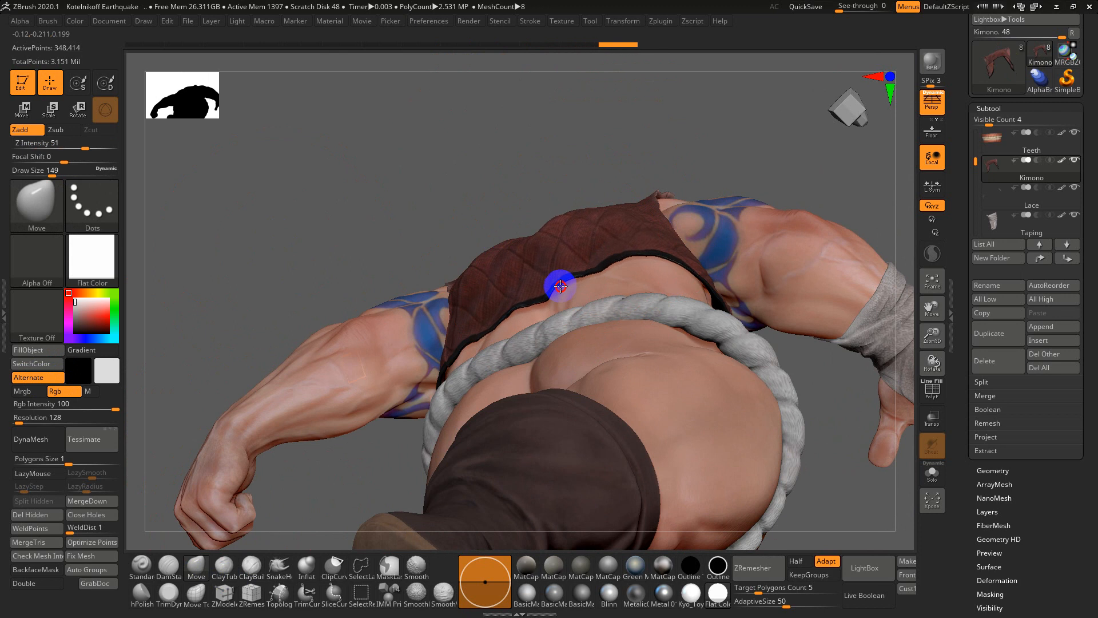
{"action": "left_click_drag", "start_coordinate": [507, 317], "coordinate": [507, 326]}
{"action": "key", "text": "s"}
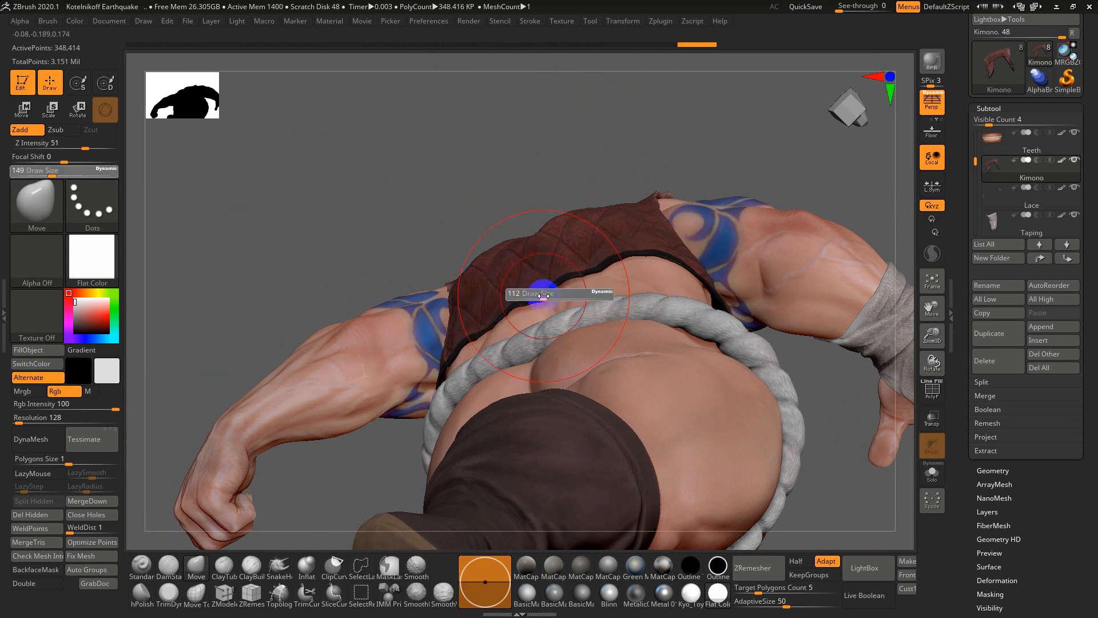
{"action": "left_click_drag", "start_coordinate": [545, 293], "coordinate": [541, 294]}
Thicken the kimono's visible upper part slightly with the Inflate deformation
{"action": "left_click_drag", "start_coordinate": [1041, 488], "coordinate": [1035, 418]}
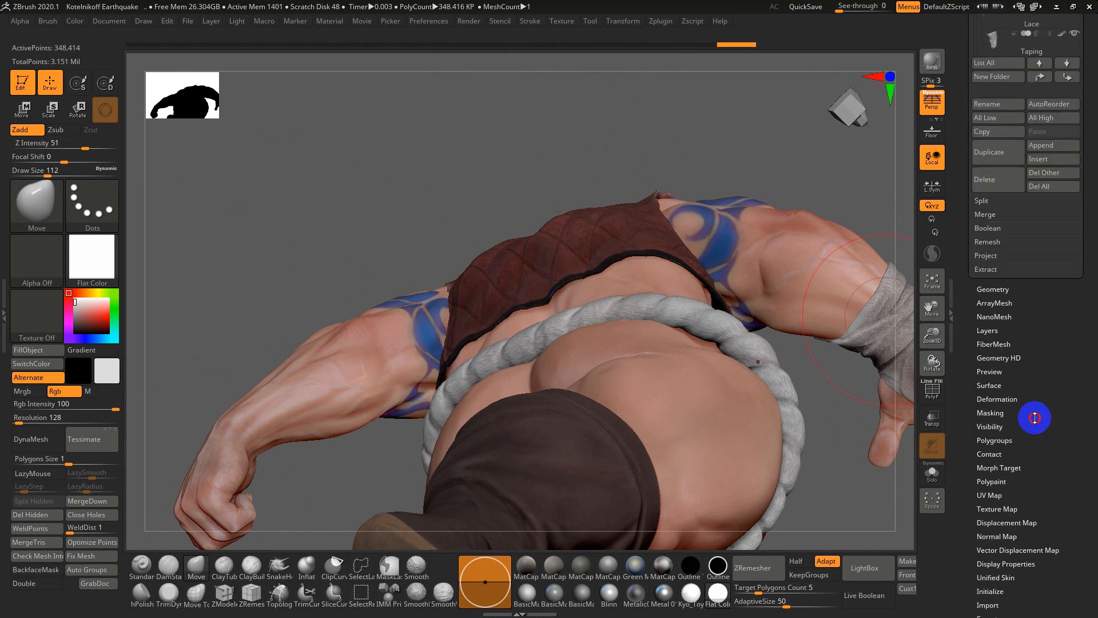
{"action": "left_click", "coordinate": [997, 396]}
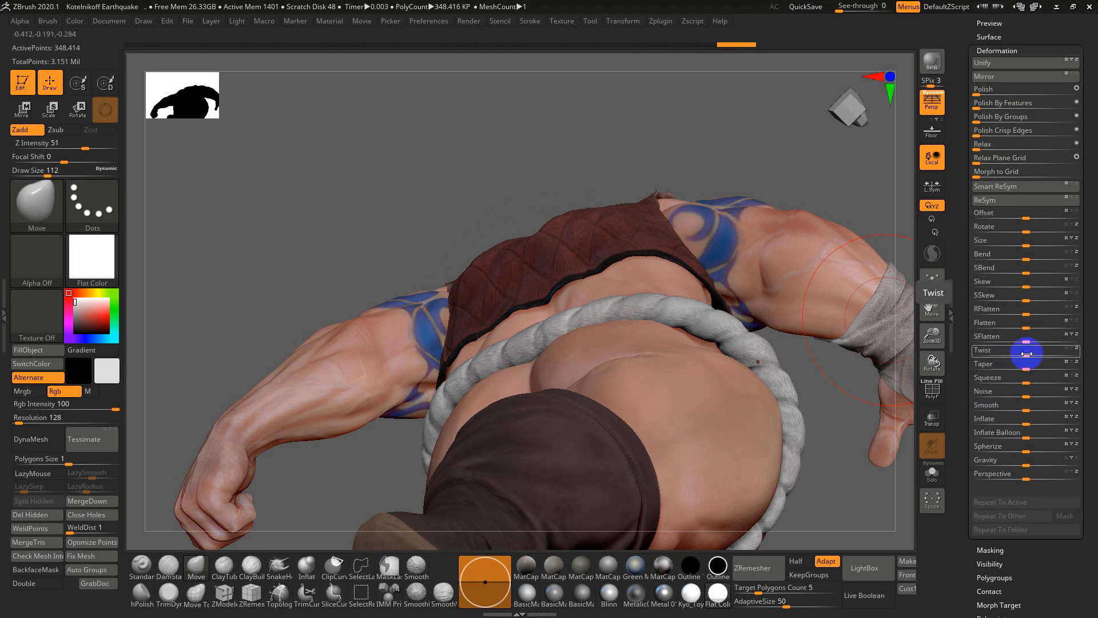
{"action": "left_click_drag", "start_coordinate": [1029, 422], "coordinate": [1028, 409]}
Pull the kimono's black collar against the neck and chest with the Move brush at draw size 83
{"action": "mouse_move", "coordinate": [910, 196]}
{"action": "left_mouse_down"}
{"action": "mouse_move", "coordinate": [778, 221]}
{"action": "mouse_move", "coordinate": [792, 204]}
{"action": "mouse_move", "coordinate": [770, 161]}
{"action": "mouse_move", "coordinate": [780, 137]}
{"action": "mouse_move", "coordinate": [642, 186]}
{"action": "mouse_move", "coordinate": [623, 152]}
{"action": "mouse_move", "coordinate": [633, 124]}
{"action": "mouse_move", "coordinate": [633, 326]}
{"action": "mouse_move", "coordinate": [716, 304]}
{"action": "mouse_move", "coordinate": [732, 274]}
{"action": "mouse_move", "coordinate": [735, 306]}
{"action": "mouse_move", "coordinate": [741, 286]}
{"action": "left_mouse_up"}
{"action": "left_click_drag", "start_coordinate": [772, 103], "coordinate": [781, 229]}
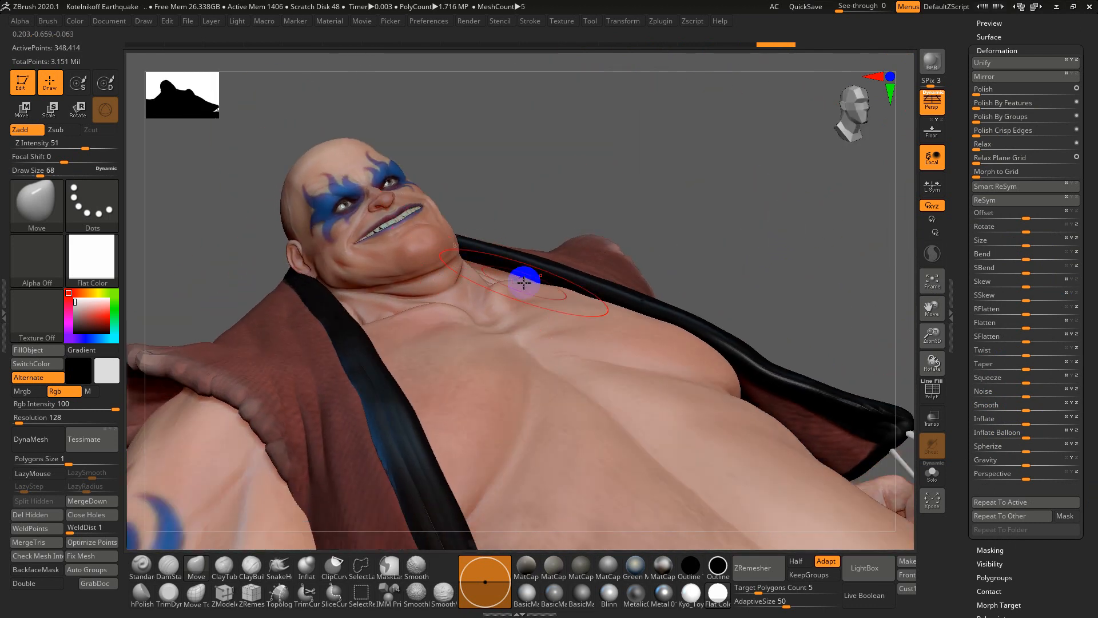
{"action": "left_click_drag", "start_coordinate": [469, 272], "coordinate": [487, 271]}
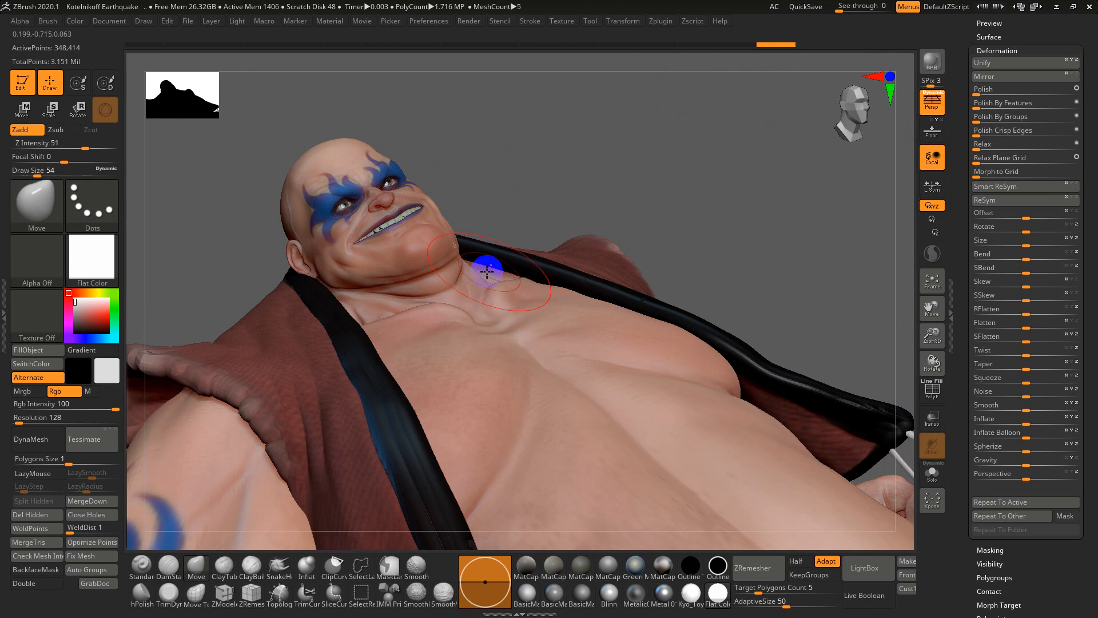
{"action": "left_click", "coordinate": [197, 576]}
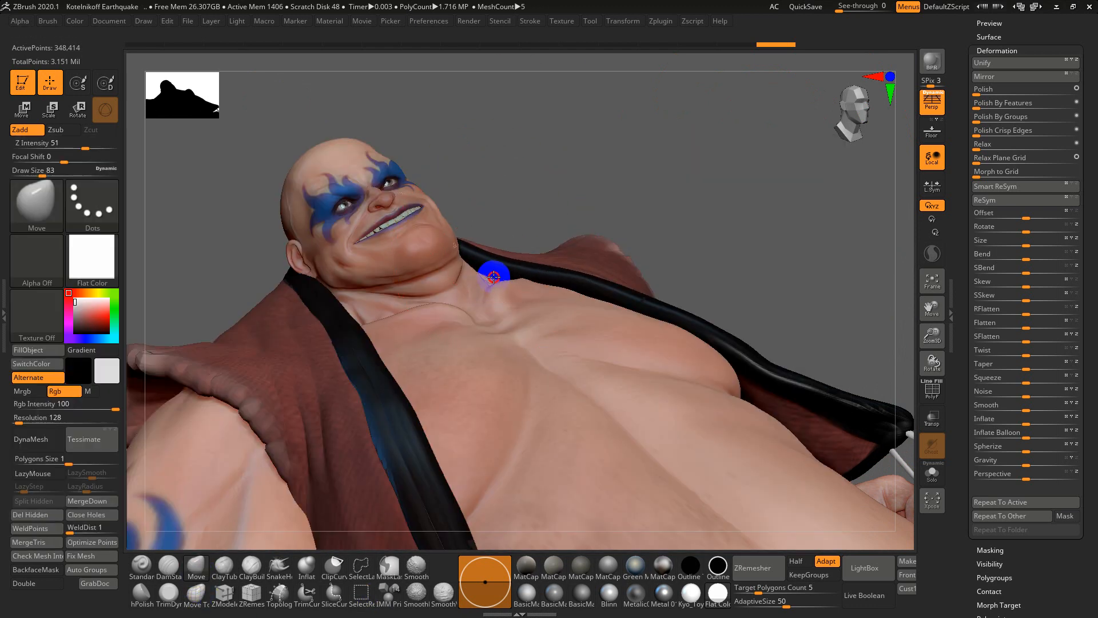
{"action": "left_click_drag", "start_coordinate": [493, 280], "coordinate": [494, 276]}
{"action": "mouse_move", "coordinate": [499, 203]}
{"action": "left_mouse_down"}
{"action": "mouse_move", "coordinate": [470, 220]}
{"action": "mouse_move", "coordinate": [489, 219]}
{"action": "left_mouse_up"}
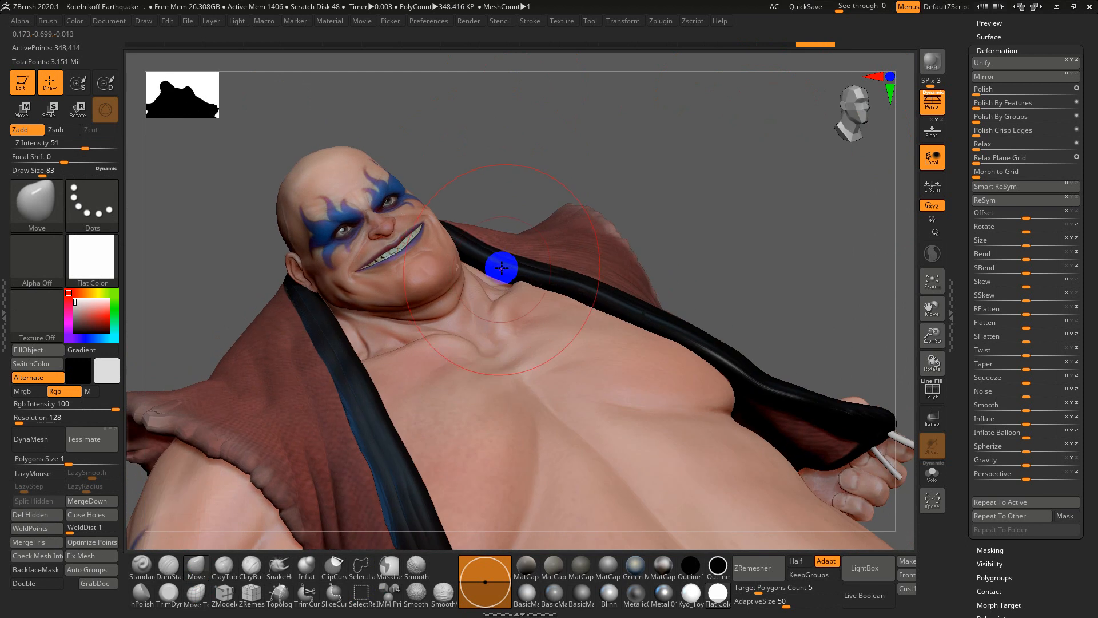
{"action": "left_click_drag", "start_coordinate": [503, 281], "coordinate": [504, 279]}
Lower the kimono's raised torn shoulder edge toward the upper arm with the Move brush at draw size 83
{"action": "left_click_drag", "start_coordinate": [579, 176], "coordinate": [509, 206]}
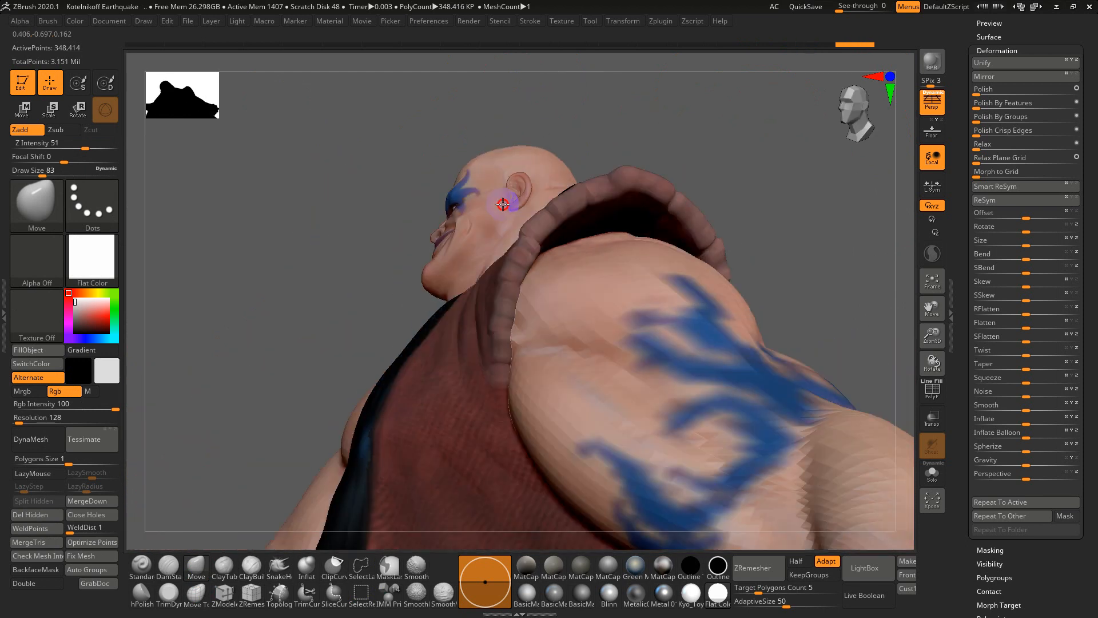
{"action": "mouse_move", "coordinate": [616, 221]}
{"action": "left_mouse_down"}
{"action": "mouse_move", "coordinate": [620, 240]}
{"action": "mouse_move", "coordinate": [640, 197]}
{"action": "mouse_move", "coordinate": [748, 192]}
{"action": "left_mouse_up"}
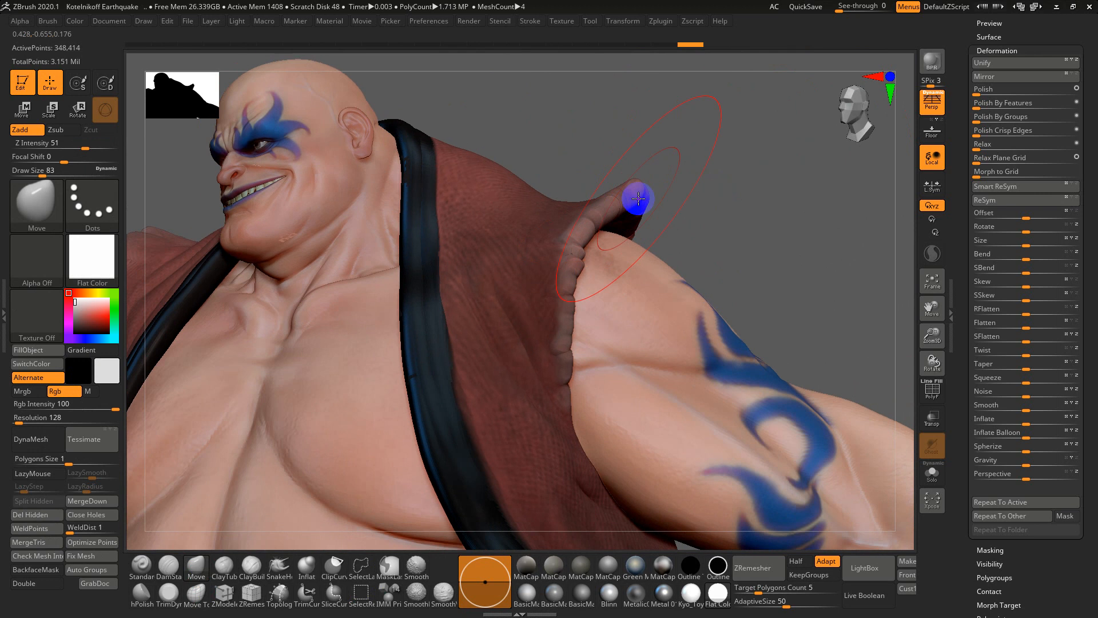
{"action": "left_click_drag", "start_coordinate": [638, 197], "coordinate": [610, 256]}
{"action": "mouse_move", "coordinate": [694, 239]}
{"action": "left_mouse_down", "text": "alt"}
{"action": "mouse_move", "coordinate": [709, 216]}
{"action": "mouse_move", "coordinate": [797, 210]}
{"action": "left_mouse_up", "text": "alt"}
{"action": "left_click_drag", "start_coordinate": [652, 162], "coordinate": [666, 166]}
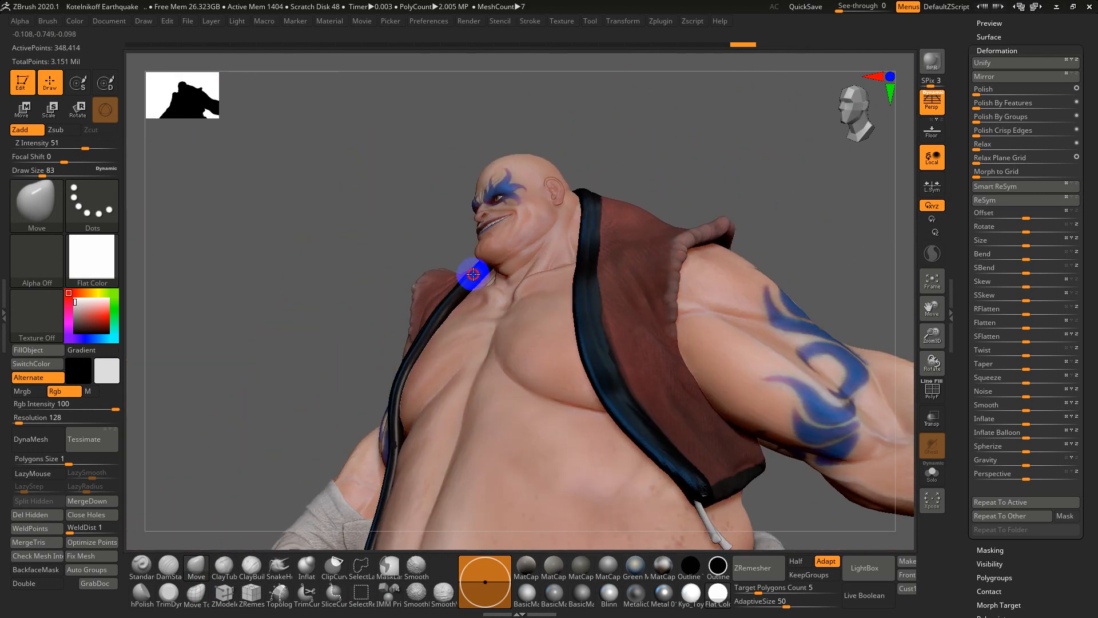
Close the gaps between the kimono's front flaps and the body with the Move brush at draw sizes 112 and 62
{"action": "mouse_move", "coordinate": [371, 298]}
{"action": "left_mouse_down"}
{"action": "mouse_move", "coordinate": [363, 345]}
{"action": "mouse_move", "coordinate": [248, 358]}
{"action": "mouse_move", "coordinate": [255, 194]}
{"action": "mouse_move", "coordinate": [247, 269]}
{"action": "mouse_move", "coordinate": [232, 277]}
{"action": "mouse_move", "coordinate": [321, 241]}
{"action": "mouse_move", "coordinate": [292, 311]}
{"action": "mouse_move", "coordinate": [349, 301]}
{"action": "mouse_move", "coordinate": [385, 243]}
{"action": "mouse_move", "coordinate": [395, 252]}
{"action": "left_mouse_up"}
{"action": "key", "text": "s"}
{"action": "left_click_drag", "start_coordinate": [755, 316], "coordinate": [719, 181]}
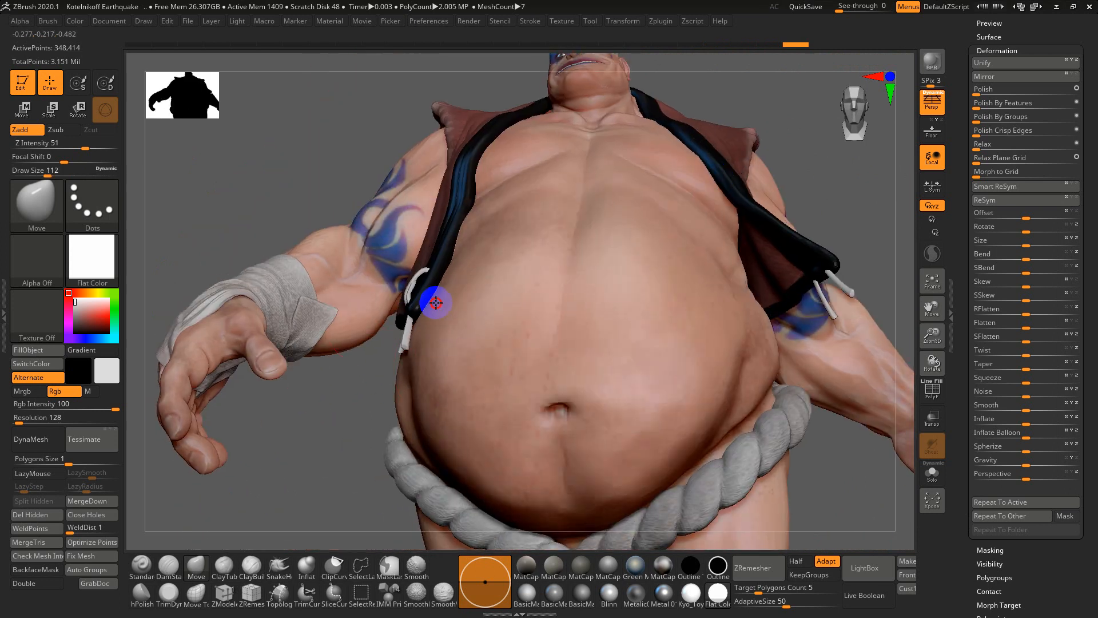
{"action": "mouse_move", "coordinate": [319, 228]}
{"action": "left_mouse_down"}
{"action": "mouse_move", "coordinate": [282, 167]}
{"action": "mouse_move", "coordinate": [363, 298]}
{"action": "mouse_move", "coordinate": [340, 349]}
{"action": "left_mouse_up"}
{"action": "key", "text": "s"}
{"action": "key", "text": "s"}
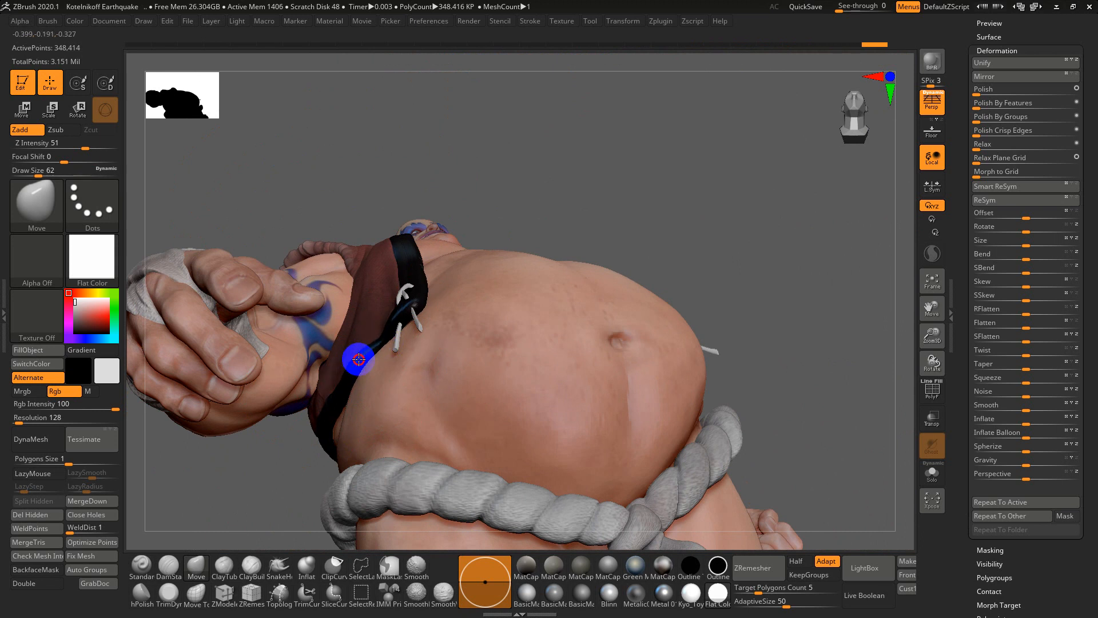
Delete the Lace subtool with the thin strings hanging from the kimono's lower front corners
{"action": "left_click", "coordinate": [418, 321], "text": "alt"}
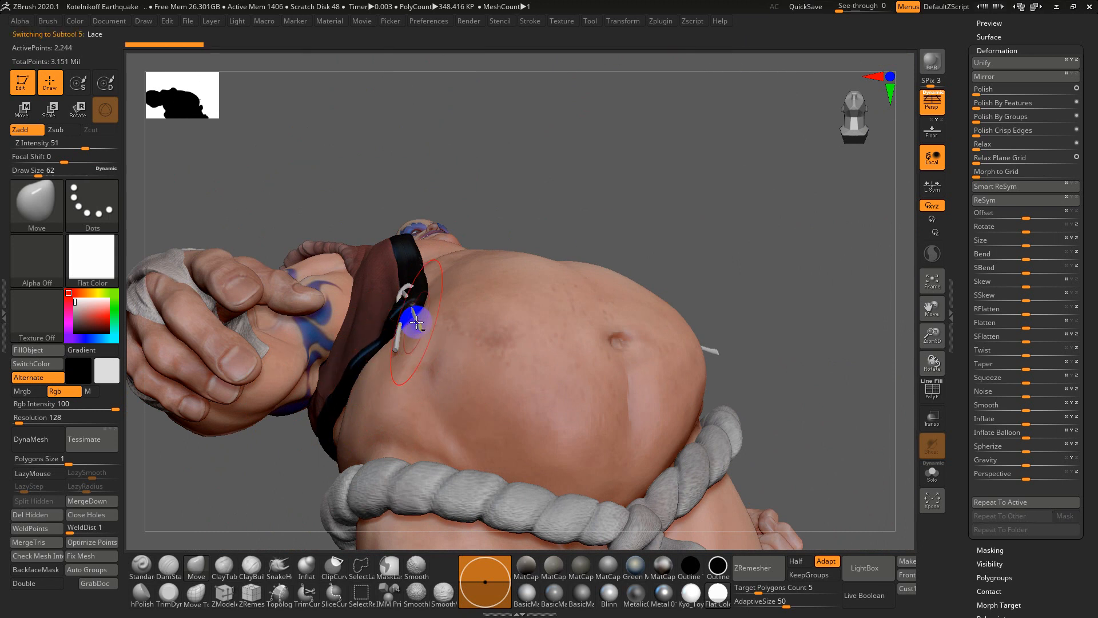
{"action": "left_click_drag", "start_coordinate": [740, 225], "coordinate": [743, 265]}
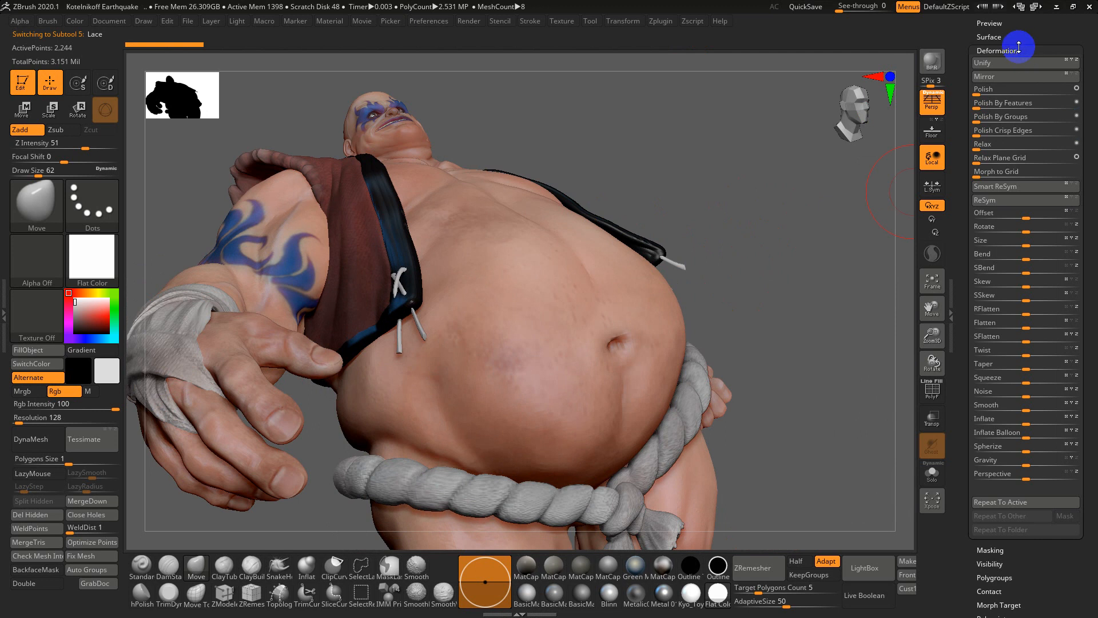
{"action": "left_click", "coordinate": [1001, 49]}
{"action": "left_click_drag", "start_coordinate": [1046, 39], "coordinate": [999, 150]}
{"action": "left_click", "coordinate": [994, 163]}
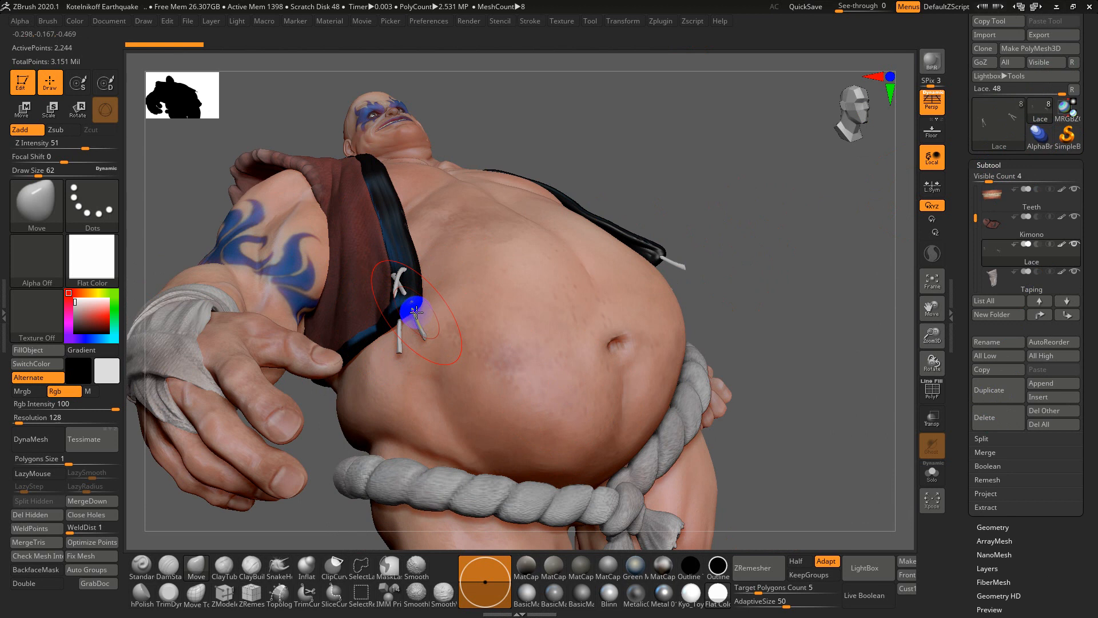
{"action": "left_click_drag", "start_coordinate": [613, 155], "coordinate": [623, 182]}
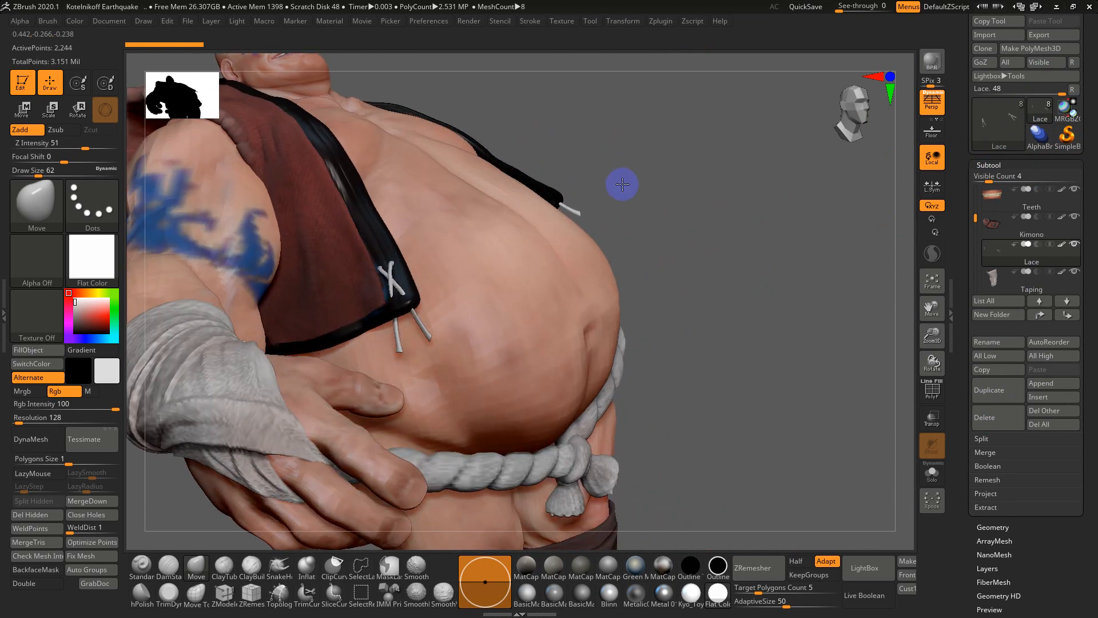
{"action": "left_click", "coordinate": [331, 599]}
{"action": "left_click", "coordinate": [385, 602]}
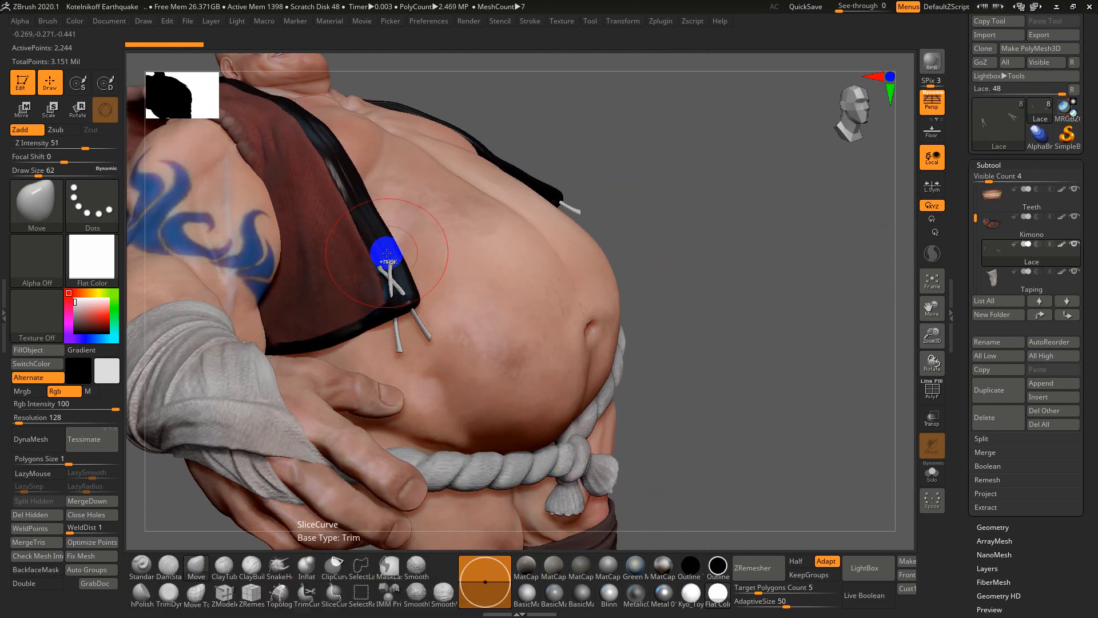
{"action": "left_click_drag", "start_coordinate": [425, 294], "coordinate": [348, 342], "text": "ctrl+shift"}
{"action": "left_click", "coordinate": [398, 322]}
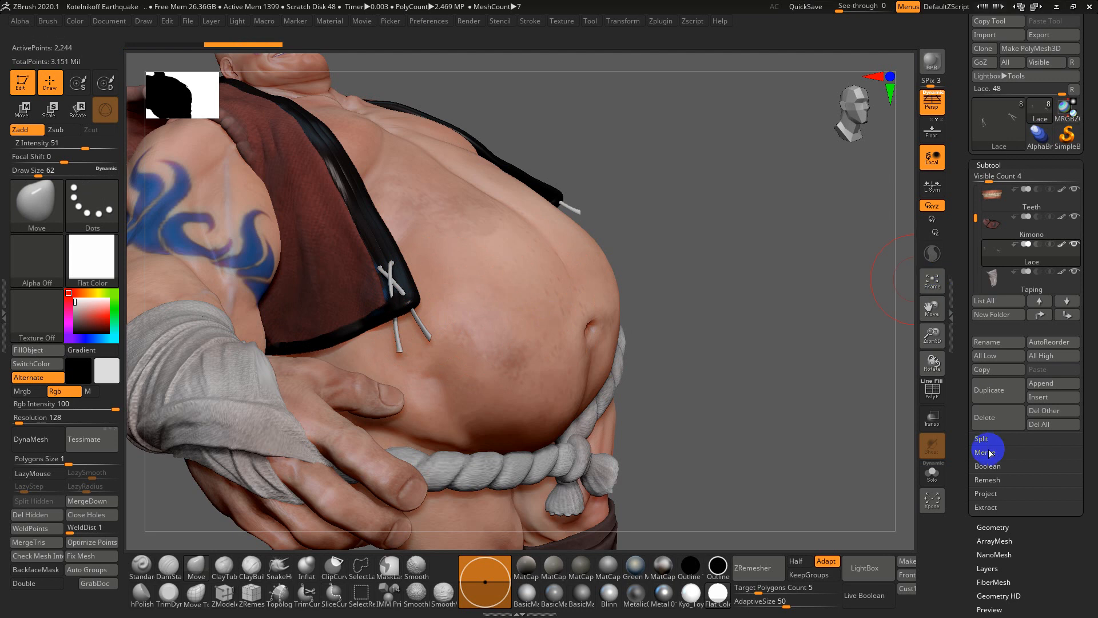
{"action": "left_click", "coordinate": [993, 413]}
{"action": "left_click", "coordinate": [894, 440]}
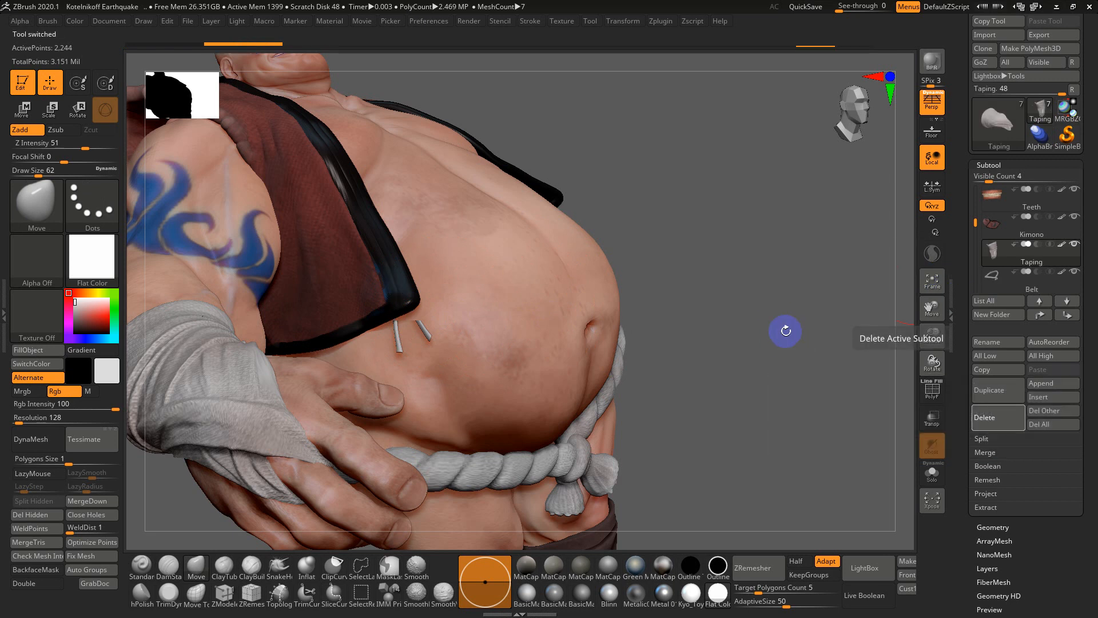
Show the hidden pants again and make the Earthquake_82_optim body the active subtool
{"action": "left_click_drag", "start_coordinate": [785, 326], "coordinate": [735, 342]}
{"action": "left_click_drag", "start_coordinate": [861, 387], "coordinate": [857, 391], "text": "shift"}
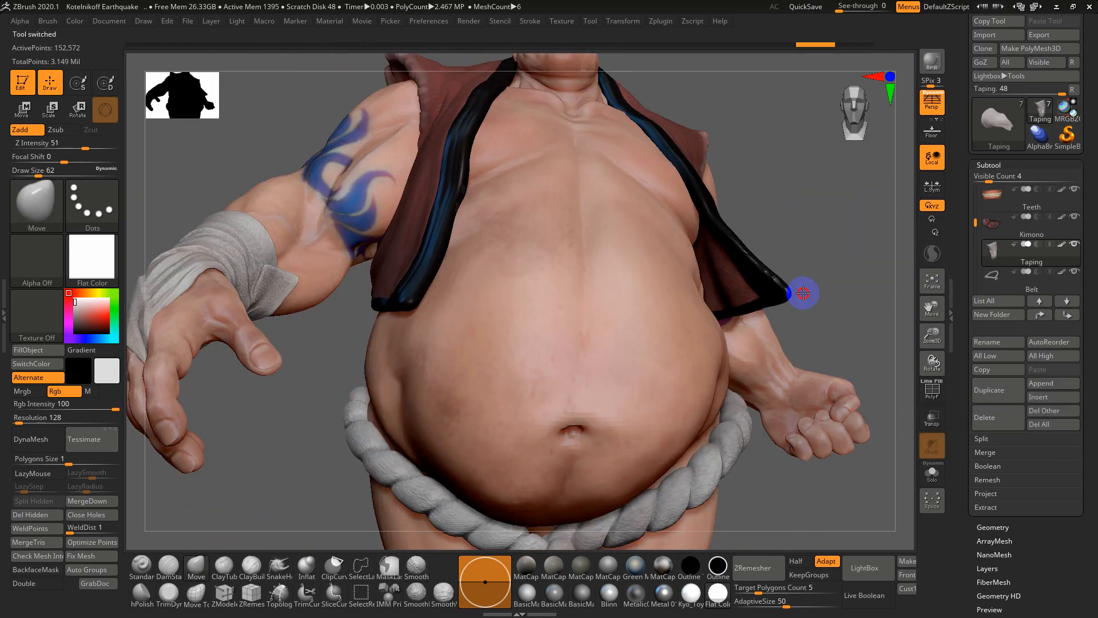
{"action": "left_click_drag", "start_coordinate": [824, 307], "coordinate": [756, 230], "text": "alt"}
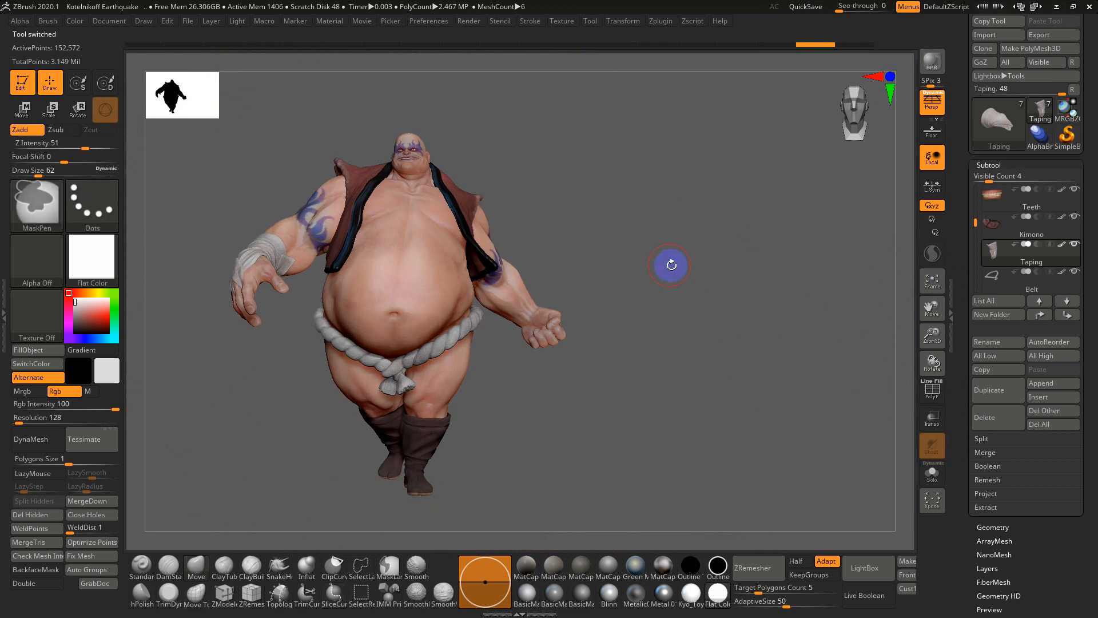
{"action": "left_click", "coordinate": [701, 246], "text": "ctrl+shift"}
{"action": "left_click_drag", "start_coordinate": [704, 252], "coordinate": [721, 309], "text": "alt"}
{"action": "left_click_drag", "start_coordinate": [738, 361], "coordinate": [769, 271]}
{"action": "left_click_drag", "start_coordinate": [766, 275], "coordinate": [524, 255], "text": "alt"}
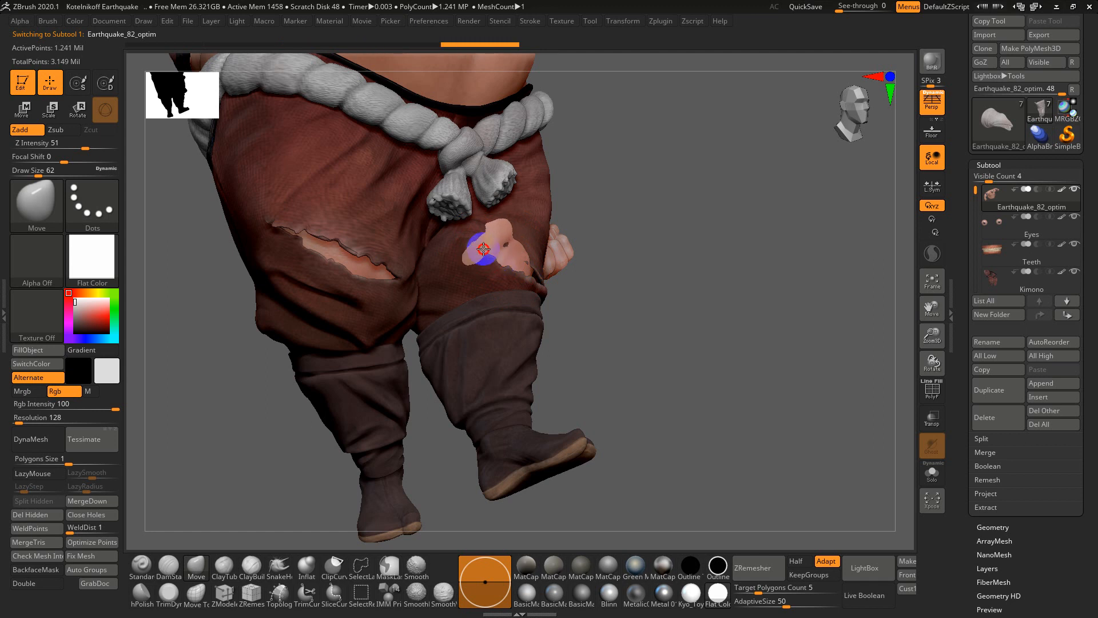
Push the leg skin poking through below and beside the thigh tear into the pants with the Move brush at draw size 25
{"action": "left_click_drag", "start_coordinate": [583, 301], "coordinate": [556, 272]}
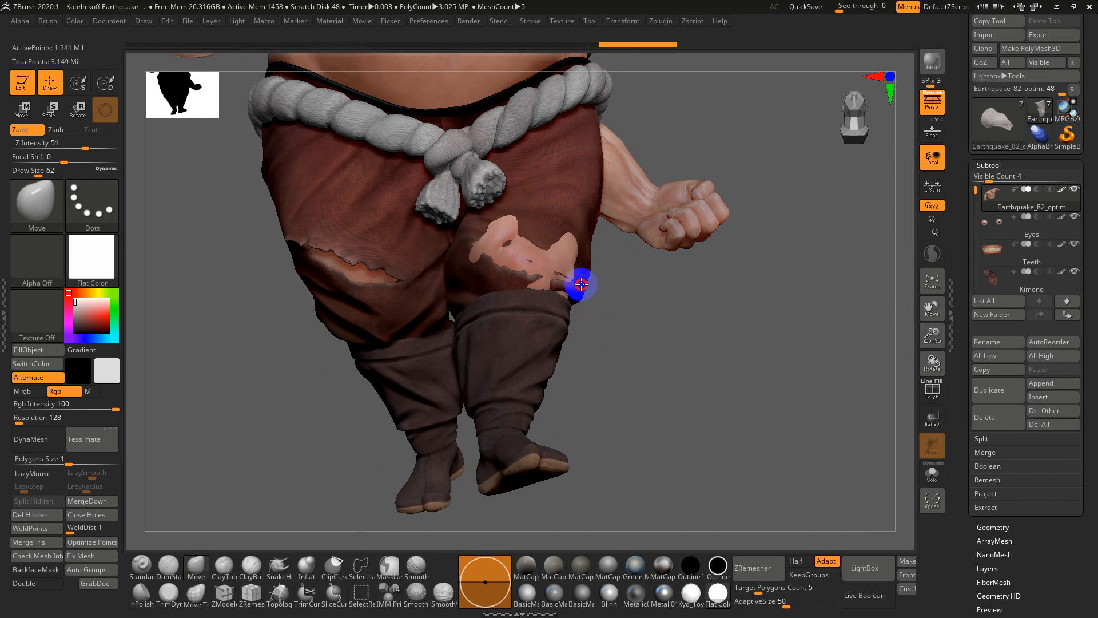
{"action": "mouse_move", "coordinate": [581, 284]}
{"action": "left_mouse_down"}
{"action": "mouse_move", "coordinate": [578, 311]}
{"action": "mouse_move", "coordinate": [606, 388]}
{"action": "mouse_move", "coordinate": [591, 378]}
{"action": "left_mouse_up"}
{"action": "key", "text": "s"}
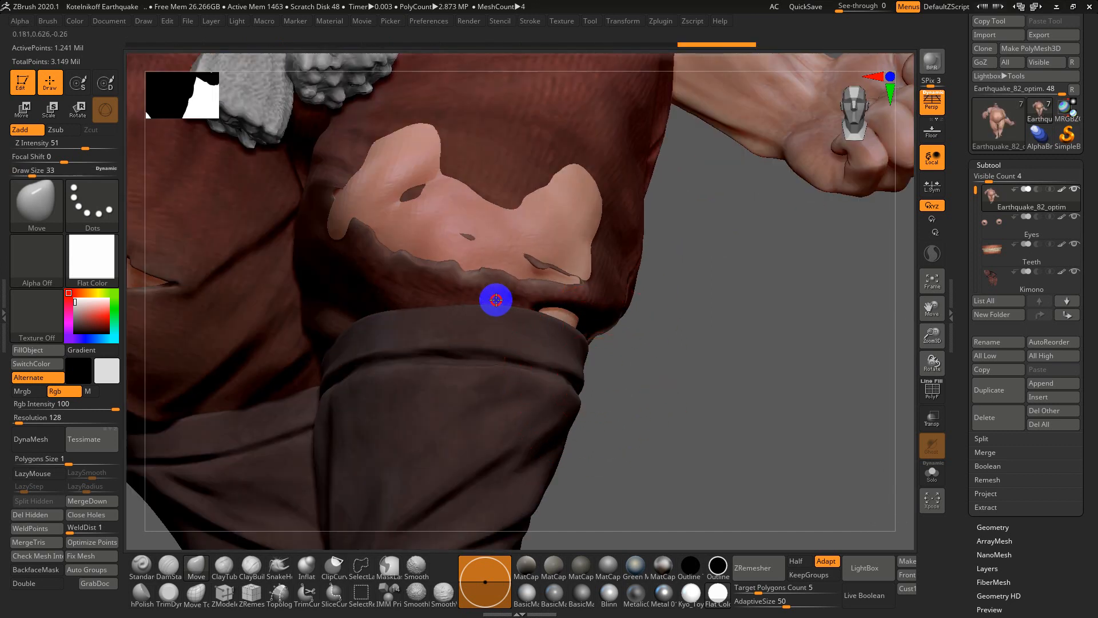
{"action": "key", "text": "s"}
{"action": "left_click_drag", "start_coordinate": [550, 315], "coordinate": [547, 316]}
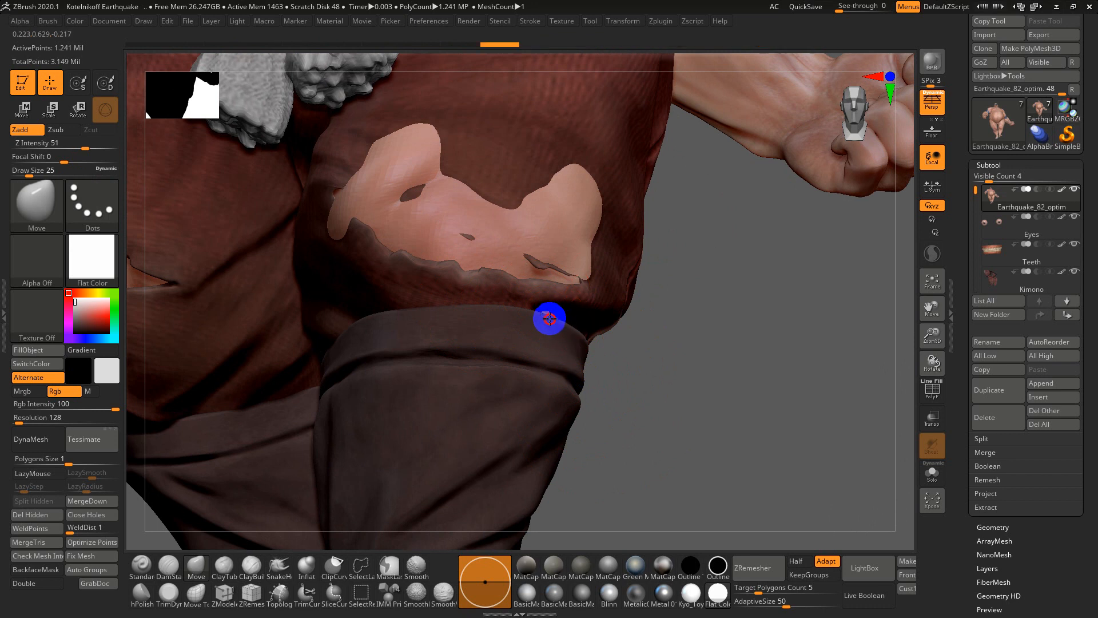
{"action": "mouse_move", "coordinate": [580, 196]}
{"action": "left_mouse_down"}
{"action": "mouse_move", "coordinate": [613, 226]}
{"action": "mouse_move", "coordinate": [528, 227]}
{"action": "left_mouse_up"}
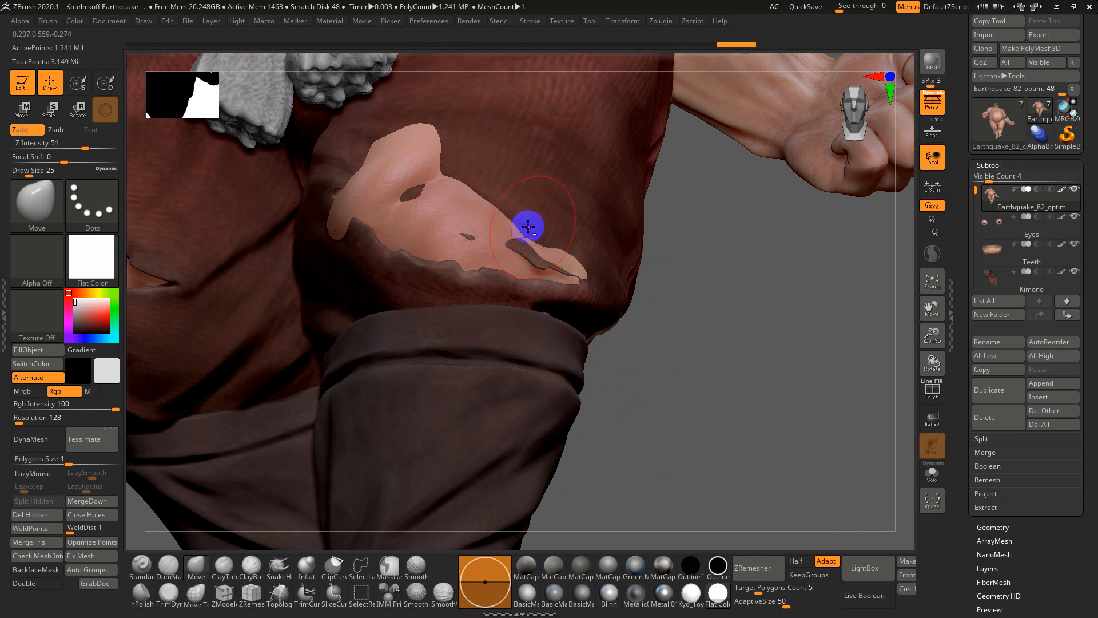
Tuck the remaining leg skin above the thigh tear under the pants with the Move brush at draw sizes 16 and 22
{"action": "key", "text": "s"}
{"action": "left_click_drag", "start_coordinate": [579, 254], "coordinate": [554, 250]}
{"action": "left_click_drag", "start_coordinate": [504, 213], "coordinate": [433, 191]}
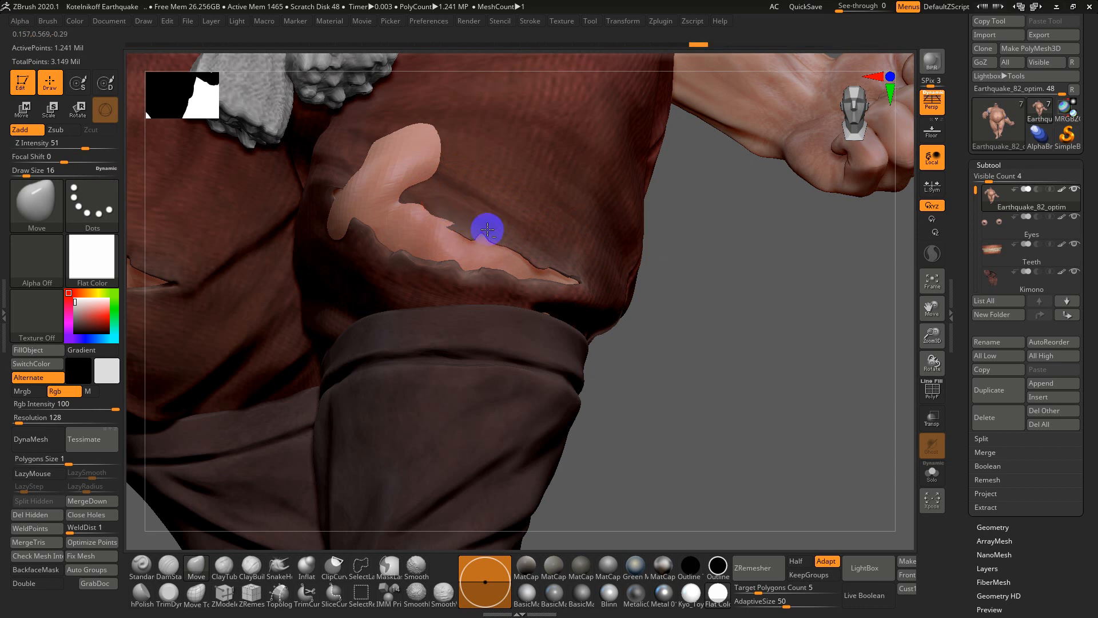
{"action": "left_click_drag", "start_coordinate": [487, 228], "coordinate": [490, 207]}
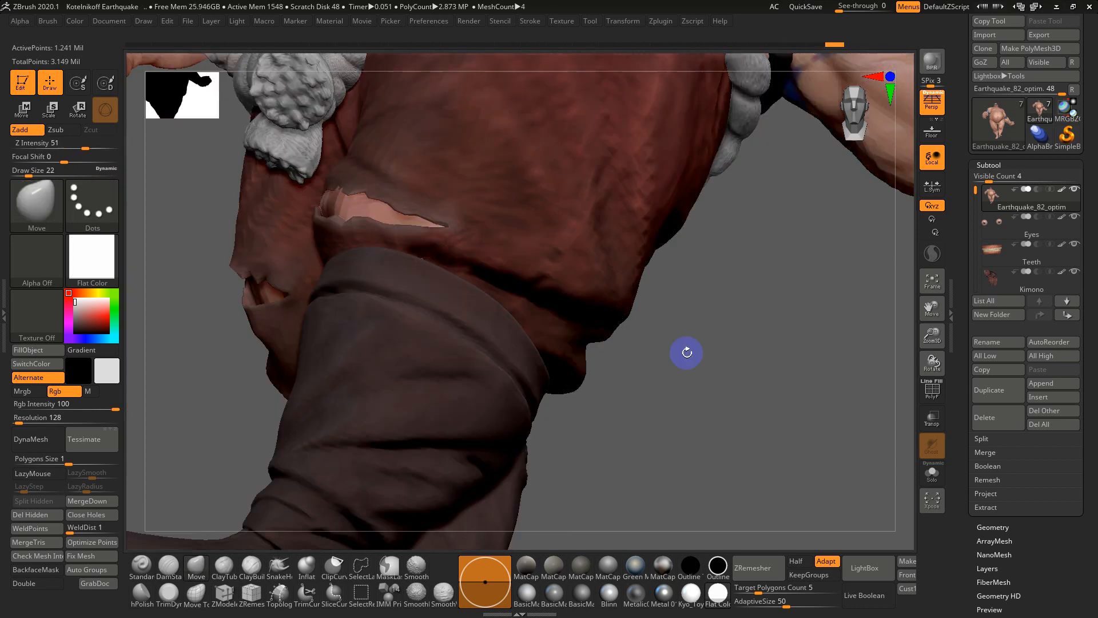
{"action": "mouse_move", "coordinate": [686, 351]}
{"action": "left_mouse_down"}
{"action": "mouse_move", "coordinate": [714, 391]}
{"action": "mouse_move", "coordinate": [647, 303]}
{"action": "mouse_move", "coordinate": [655, 351]}
{"action": "mouse_move", "coordinate": [503, 235]}
{"action": "mouse_move", "coordinate": [609, 267]}
{"action": "mouse_move", "coordinate": [635, 282]}
{"action": "mouse_move", "coordinate": [485, 271]}
{"action": "left_mouse_up"}
{"action": "left_click_drag", "start_coordinate": [399, 243], "coordinate": [619, 314]}
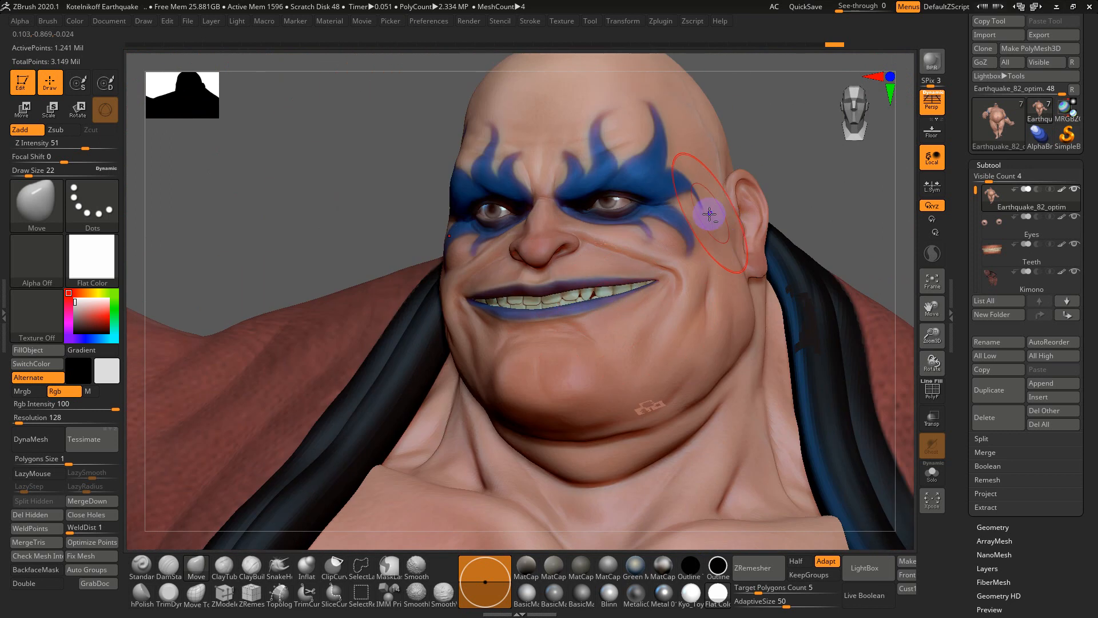
Inspect the mouth cavity by temporarily hiding the Teeth subtool and showing it again
{"action": "left_click_drag", "start_coordinate": [275, 221], "coordinate": [530, 167]}
{"action": "left_click", "coordinate": [517, 125], "text": "alt"}
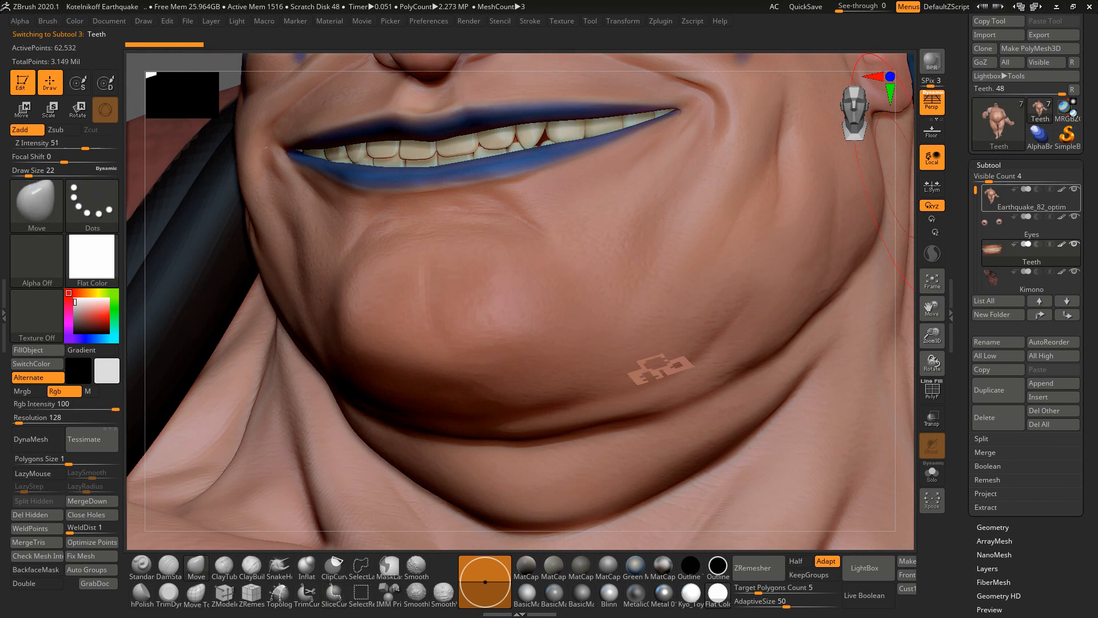
{"action": "mouse_move", "coordinate": [1069, 250]}
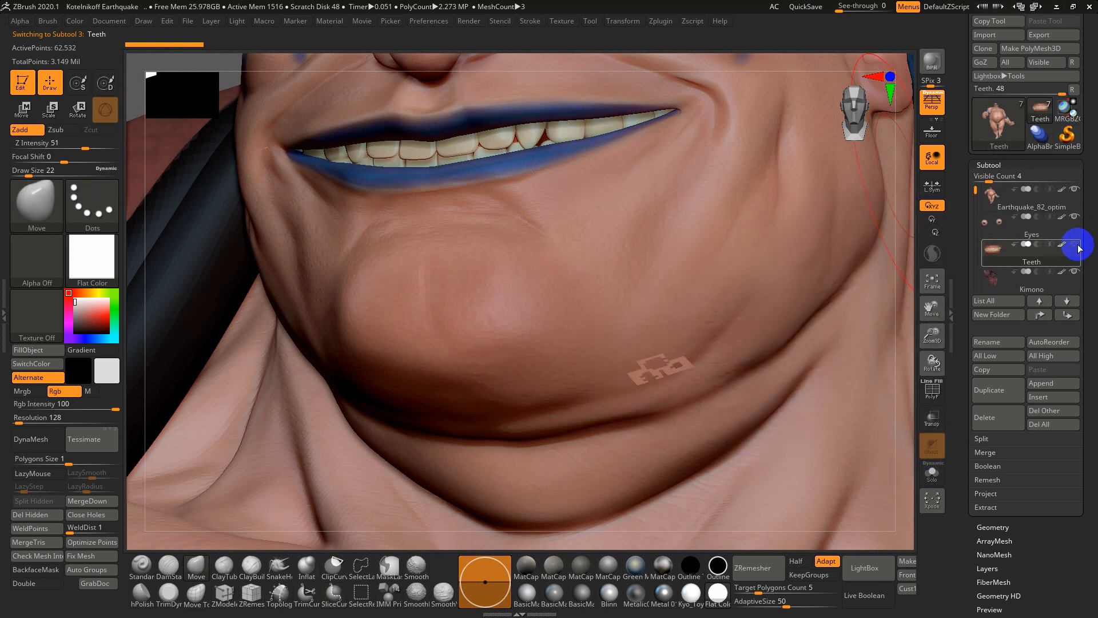
{"action": "left_click", "coordinate": [1072, 233]}
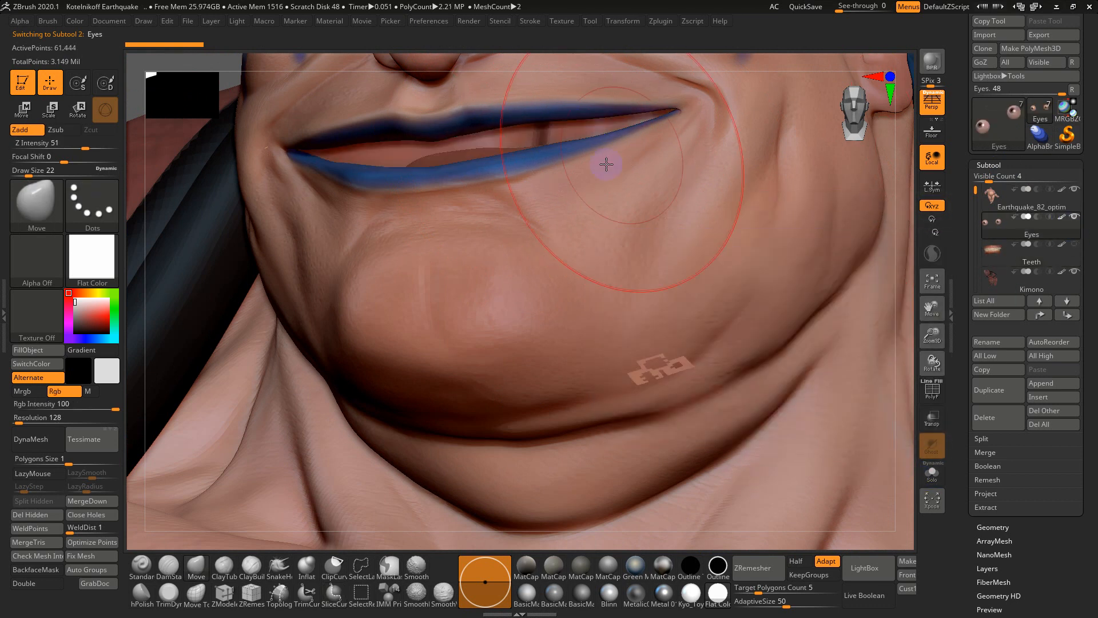
{"action": "left_click", "coordinate": [1073, 245]}
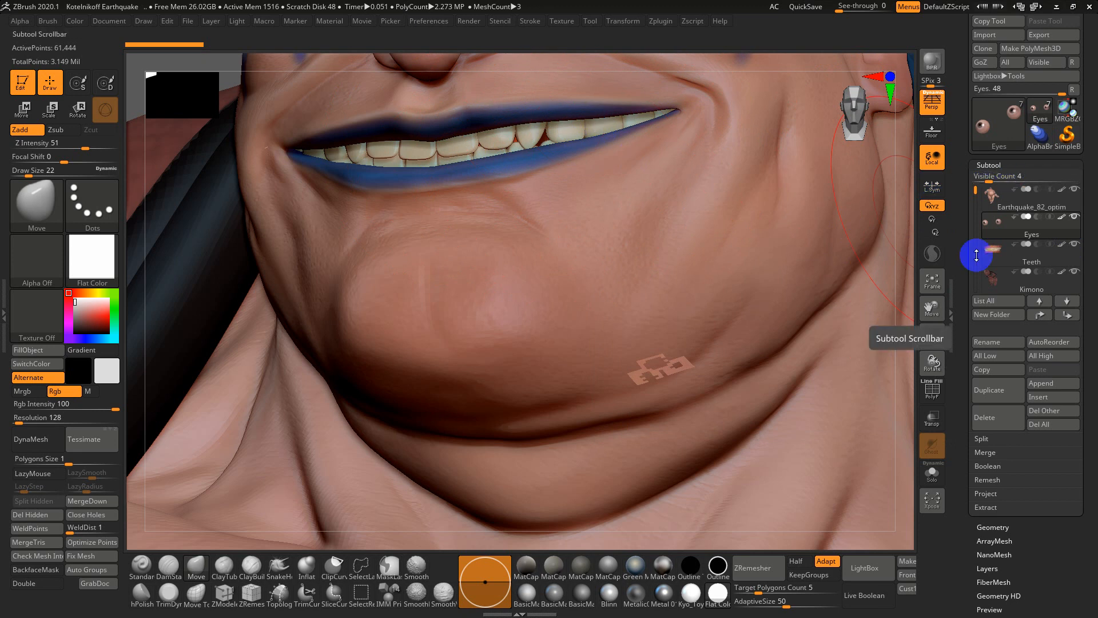
Thicken the Teeth subtool with the Inflate deformation
{"action": "left_click", "coordinate": [998, 256]}
{"action": "left_click", "coordinate": [1012, 166]}
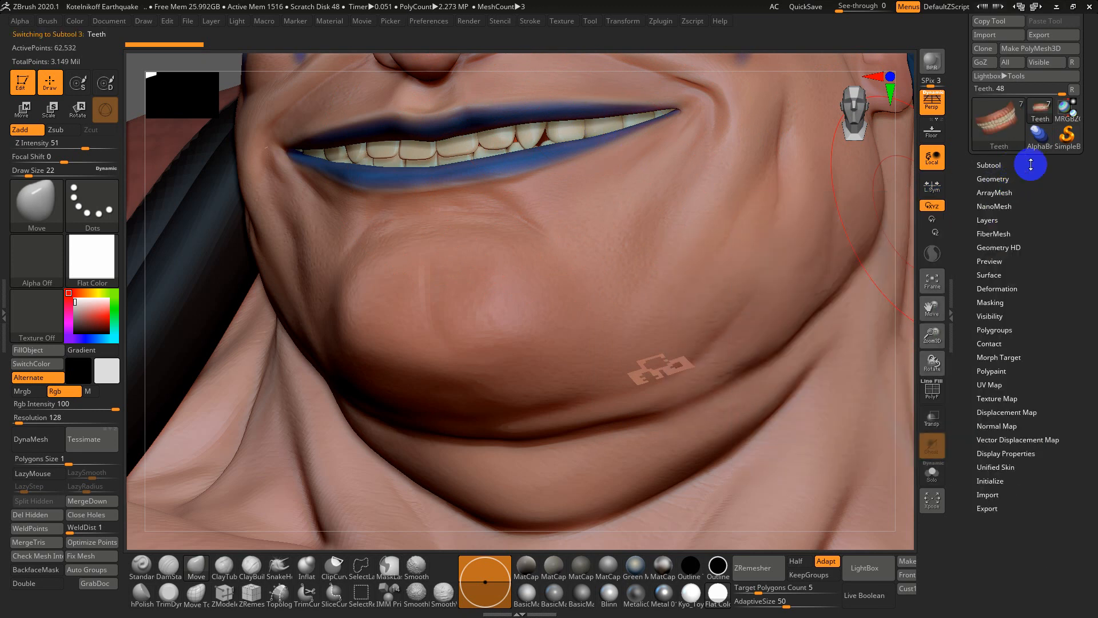
{"action": "left_click", "coordinate": [1015, 287]}
{"action": "left_click_drag", "start_coordinate": [973, 515], "coordinate": [963, 444]}
{"action": "left_click_drag", "start_coordinate": [1027, 500], "coordinate": [1005, 502]}
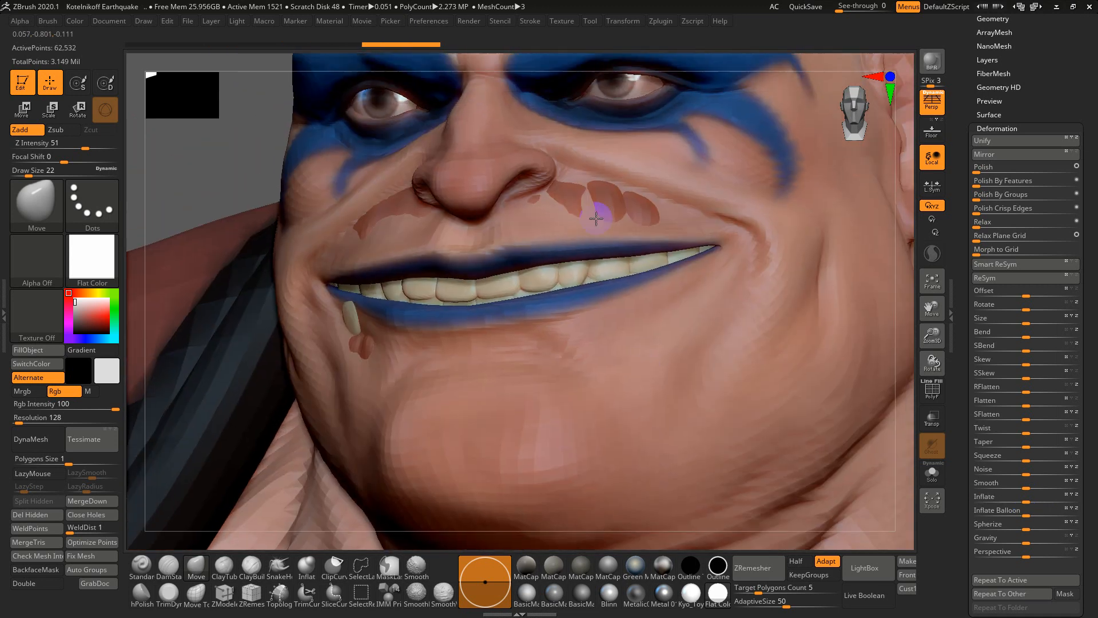
Push the teeth geometry poking through the skin around the lips back inside the mouth at draw size 7
{"action": "key", "text": "s"}
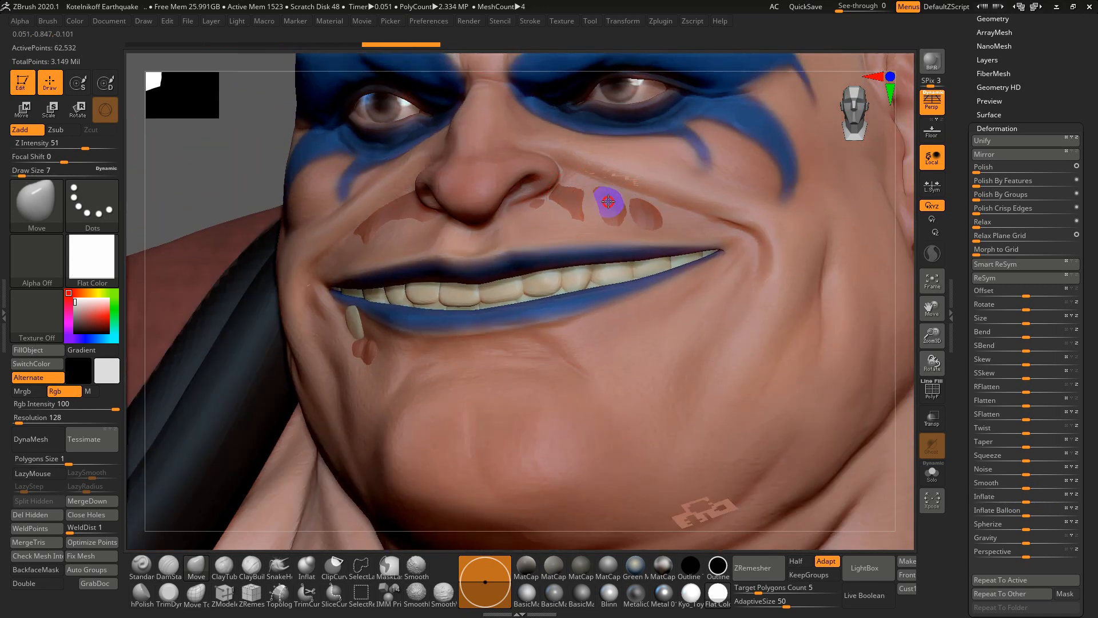
{"action": "left_click_drag", "start_coordinate": [563, 192], "coordinate": [525, 193], "text": "shift"}
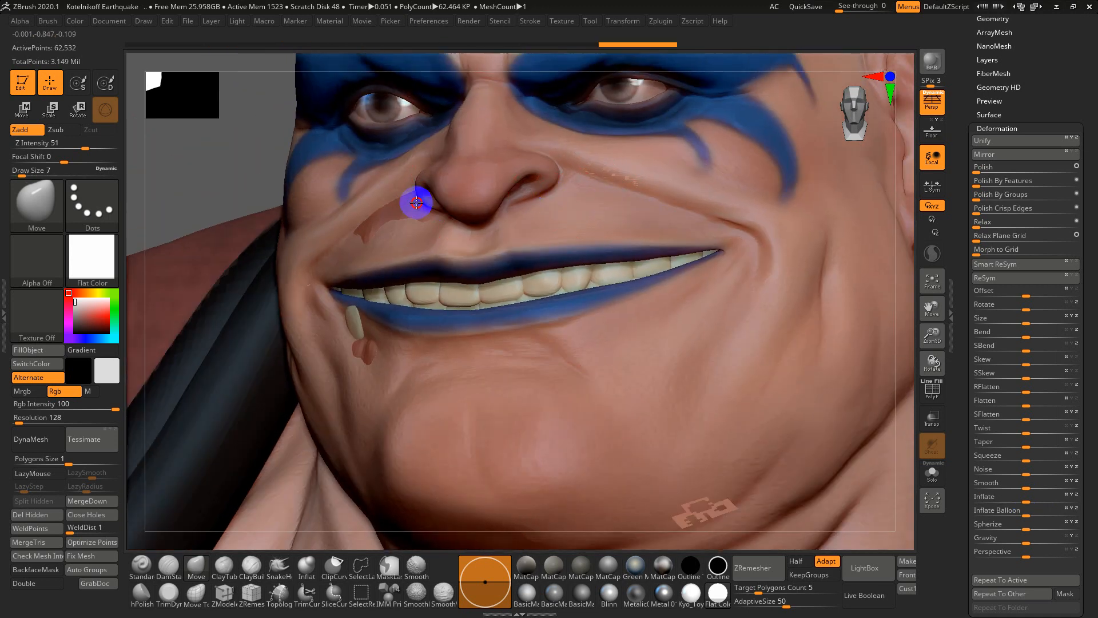
{"action": "left_click_drag", "start_coordinate": [194, 194], "coordinate": [355, 240]}
{"action": "mouse_move", "coordinate": [596, 261]}
{"action": "left_mouse_down", "text": "alt"}
{"action": "mouse_move", "coordinate": [577, 259]}
{"action": "mouse_move", "coordinate": [578, 235]}
{"action": "left_mouse_up", "text": "alt"}
{"action": "mouse_move", "coordinate": [553, 265]}
{"action": "left_mouse_down", "text": "alt"}
{"action": "mouse_move", "coordinate": [547, 274]}
{"action": "mouse_move", "coordinate": [577, 256]}
{"action": "left_mouse_up", "text": "alt"}
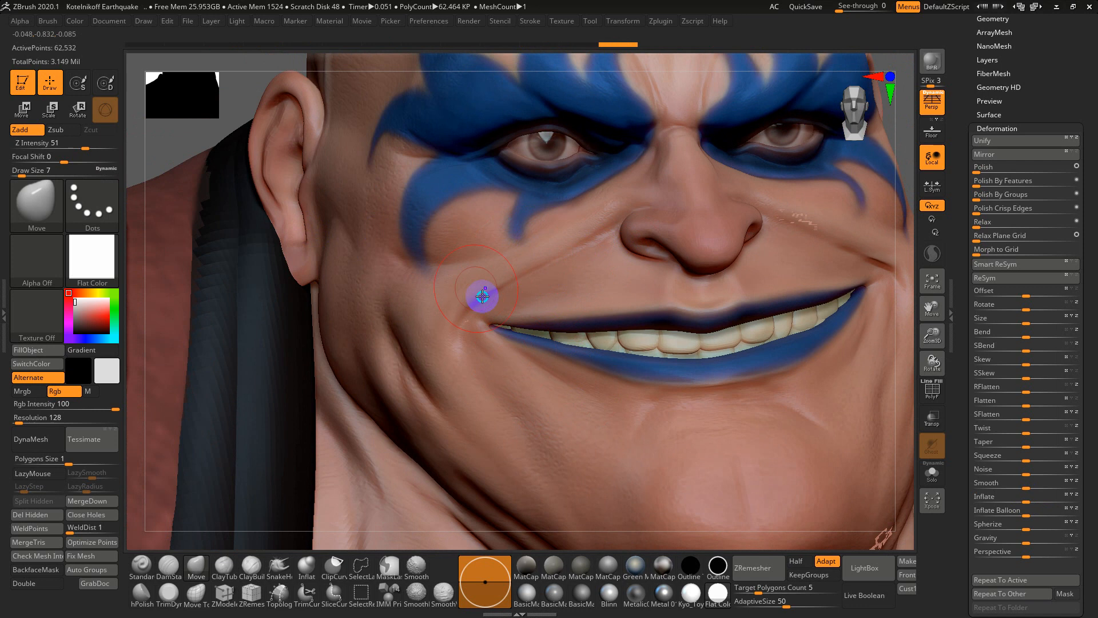
{"action": "right_click_drag", "start_coordinate": [483, 296], "coordinate": [366, 212], "text": "ctrl"}
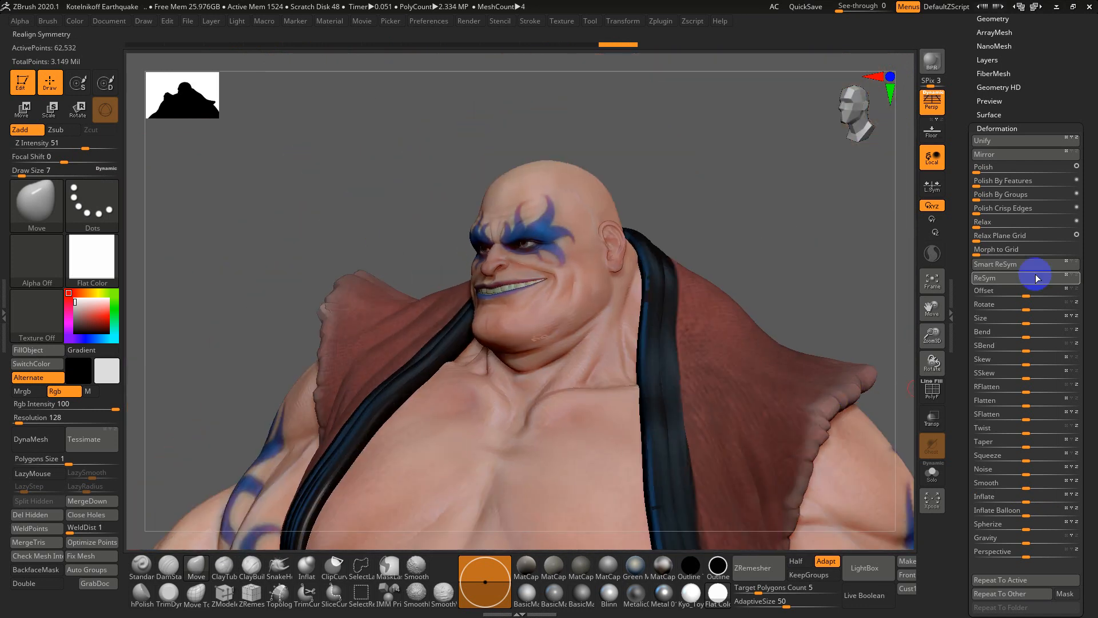
Turn off polypaint Colorize for the Teeth and Earthquake_82_optim subtools
{"action": "left_click", "coordinate": [1002, 129]}
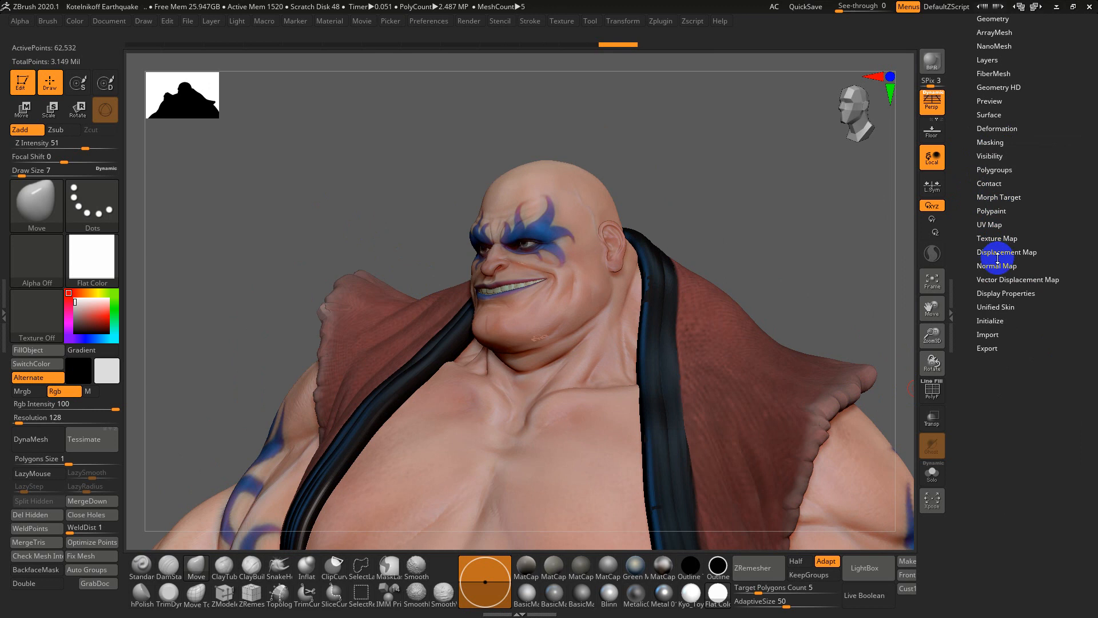
{"action": "left_click", "coordinate": [1001, 183]}
{"action": "left_click", "coordinate": [1000, 183]}
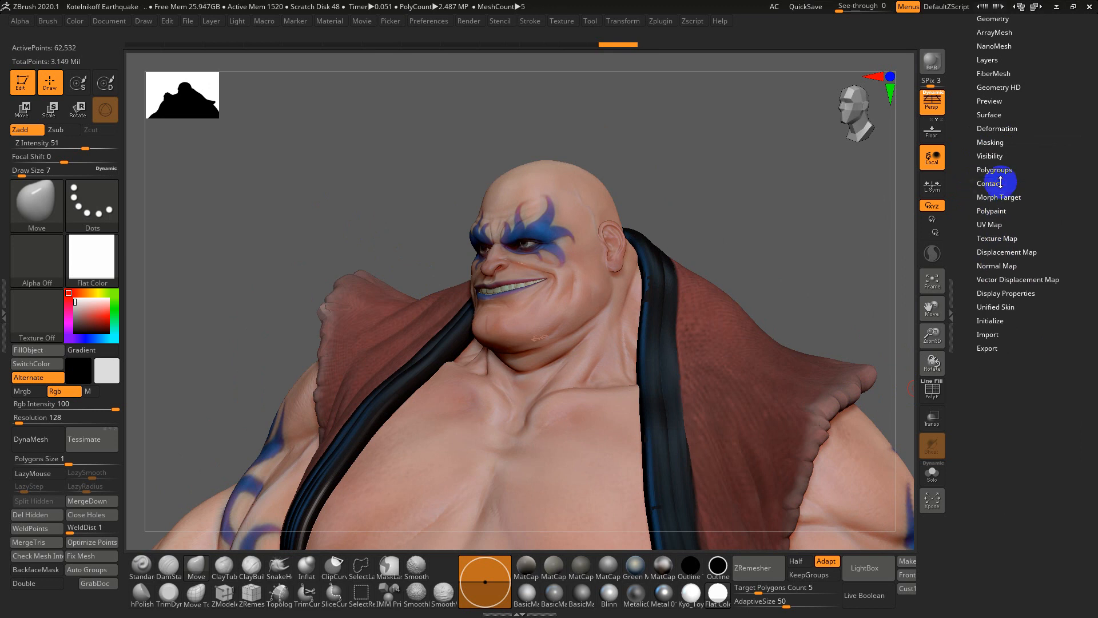
{"action": "left_click", "coordinate": [996, 212]}
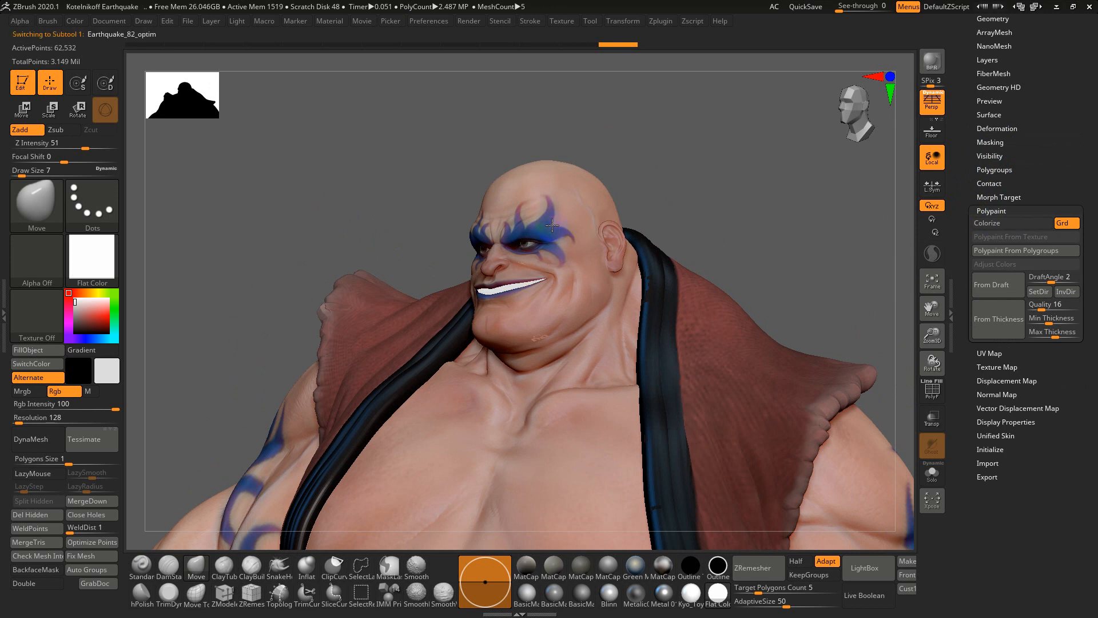
{"action": "left_click", "coordinate": [998, 224]}
{"action": "left_click_drag", "start_coordinate": [760, 211], "coordinate": [770, 294]}
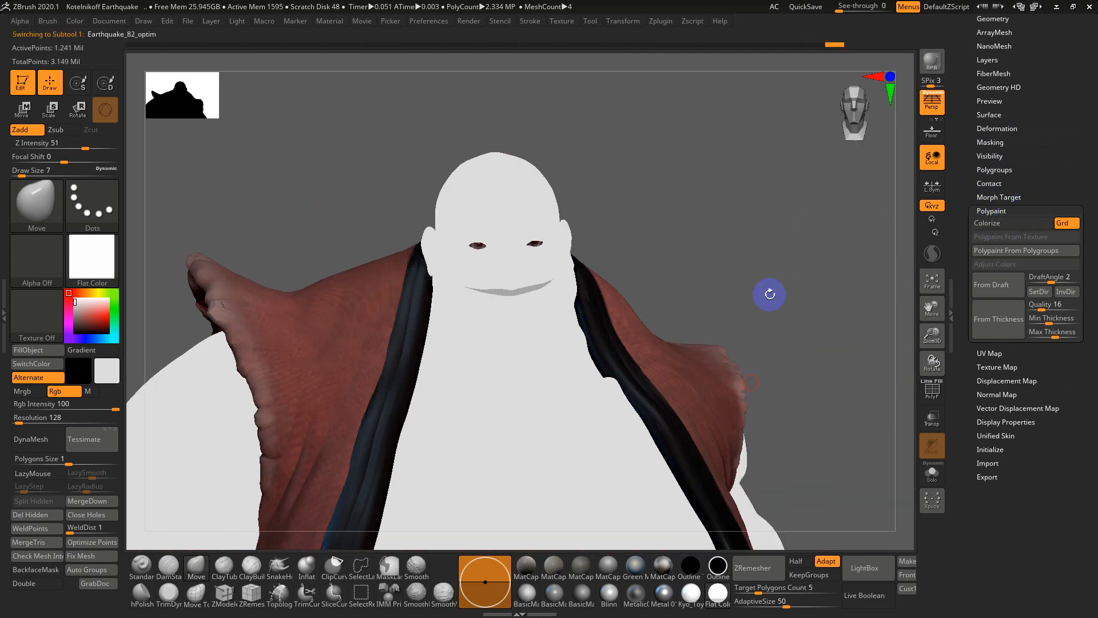
Change the display material to MatCap Gray
{"action": "left_click", "coordinate": [690, 593]}
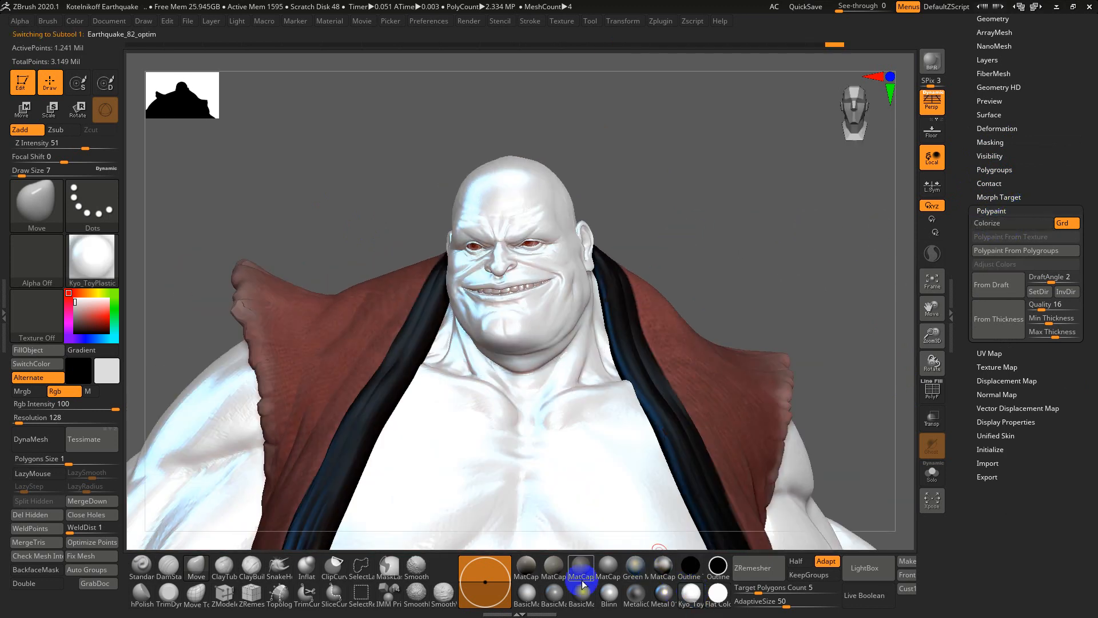
{"action": "left_click", "coordinate": [617, 579]}
{"action": "left_click_drag", "start_coordinate": [715, 239], "coordinate": [679, 280]}
Turn off polypaint Colorize for the kimono and the pants
{"action": "left_click", "coordinate": [707, 324], "text": "alt"}
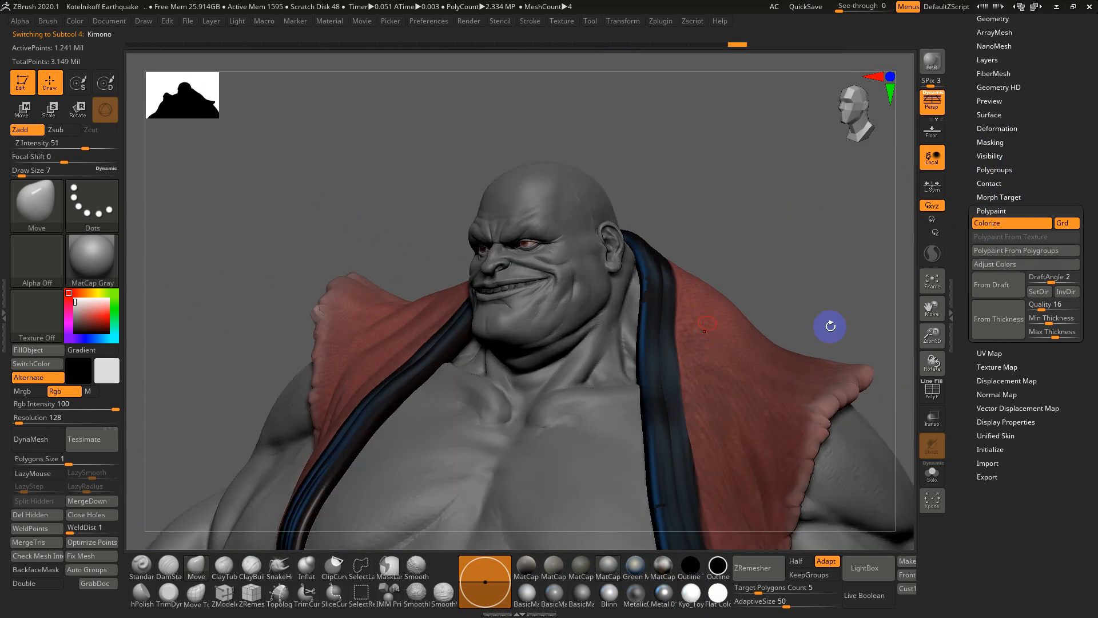
{"action": "left_click", "coordinate": [999, 228]}
{"action": "left_click_drag", "start_coordinate": [767, 191], "coordinate": [719, 313]}
{"action": "left_click_drag", "start_coordinate": [639, 392], "coordinate": [501, 418]}
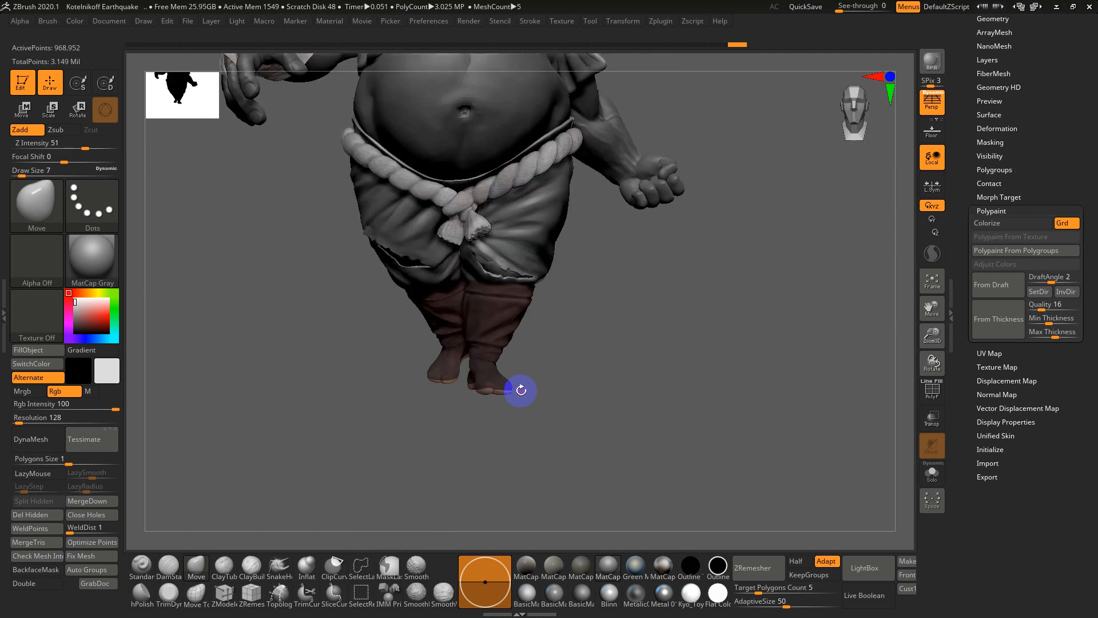
{"action": "left_click_drag", "start_coordinate": [852, 285], "coordinate": [624, 323]}
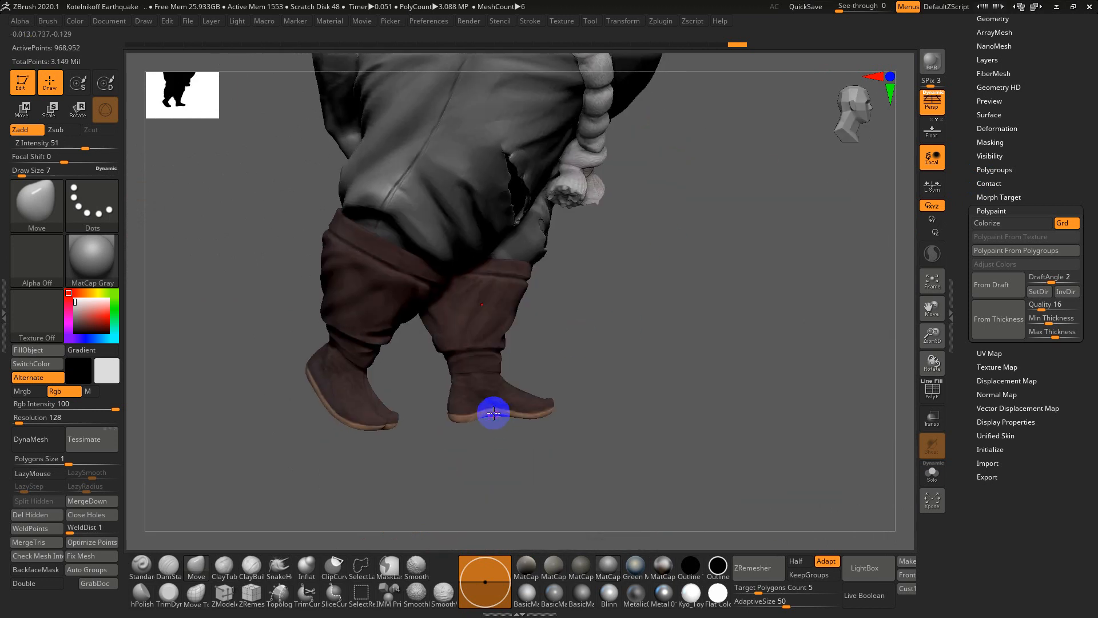
Append a Cylinder3D subtool to the character and make it the active subtool
{"action": "left_click_drag", "start_coordinate": [960, 119], "coordinate": [954, 197]}
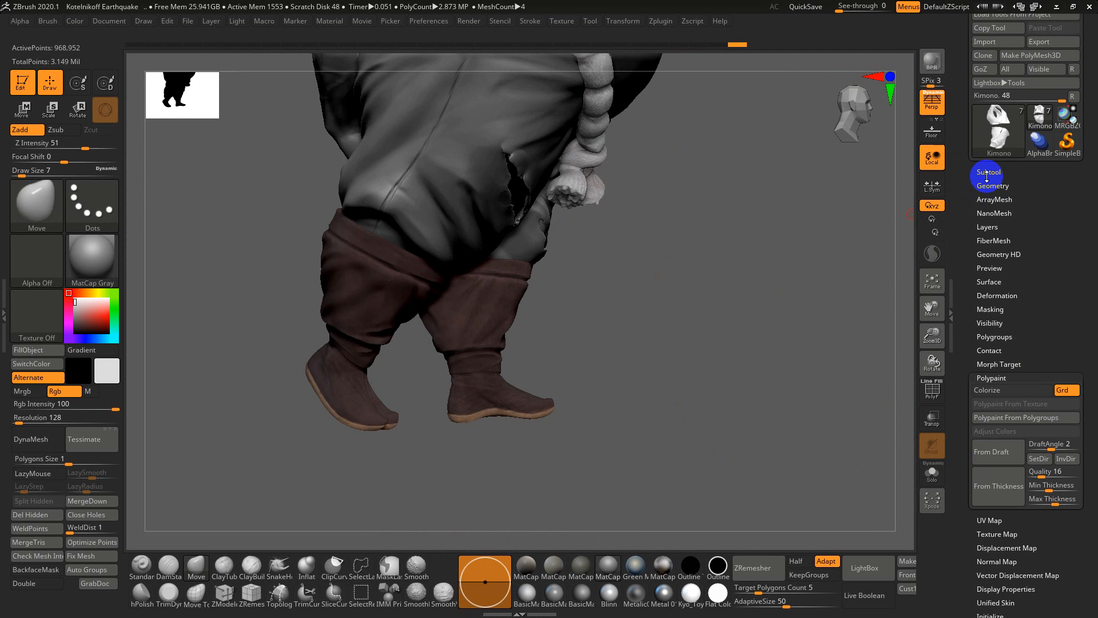
{"action": "left_click", "coordinate": [988, 171]}
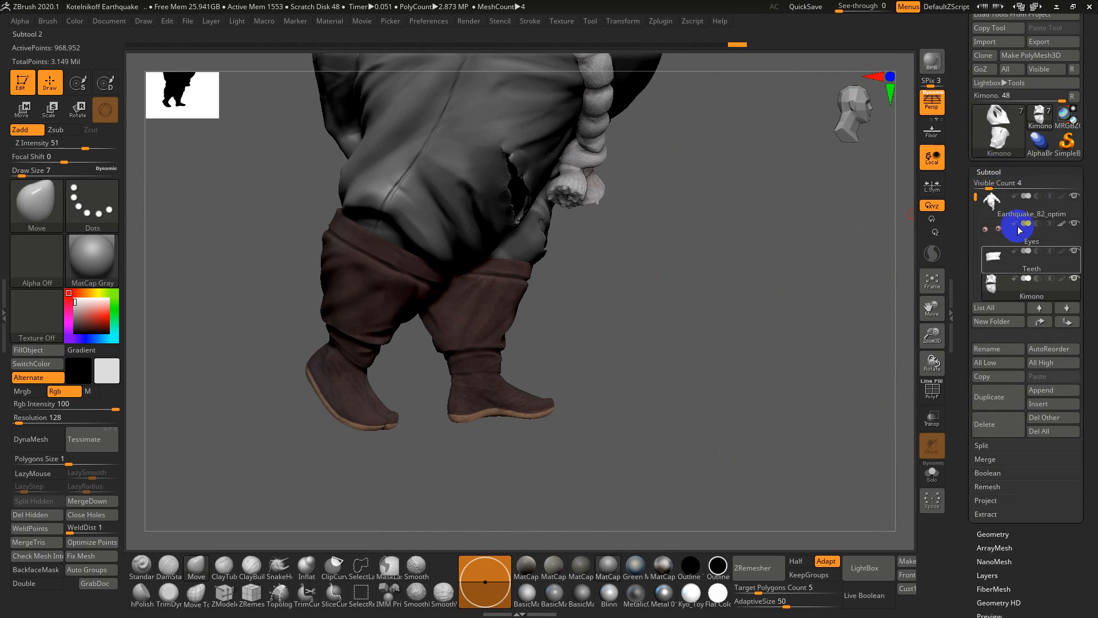
{"action": "left_click", "coordinate": [1053, 390]}
{"action": "left_click", "coordinate": [768, 367]}
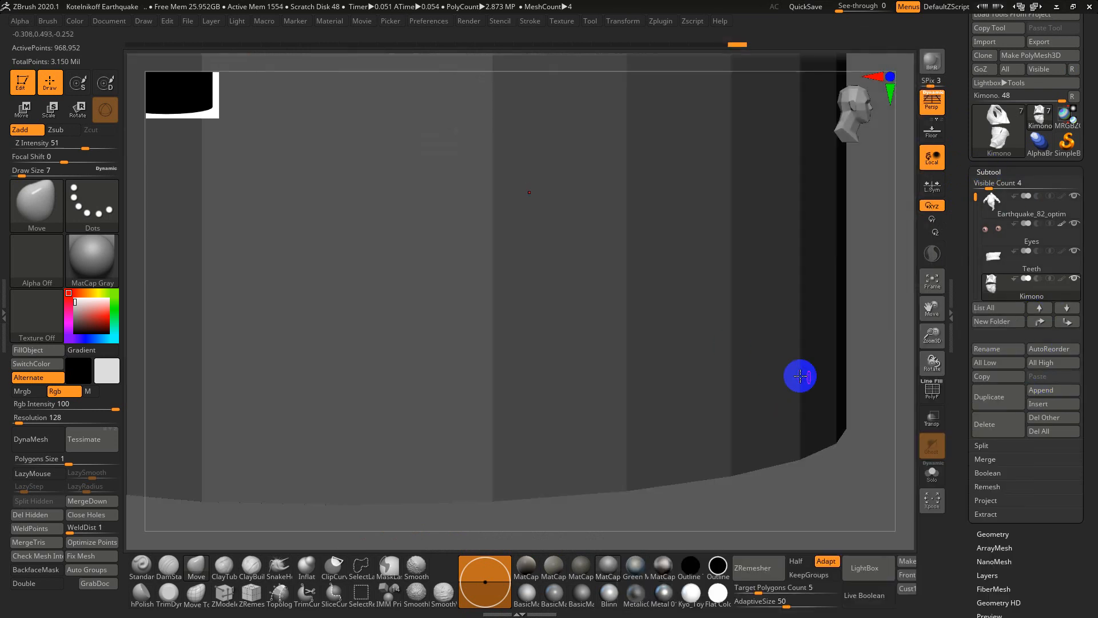
{"action": "left_click_drag", "start_coordinate": [881, 482], "coordinate": [932, 309], "text": "alt"}
{"action": "left_click_drag", "start_coordinate": [783, 321], "coordinate": [732, 431], "text": "alt"}
{"action": "left_click", "coordinate": [473, 155], "text": "alt"}
{"action": "left_click_drag", "start_coordinate": [645, 226], "coordinate": [655, 346], "text": "alt"}
Flatten the cylinder into a thin round base and lower it until its upper face meets the soles of the shoes
{"action": "key", "text": "r"}
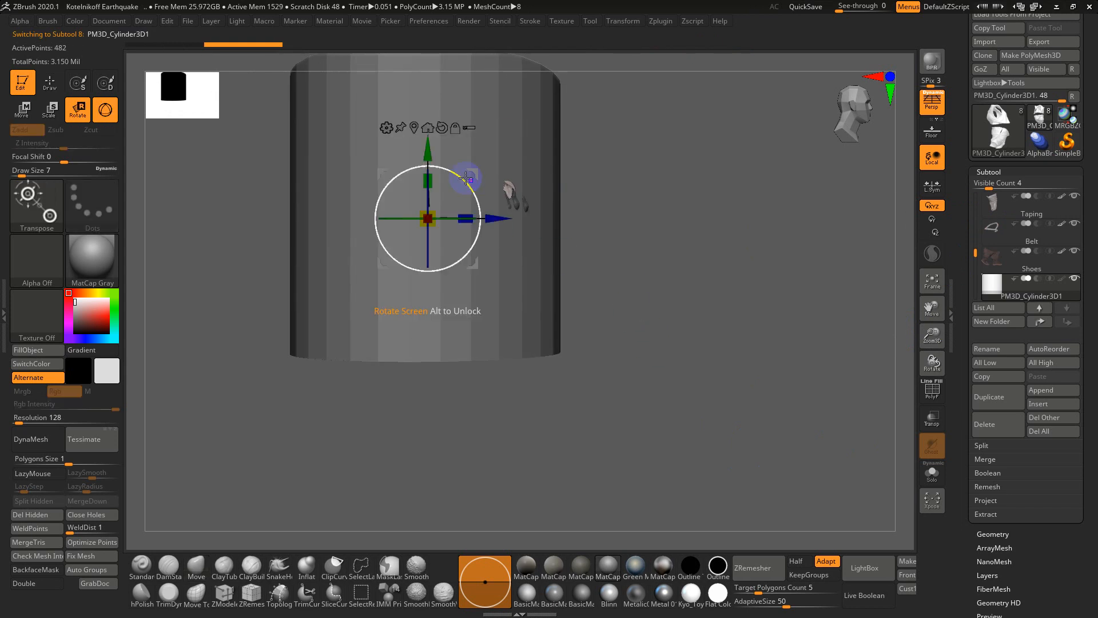
{"action": "left_click_drag", "start_coordinate": [440, 180], "coordinate": [487, 339]}
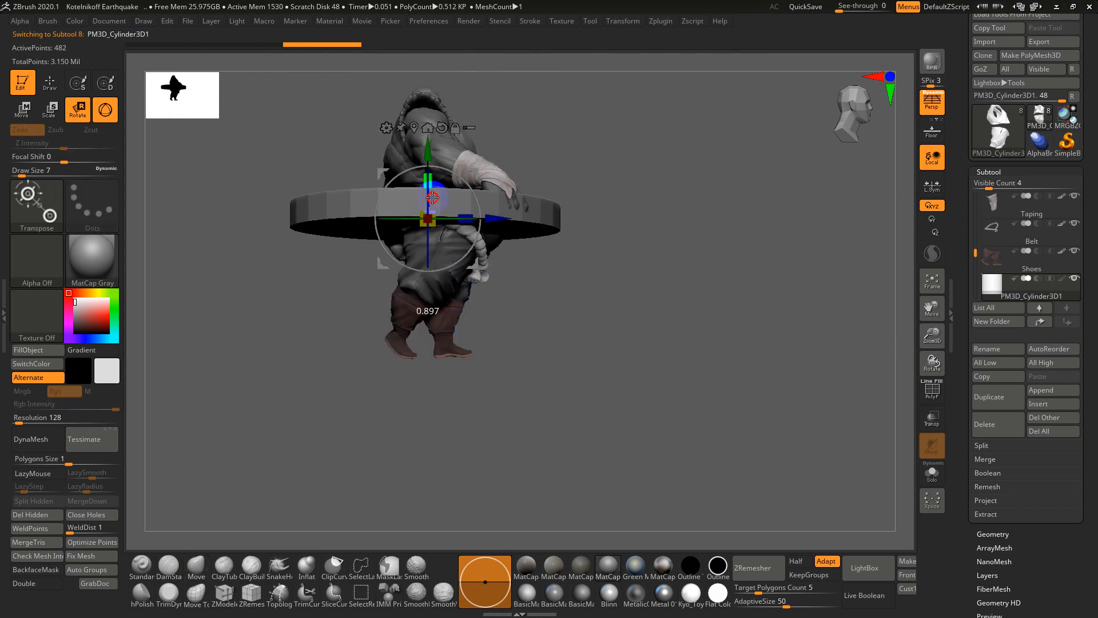
{"action": "left_click_drag", "start_coordinate": [429, 145], "coordinate": [429, 293]}
{"action": "left_click_drag", "start_coordinate": [613, 227], "coordinate": [653, 230], "text": "alt"}
{"action": "left_click_drag", "start_coordinate": [436, 301], "coordinate": [436, 297]}
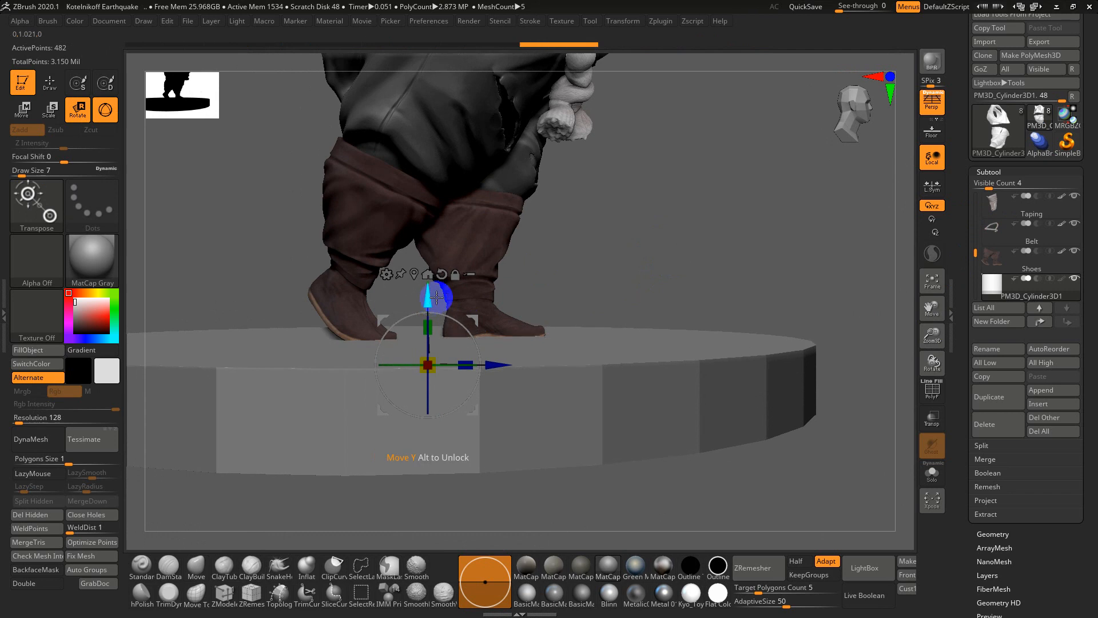
{"action": "left_click_drag", "start_coordinate": [620, 264], "coordinate": [601, 276]}
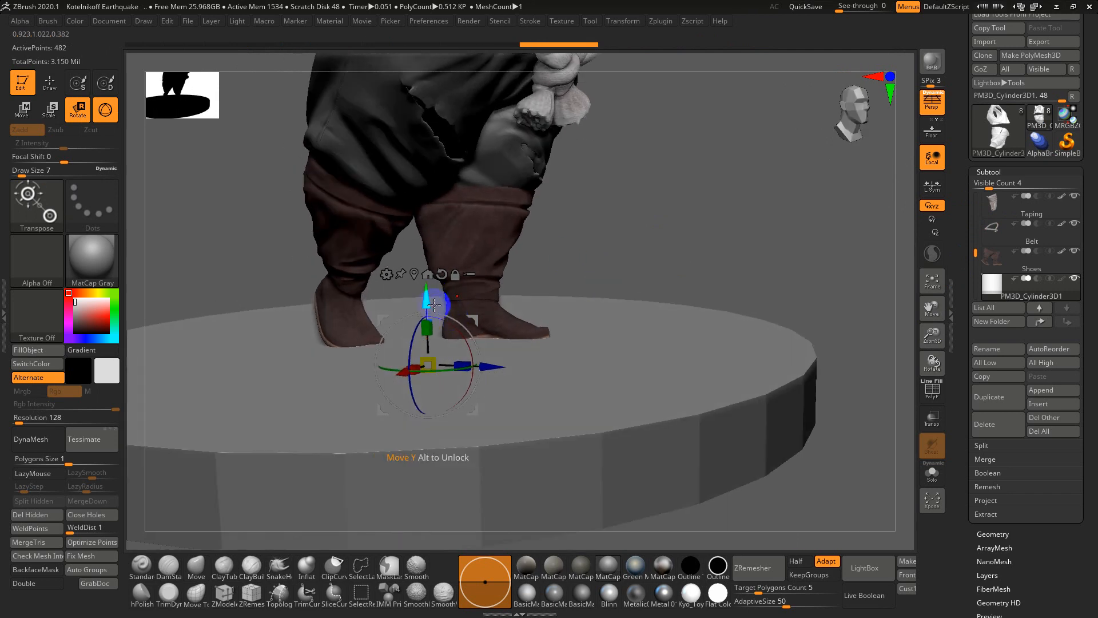
{"action": "left_click_drag", "start_coordinate": [431, 306], "coordinate": [432, 314]}
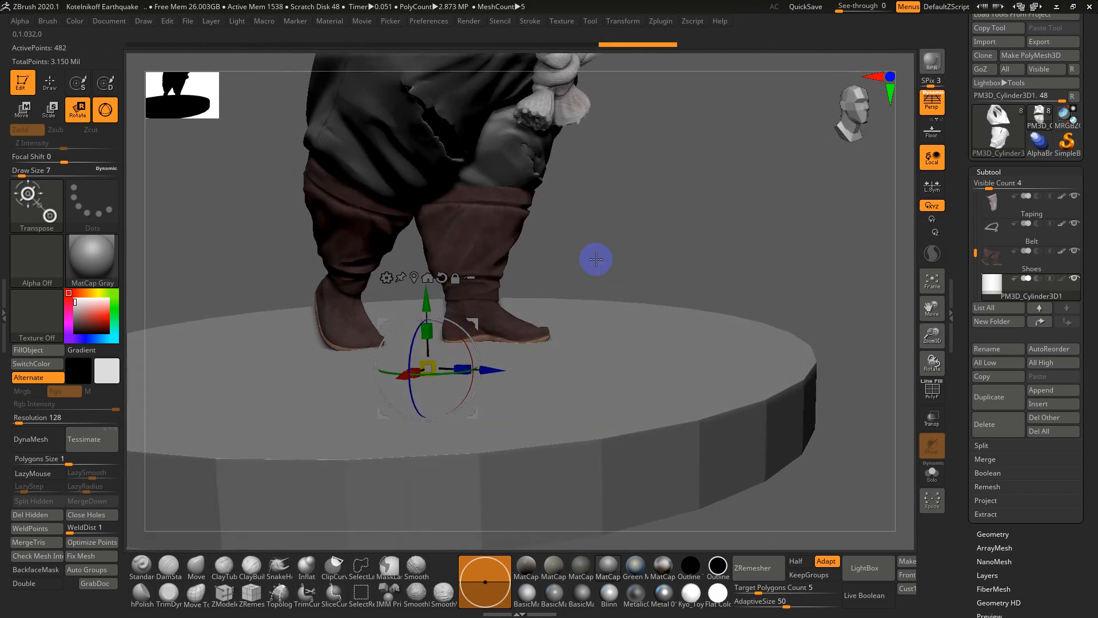
Centre the round base beneath the character as seen from above
{"action": "key", "text": "q"}
{"action": "mouse_move", "coordinate": [659, 259]}
{"action": "left_mouse_down"}
{"action": "mouse_move", "coordinate": [615, 267]}
{"action": "mouse_move", "coordinate": [625, 282]}
{"action": "mouse_move", "coordinate": [644, 262]}
{"action": "mouse_move", "coordinate": [665, 369]}
{"action": "mouse_move", "coordinate": [620, 319]}
{"action": "left_mouse_up"}
{"action": "key", "text": "w"}
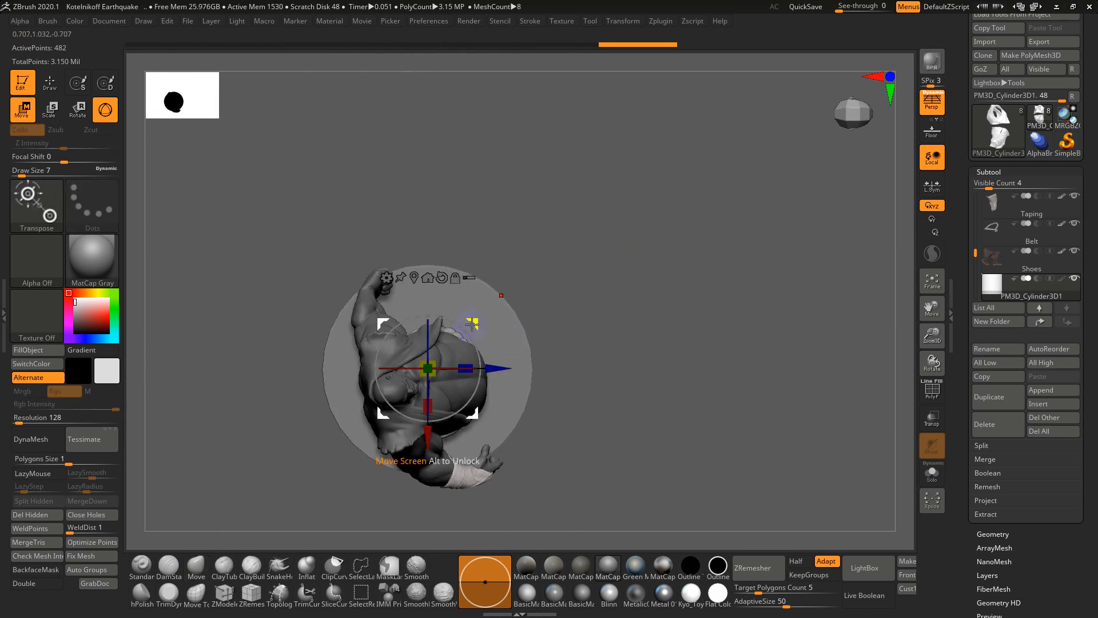
{"action": "left_click_drag", "start_coordinate": [472, 324], "coordinate": [470, 337]}
{"action": "left_click_drag", "start_coordinate": [604, 330], "coordinate": [611, 247]}
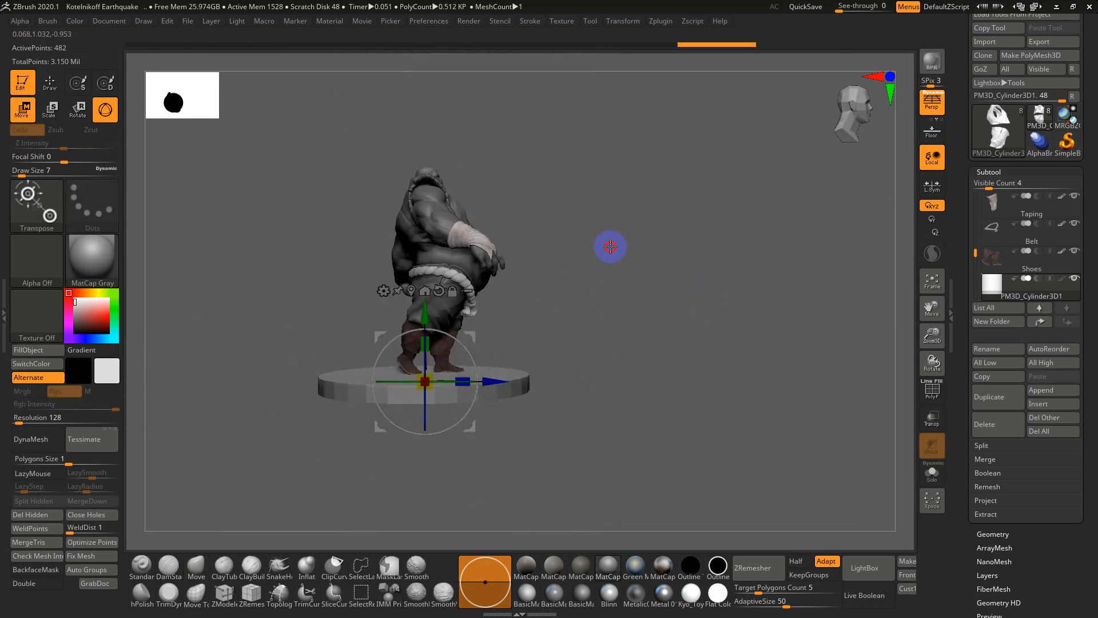
Return to drawing mode, display the base's wireframe and set the draw size to 68
{"action": "key", "text": "q"}
{"action": "mouse_move", "coordinate": [605, 312]}
{"action": "left_mouse_down", "text": "alt"}
{"action": "mouse_move", "coordinate": [613, 370]}
{"action": "mouse_move", "coordinate": [742, 388]}
{"action": "left_mouse_up", "text": "alt"}
{"action": "key", "text": "shift+f"}
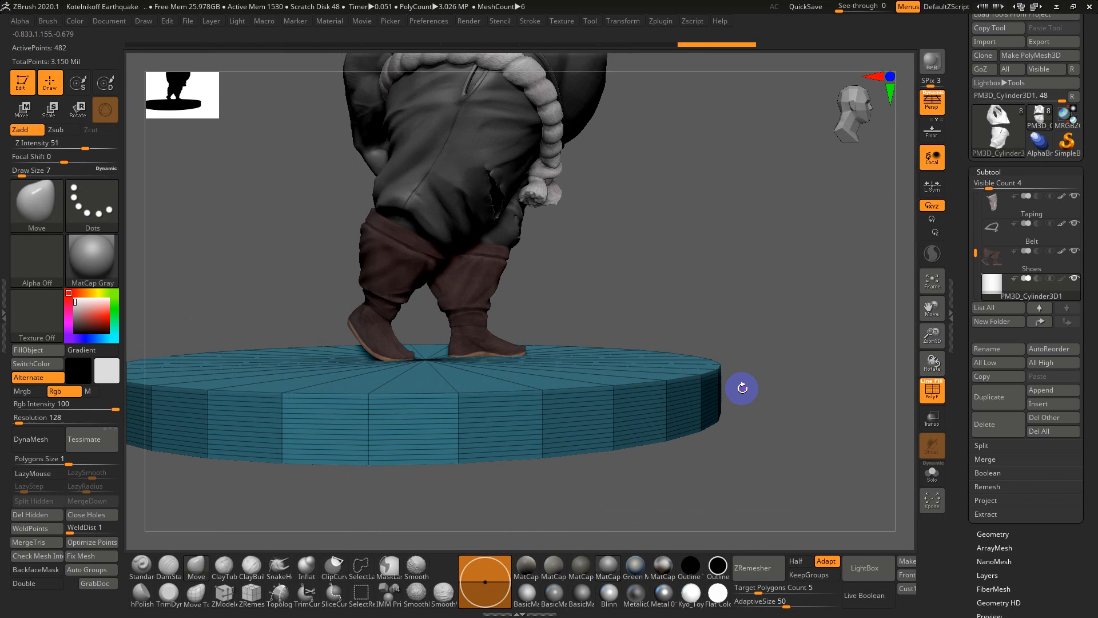
{"action": "left_click_drag", "start_coordinate": [817, 338], "coordinate": [785, 274], "text": "alt"}
{"action": "key", "text": "s"}
{"action": "left_click", "coordinate": [801, 283]}
{"action": "left_click_drag", "start_coordinate": [707, 372], "coordinate": [728, 436], "text": "alt"}
{"action": "left_click_drag", "start_coordinate": [611, 429], "coordinate": [661, 421]}
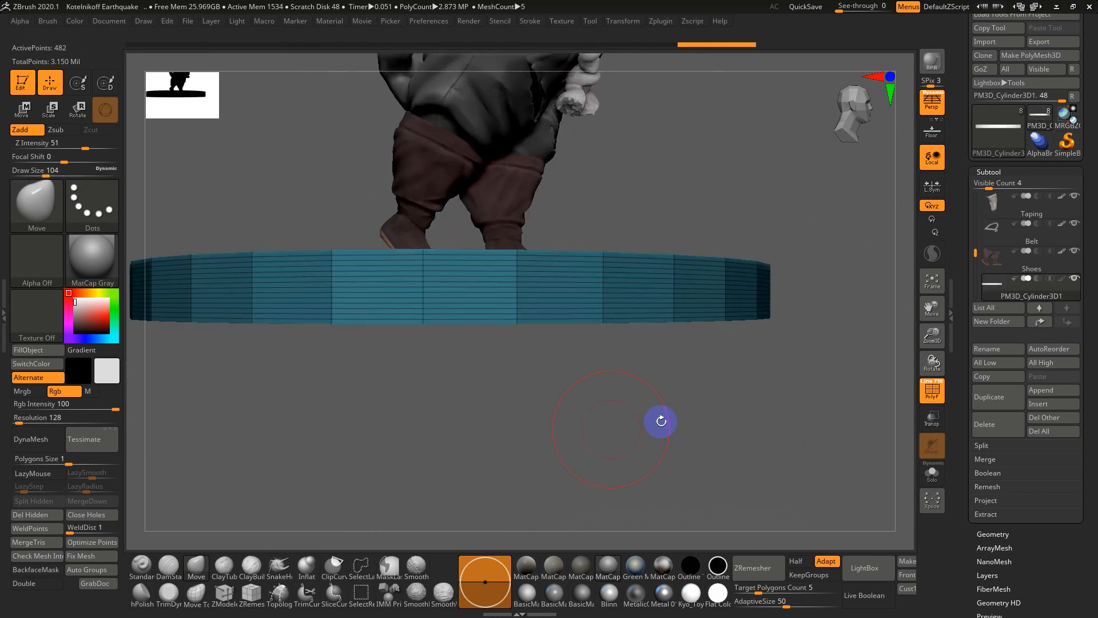
{"action": "key", "text": "s"}
{"action": "left_click", "coordinate": [471, 349]}
{"action": "mouse_move", "coordinate": [453, 378]}
{"action": "left_mouse_down", "text": "alt"}
{"action": "mouse_move", "coordinate": [454, 436]}
{"action": "mouse_move", "coordinate": [493, 407]}
{"action": "mouse_move", "coordinate": [503, 361]}
{"action": "left_mouse_up", "text": "alt"}
{"action": "left_click_drag", "start_coordinate": [504, 360], "coordinate": [515, 412]}
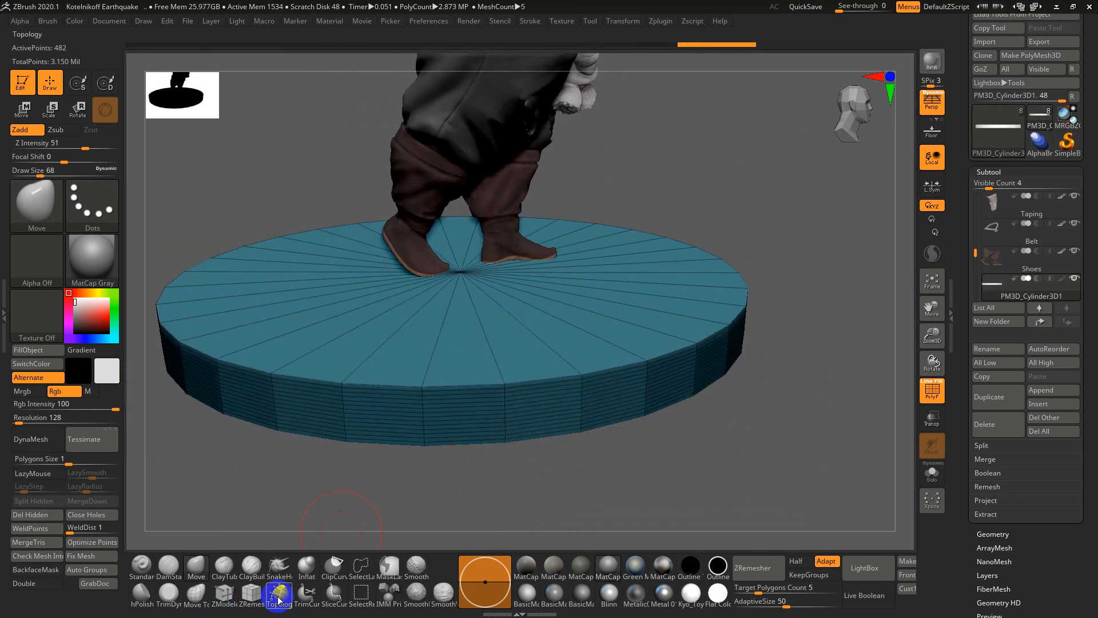
Set the ZModeler brush's edge action to Delete with target EdgeLoop Complete and reduce the draw size to 33
{"action": "left_click", "coordinate": [224, 593]}
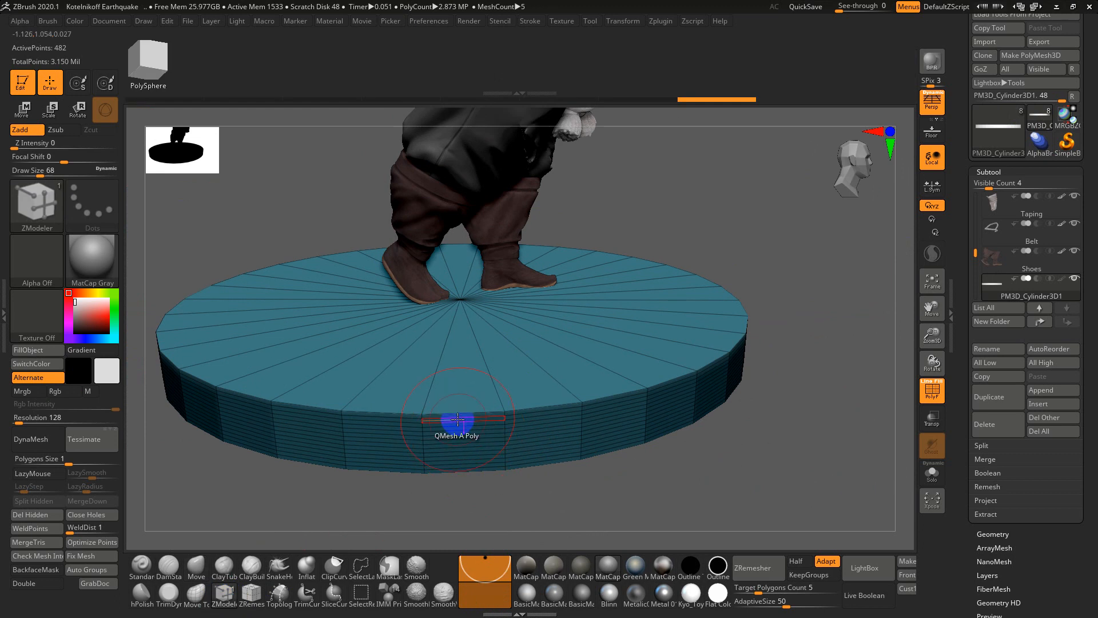
{"action": "key", "text": "space"}
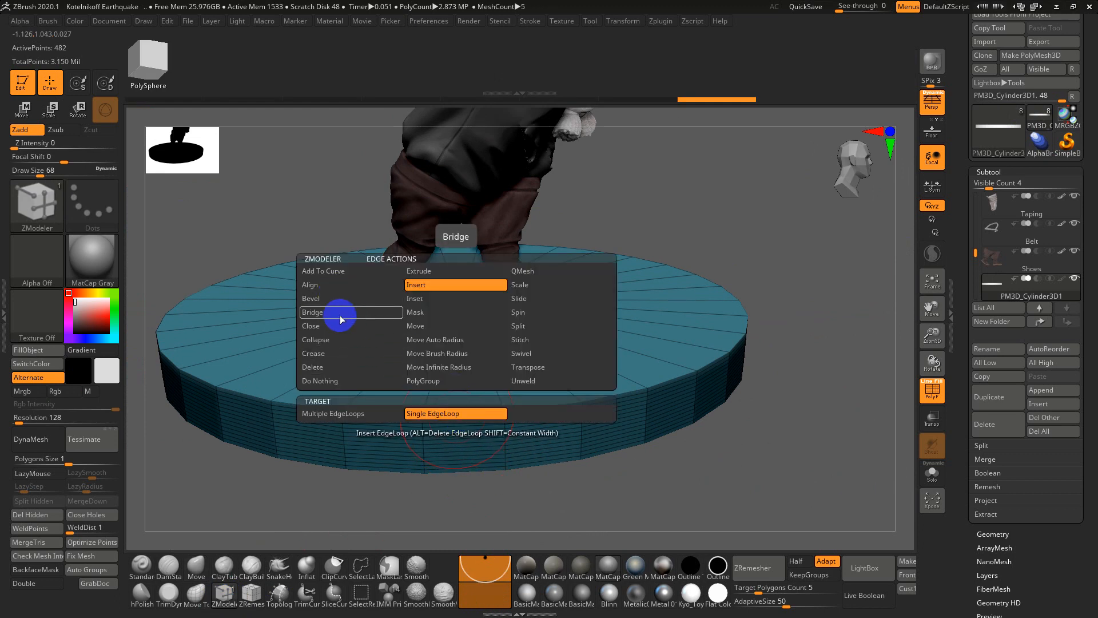
{"action": "left_click", "coordinate": [319, 367]}
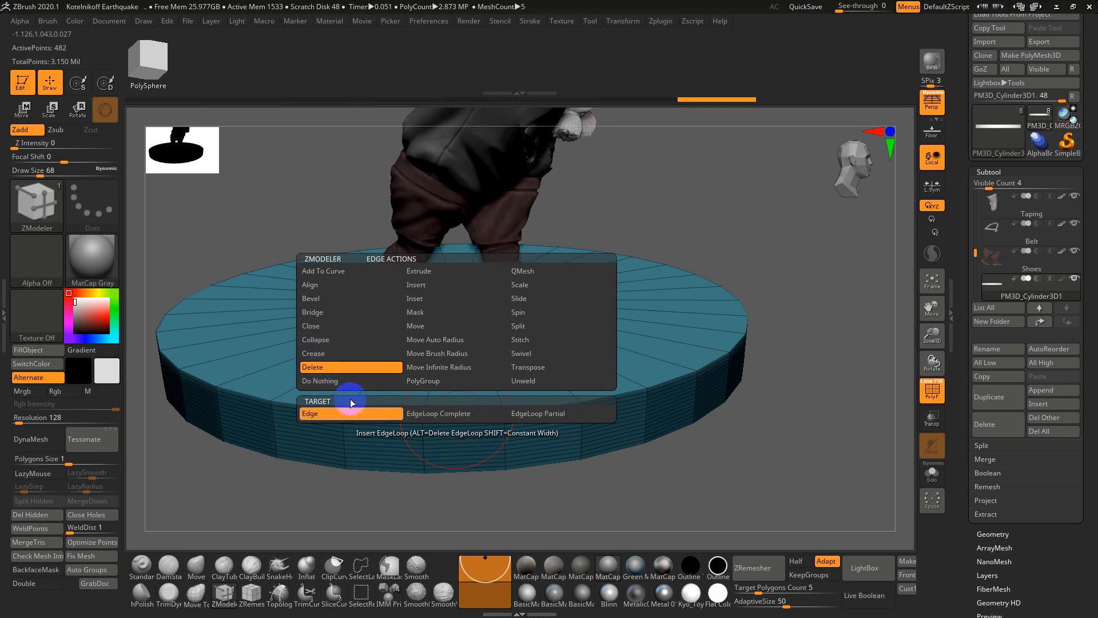
{"action": "left_click", "coordinate": [434, 415]}
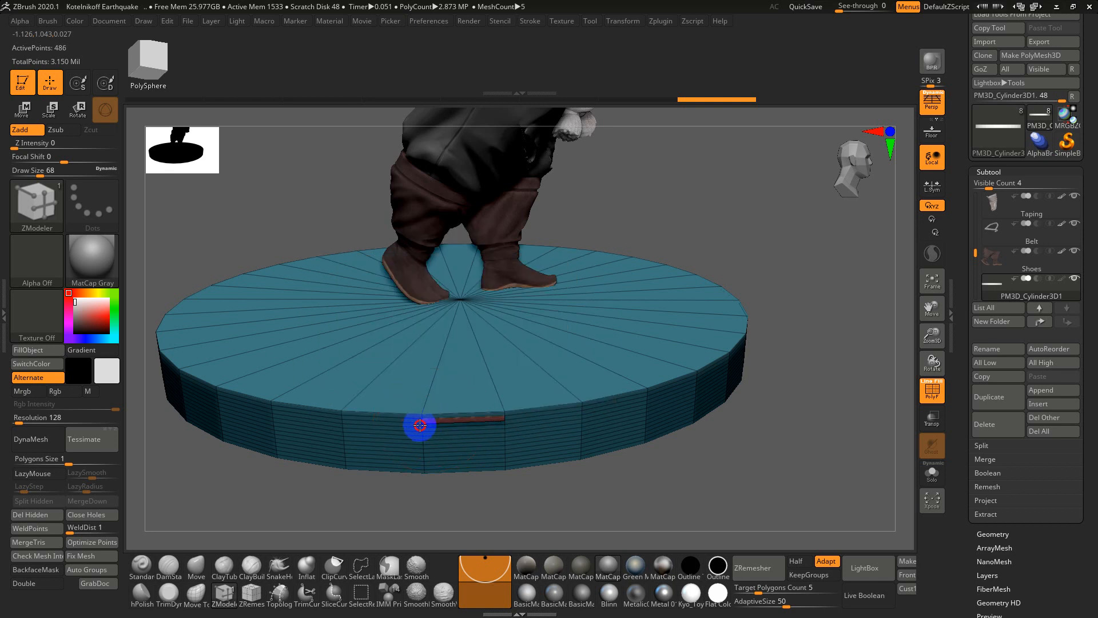
{"action": "key", "text": "ctrl+z"}
{"action": "right_click_drag", "start_coordinate": [473, 431], "coordinate": [537, 544], "text": "ctrl"}
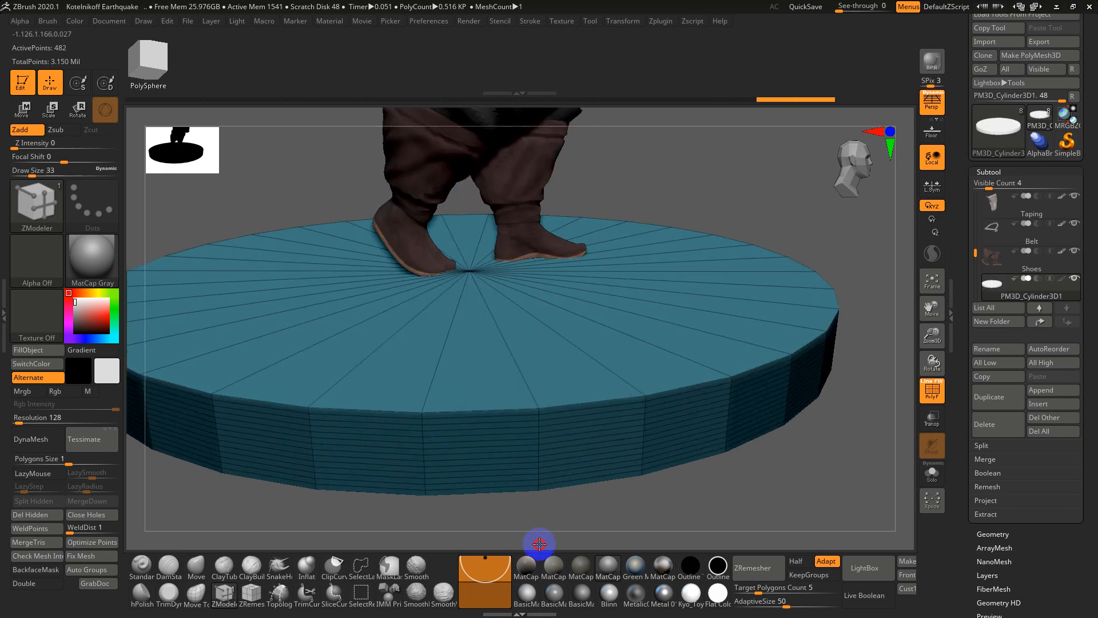
Delete all the horizontal edge loops around the side wall of the base, undoing any stray edit
{"action": "left_click", "coordinate": [466, 419]}
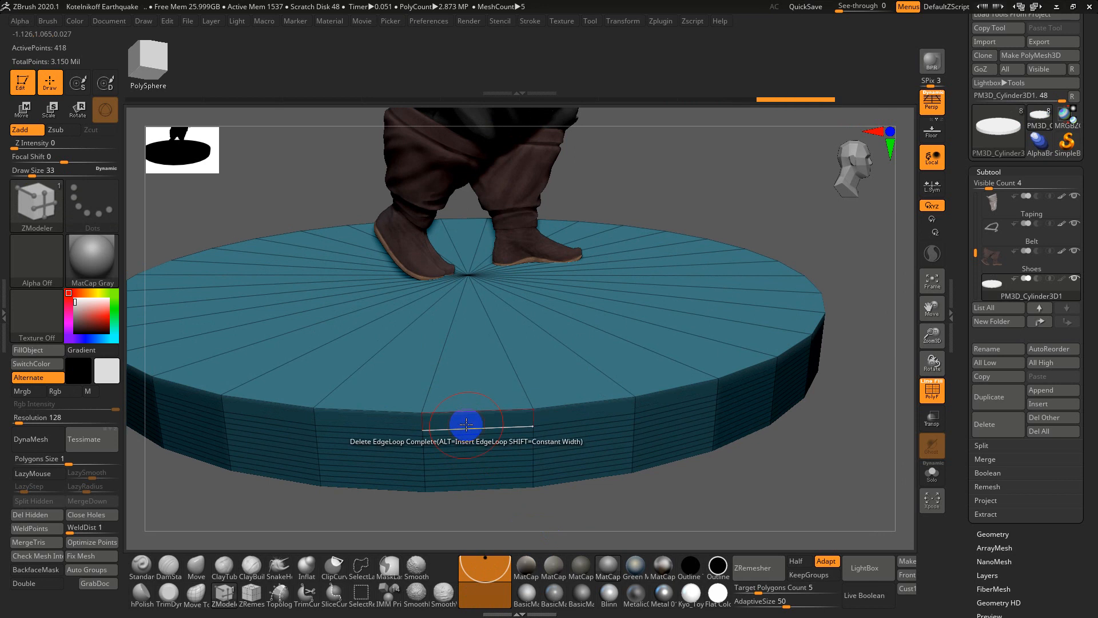
{"action": "left_click", "coordinate": [467, 439]}
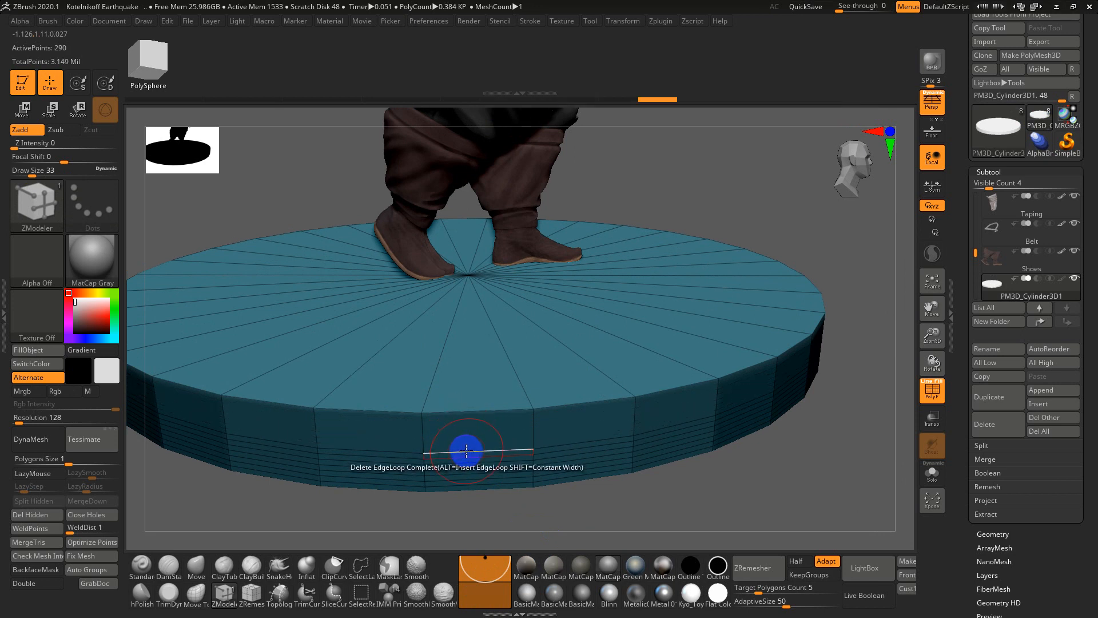
{"action": "left_click", "coordinate": [467, 453]}
{"action": "left_click", "coordinate": [466, 458]}
{"action": "left_click", "coordinate": [466, 462]}
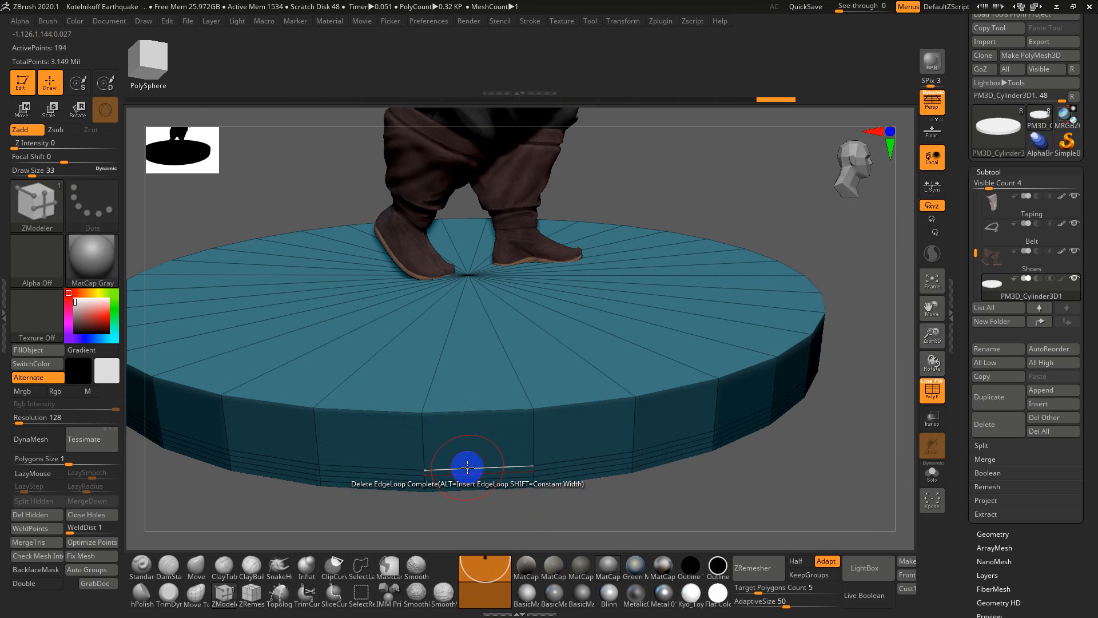
{"action": "left_click", "coordinate": [466, 468]}
{"action": "left_click", "coordinate": [466, 473]}
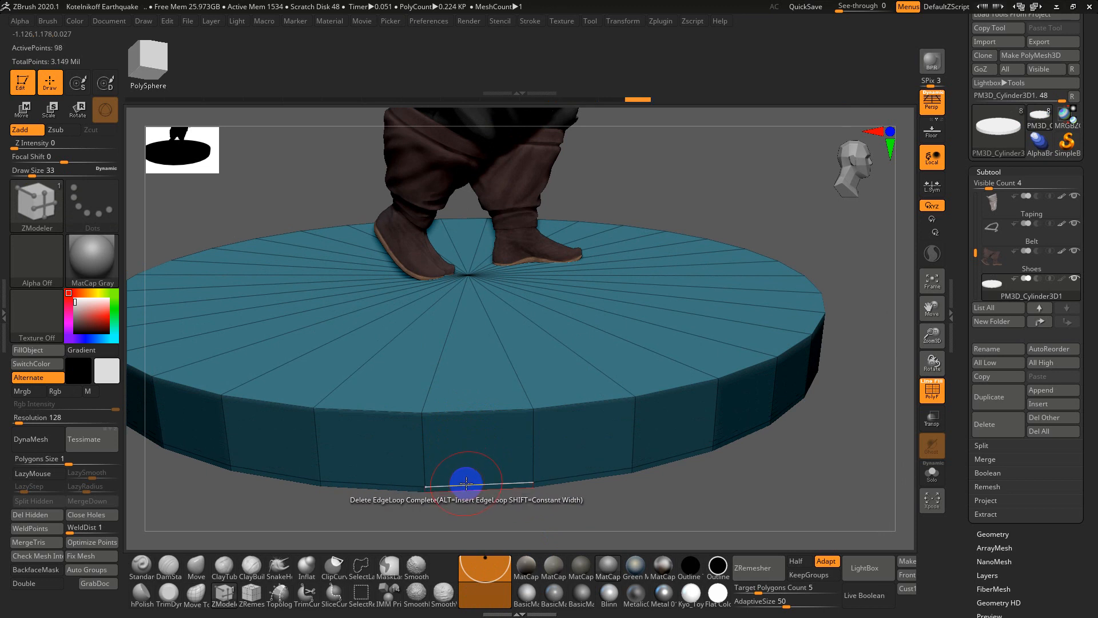
{"action": "left_click", "coordinate": [466, 478]}
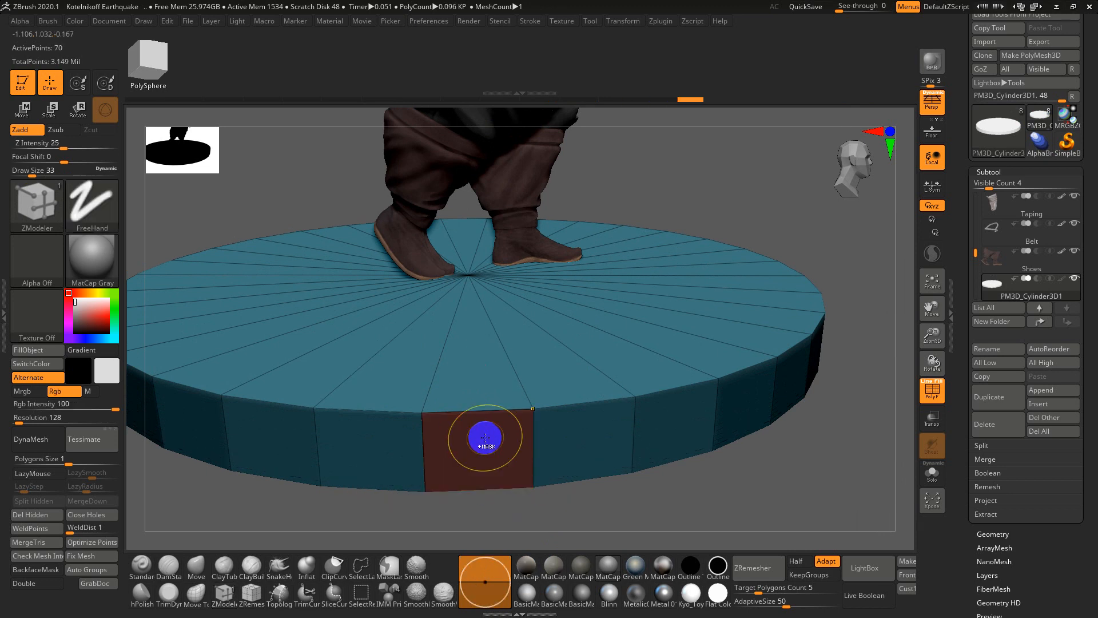
{"action": "key", "text": "ctrl+z"}
Bevel the base's upper rim with the ZModeler Bevel action on EdgeLoop Complete, Single Row, at draw size 20
{"action": "key", "text": "s"}
{"action": "right_click_drag", "start_coordinate": [671, 475], "coordinate": [672, 477], "text": "ctrl"}
{"action": "key", "text": "s"}
{"action": "left_click_drag", "start_coordinate": [672, 477], "coordinate": [680, 477]}
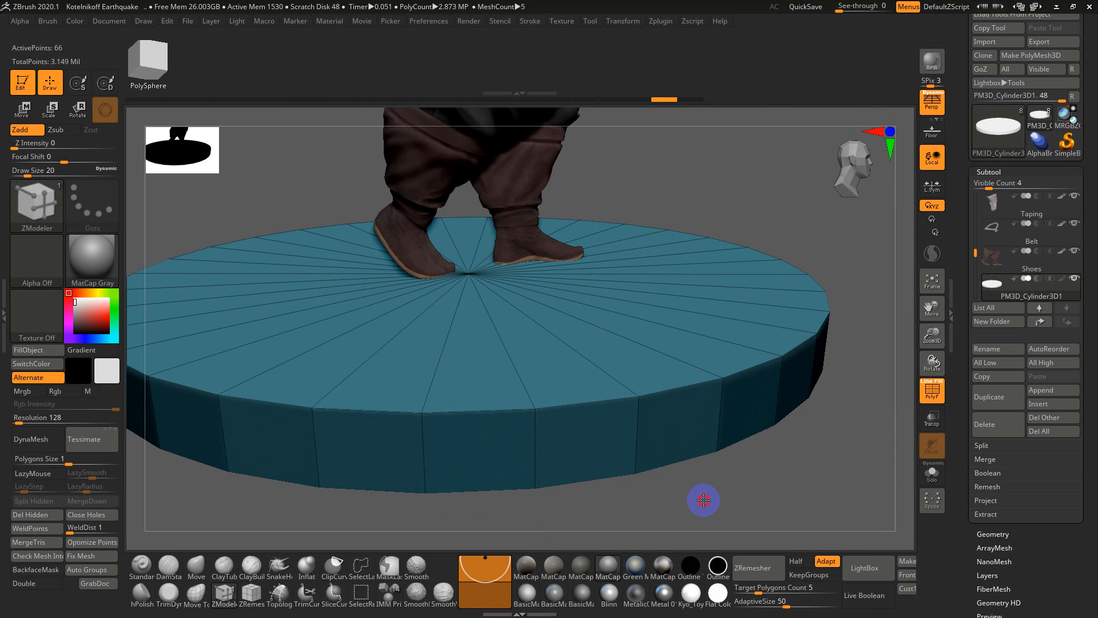
{"action": "right_click_drag", "start_coordinate": [702, 500], "coordinate": [676, 469], "text": "ctrl"}
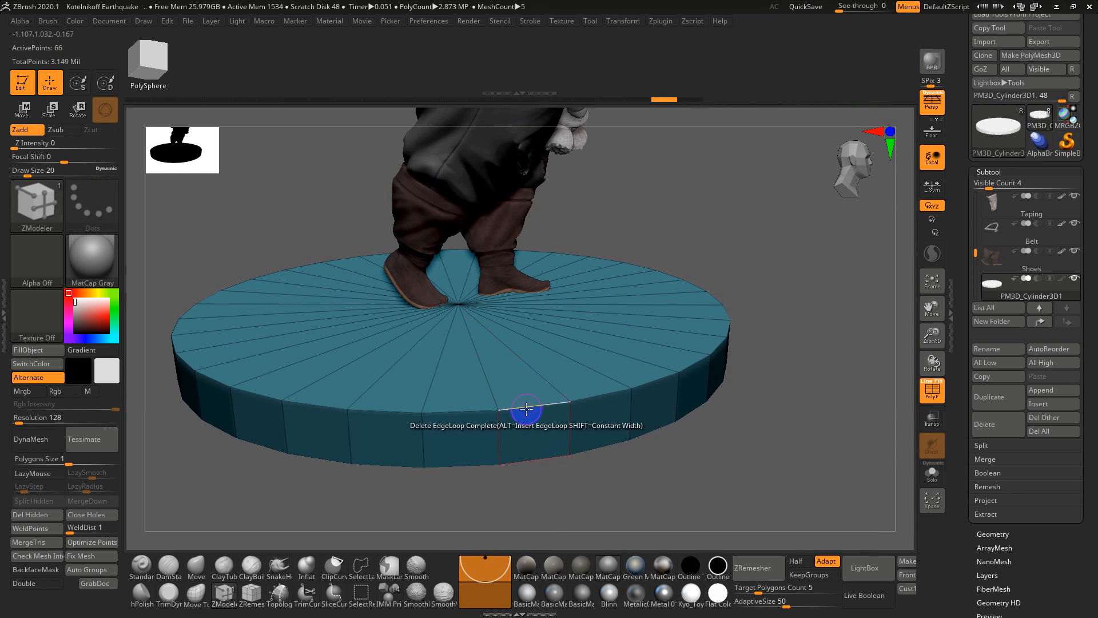
{"action": "key", "text": "space"}
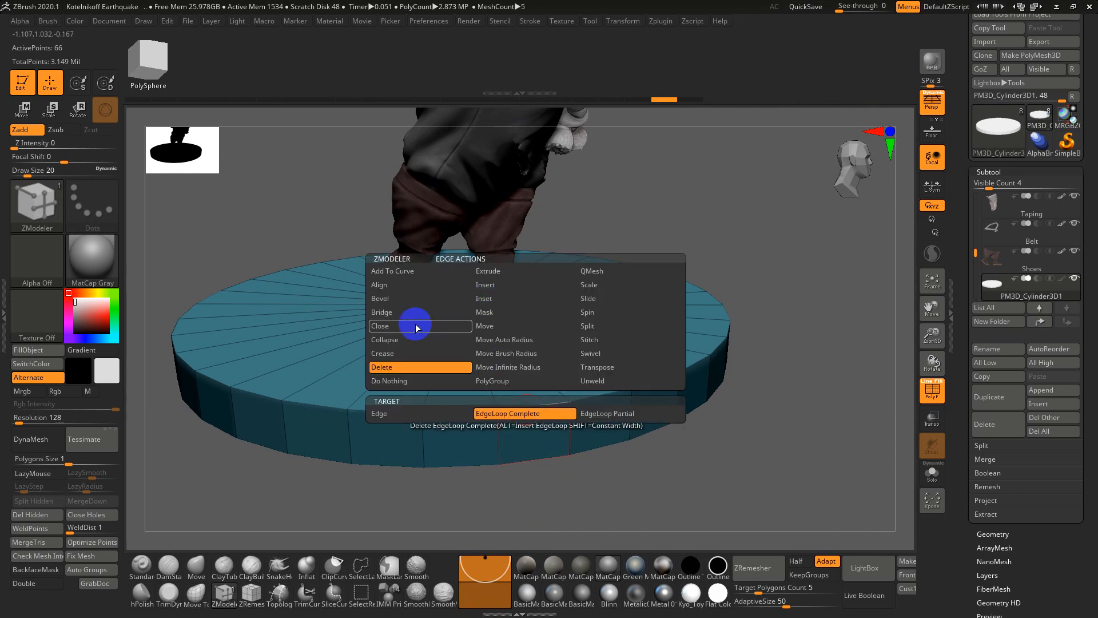
{"action": "left_click", "coordinate": [394, 300]}
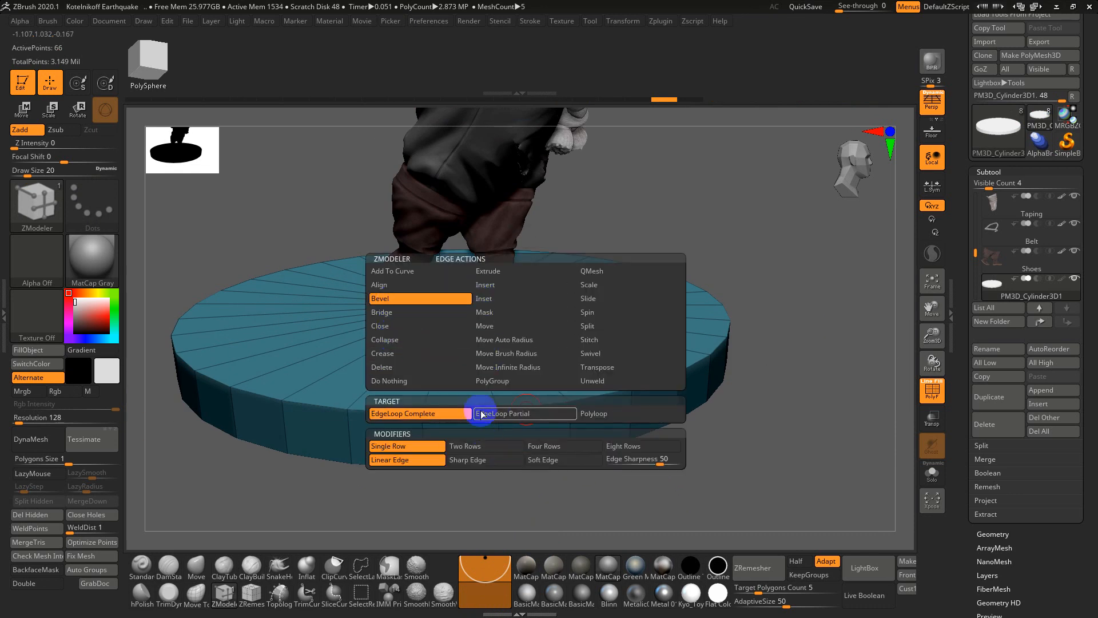
{"action": "left_click", "coordinate": [440, 416]}
{"action": "mouse_move", "coordinate": [444, 413]}
{"action": "left_mouse_down"}
{"action": "mouse_move", "coordinate": [388, 411]}
{"action": "mouse_move", "coordinate": [457, 411]}
{"action": "left_mouse_up"}
Crease the polygroup borders of the bevelled base with Crease PG
{"action": "scroll", "coordinate": [962, 363], "scroll_direction": "down", "scroll_amount": 5}
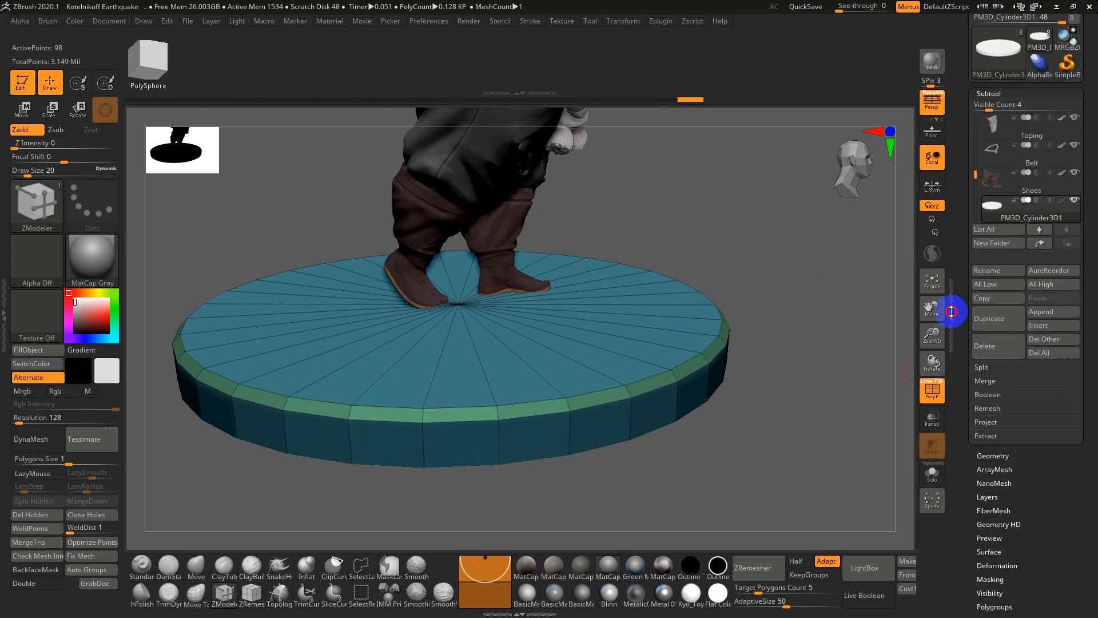
{"action": "left_click", "coordinate": [993, 365]}
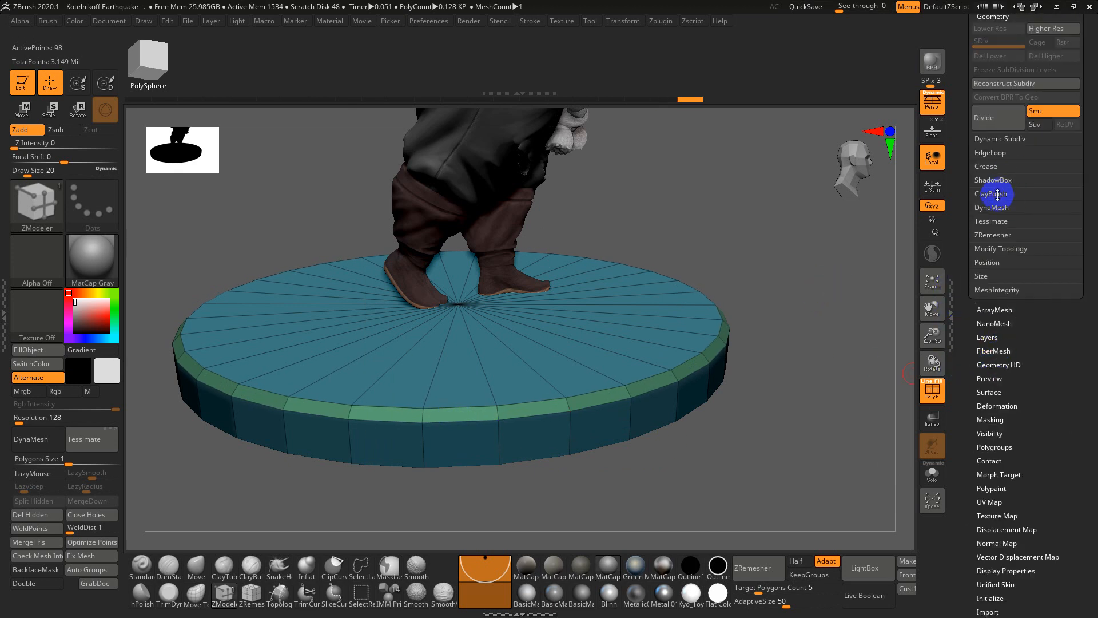
{"action": "left_click", "coordinate": [986, 167]}
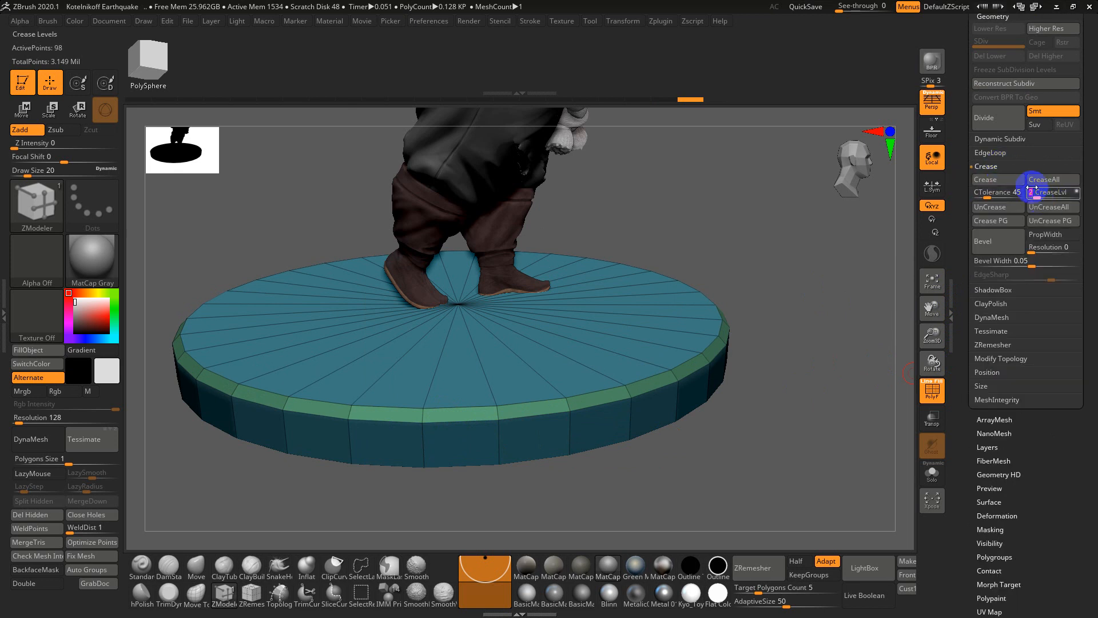
{"action": "left_click", "coordinate": [1011, 223]}
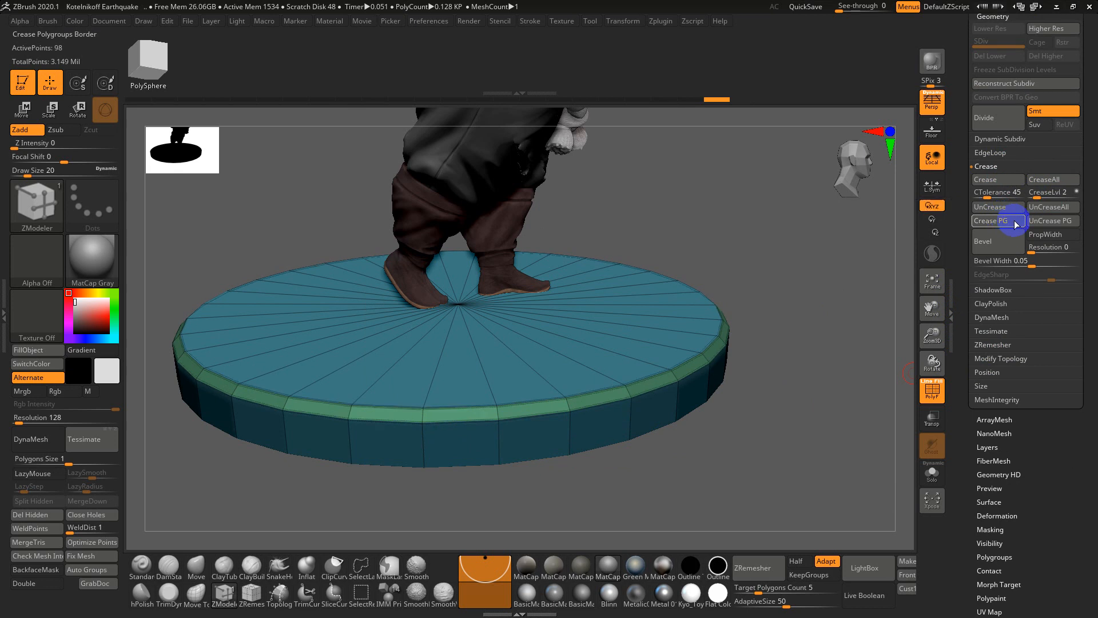
Display the model in the Flat Color material and examine the base's bevelled rim up close
{"action": "left_click_drag", "start_coordinate": [759, 461], "coordinate": [760, 584]}
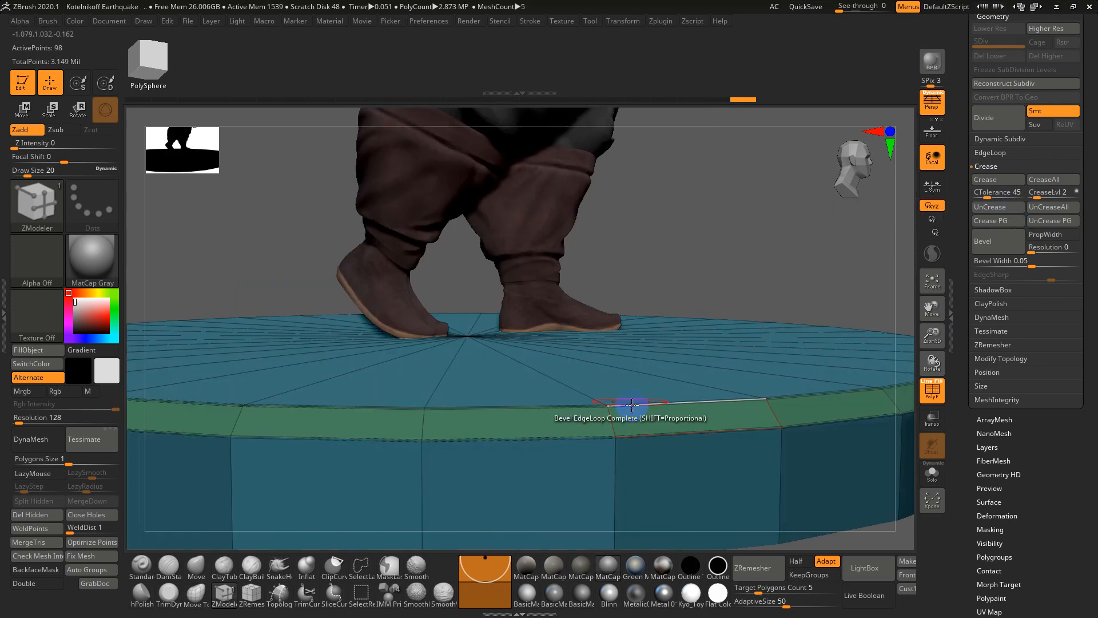
{"action": "left_click_drag", "start_coordinate": [846, 520], "coordinate": [801, 247]}
{"action": "left_click_drag", "start_coordinate": [787, 199], "coordinate": [723, 412], "text": "alt"}
{"action": "left_click", "coordinate": [718, 594]}
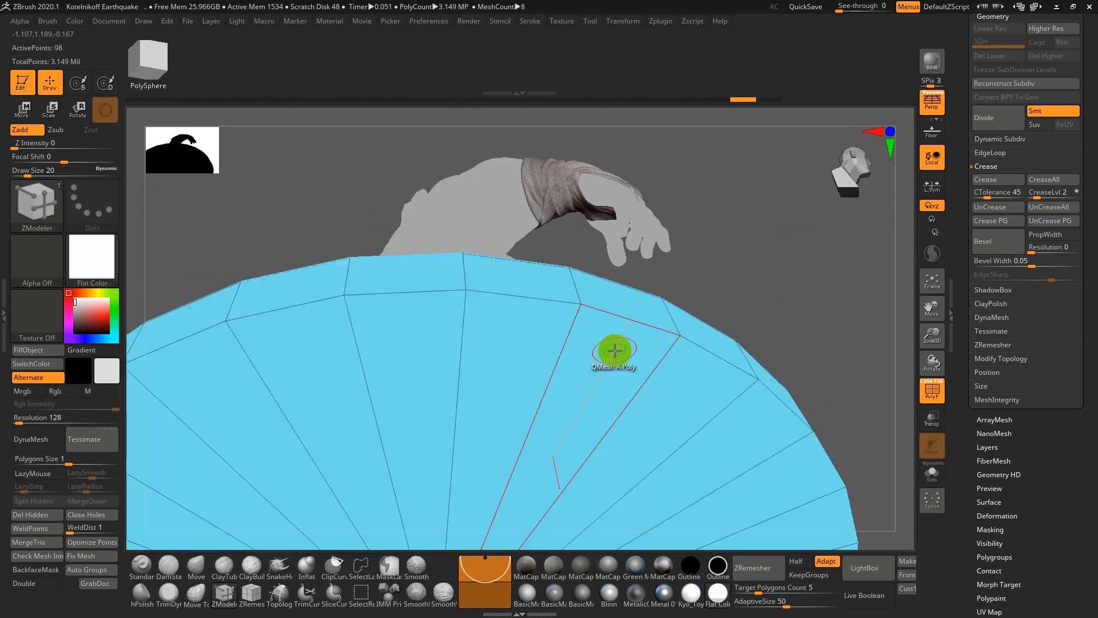
Set the ZModeler brush's edge action to Crease with target EdgeLoop Complete
{"action": "key", "text": "space"}
{"action": "left_click", "coordinate": [482, 354]}
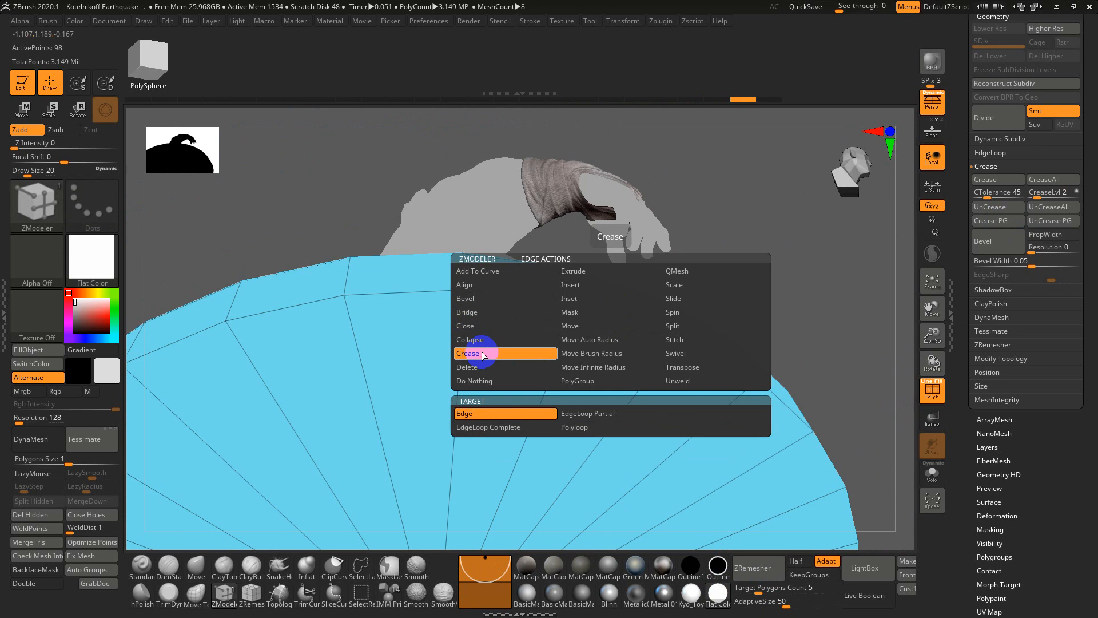
{"action": "left_click", "coordinate": [489, 427]}
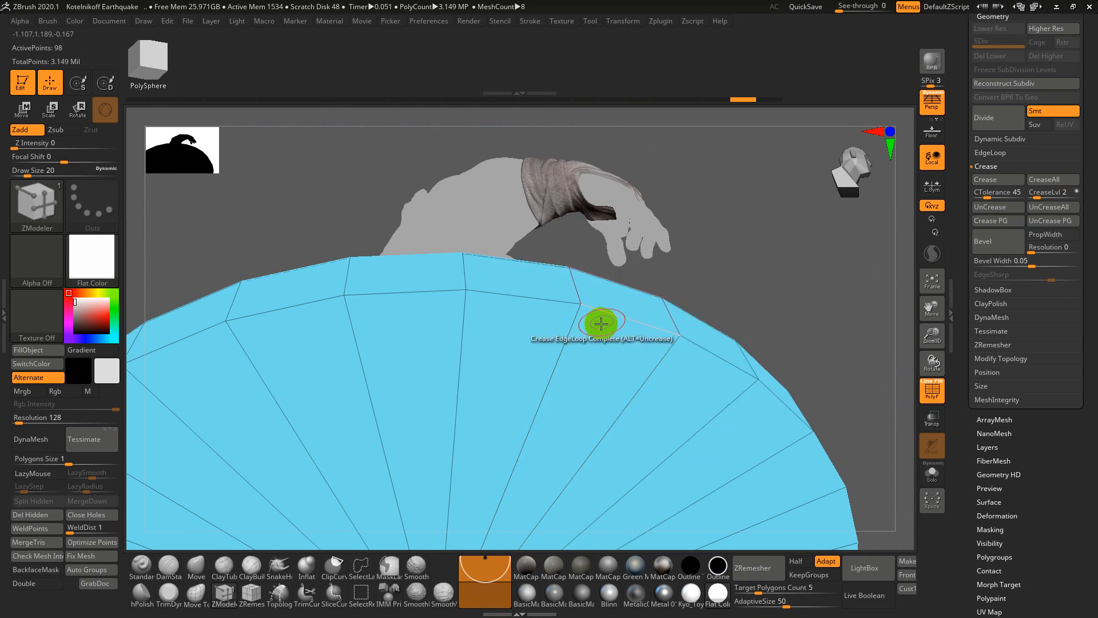
{"action": "left_click_drag", "start_coordinate": [747, 237], "coordinate": [879, 347]}
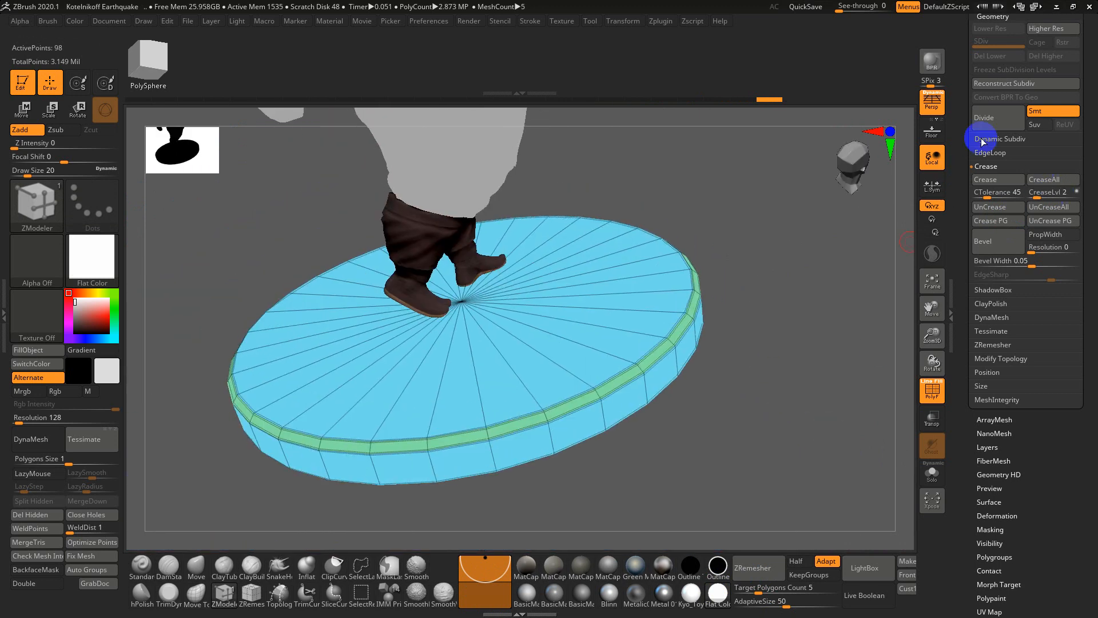
Hide the polyframes, restore the MatCap Gray material and divide the base up to subdivision level 5
{"action": "left_click_drag", "start_coordinate": [956, 141], "coordinate": [971, 191]}
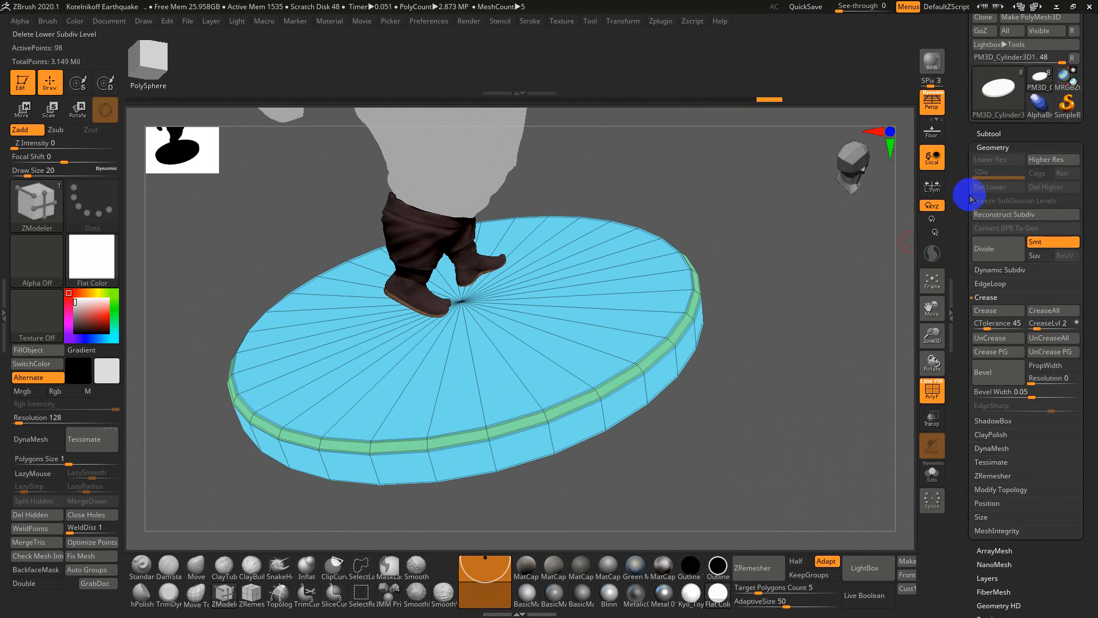
{"action": "left_click", "coordinate": [992, 249]}
{"action": "key", "text": "shift+f"}
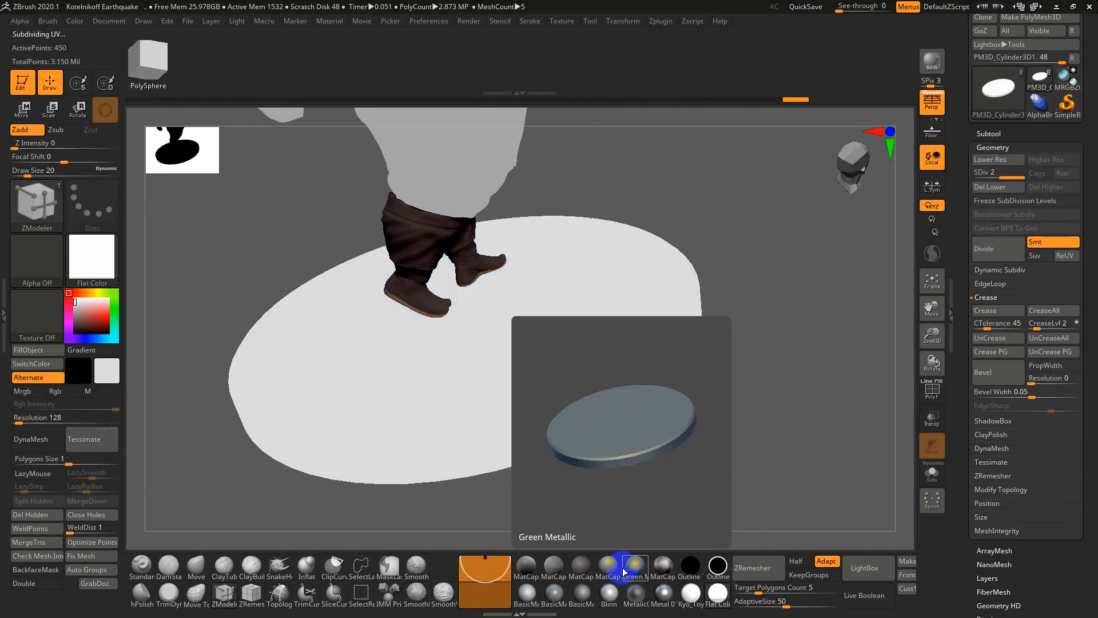
{"action": "left_click", "coordinate": [608, 566]}
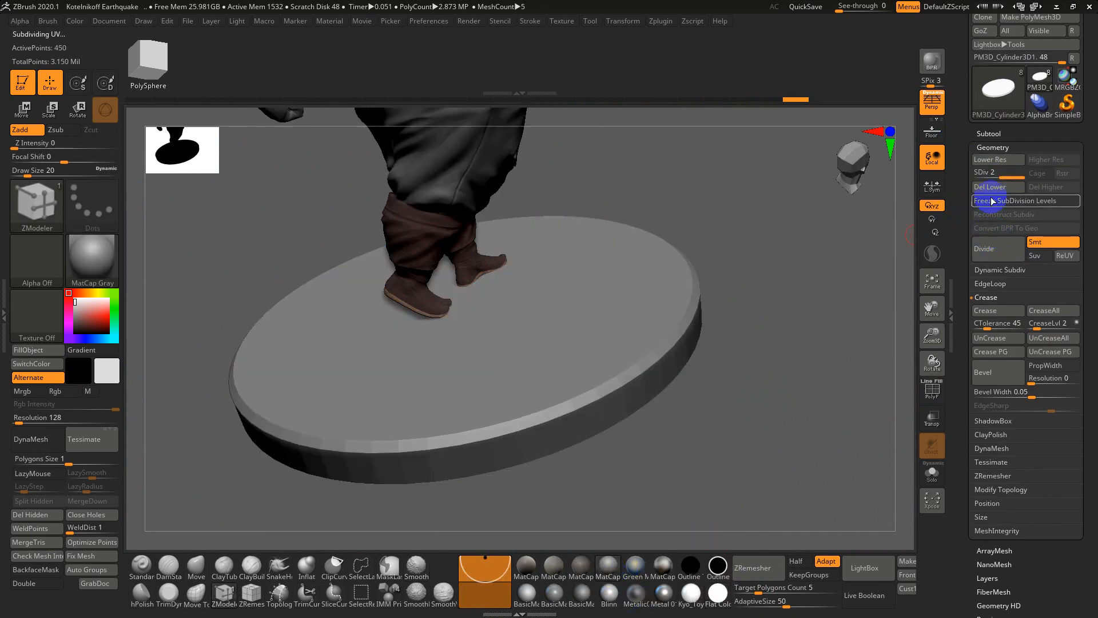
{"action": "left_click", "coordinate": [985, 251]}
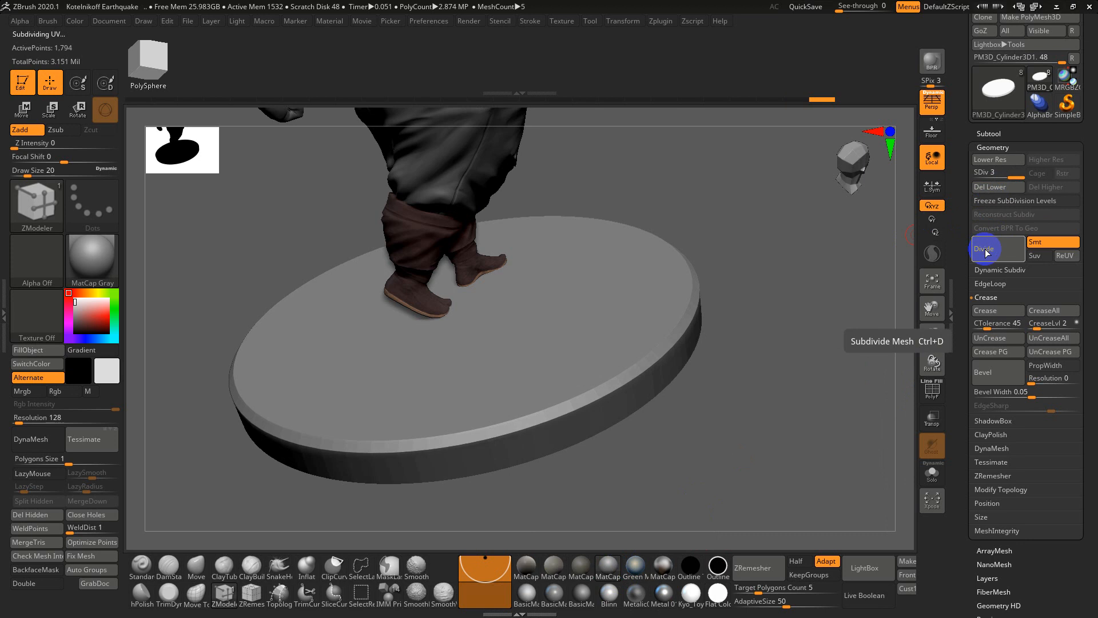
{"action": "left_click", "coordinate": [985, 252]}
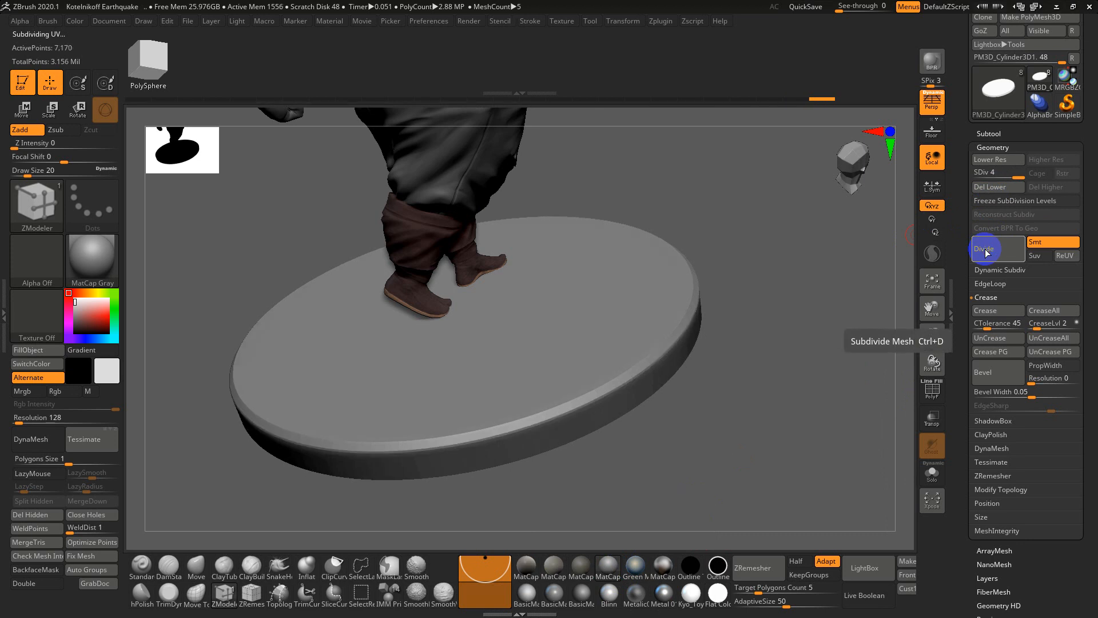
{"action": "left_click", "coordinate": [992, 258]}
{"action": "left_click_drag", "start_coordinate": [794, 366], "coordinate": [753, 334]}
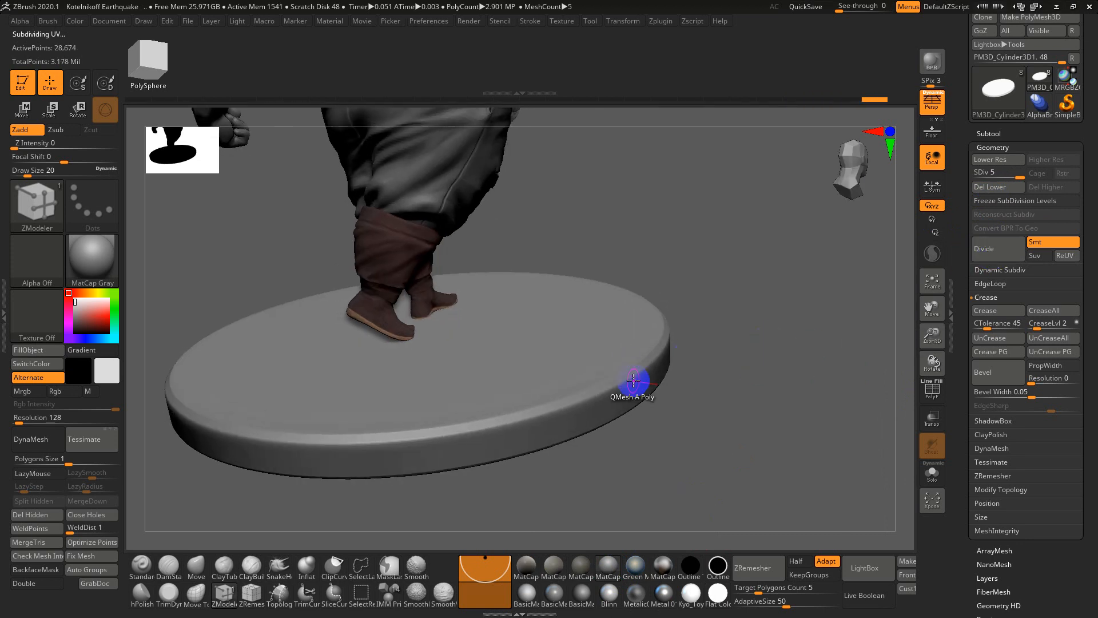
Select the Earthquake_82_optim subtool and mark it as the start of the boolean group
{"action": "left_click_drag", "start_coordinate": [691, 406], "coordinate": [554, 299]}
{"action": "left_click_drag", "start_coordinate": [572, 249], "coordinate": [716, 245]}
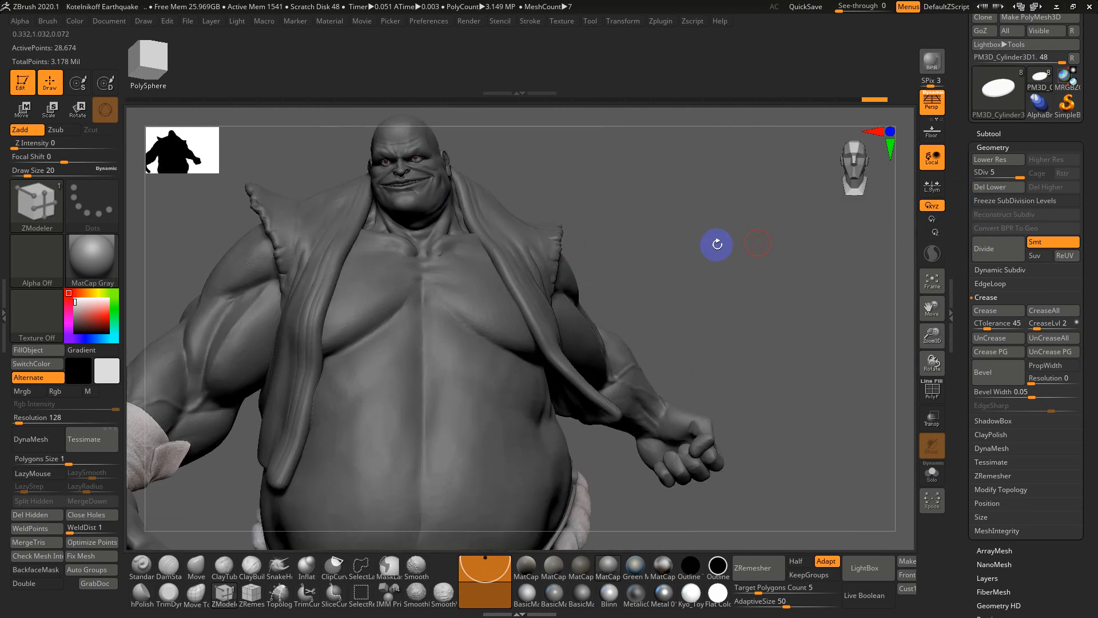
{"action": "left_click", "coordinate": [989, 135]}
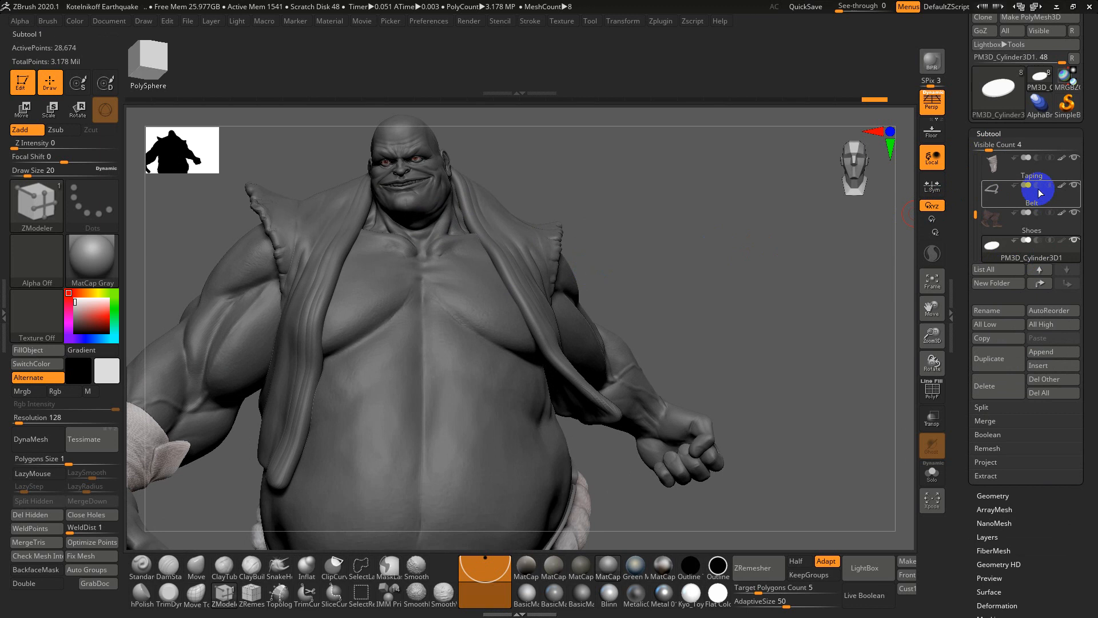
{"action": "left_click_drag", "start_coordinate": [979, 171], "coordinate": [975, 155]}
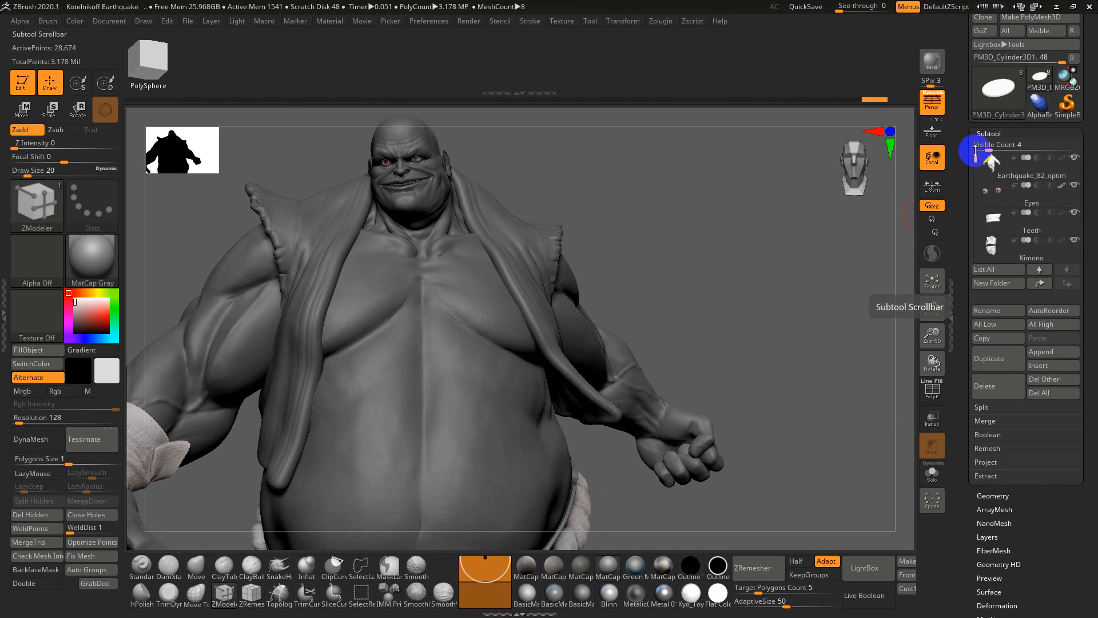
{"action": "mouse_move", "coordinate": [1016, 160]}
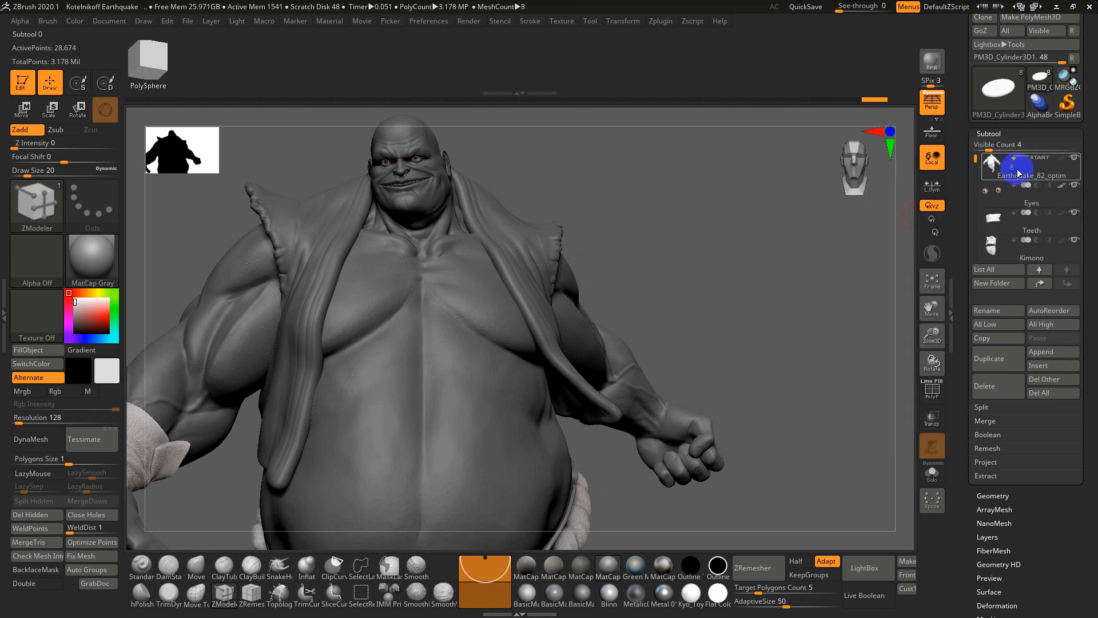
{"action": "left_click", "coordinate": [1018, 175]}
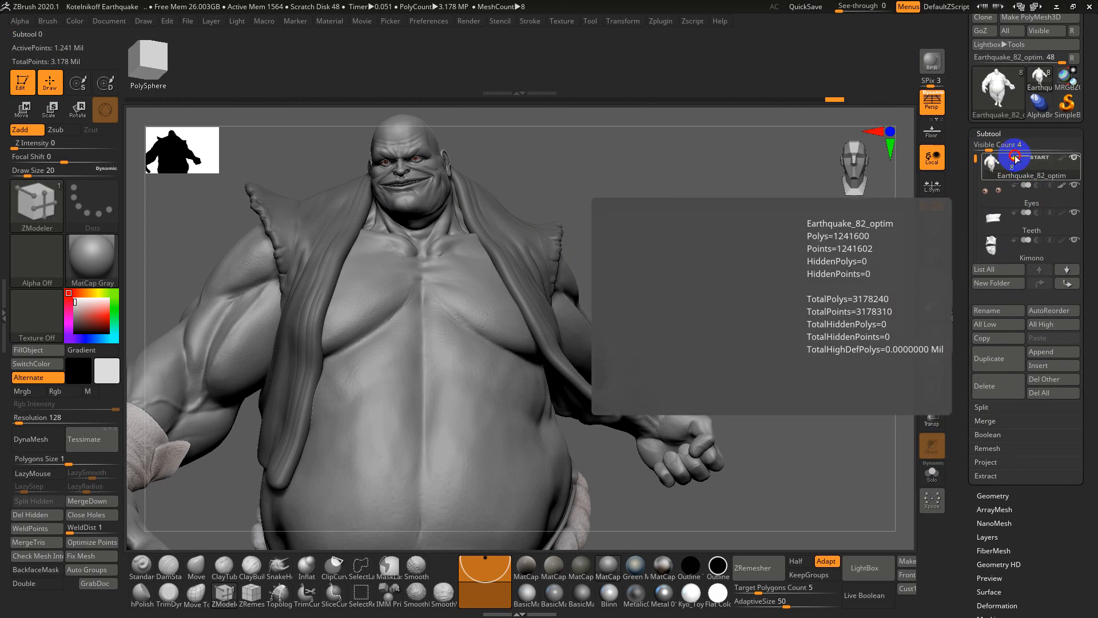
Enable Live Boolean and generate the combined mesh of the character and base with Make Boolean Mesh
{"action": "left_click", "coordinate": [865, 595]}
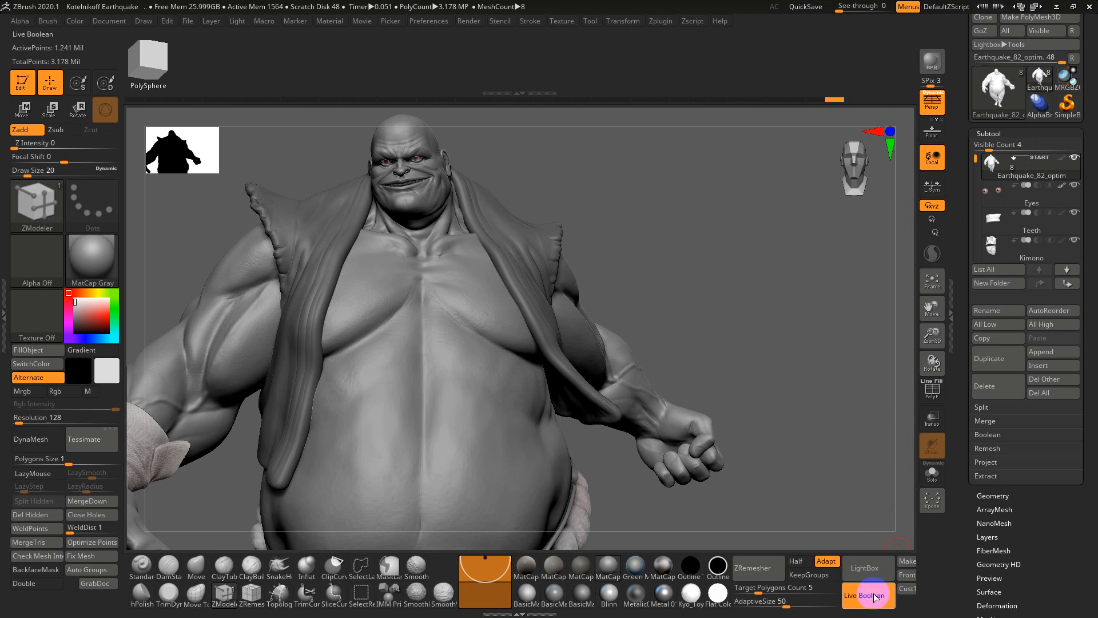
{"action": "left_click_drag", "start_coordinate": [767, 367], "coordinate": [968, 310]}
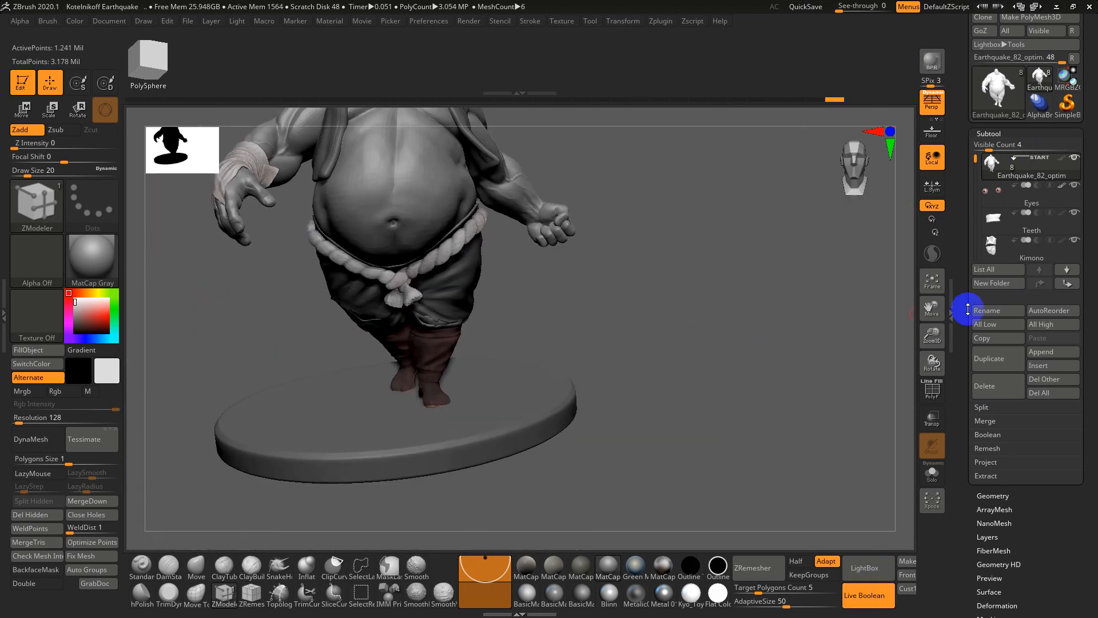
{"action": "left_click", "coordinate": [988, 436]}
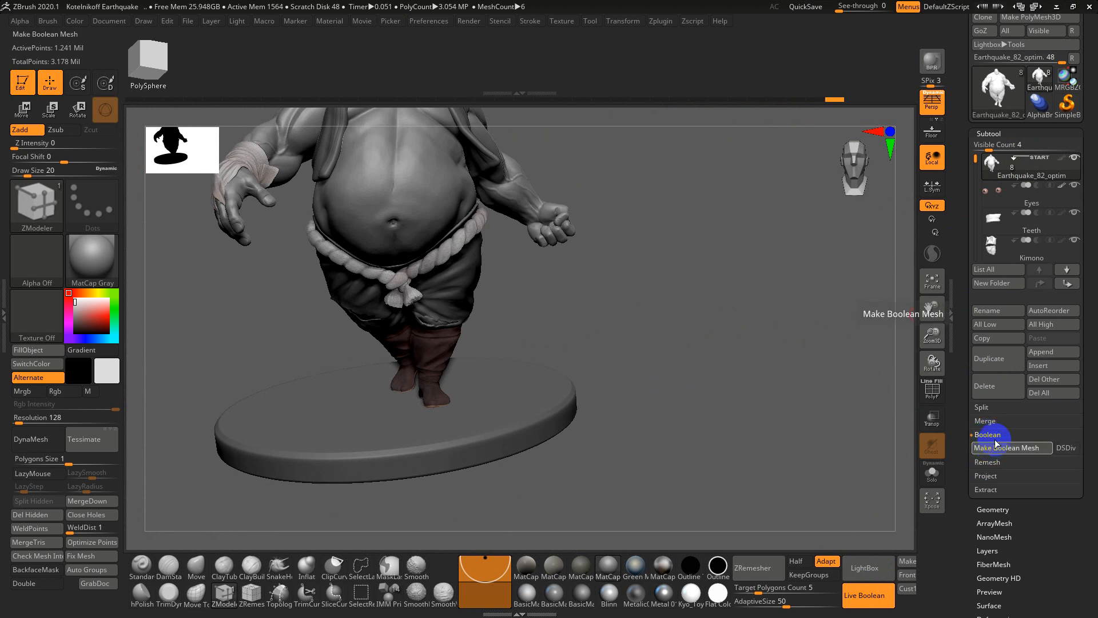
{"action": "left_click", "coordinate": [996, 447]}
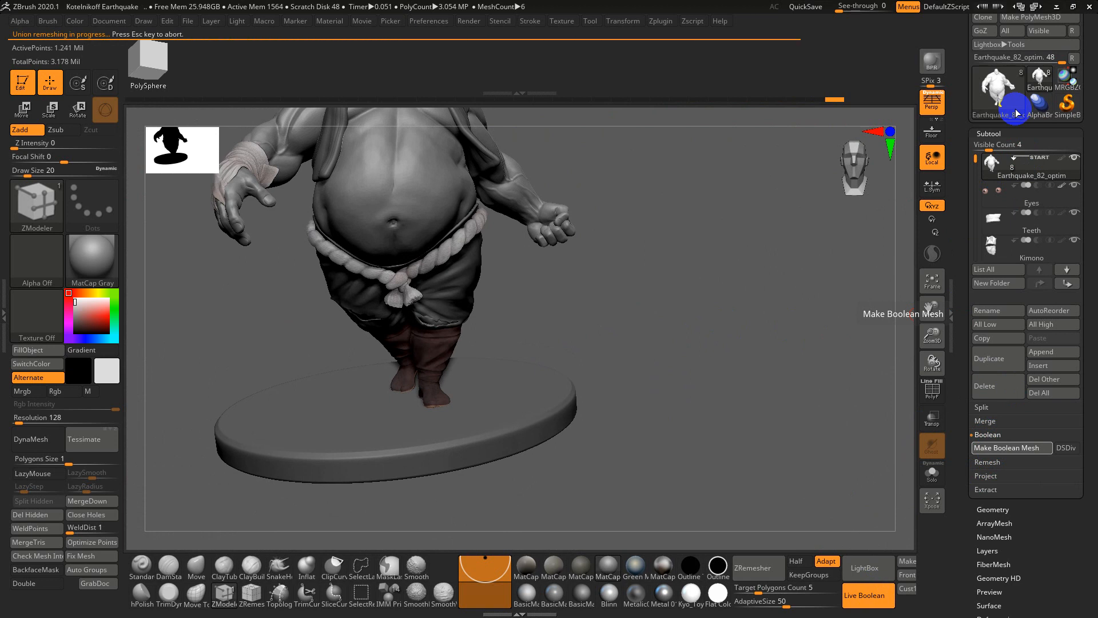
{"action": "left_click_drag", "start_coordinate": [845, 263], "coordinate": [812, 317]}
Load the generated UMesh_Earthquake_82_optim tool onto the canvas
{"action": "mouse_move", "coordinate": [1043, 84]}
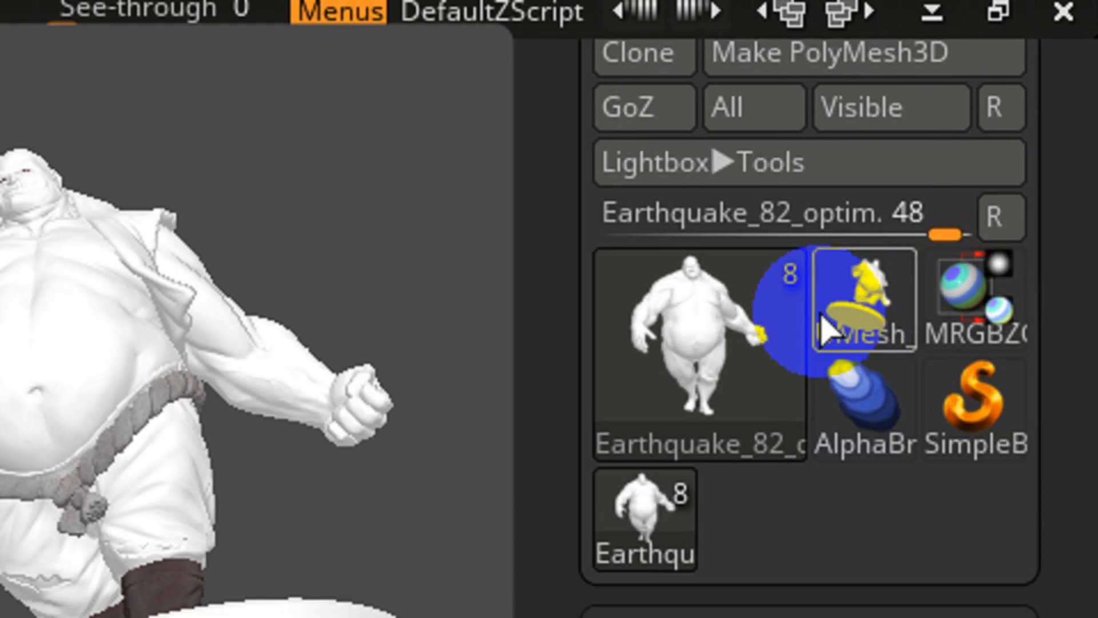
{"action": "left_click", "coordinate": [985, 131]}
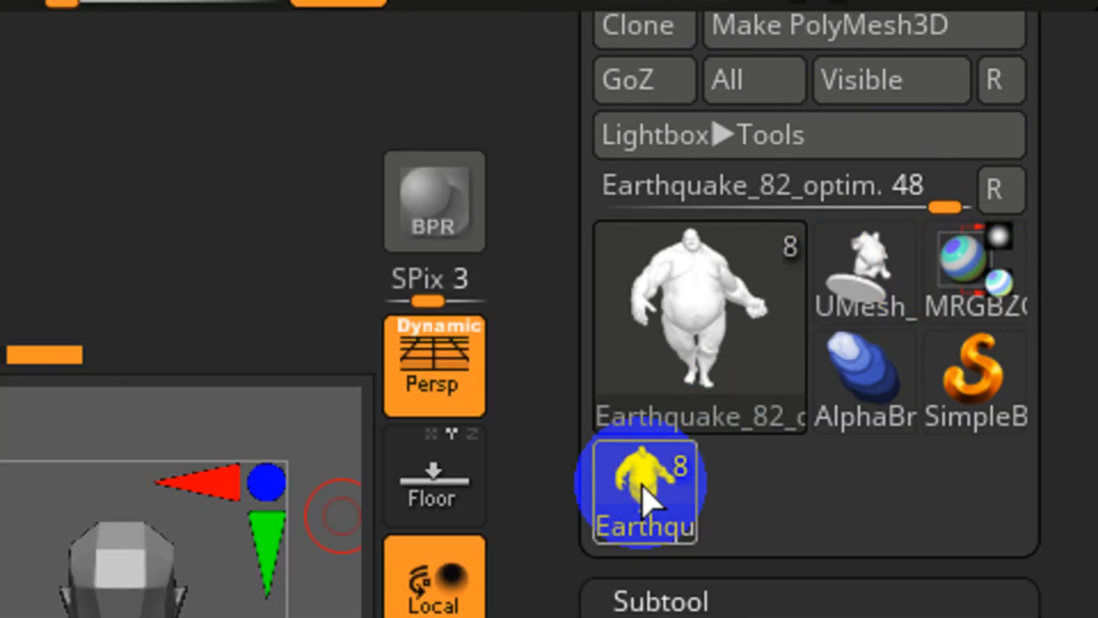
{"action": "left_click", "coordinate": [838, 270]}
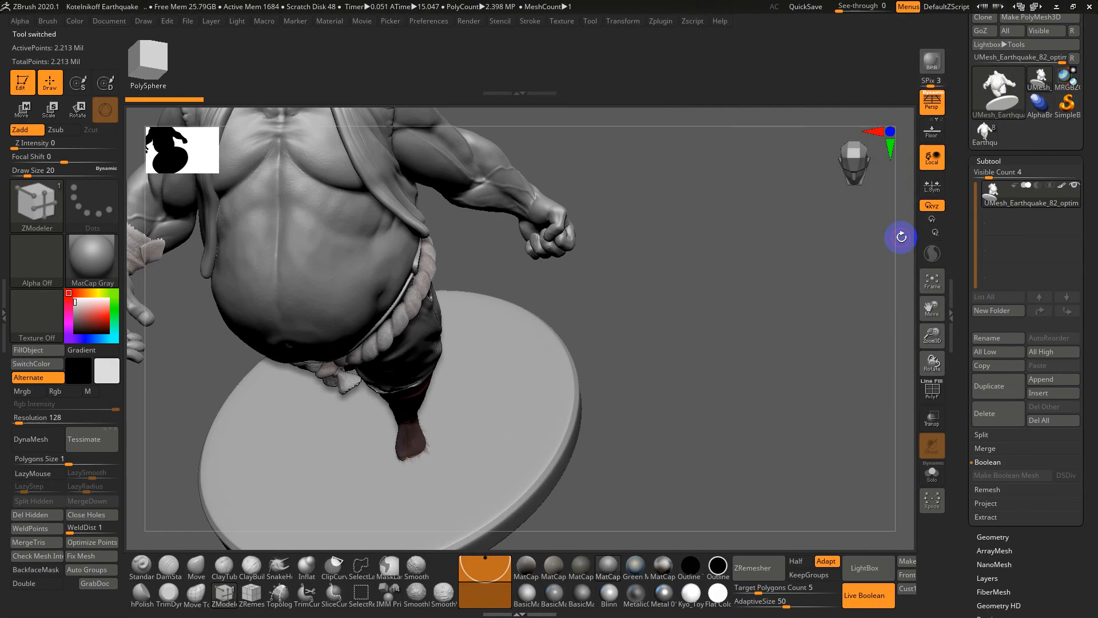
Examine the merged mesh where the shoes meet the base, both with and without polyframes
{"action": "key", "text": "shift+f"}
{"action": "left_click_drag", "start_coordinate": [628, 358], "coordinate": [778, 108]}
{"action": "left_click_drag", "start_coordinate": [801, 295], "coordinate": [796, 334]}
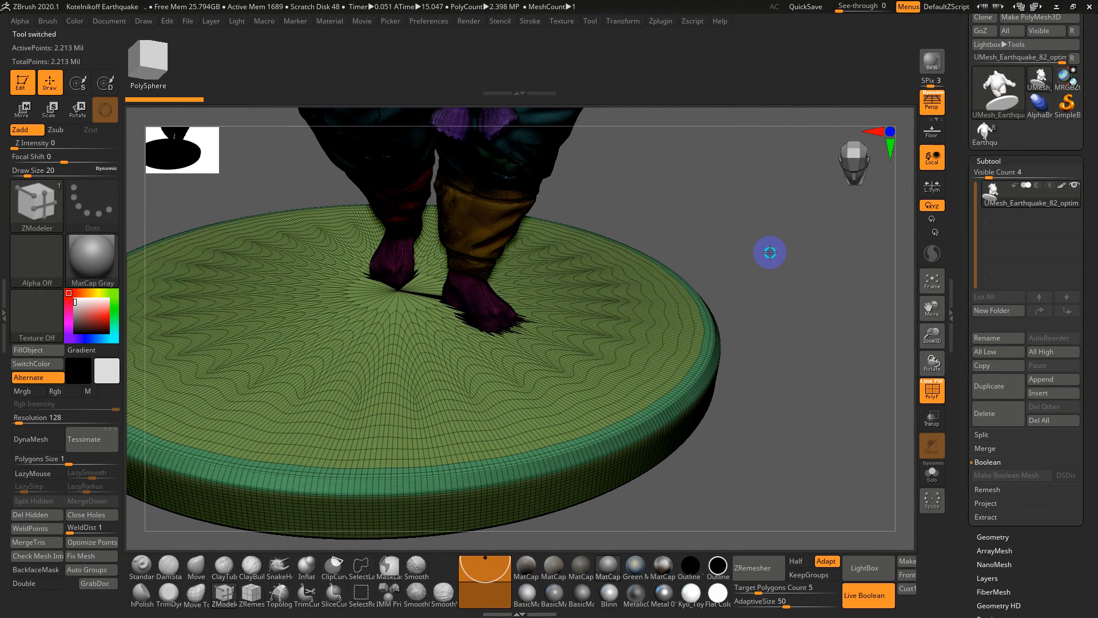
{"action": "left_click_drag", "start_coordinate": [770, 252], "coordinate": [662, 54], "text": "alt"}
{"action": "left_click_drag", "start_coordinate": [698, 373], "coordinate": [643, 220], "text": "alt"}
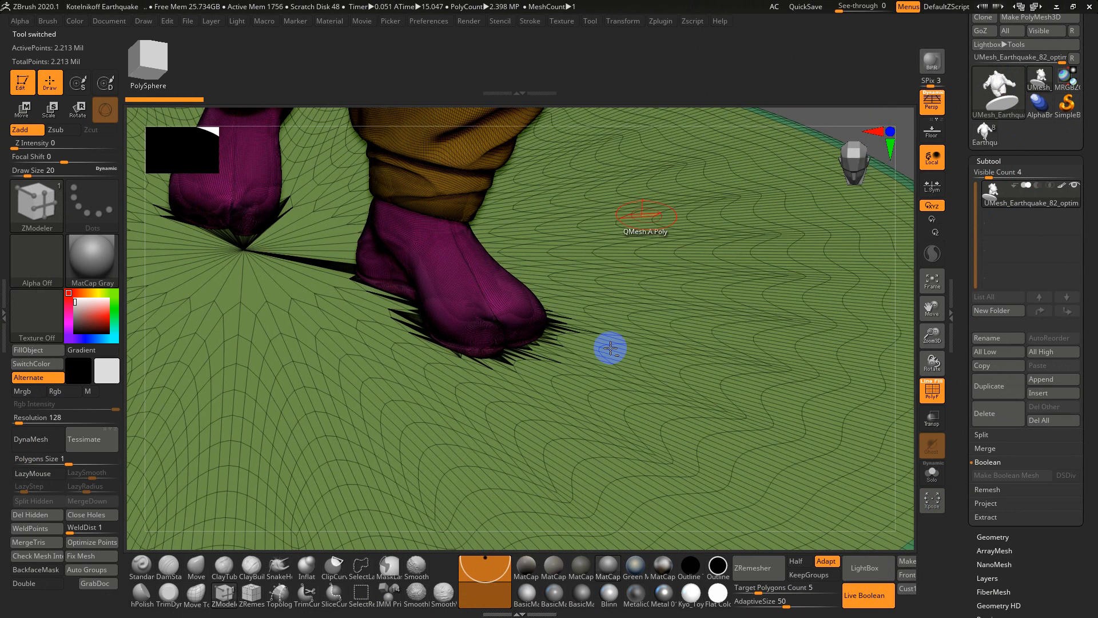
{"action": "key", "text": "shift+f"}
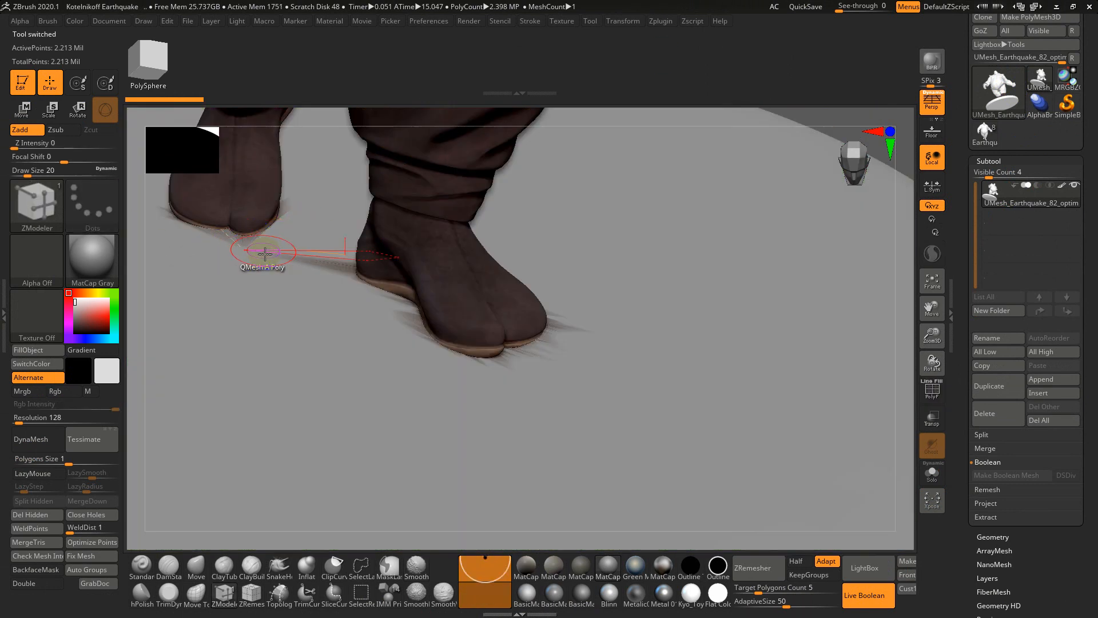
{"action": "key", "text": "f"}
{"action": "mouse_move", "coordinate": [583, 290]}
{"action": "right_mouse_down"}
{"action": "mouse_move", "coordinate": [572, 312]}
{"action": "mouse_move", "coordinate": [527, 252]}
{"action": "mouse_move", "coordinate": [595, 339]}
{"action": "mouse_move", "coordinate": [635, 327]}
{"action": "right_mouse_up"}
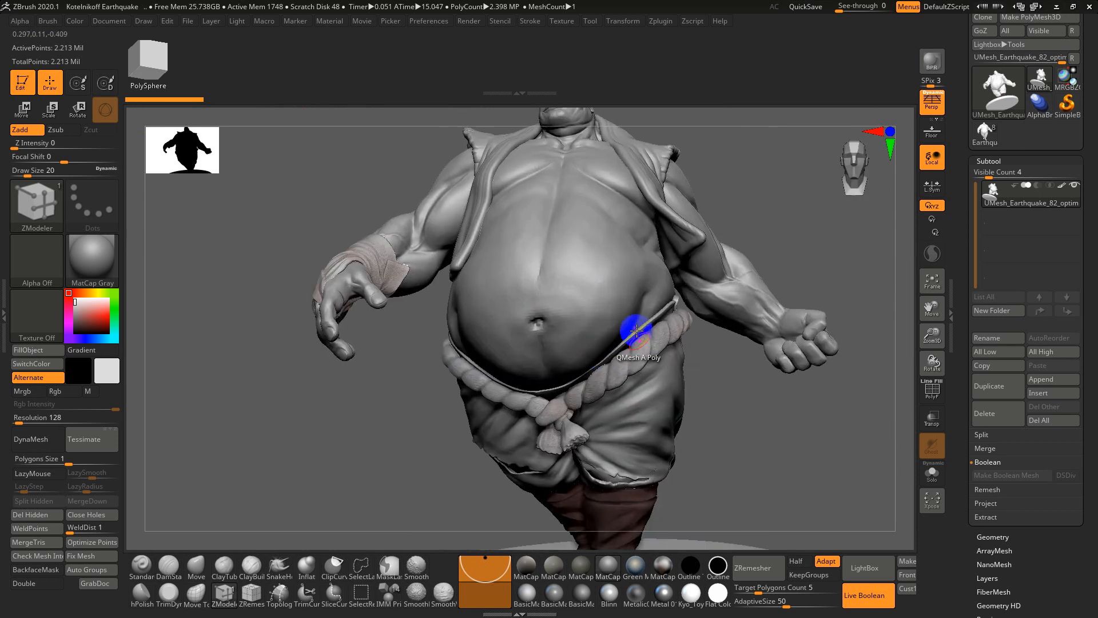
Choose the Move brush for the wrist wrap's opening above the thumb, show polyframes and set the draw size to 11
{"action": "key", "text": "s"}
{"action": "left_click_drag", "start_coordinate": [636, 323], "coordinate": [644, 324]}
{"action": "mouse_move", "coordinate": [707, 364]}
{"action": "right_mouse_down"}
{"action": "mouse_move", "coordinate": [537, 346]}
{"action": "mouse_move", "coordinate": [466, 382]}
{"action": "mouse_move", "coordinate": [341, 366]}
{"action": "mouse_move", "coordinate": [411, 359]}
{"action": "mouse_move", "coordinate": [410, 334]}
{"action": "mouse_move", "coordinate": [414, 400]}
{"action": "mouse_move", "coordinate": [452, 402]}
{"action": "mouse_move", "coordinate": [432, 473]}
{"action": "mouse_move", "coordinate": [437, 343]}
{"action": "mouse_move", "coordinate": [448, 387]}
{"action": "mouse_move", "coordinate": [445, 296]}
{"action": "mouse_move", "coordinate": [424, 288]}
{"action": "mouse_move", "coordinate": [473, 320]}
{"action": "right_mouse_up"}
{"action": "left_click", "coordinate": [196, 568]}
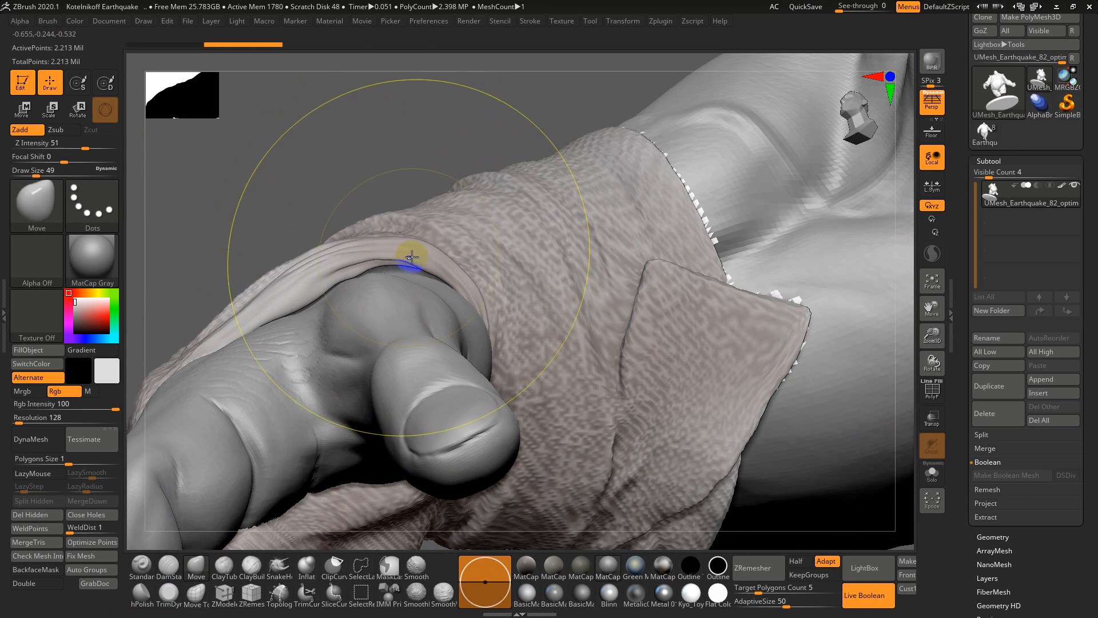
{"action": "key", "text": "shift+f"}
{"action": "key", "text": "s"}
{"action": "left_click", "coordinate": [396, 254]}
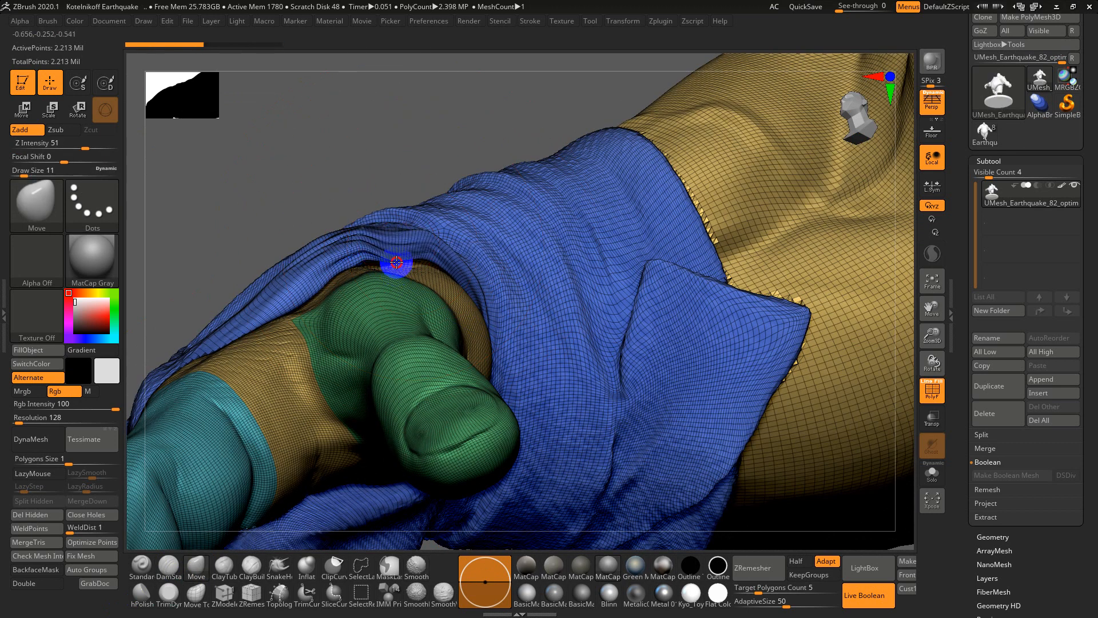
Inflate and smooth the inner rim of the wrist wrap above the thumb with the Inflat brush, undoing any stray stroke
{"action": "left_click", "coordinate": [307, 565]}
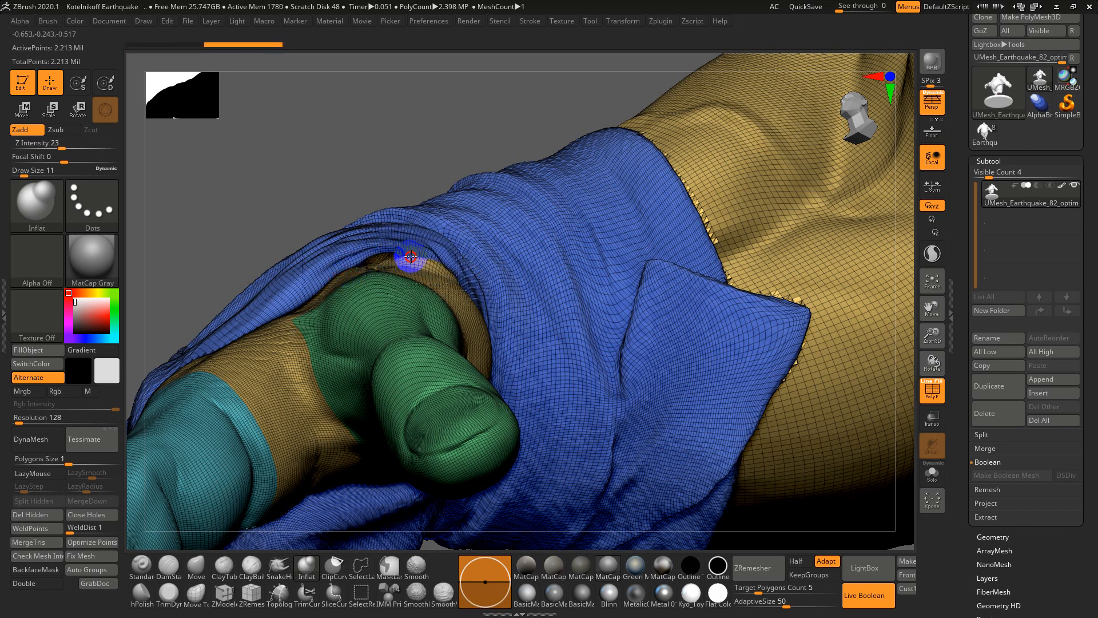
{"action": "key", "text": "ctrl"}
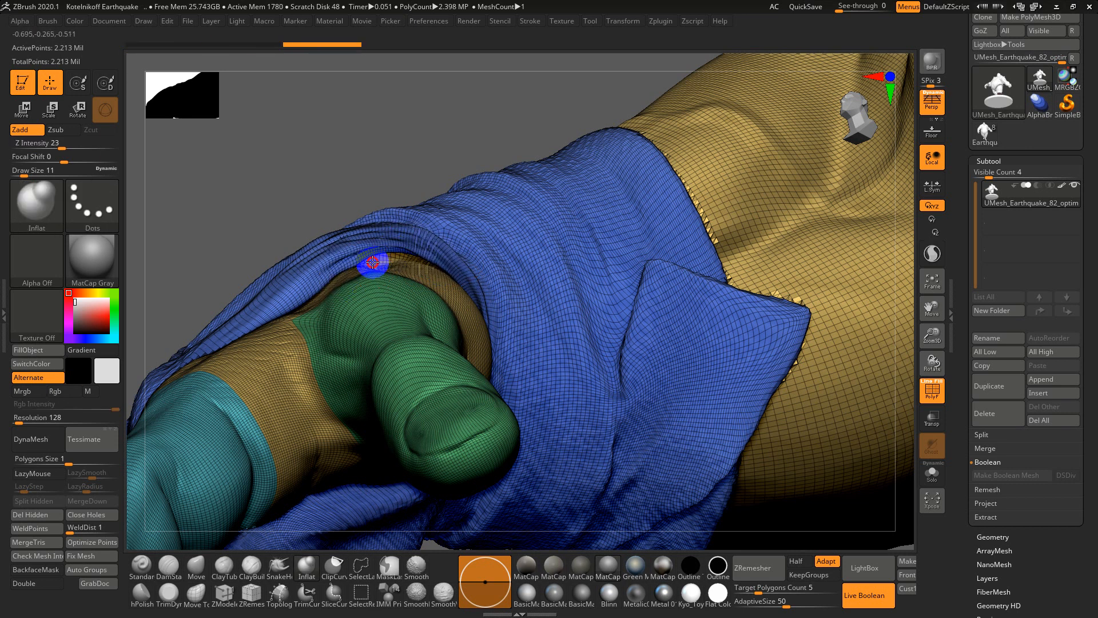
{"action": "left_click_drag", "start_coordinate": [390, 256], "coordinate": [399, 259], "text": "shift"}
{"action": "key", "text": "ctrl+z"}
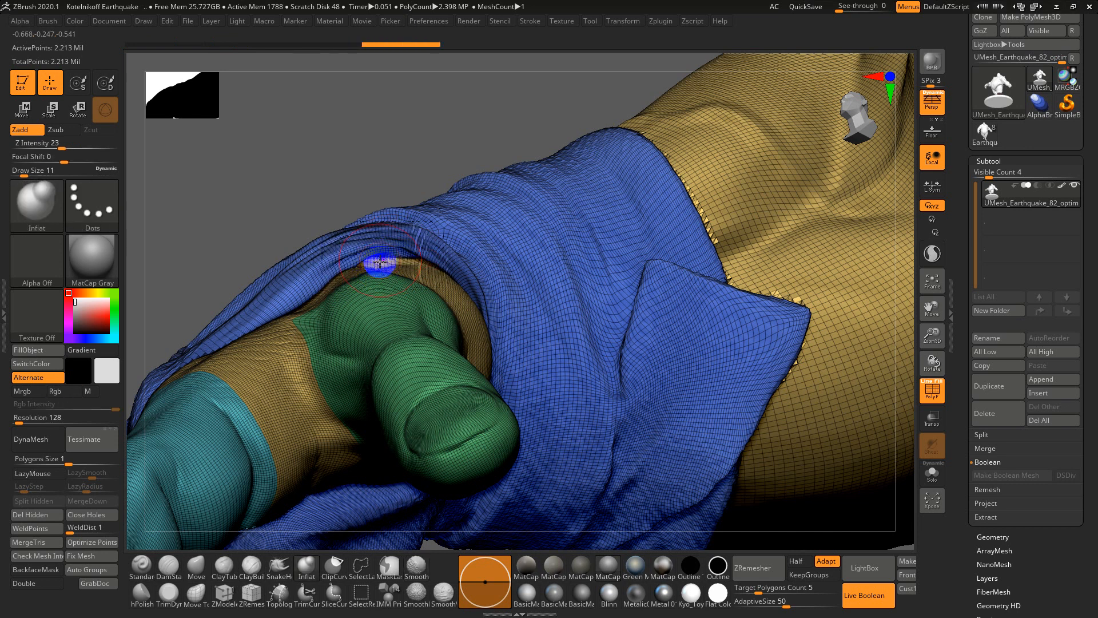
Isolate the wrist wrap polygroup and try inflating the inner flap at its opening with the draw size at 20
{"action": "left_click_drag", "start_coordinate": [287, 200], "coordinate": [344, 236]}
{"action": "left_click", "coordinate": [380, 228], "text": "ctrl+shift"}
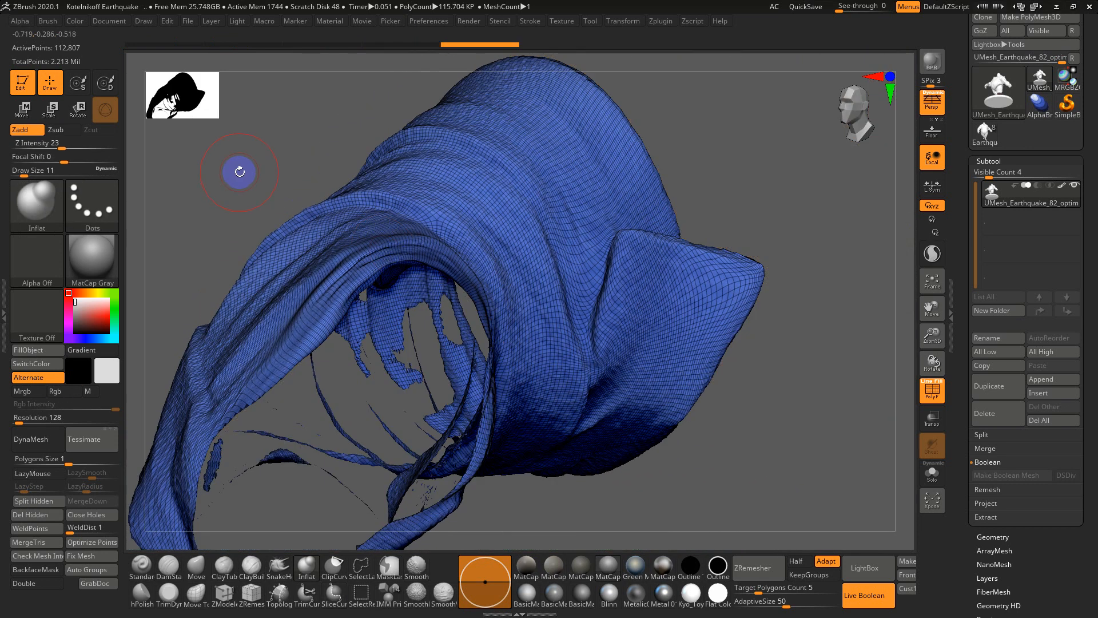
{"action": "left_click_drag", "start_coordinate": [240, 172], "coordinate": [285, 132]}
{"action": "left_click_drag", "start_coordinate": [318, 157], "coordinate": [322, 157]}
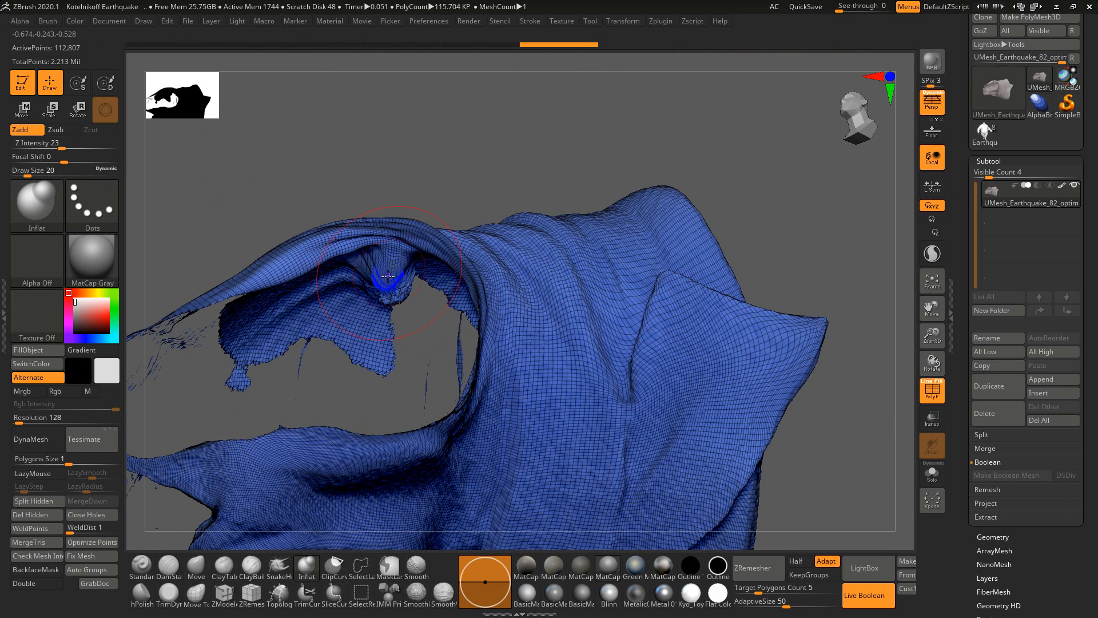
{"action": "mouse_move", "coordinate": [413, 270]}
{"action": "left_mouse_down"}
{"action": "mouse_move", "coordinate": [389, 280]}
{"action": "mouse_move", "coordinate": [428, 278]}
{"action": "left_mouse_up"}
{"action": "key", "text": "ctrl+z"}
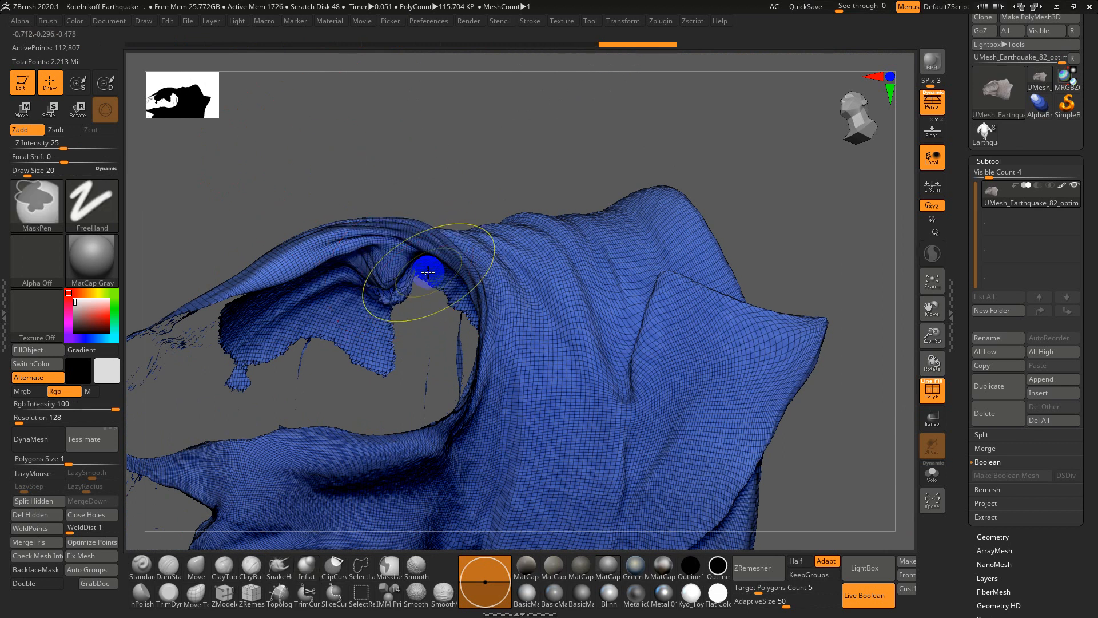
Enable BackfaceMask, undo the last flap strokes, set the Inflat Z intensity to 11 and unhide the rest of the mesh
{"action": "left_click", "coordinate": [32, 569]}
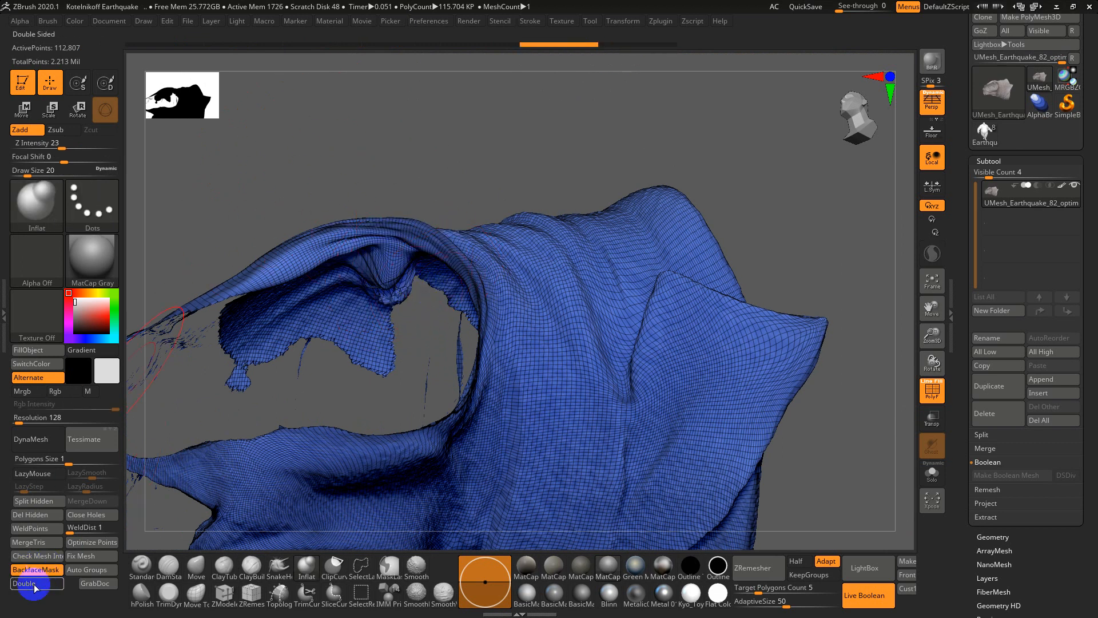
{"action": "mouse_move", "coordinate": [297, 200]}
{"action": "left_mouse_down"}
{"action": "mouse_move", "coordinate": [331, 164]}
{"action": "mouse_move", "coordinate": [440, 173]}
{"action": "mouse_move", "coordinate": [468, 186]}
{"action": "mouse_move", "coordinate": [447, 178]}
{"action": "left_mouse_up"}
{"action": "key", "text": "ctrl+z"}
{"action": "key", "text": "ctrl+z"}
{"action": "key", "text": "u"}
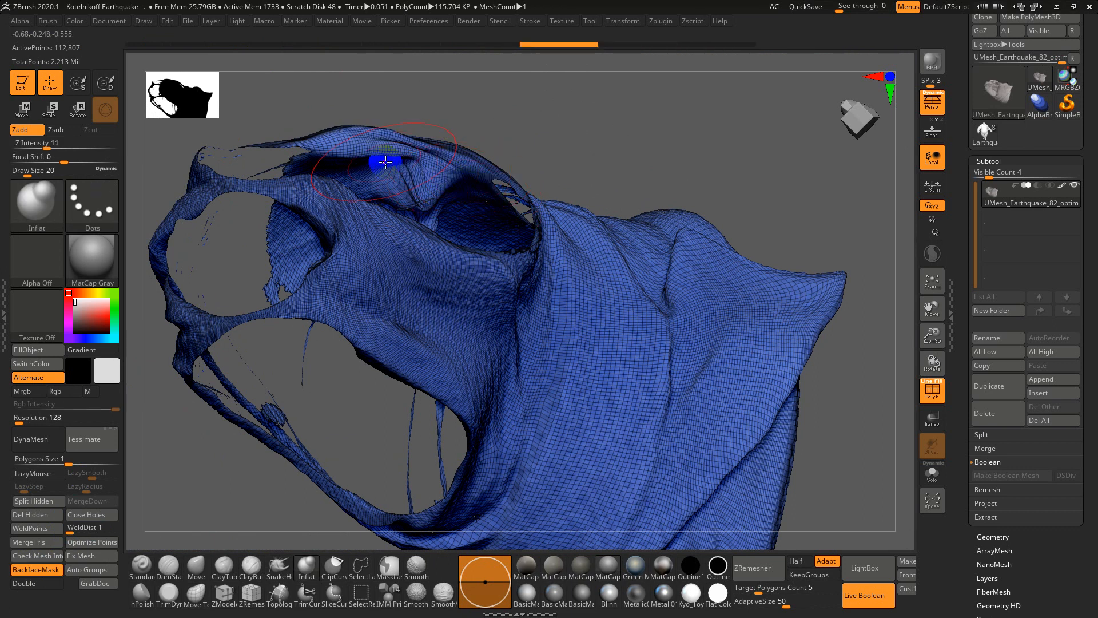
{"action": "mouse_move", "coordinate": [534, 111]}
{"action": "left_mouse_down"}
{"action": "mouse_move", "coordinate": [517, 90]}
{"action": "mouse_move", "coordinate": [392, 80]}
{"action": "mouse_move", "coordinate": [368, 140]}
{"action": "mouse_move", "coordinate": [453, 160]}
{"action": "left_mouse_up"}
{"action": "left_click", "coordinate": [518, 89], "text": "ctrl+shift"}
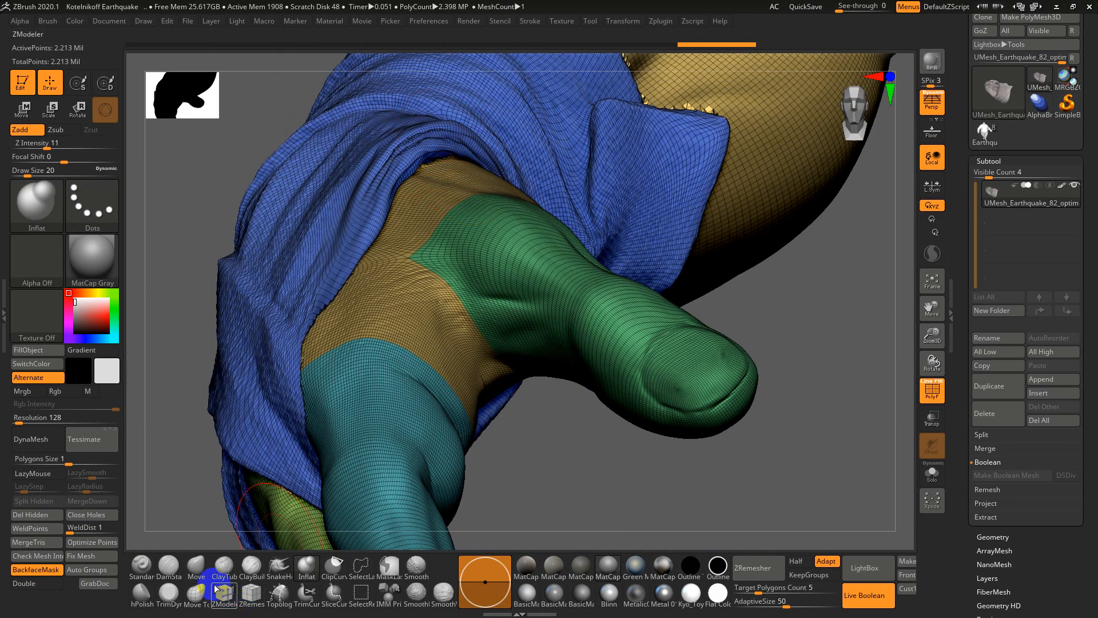
Choose the Move brush for the wrist wrap and turn off the polyframes
{"action": "left_click", "coordinate": [197, 566]}
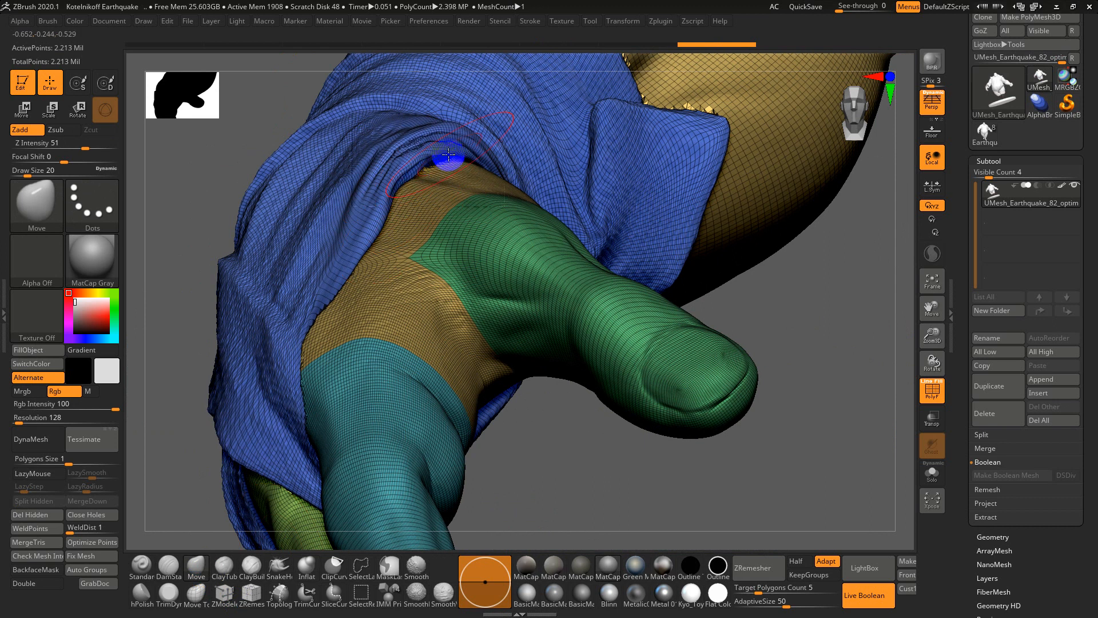
{"action": "mouse_move", "coordinate": [571, 481]}
{"action": "left_mouse_down"}
{"action": "mouse_move", "coordinate": [552, 449]}
{"action": "mouse_move", "coordinate": [669, 464]}
{"action": "left_mouse_up"}
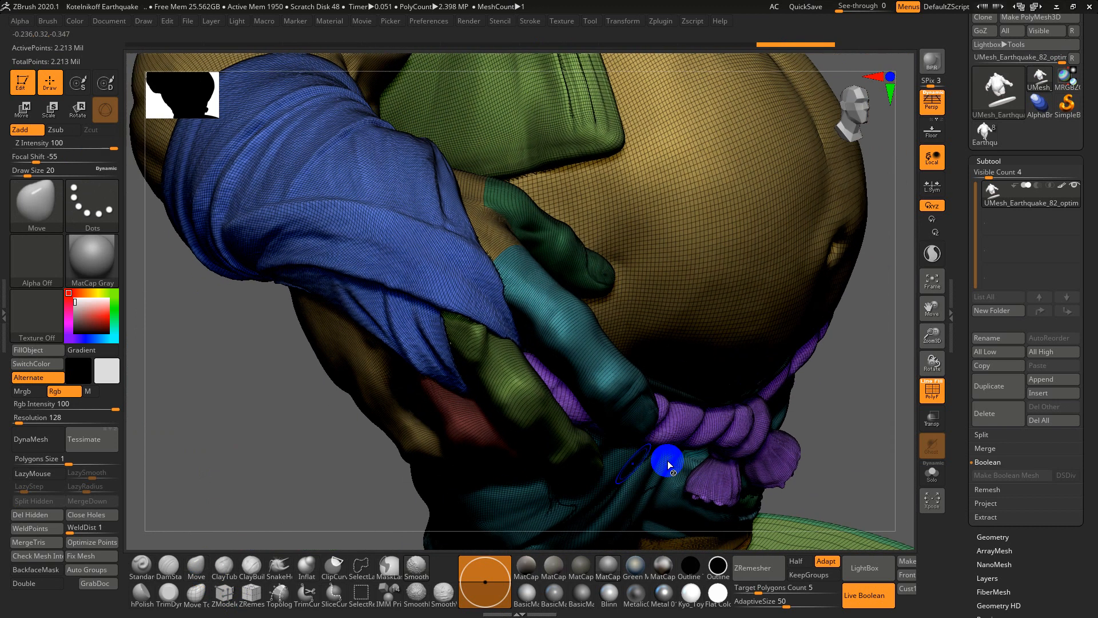
{"action": "key", "text": "shift+f"}
{"action": "key", "text": "g"}
{"action": "left_click", "coordinate": [578, 343]}
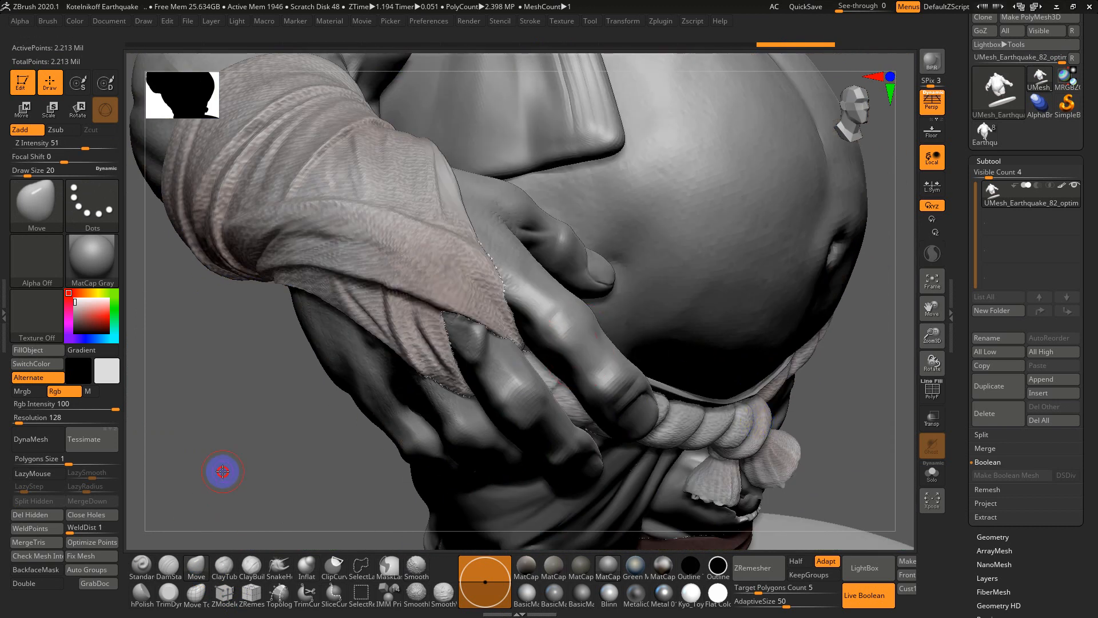
Convert the whole merged figure and base to a DynaMesh with resolution 528
{"action": "left_click_drag", "start_coordinate": [222, 471], "coordinate": [199, 409], "text": "alt"}
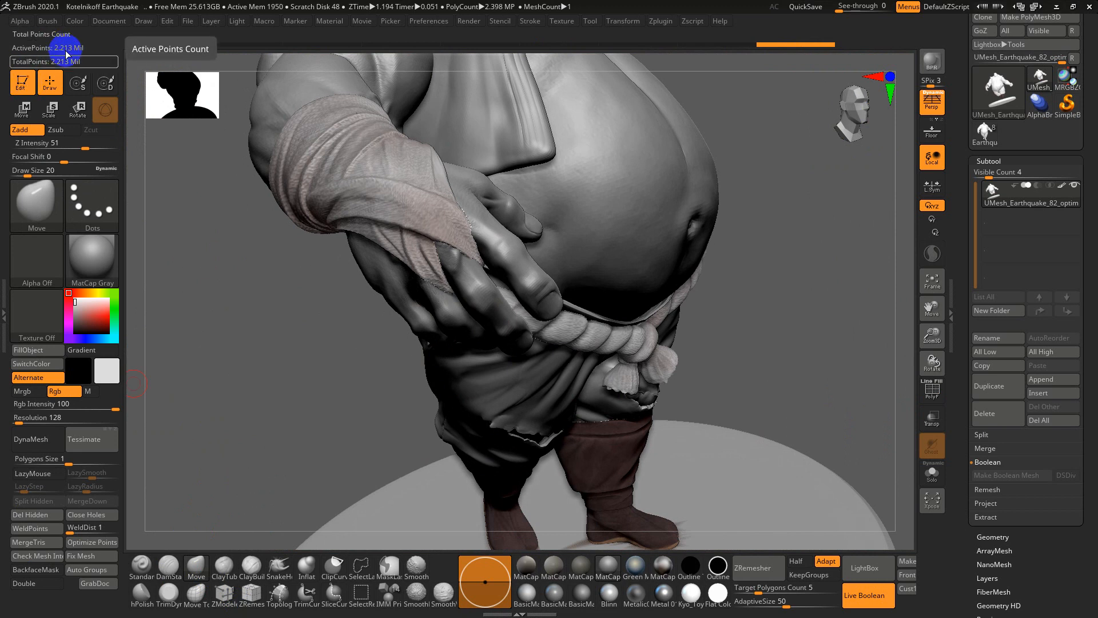
{"action": "left_click_drag", "start_coordinate": [265, 400], "coordinate": [235, 380]}
{"action": "mouse_move", "coordinate": [324, 448]}
{"action": "left_mouse_down", "text": "alt"}
{"action": "mouse_move", "coordinate": [223, 460]}
{"action": "mouse_move", "coordinate": [305, 445]}
{"action": "left_mouse_up", "text": "alt"}
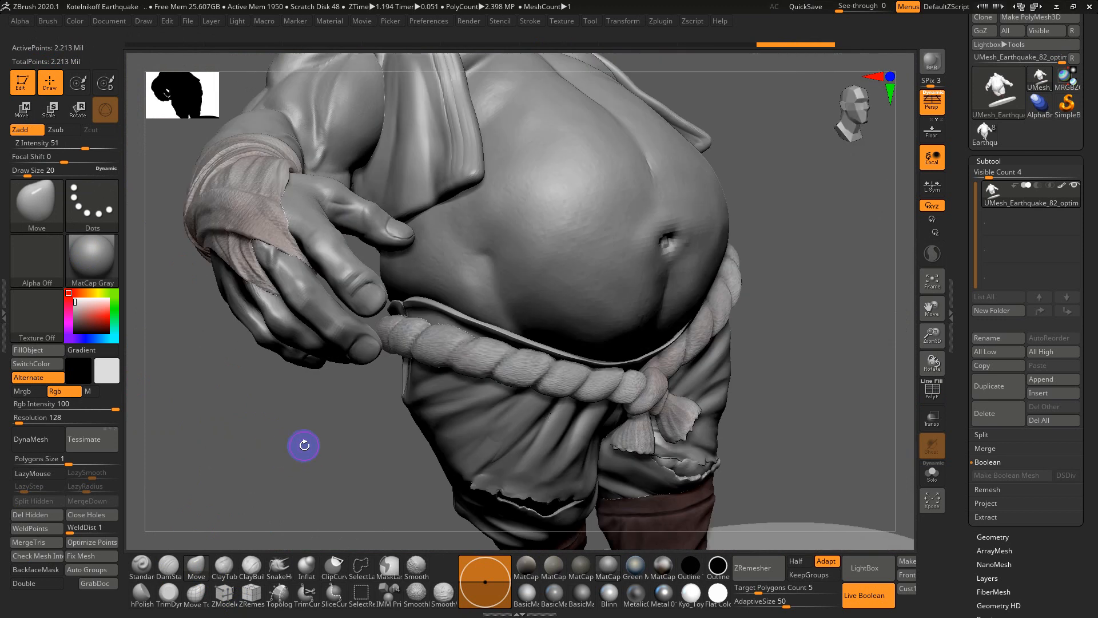
{"action": "left_click", "coordinate": [39, 449]}
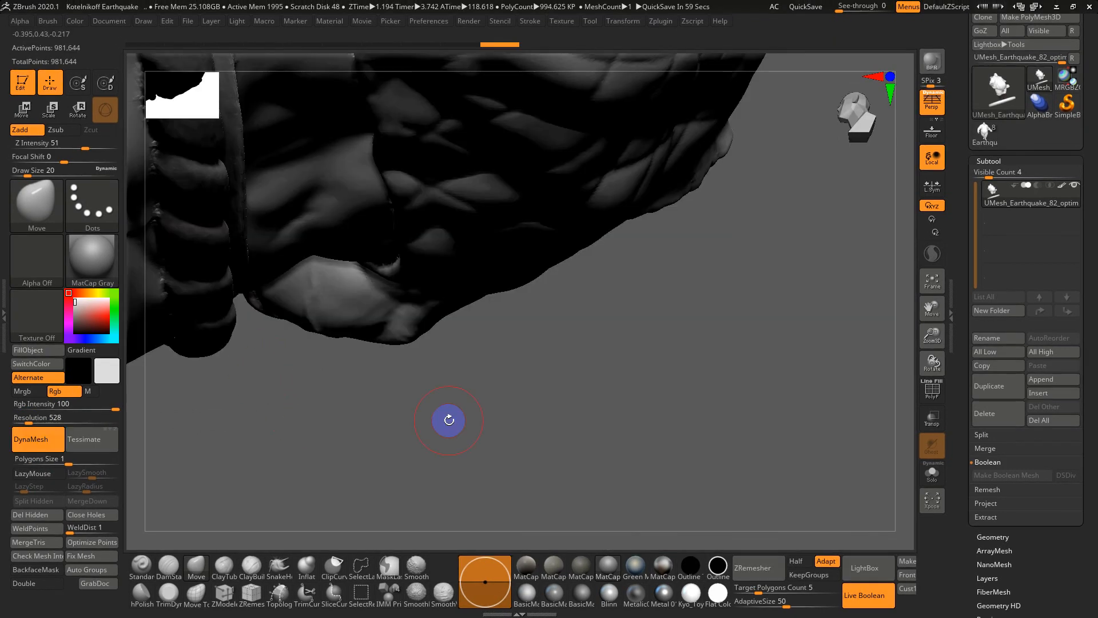
Examine the DynaMeshed figure from the legs and base up to the robe collar for holes and jagged seams
{"action": "left_click_drag", "start_coordinate": [449, 419], "coordinate": [353, 434]}
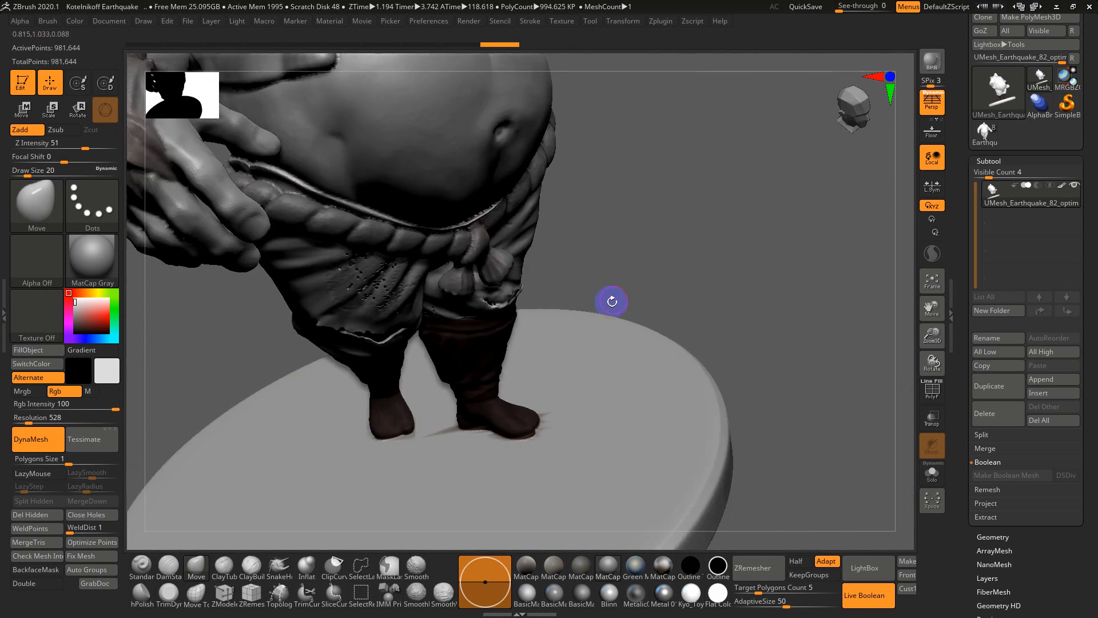
{"action": "left_click_drag", "start_coordinate": [646, 261], "coordinate": [650, 478], "text": "alt"}
{"action": "mouse_move", "coordinate": [664, 240]}
{"action": "left_mouse_down", "text": "alt"}
{"action": "mouse_move", "coordinate": [722, 416]}
{"action": "mouse_move", "coordinate": [578, 165]}
{"action": "left_mouse_up", "text": "alt"}
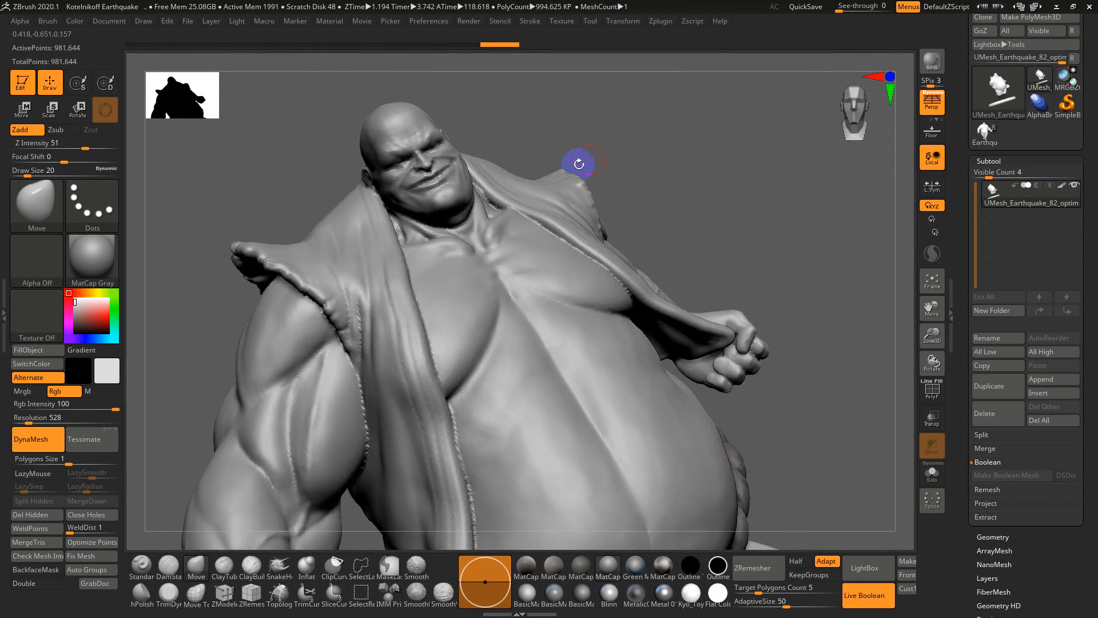
{"action": "left_click_drag", "start_coordinate": [662, 194], "coordinate": [348, 168]}
{"action": "key", "text": "shift"}
{"action": "left_click_drag", "start_coordinate": [446, 142], "coordinate": [454, 128], "text": "shift"}
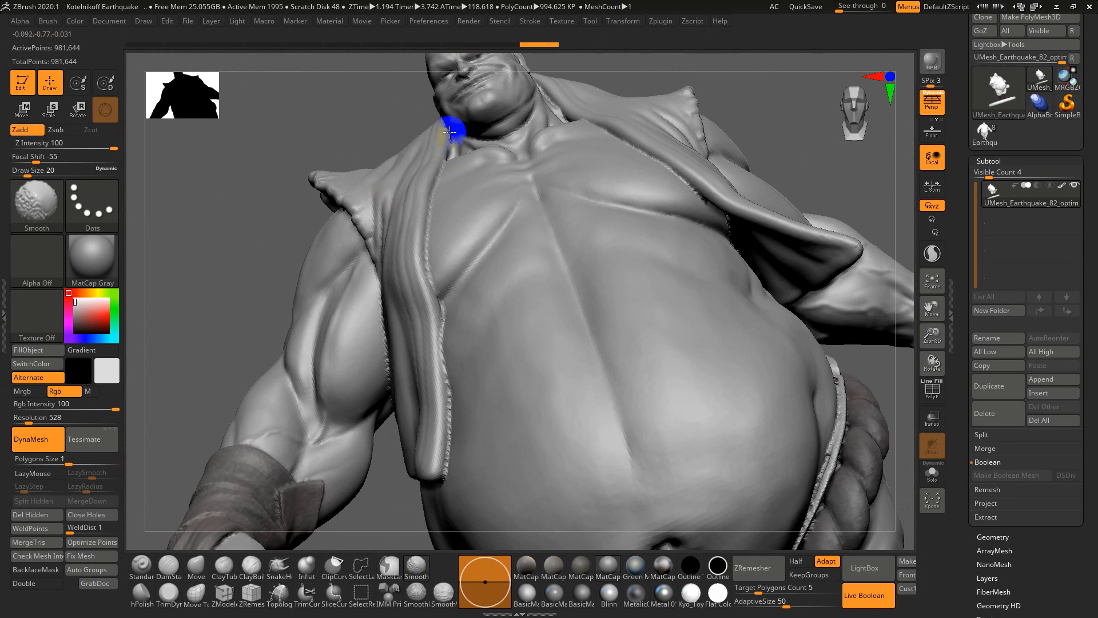
{"action": "mouse_move", "coordinate": [393, 99]}
{"action": "left_mouse_down"}
{"action": "mouse_move", "coordinate": [367, 113]}
{"action": "mouse_move", "coordinate": [367, 196]}
{"action": "mouse_move", "coordinate": [306, 214]}
{"action": "mouse_move", "coordinate": [309, 284]}
{"action": "left_mouse_up"}
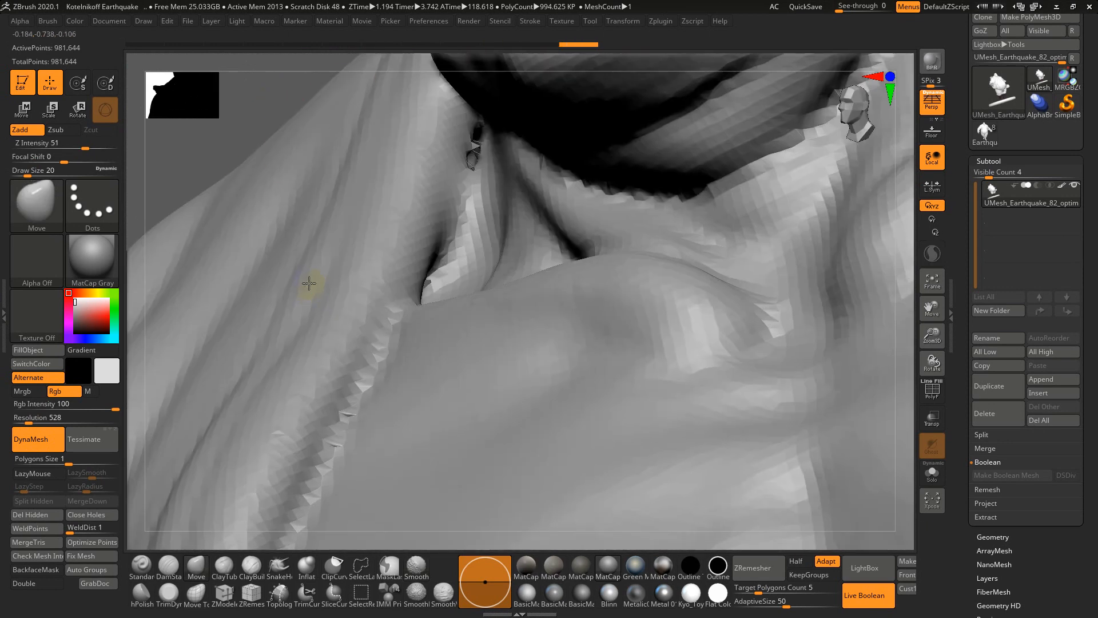
{"action": "left_click_drag", "start_coordinate": [299, 45], "coordinate": [320, 142], "text": "alt"}
Reduce the draw size to 14 at the small hole between collar and neck and choose the Inflat brush
{"action": "key", "text": "s"}
{"action": "left_click_drag", "start_coordinate": [486, 247], "coordinate": [483, 247]}
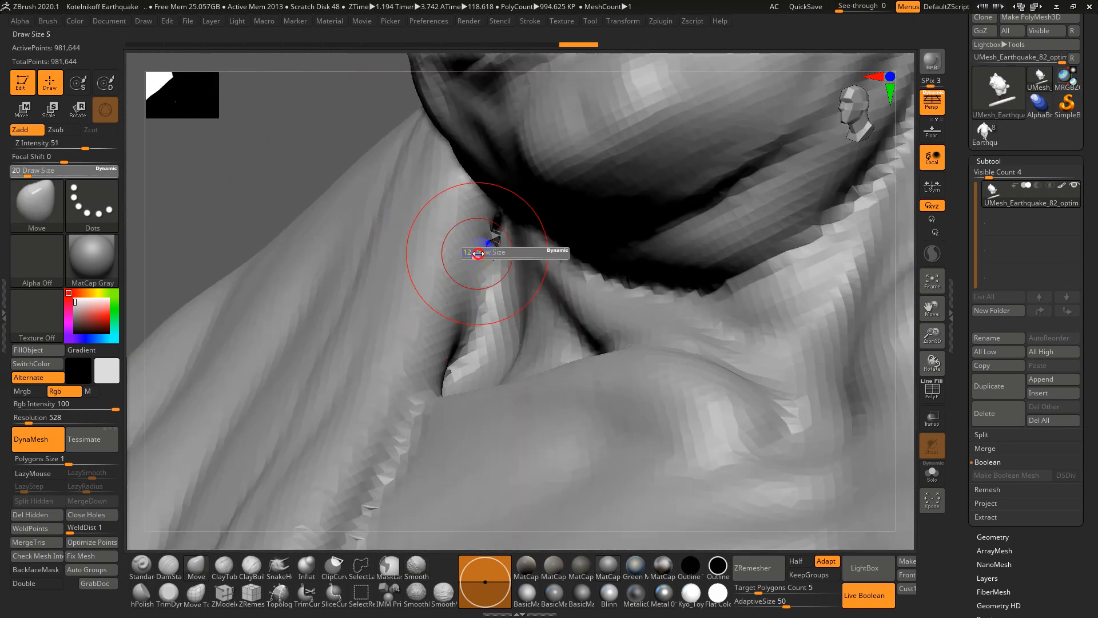
{"action": "key", "text": "s"}
{"action": "left_click", "coordinate": [490, 245]}
{"action": "left_click", "coordinate": [362, 562]}
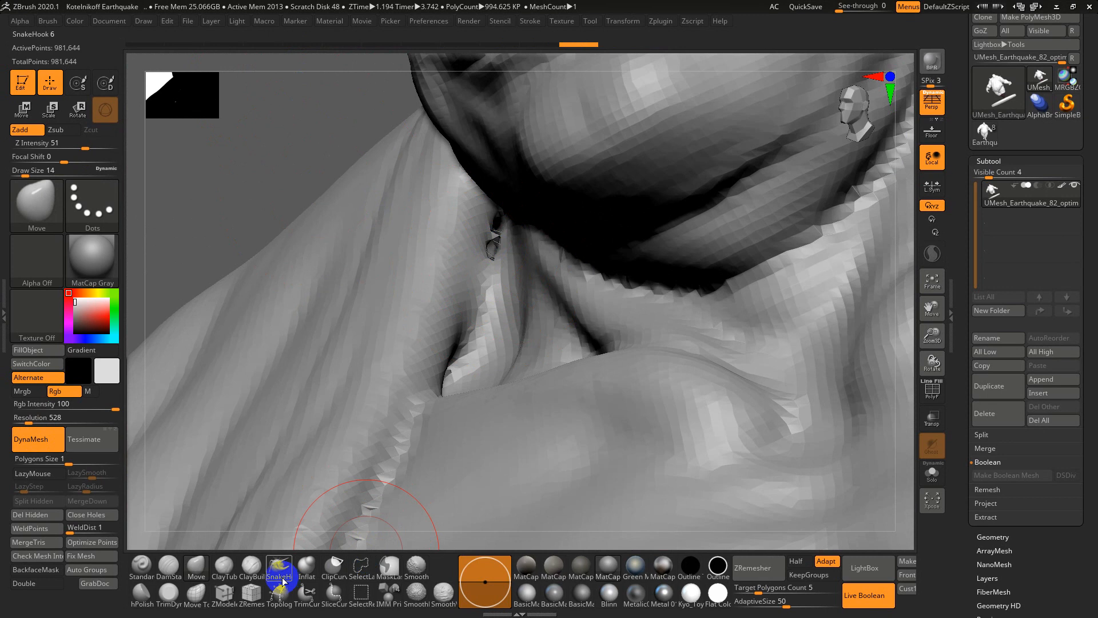
{"action": "left_click", "coordinate": [307, 572]}
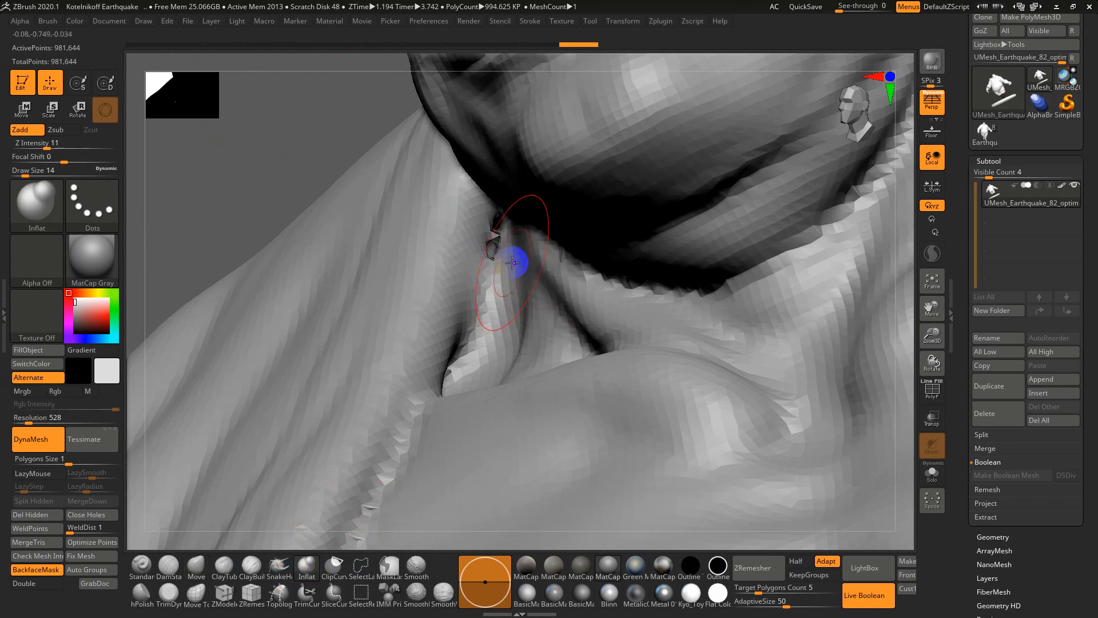
Try to inflate the hole between collar and neck at draw size 3 and update the DynaMesh
{"action": "key", "text": "s"}
{"action": "key", "text": "s"}
{"action": "left_click_drag", "start_coordinate": [502, 229], "coordinate": [503, 229]}
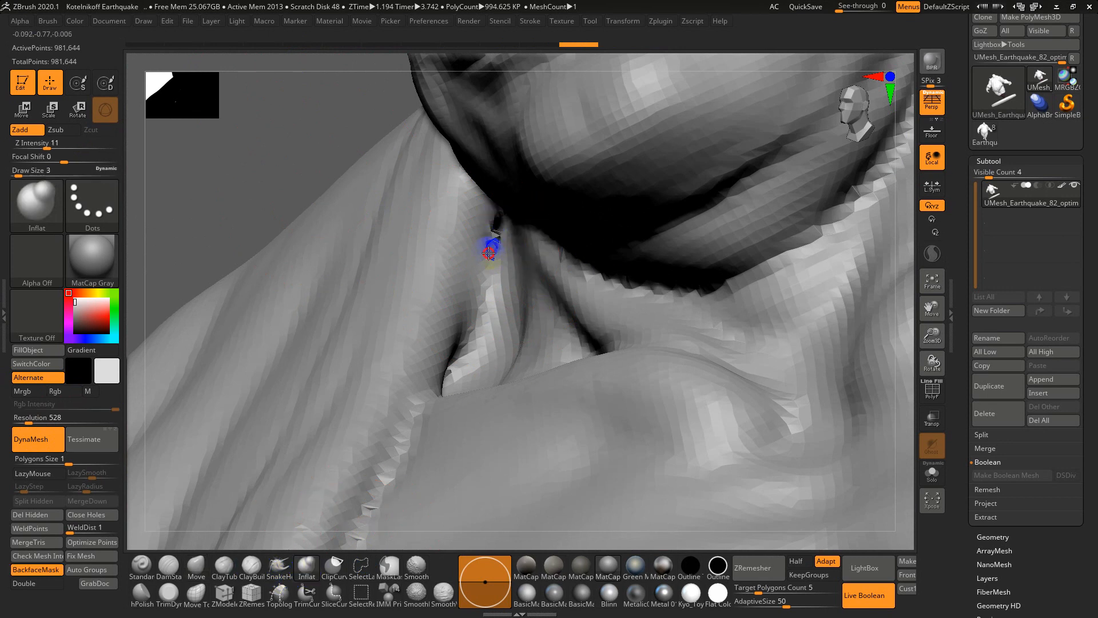
{"action": "key", "text": "ctrl"}
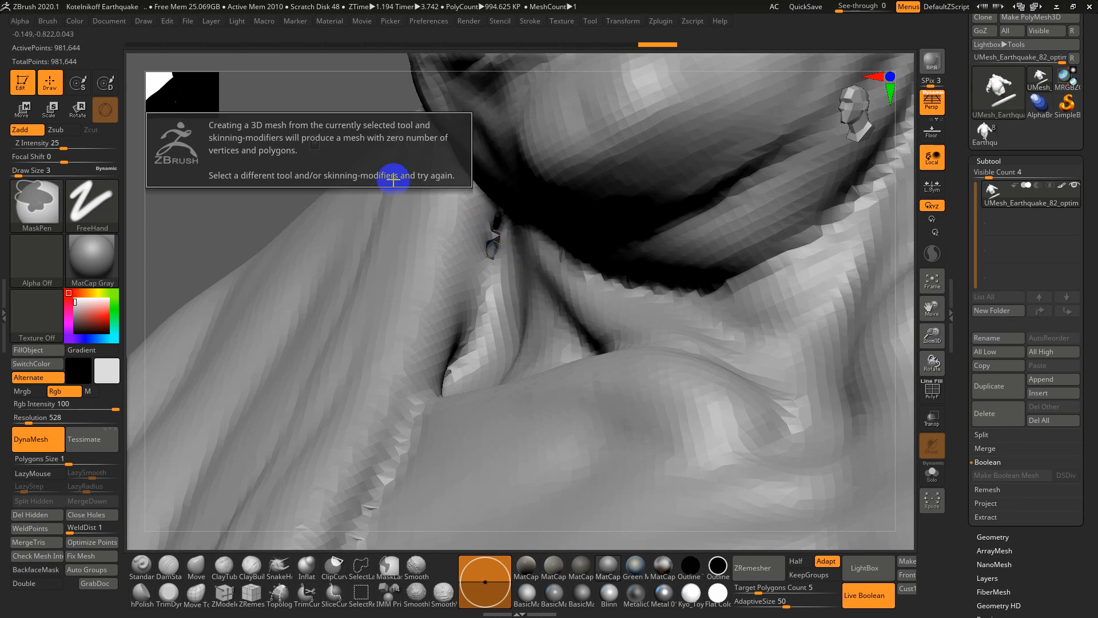
{"action": "left_click", "coordinate": [343, 137]}
Inflate the collar and neck surfaces together at draw size 18 and update the DynaMesh to close the hole
{"action": "key", "text": "s"}
{"action": "left_click_drag", "start_coordinate": [511, 241], "coordinate": [520, 242]}
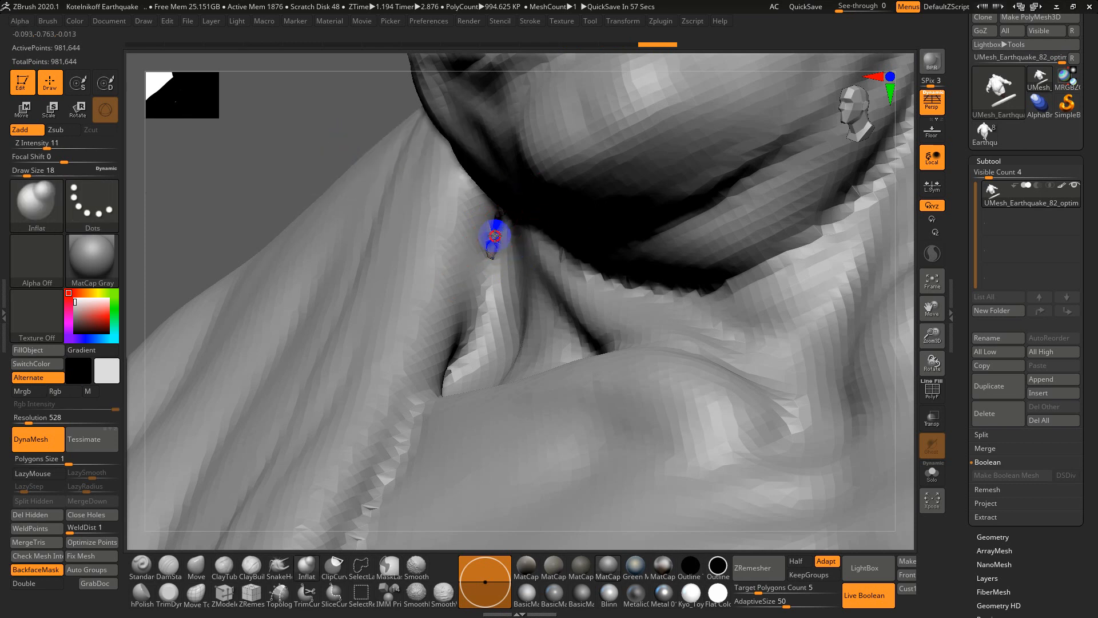
{"action": "key", "text": "ctrl"}
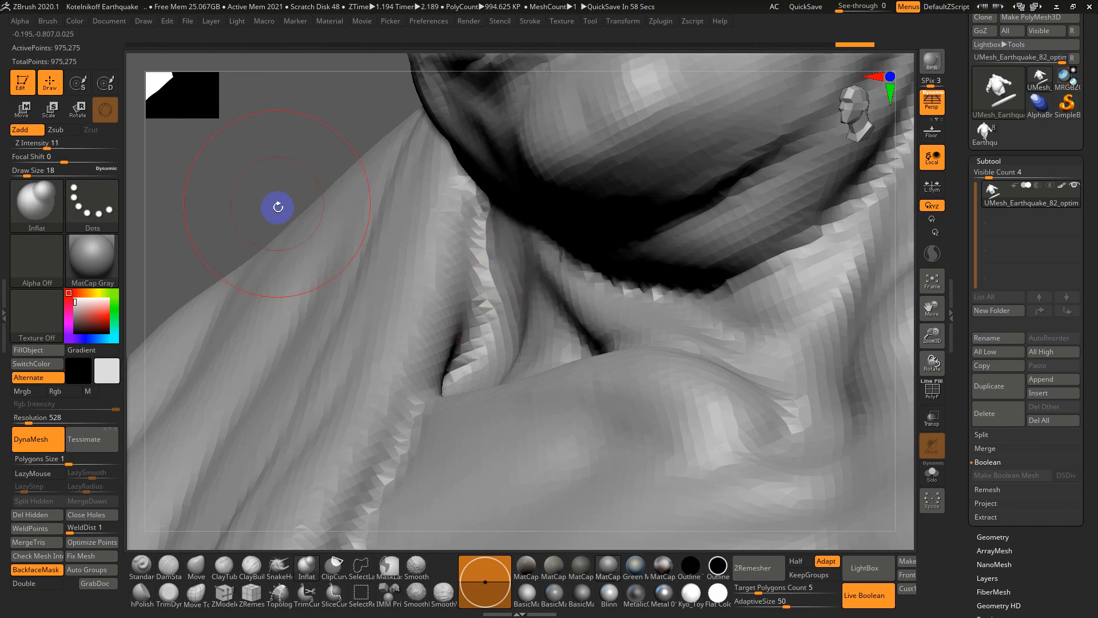
Set the Inflat draw size to 54 and inflate the perforated trouser leg below the rope belt, undoing an unwanted stroke
{"action": "left_click_drag", "start_coordinate": [251, 169], "coordinate": [196, 70], "text": "alt"}
{"action": "left_click_drag", "start_coordinate": [337, 269], "coordinate": [470, 171], "text": "alt"}
{"action": "left_click_drag", "start_coordinate": [446, 309], "coordinate": [527, 152], "text": "alt"}
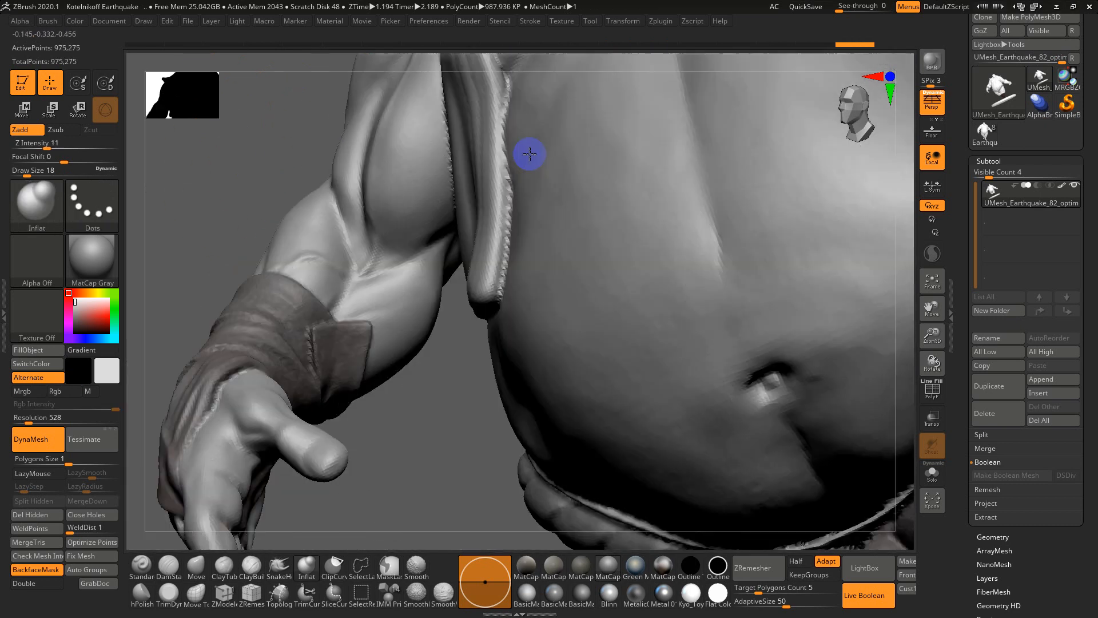
{"action": "left_click_drag", "start_coordinate": [400, 395], "coordinate": [459, 252], "text": "alt"}
{"action": "left_click_drag", "start_coordinate": [473, 407], "coordinate": [478, 332], "text": "alt"}
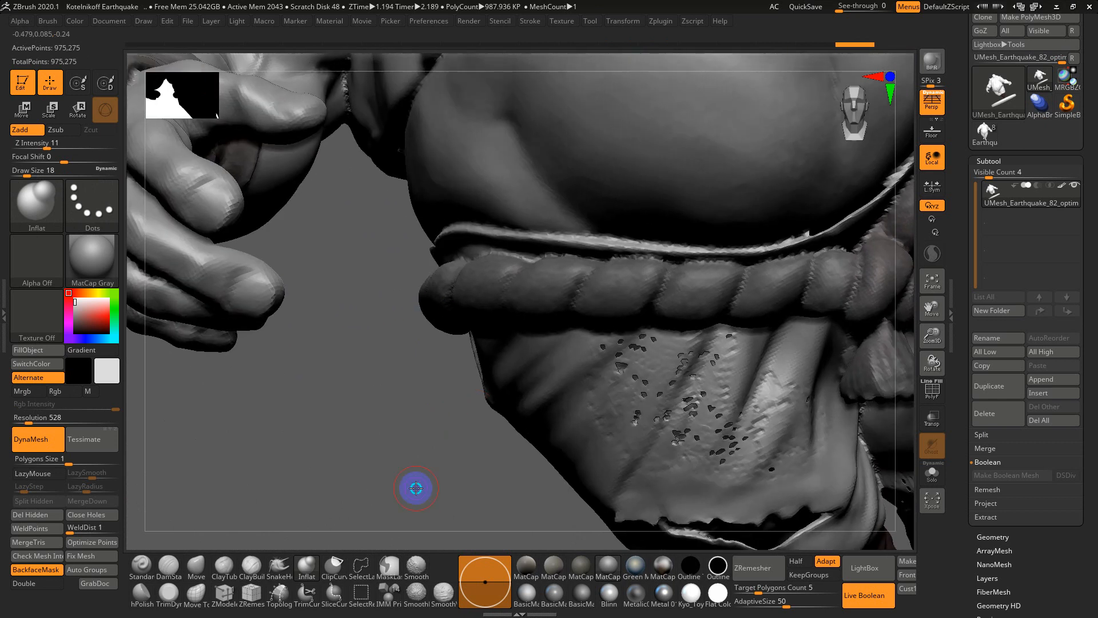
{"action": "mouse_move", "coordinate": [417, 488]}
{"action": "left_mouse_down", "text": "alt"}
{"action": "mouse_move", "coordinate": [358, 435]}
{"action": "mouse_move", "coordinate": [366, 375]}
{"action": "left_mouse_up", "text": "alt"}
{"action": "key", "text": "s"}
{"action": "left_click_drag", "start_coordinate": [524, 314], "coordinate": [542, 316]}
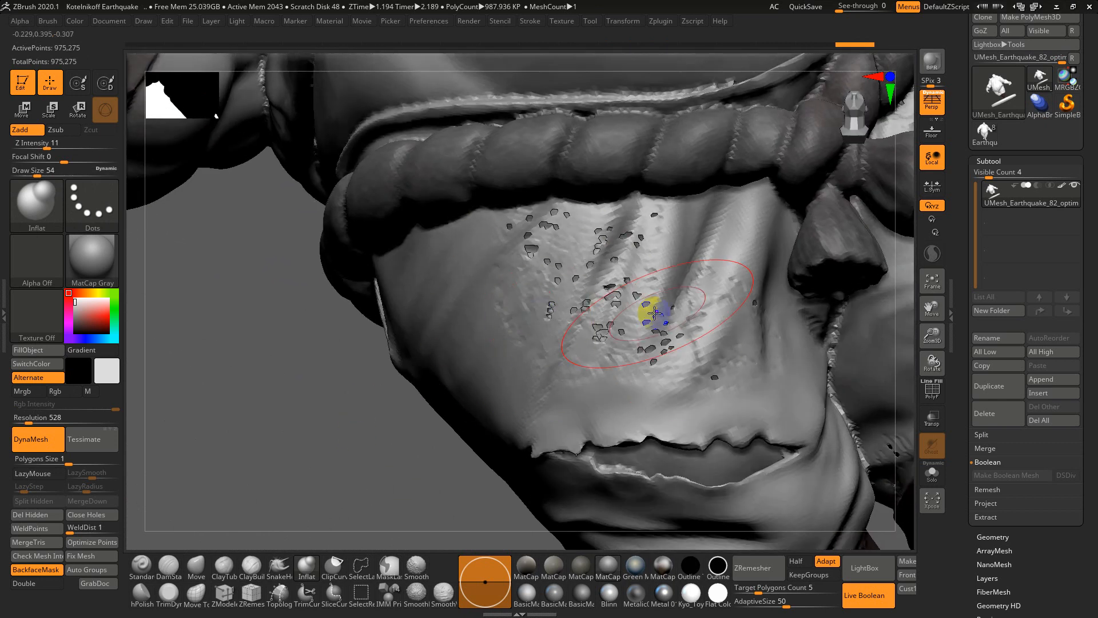
{"action": "mouse_move", "coordinate": [654, 311]}
{"action": "left_mouse_down"}
{"action": "mouse_move", "coordinate": [714, 341]}
{"action": "mouse_move", "coordinate": [760, 332]}
{"action": "left_mouse_up"}
{"action": "key", "text": "ctrl+z"}
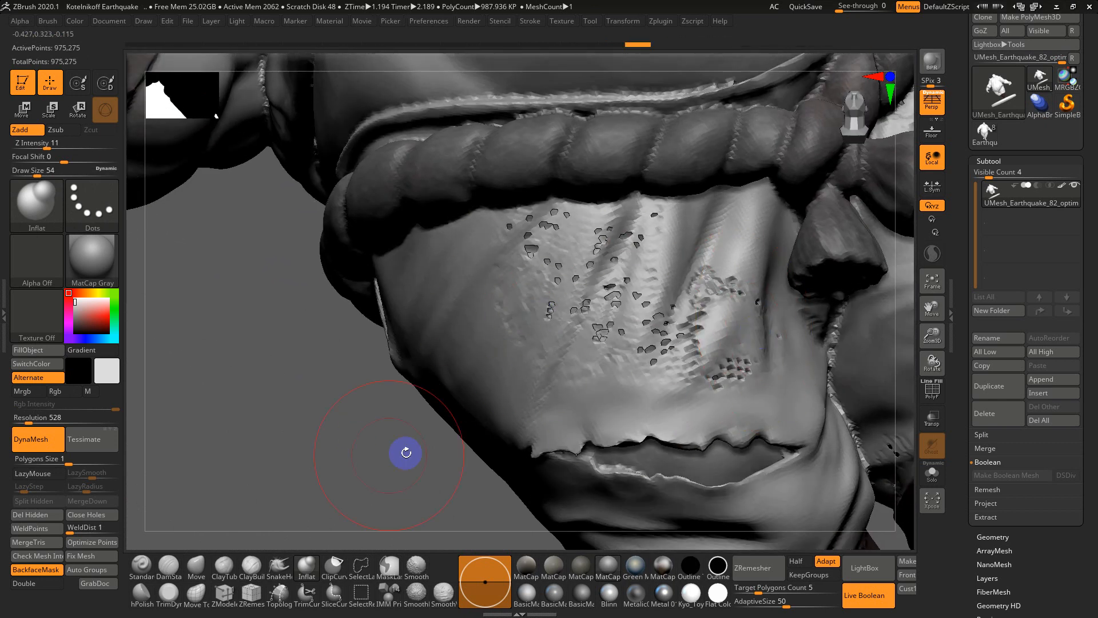
Undo the stray Inflat strokes and switch the material to BasicMaterial2 for inspecting the trouser holes
{"action": "mouse_move", "coordinate": [381, 428]}
{"action": "left_mouse_down", "text": "alt"}
{"action": "mouse_move", "coordinate": [365, 412]}
{"action": "mouse_move", "coordinate": [204, 397]}
{"action": "mouse_move", "coordinate": [236, 439]}
{"action": "left_mouse_up", "text": "alt"}
{"action": "left_click", "coordinate": [237, 440]}
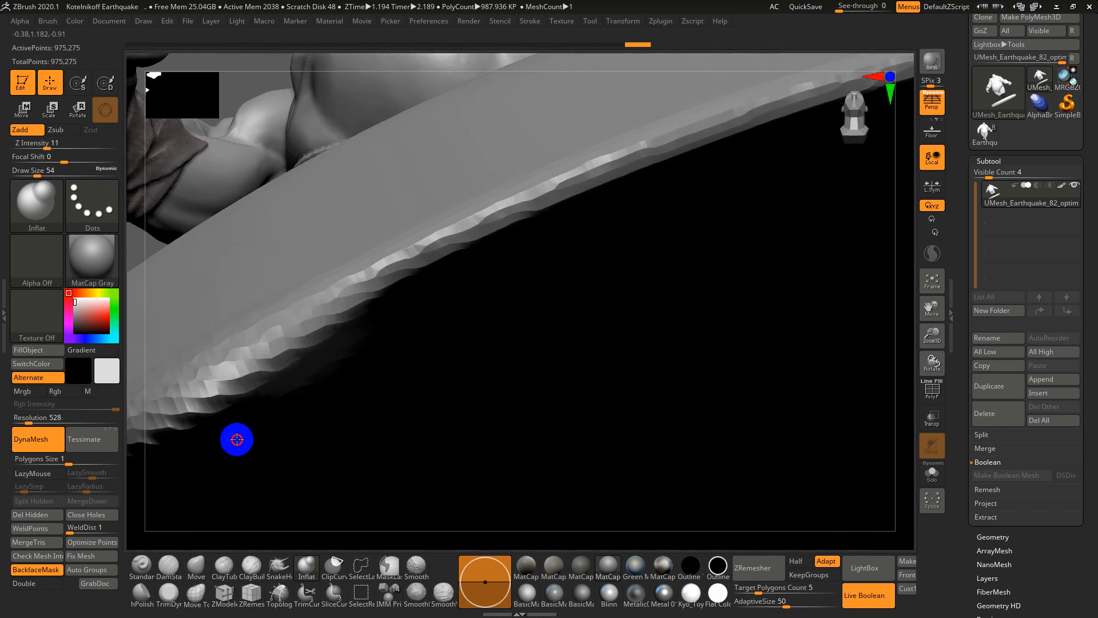
{"action": "key", "text": "ctrl+z"}
{"action": "mouse_move", "coordinate": [176, 294]}
{"action": "right_mouse_down"}
{"action": "mouse_move", "coordinate": [201, 345]}
{"action": "mouse_move", "coordinate": [628, 419]}
{"action": "mouse_move", "coordinate": [801, 503]}
{"action": "right_mouse_up"}
{"action": "mouse_move", "coordinate": [466, 231]}
{"action": "right_mouse_down", "text": "alt"}
{"action": "mouse_move", "coordinate": [454, 287]}
{"action": "mouse_move", "coordinate": [380, 235]}
{"action": "mouse_move", "coordinate": [508, 267]}
{"action": "right_mouse_up", "text": "alt"}
{"action": "mouse_move", "coordinate": [343, 212]}
{"action": "left_mouse_down"}
{"action": "mouse_move", "coordinate": [221, 245]}
{"action": "mouse_move", "coordinate": [267, 238]}
{"action": "left_mouse_up"}
{"action": "key", "text": "ctrl+z"}
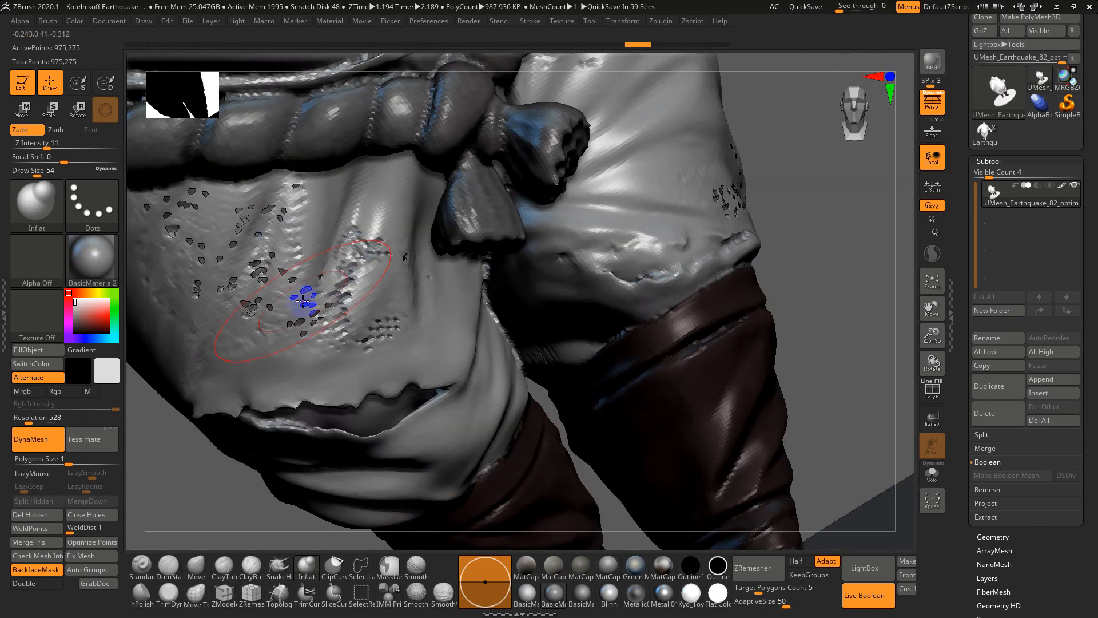
Inflate the perforated front of the trouser leg below the rope belt so its surfaces overlap across the holes
{"action": "mouse_move", "coordinate": [303, 302]}
{"action": "left_mouse_down"}
{"action": "mouse_move", "coordinate": [258, 265]}
{"action": "mouse_move", "coordinate": [196, 250]}
{"action": "mouse_move", "coordinate": [175, 220]}
{"action": "left_mouse_up"}
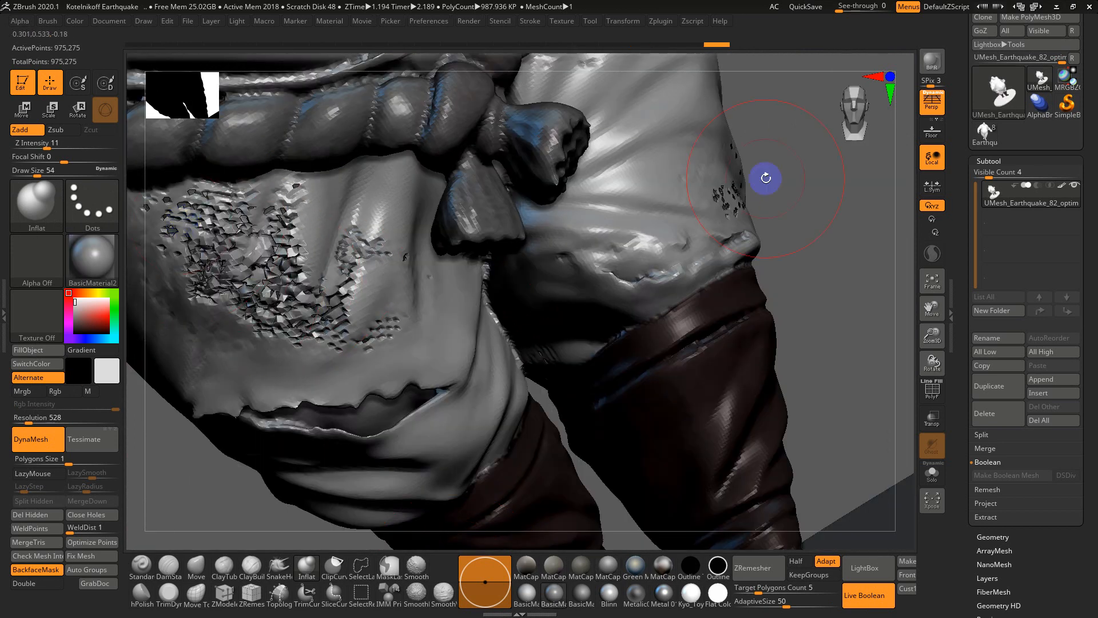
{"action": "right_click_drag", "start_coordinate": [767, 177], "coordinate": [675, 168]}
{"action": "mouse_move", "coordinate": [249, 474]}
{"action": "right_mouse_down"}
{"action": "mouse_move", "coordinate": [238, 444]}
{"action": "mouse_move", "coordinate": [252, 427]}
{"action": "mouse_move", "coordinate": [245, 441]}
{"action": "right_mouse_up"}
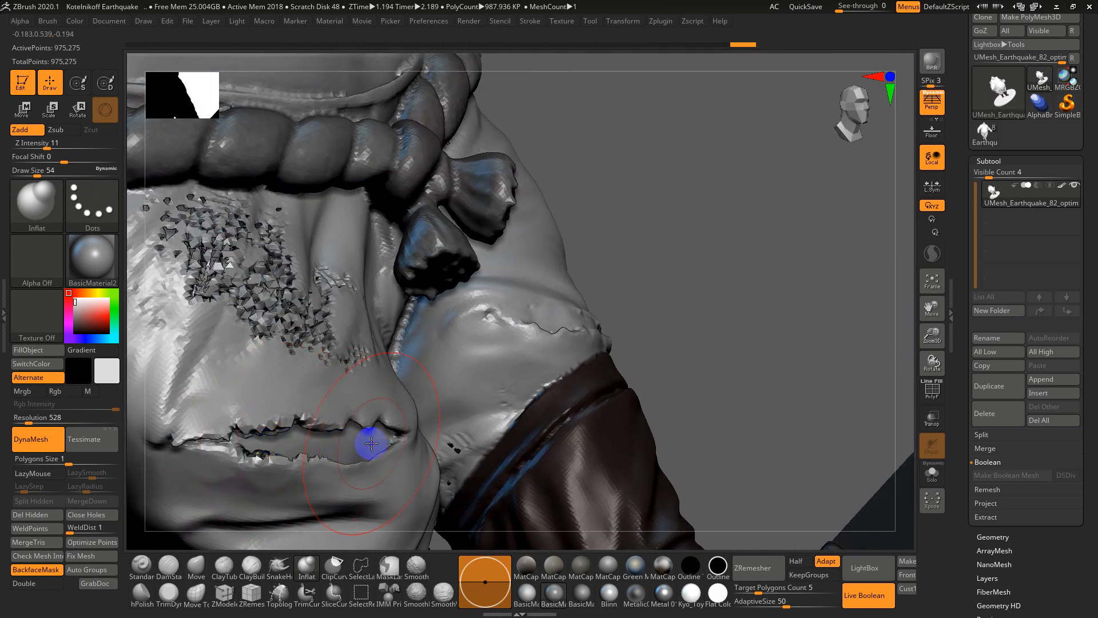
{"action": "mouse_move", "coordinate": [393, 437]}
{"action": "right_mouse_down"}
{"action": "mouse_move", "coordinate": [682, 318]}
{"action": "mouse_move", "coordinate": [640, 356]}
{"action": "mouse_move", "coordinate": [650, 314]}
{"action": "right_mouse_up"}
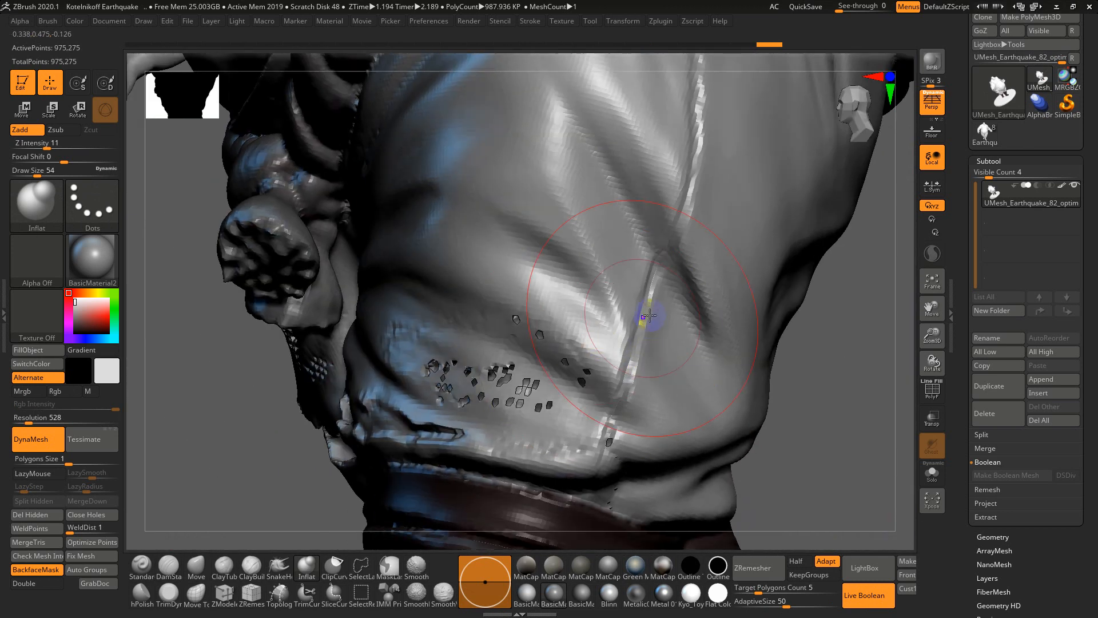
Inflate the holes on the side of the other trouser leg above the boot, update the DynaMesh and smooth the area
{"action": "mouse_move", "coordinate": [600, 314]}
{"action": "left_mouse_down"}
{"action": "mouse_move", "coordinate": [559, 366]}
{"action": "mouse_move", "coordinate": [492, 376]}
{"action": "mouse_move", "coordinate": [525, 377]}
{"action": "left_mouse_up"}
{"action": "key", "text": "ctrl"}
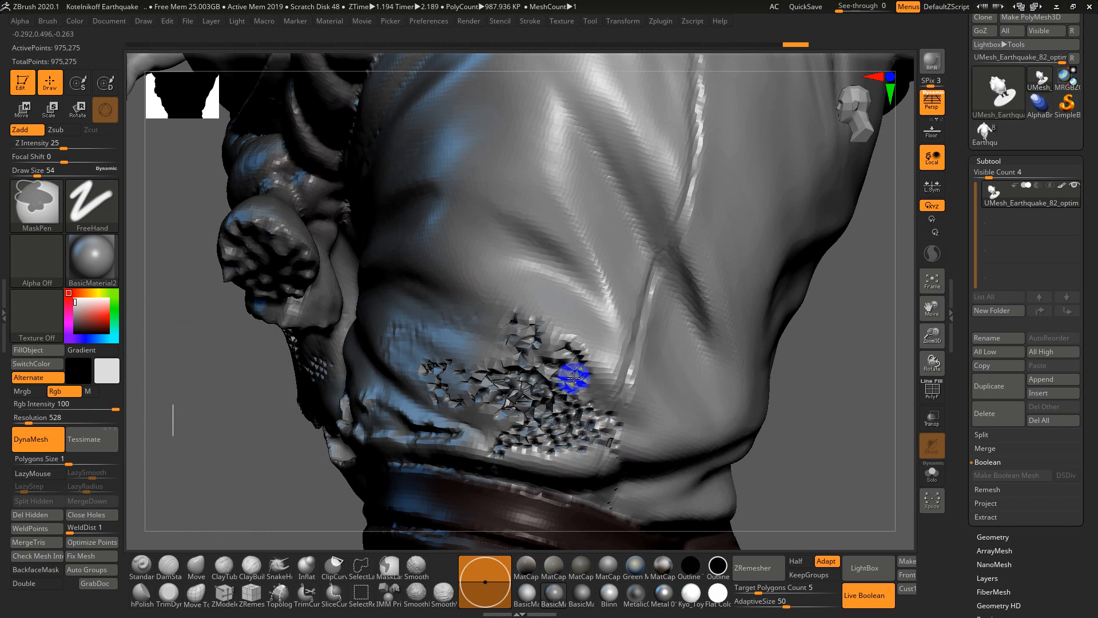
{"action": "left_click_drag", "start_coordinate": [548, 387], "coordinate": [612, 446], "text": "shift"}
Reduce the draw size to 16, patch the remaining hole at the trouser's side seam and update the DynaMesh again
{"action": "key", "text": "bracketleft"}
{"action": "key", "text": "bracketleft"}
{"action": "key", "text": "bracketleft"}
{"action": "key", "text": "bracketleft"}
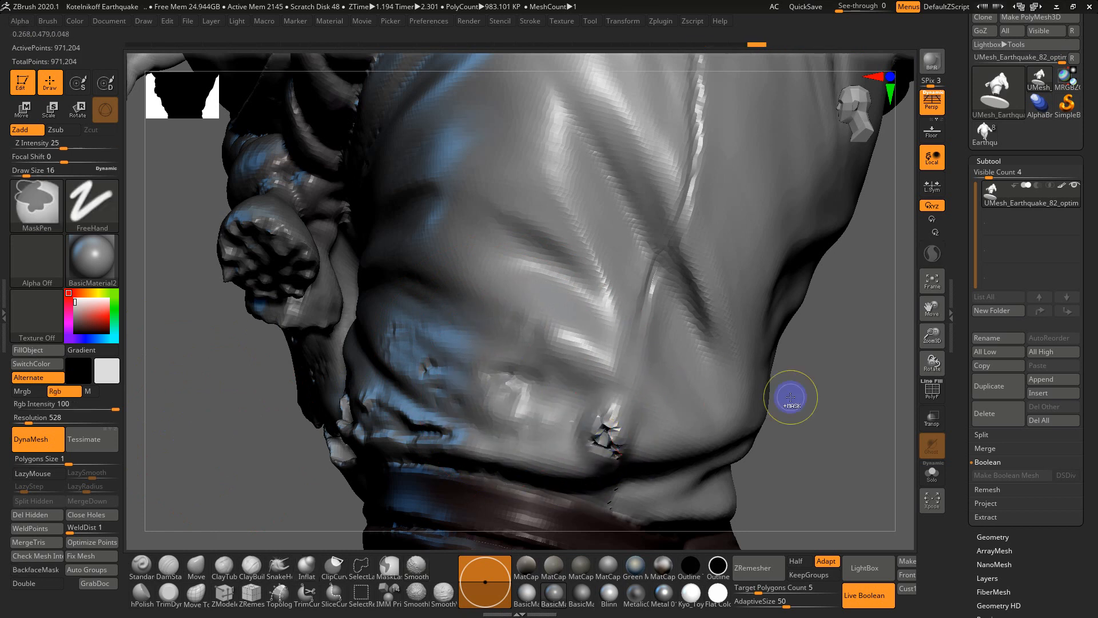
{"action": "left_click_drag", "start_coordinate": [843, 387], "coordinate": [832, 457], "text": "ctrl"}
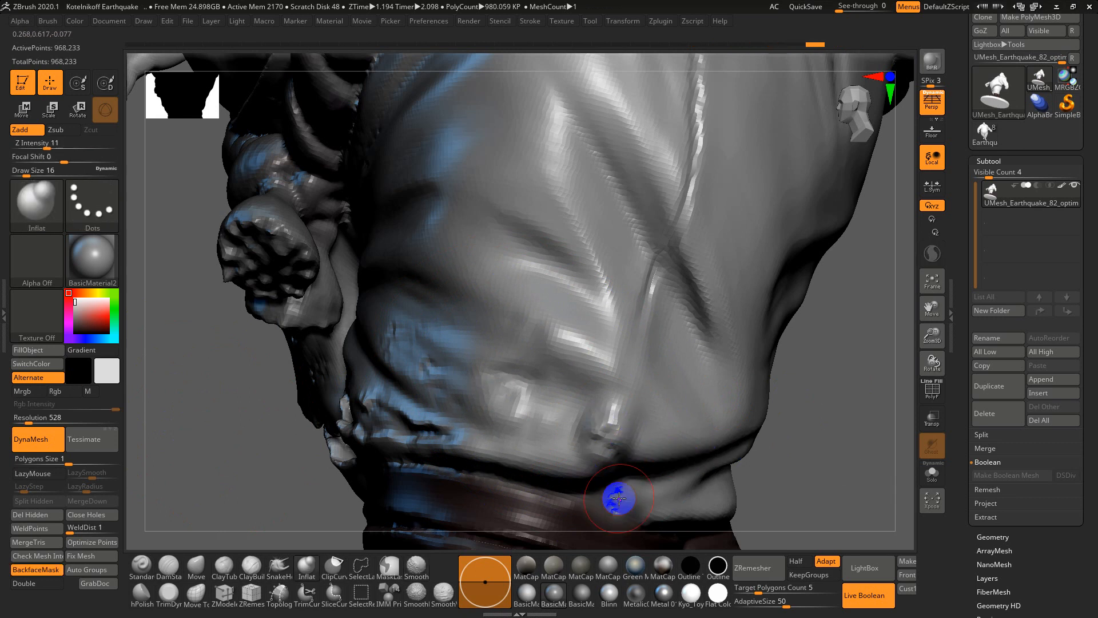
Update the DynaMesh and smooth the patched spot and rough fabric at the trouser's side above the boot
{"action": "mouse_move", "coordinate": [777, 437]}
{"action": "left_mouse_down", "text": "ctrl"}
{"action": "mouse_move", "coordinate": [794, 496]}
{"action": "mouse_move", "coordinate": [745, 468]}
{"action": "left_mouse_up", "text": "ctrl"}
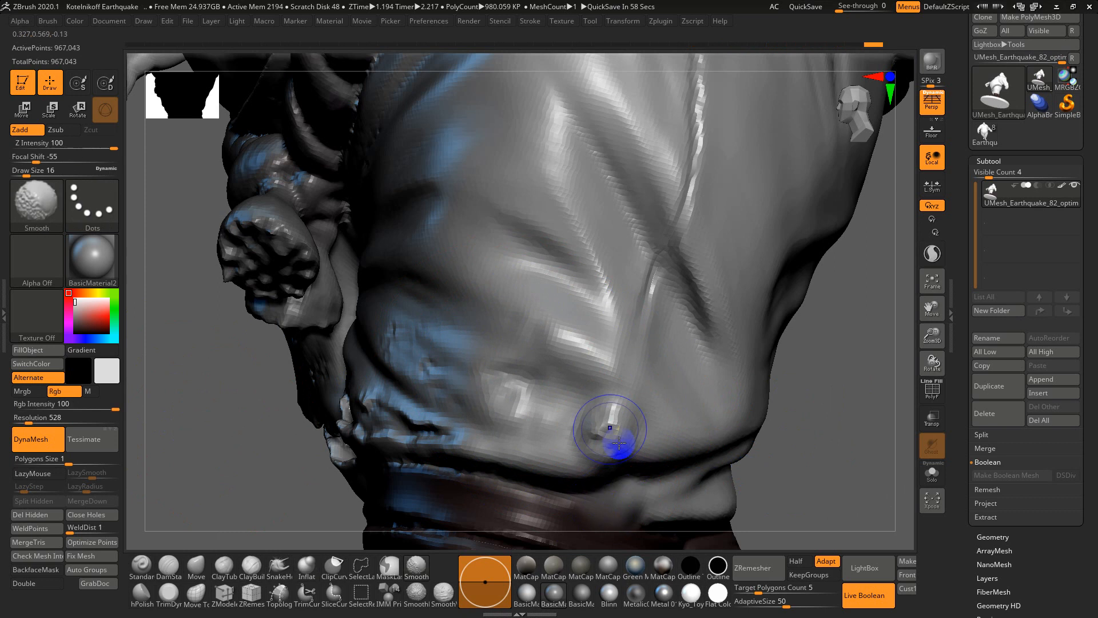
{"action": "right_click_drag", "start_coordinate": [778, 467], "coordinate": [772, 466]}
{"action": "left_click_drag", "start_coordinate": [389, 366], "coordinate": [494, 397], "text": "shift"}
Inflate the remaining holes on the front of the trouser leg below the rope belt with a draw size of 25
{"action": "right_click_drag", "start_coordinate": [722, 369], "coordinate": [964, 249]}
{"action": "mouse_move", "coordinate": [345, 375]}
{"action": "right_mouse_down"}
{"action": "mouse_move", "coordinate": [260, 345]}
{"action": "mouse_move", "coordinate": [291, 452]}
{"action": "right_mouse_up"}
{"action": "key", "text": "s"}
{"action": "left_click_drag", "start_coordinate": [329, 303], "coordinate": [332, 303]}
{"action": "mouse_move", "coordinate": [430, 245]}
{"action": "left_mouse_down"}
{"action": "mouse_move", "coordinate": [454, 223]}
{"action": "mouse_move", "coordinate": [360, 236]}
{"action": "mouse_move", "coordinate": [353, 215]}
{"action": "left_mouse_up"}
{"action": "mouse_move", "coordinate": [493, 291]}
{"action": "left_mouse_down"}
{"action": "mouse_move", "coordinate": [512, 290]}
{"action": "mouse_move", "coordinate": [496, 299]}
{"action": "left_mouse_up"}
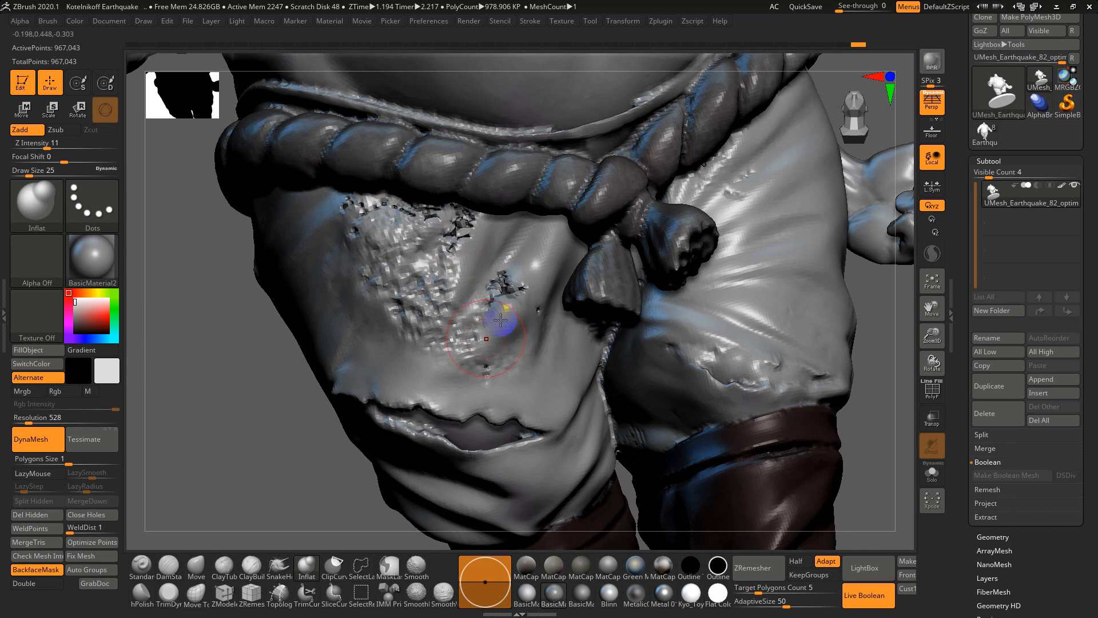
{"action": "left_click_drag", "start_coordinate": [482, 347], "coordinate": [488, 370]}
{"action": "left_click_drag", "start_coordinate": [528, 319], "coordinate": [540, 311]}
Update the DynaMesh and smooth the rough front of the trouser leg below the rope belt
{"action": "left_click_drag", "start_coordinate": [206, 369], "coordinate": [228, 448], "text": "ctrl"}
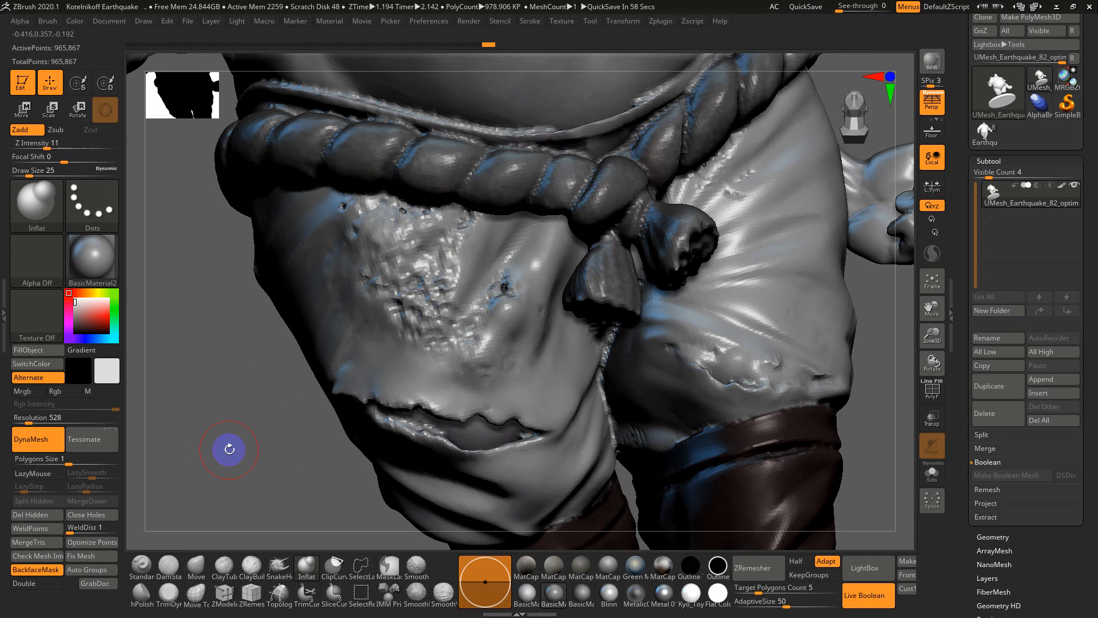
{"action": "mouse_move", "coordinate": [503, 257]}
{"action": "left_mouse_down", "text": "shift"}
{"action": "mouse_move", "coordinate": [498, 301]}
{"action": "mouse_move", "coordinate": [416, 312]}
{"action": "mouse_move", "coordinate": [453, 233]}
{"action": "mouse_move", "coordinate": [362, 235]}
{"action": "mouse_move", "coordinate": [373, 252]}
{"action": "mouse_move", "coordinate": [326, 194]}
{"action": "left_mouse_up", "text": "shift"}
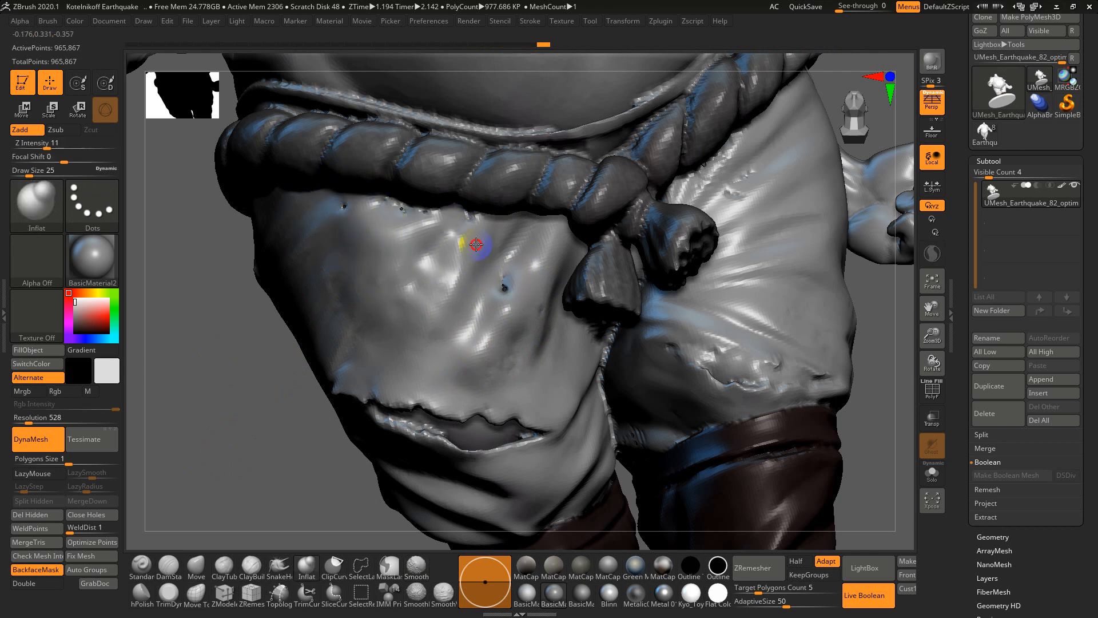
Show the wireframe on the whole figure and raise the draw size to 104
{"action": "mouse_move", "coordinate": [326, 468]}
{"action": "left_mouse_down"}
{"action": "mouse_move", "coordinate": [311, 436]}
{"action": "mouse_move", "coordinate": [326, 404]}
{"action": "mouse_move", "coordinate": [331, 444]}
{"action": "mouse_move", "coordinate": [265, 432]}
{"action": "mouse_move", "coordinate": [229, 277]}
{"action": "mouse_move", "coordinate": [204, 387]}
{"action": "mouse_move", "coordinate": [241, 407]}
{"action": "mouse_move", "coordinate": [282, 399]}
{"action": "left_mouse_up"}
{"action": "key", "text": "shift+f"}
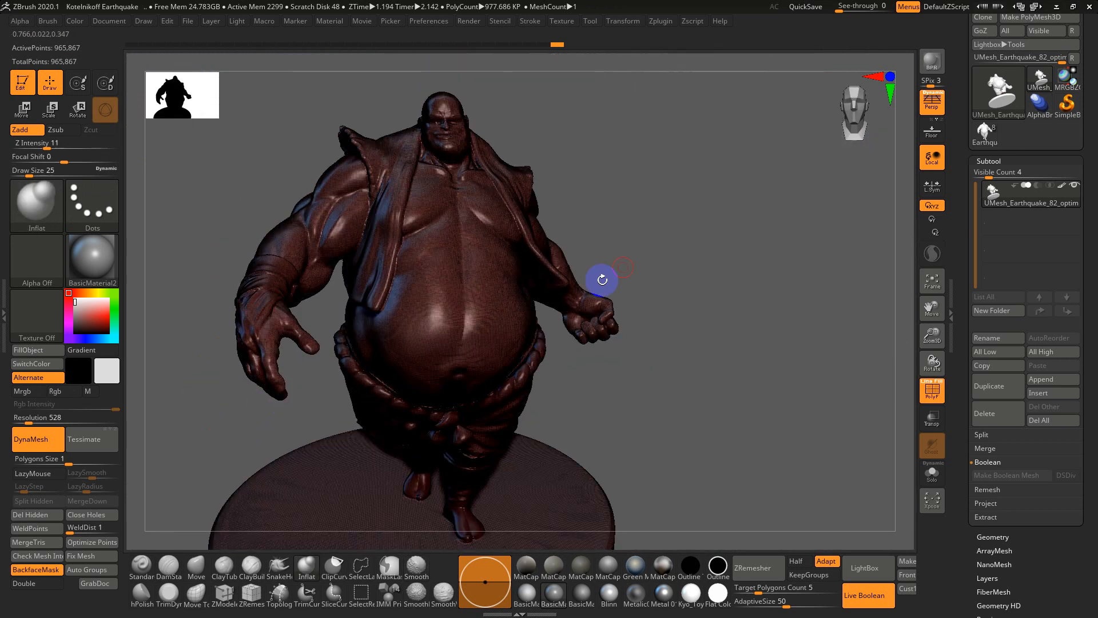
{"action": "left_click_drag", "start_coordinate": [711, 192], "coordinate": [709, 216], "text": "alt"}
{"action": "key", "text": "s"}
{"action": "left_click", "coordinate": [710, 215]}
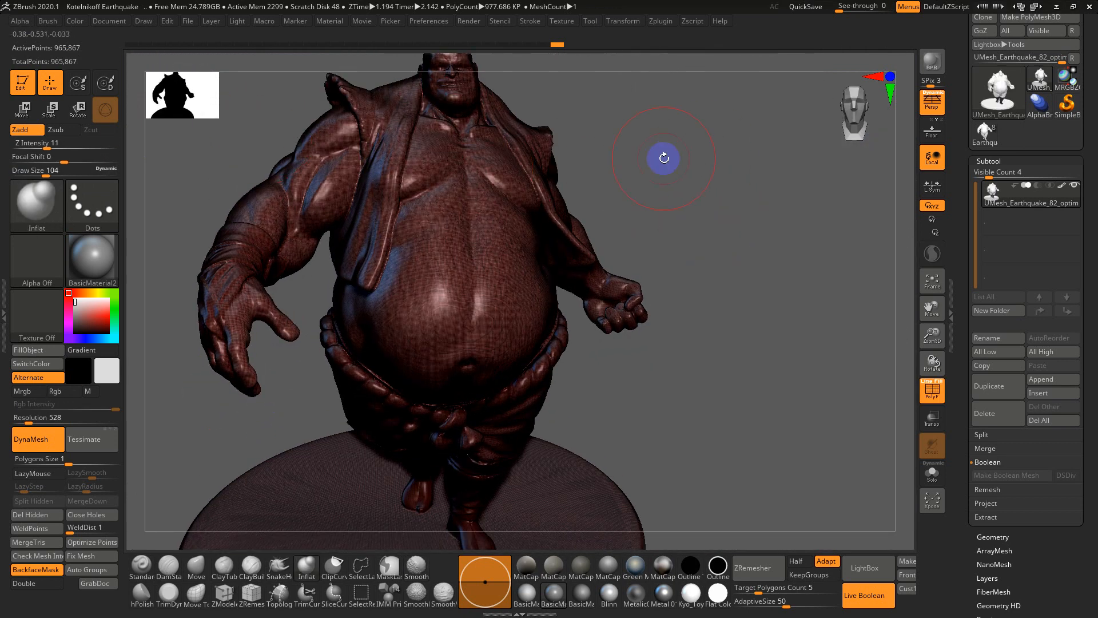
Pre-process the current subtool in Decimation Master
{"action": "left_click", "coordinate": [693, 21]}
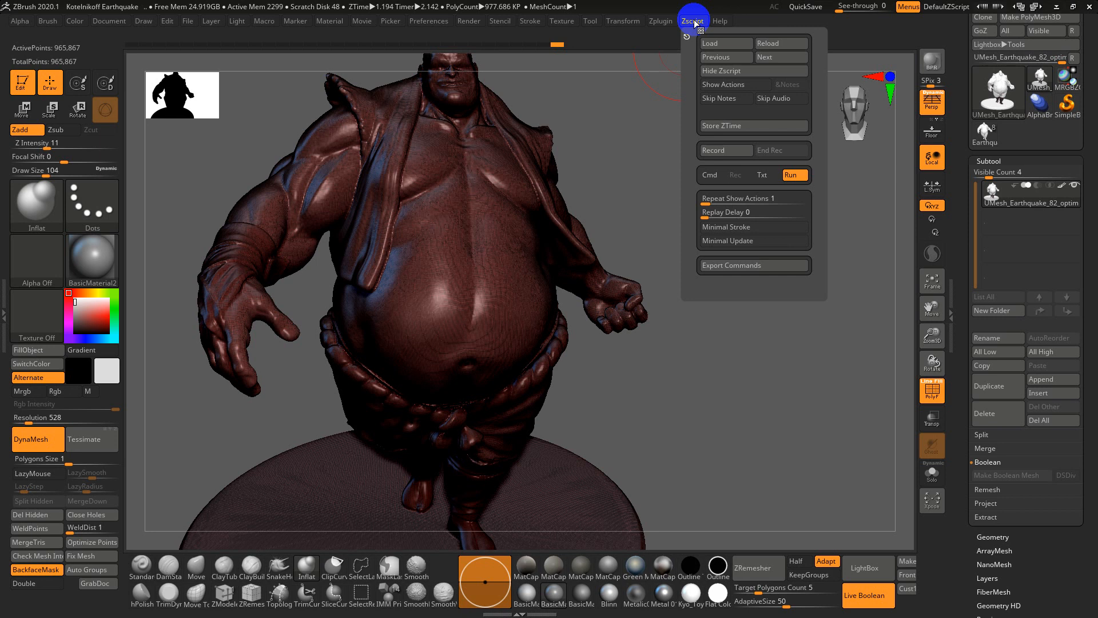
{"action": "left_click", "coordinate": [664, 22]}
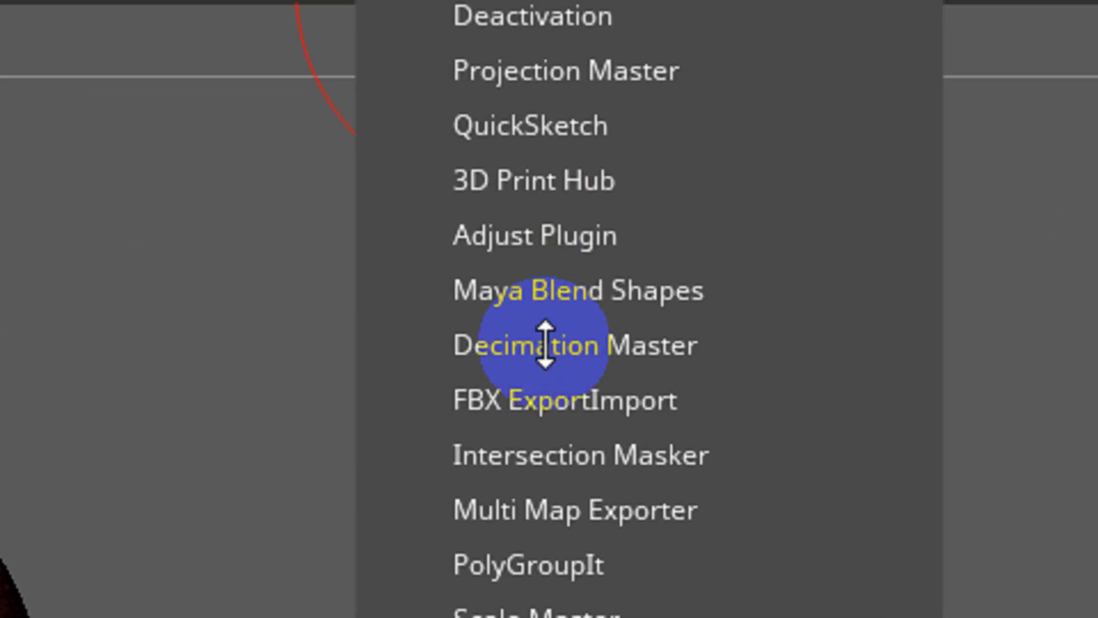
{"action": "left_click", "coordinate": [546, 345]}
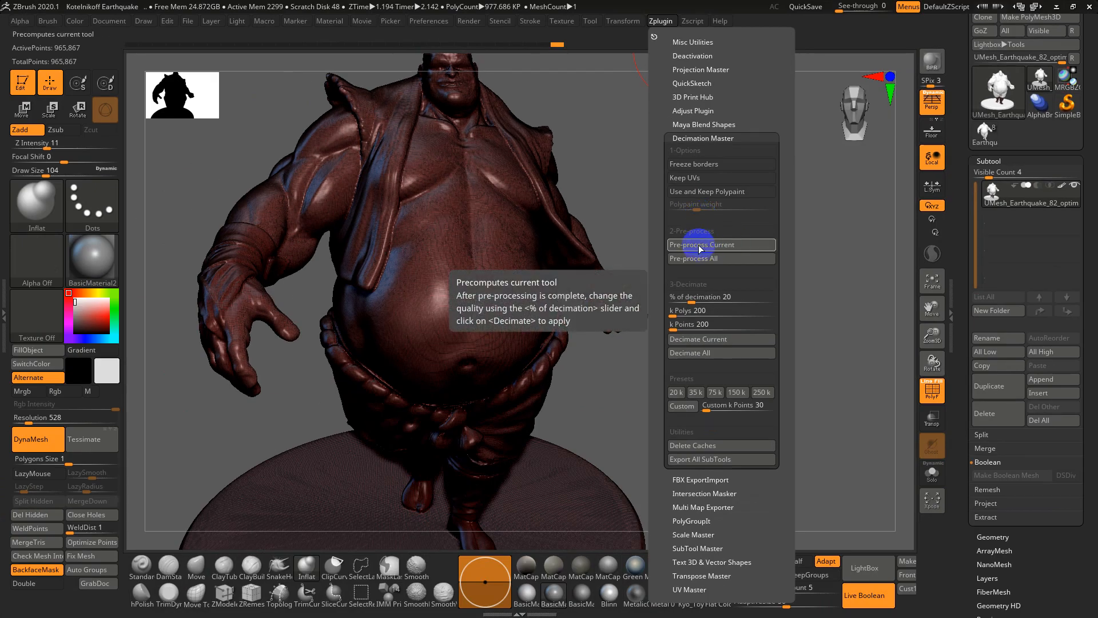
{"action": "left_click", "coordinate": [699, 245]}
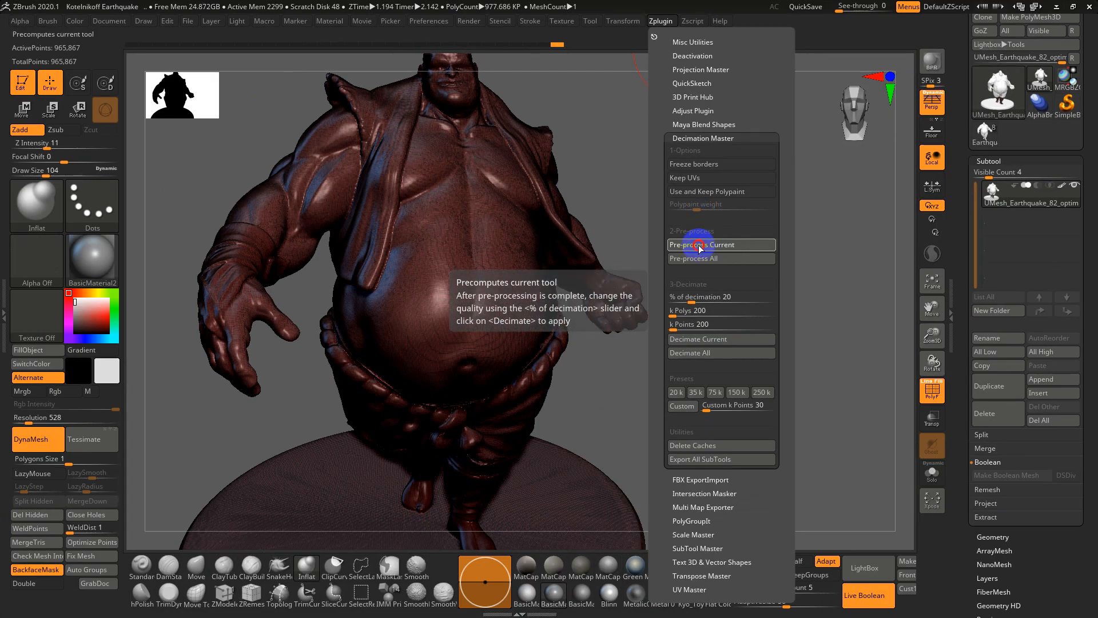
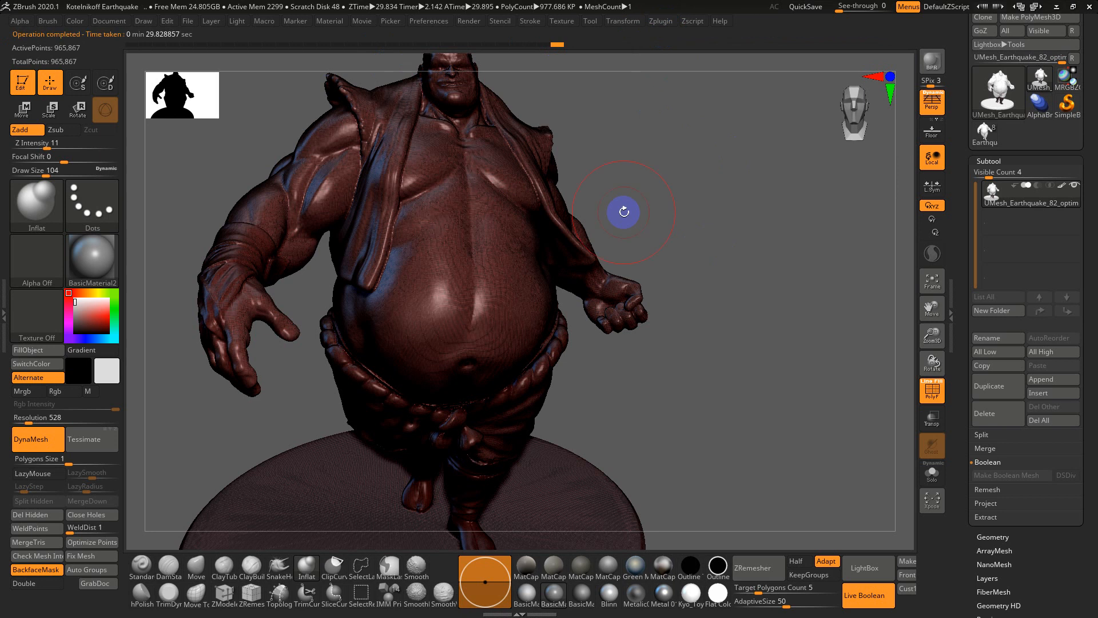
Set the decimation percentage to about 23.56 and decimate the current subtool with the 250 k preset
{"action": "left_click", "coordinate": [659, 21]}
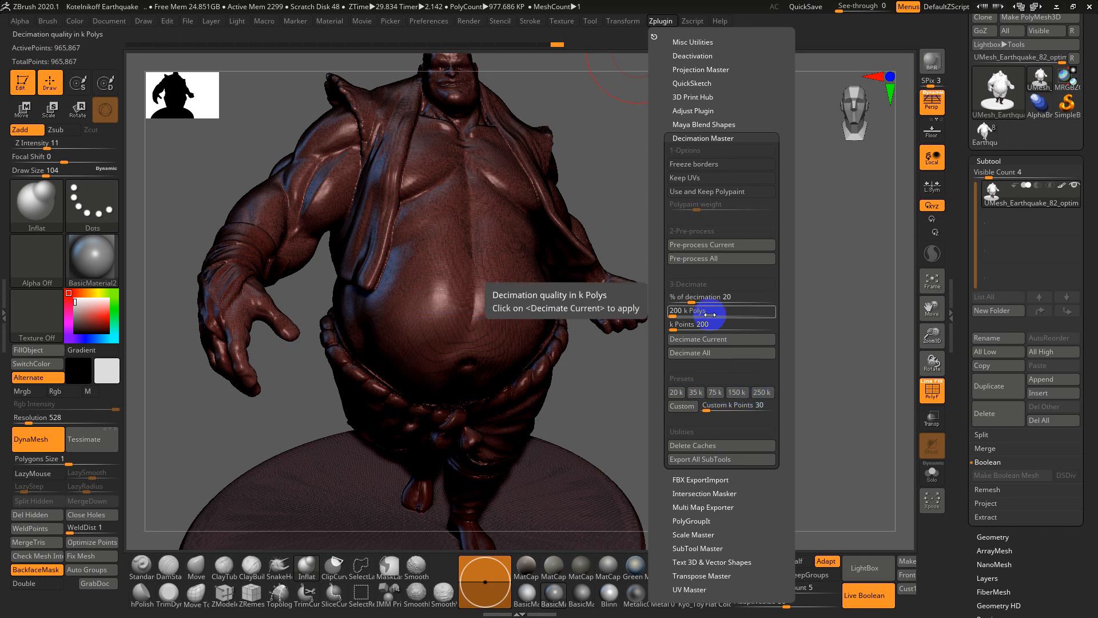
{"action": "left_click_drag", "start_coordinate": [694, 301], "coordinate": [686, 298]}
{"action": "left_click", "coordinate": [686, 301]}
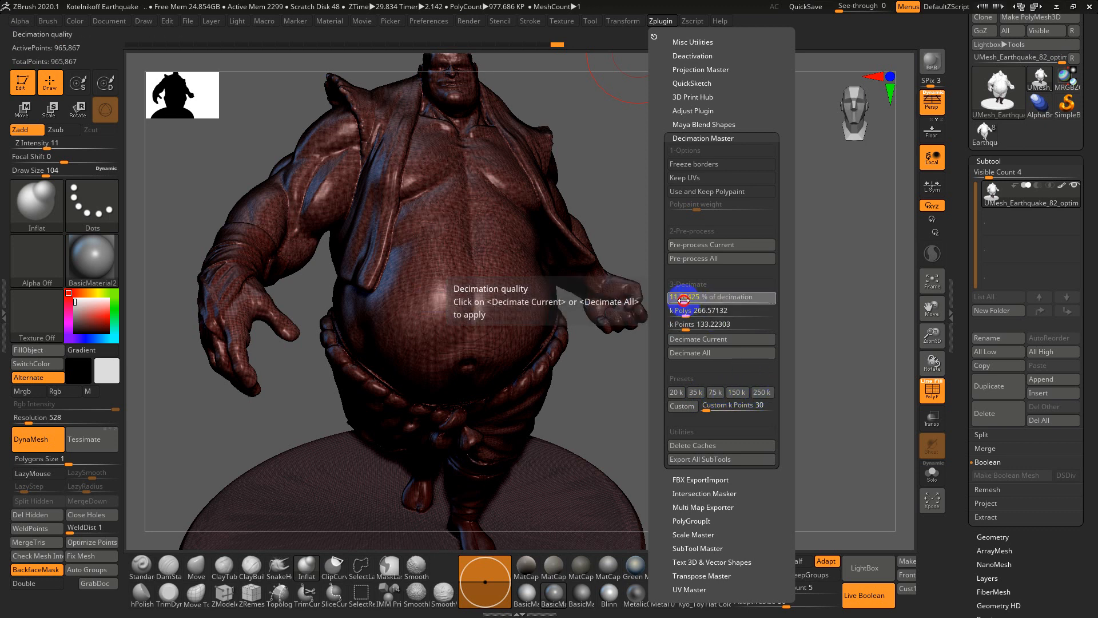
{"action": "left_click", "coordinate": [685, 301]}
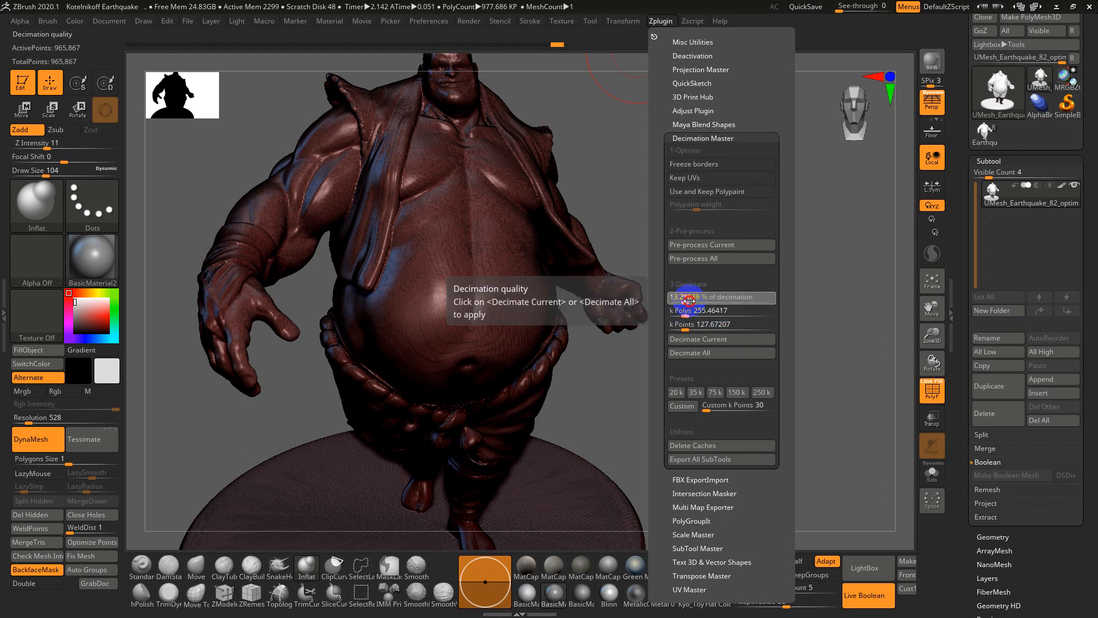
{"action": "left_click", "coordinate": [692, 299]}
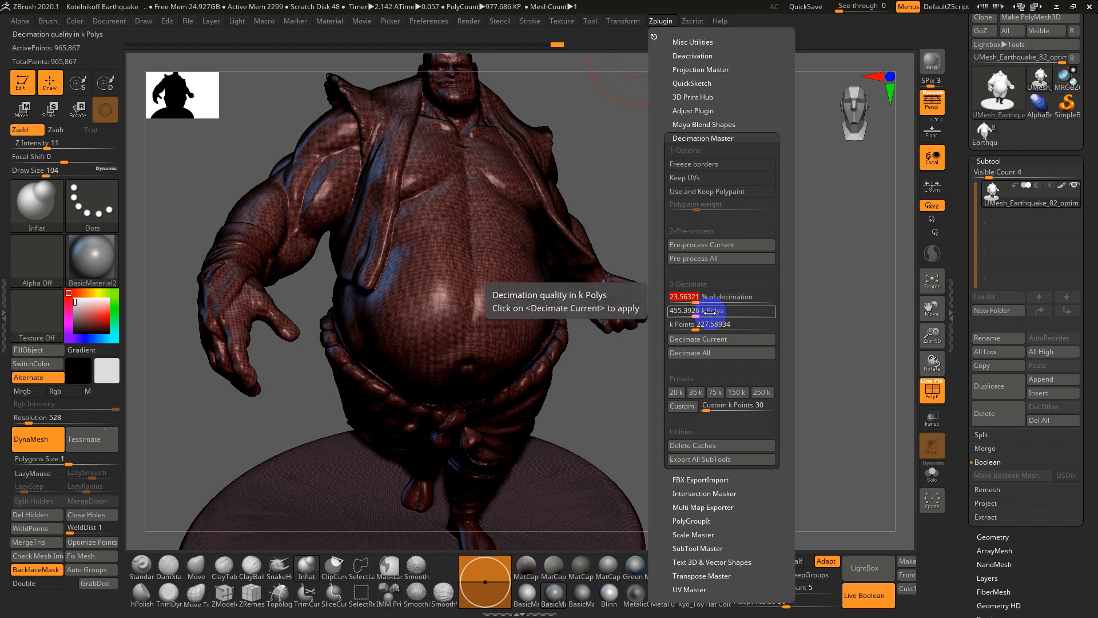
{"action": "left_click", "coordinate": [764, 395]}
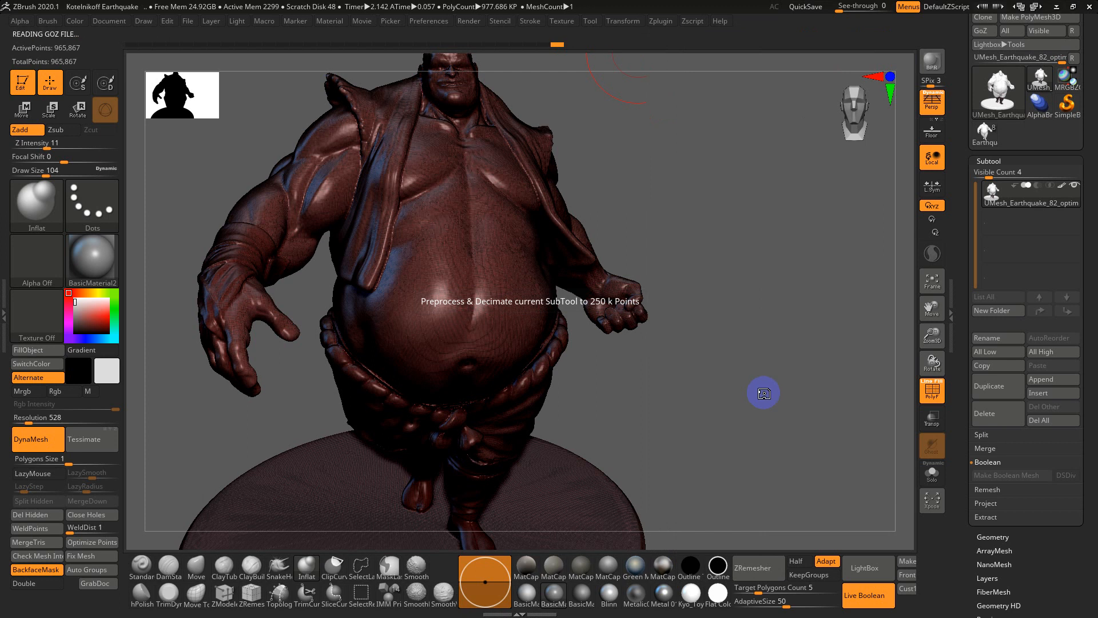
Inspect the decimated triangles on the base and body, and hide the wireframe
{"action": "left_click_drag", "start_coordinate": [756, 412], "coordinate": [790, 267], "text": "alt"}
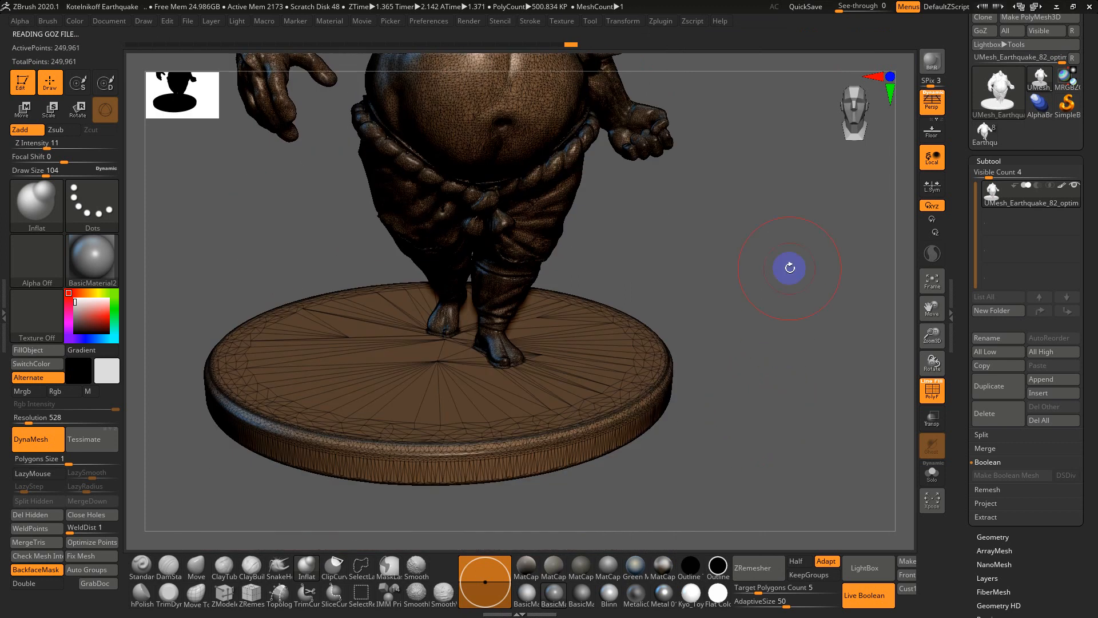
{"action": "left_click_drag", "start_coordinate": [791, 325], "coordinate": [463, 191]}
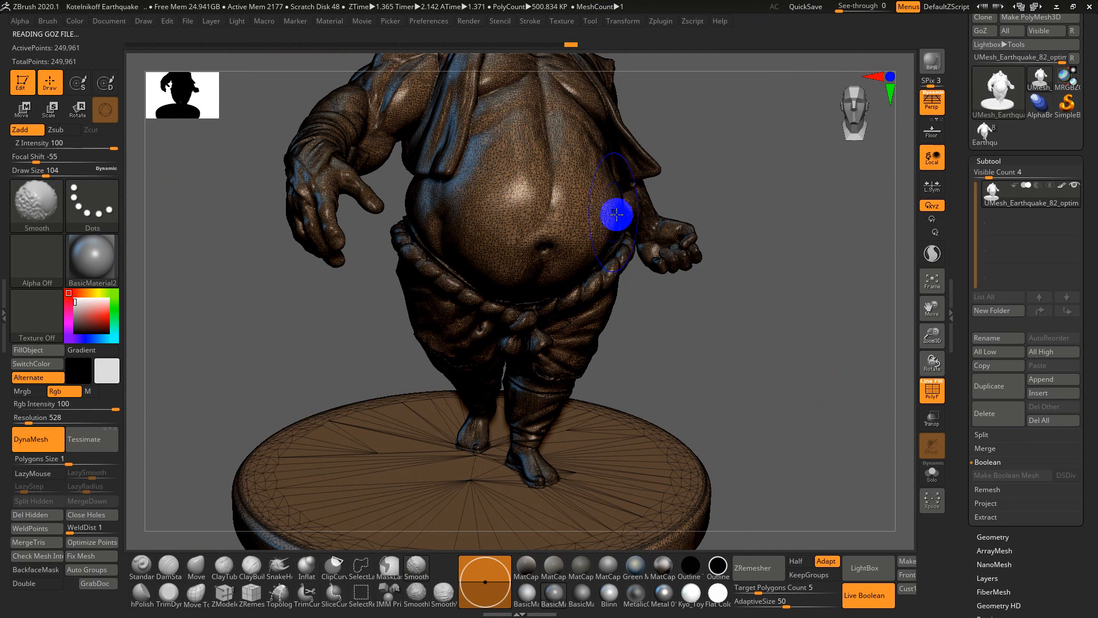
{"action": "key", "text": "shift+f"}
{"action": "left_click_drag", "start_coordinate": [742, 193], "coordinate": [776, 206]}
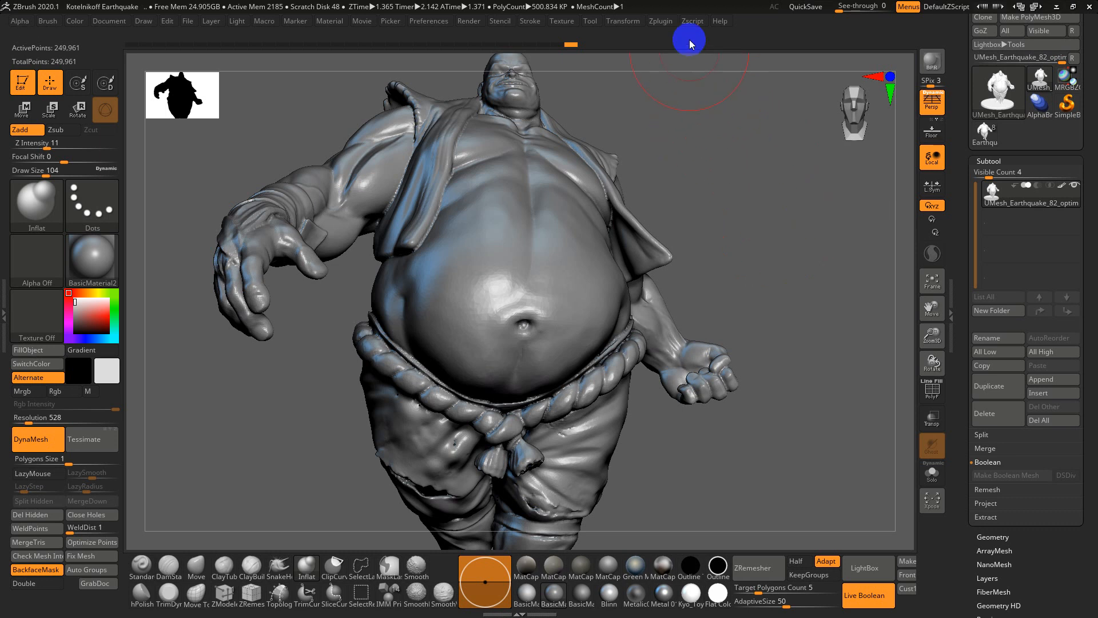
Update the size ratios in 3D Print Hub, choosing the millimetre equivalent of 2.06 x 2.18 x 1.99 in
{"action": "left_click", "coordinate": [687, 21]}
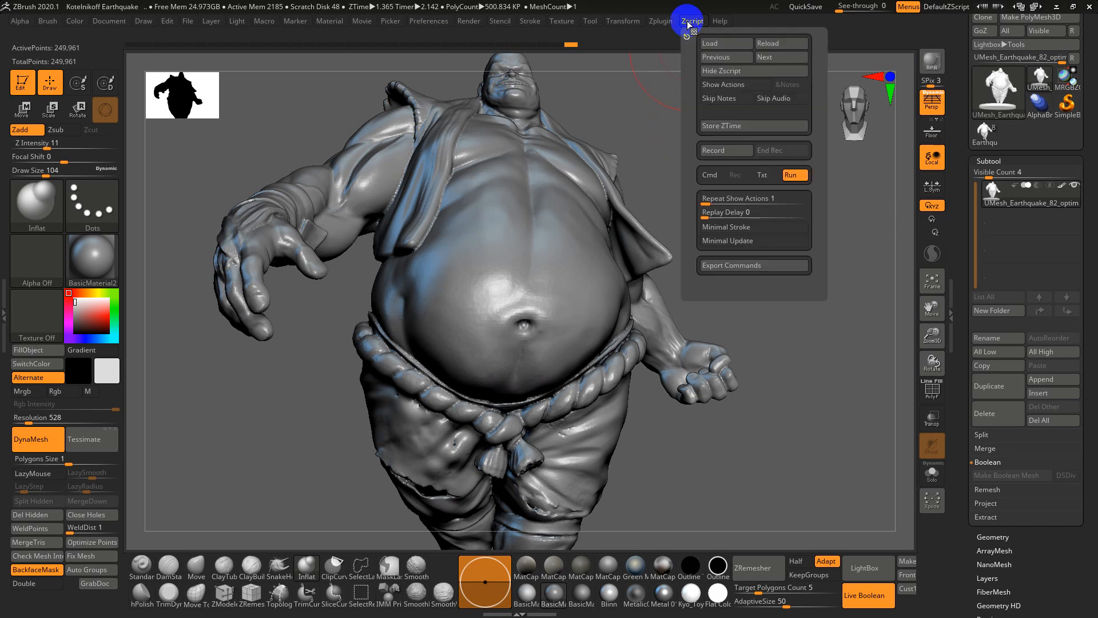
{"action": "left_click", "coordinate": [661, 21]}
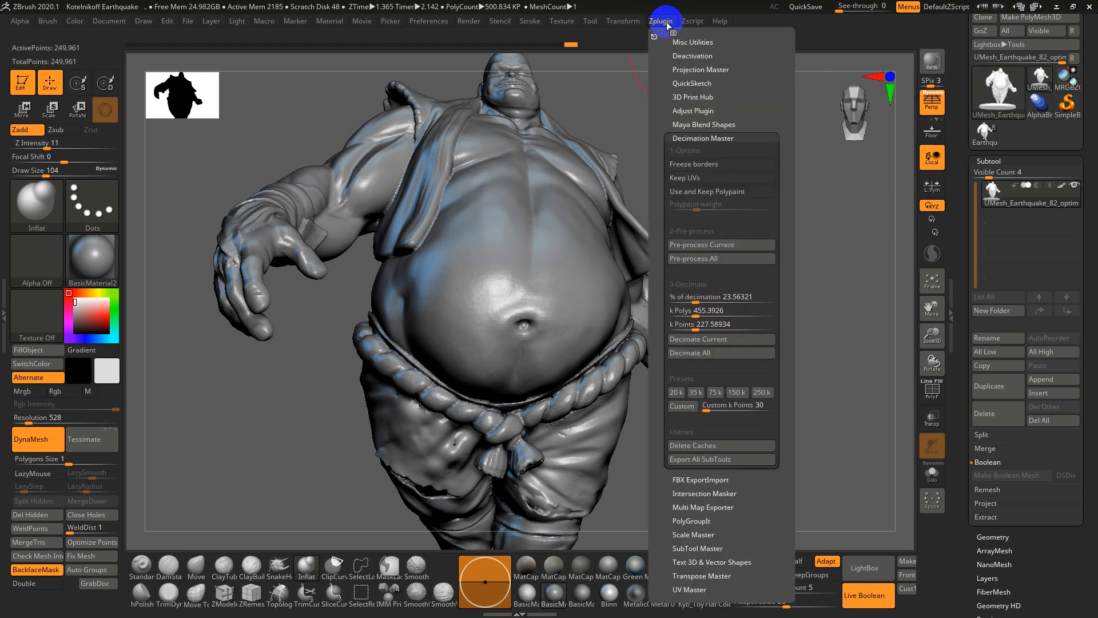
{"action": "left_click", "coordinate": [702, 138]}
{"action": "left_click", "coordinate": [705, 98]}
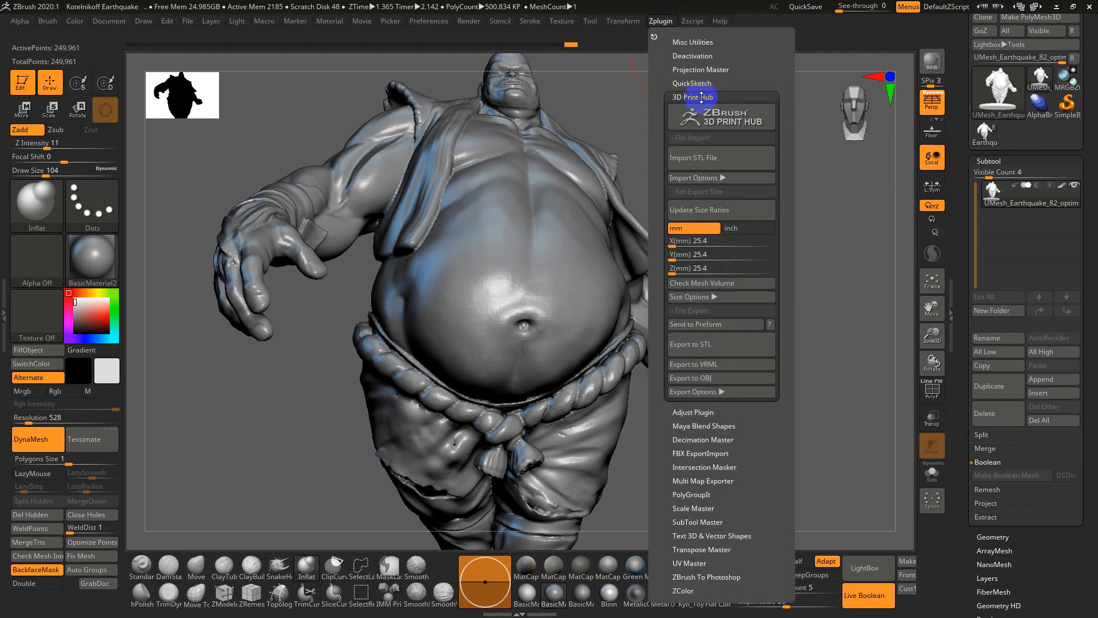
{"action": "left_click", "coordinate": [709, 241]}
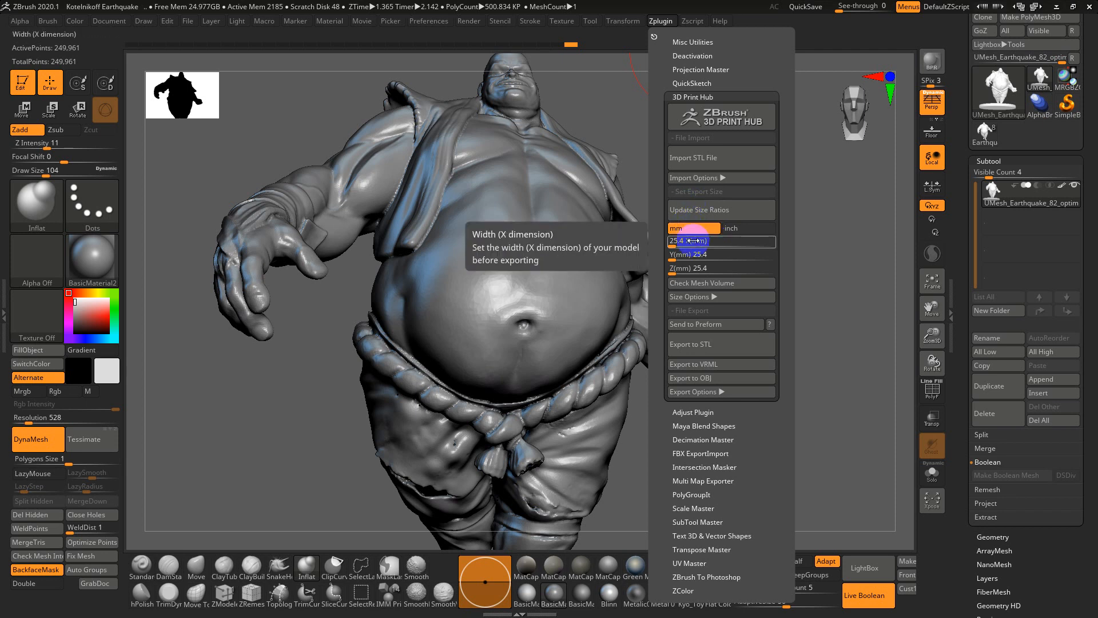
{"action": "left_click", "coordinate": [684, 241]}
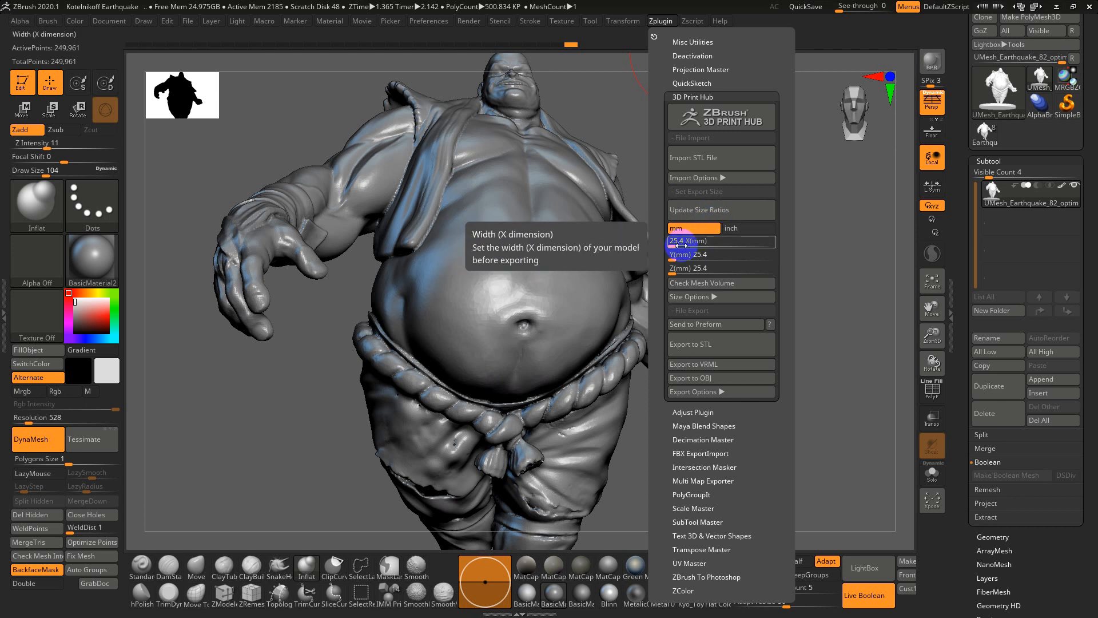
{"action": "left_click", "coordinate": [693, 213]}
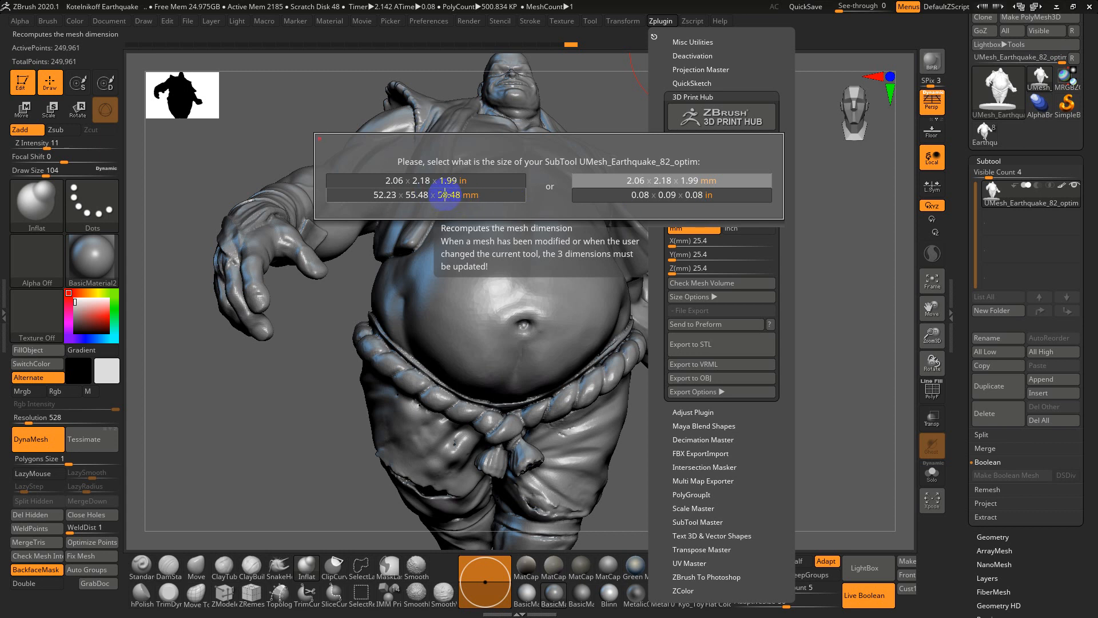
{"action": "left_click", "coordinate": [469, 192]}
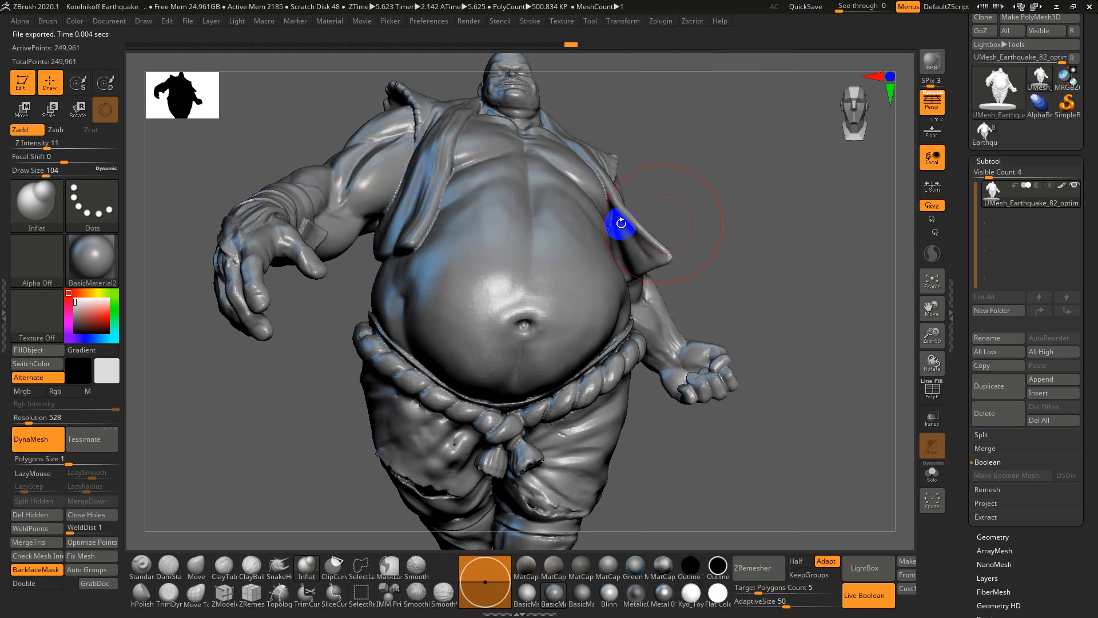
Check the decimated mesh's integrity, repair it with Fix Mesh and optimize its points order
{"action": "left_click", "coordinate": [692, 21]}
{"action": "left_click", "coordinate": [667, 21]}
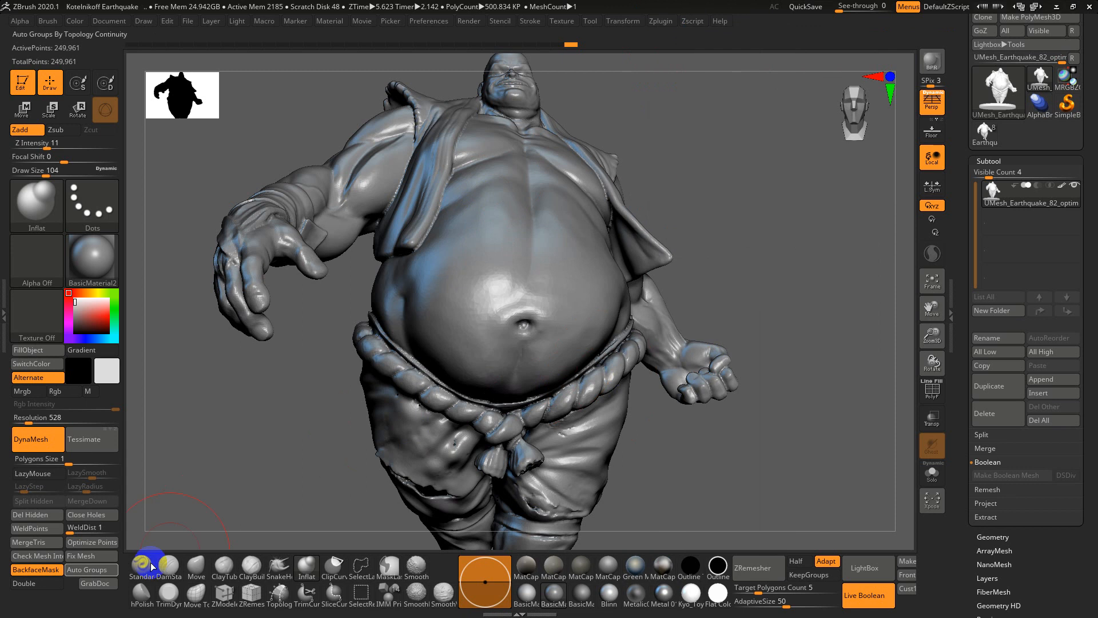
{"action": "left_click", "coordinate": [37, 556]}
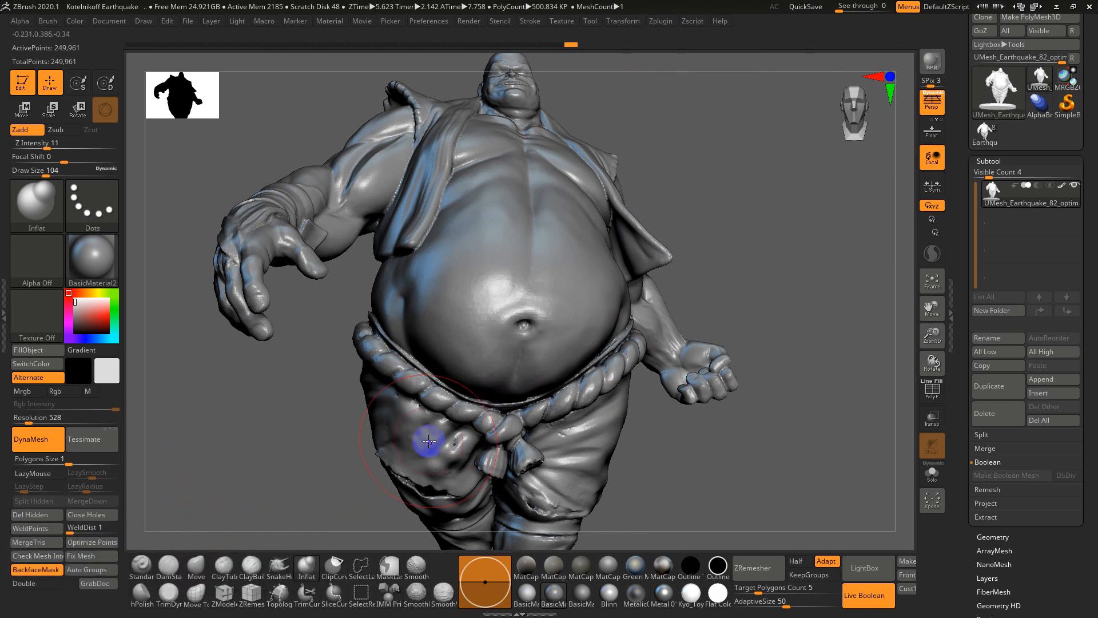
{"action": "left_click", "coordinate": [93, 559]}
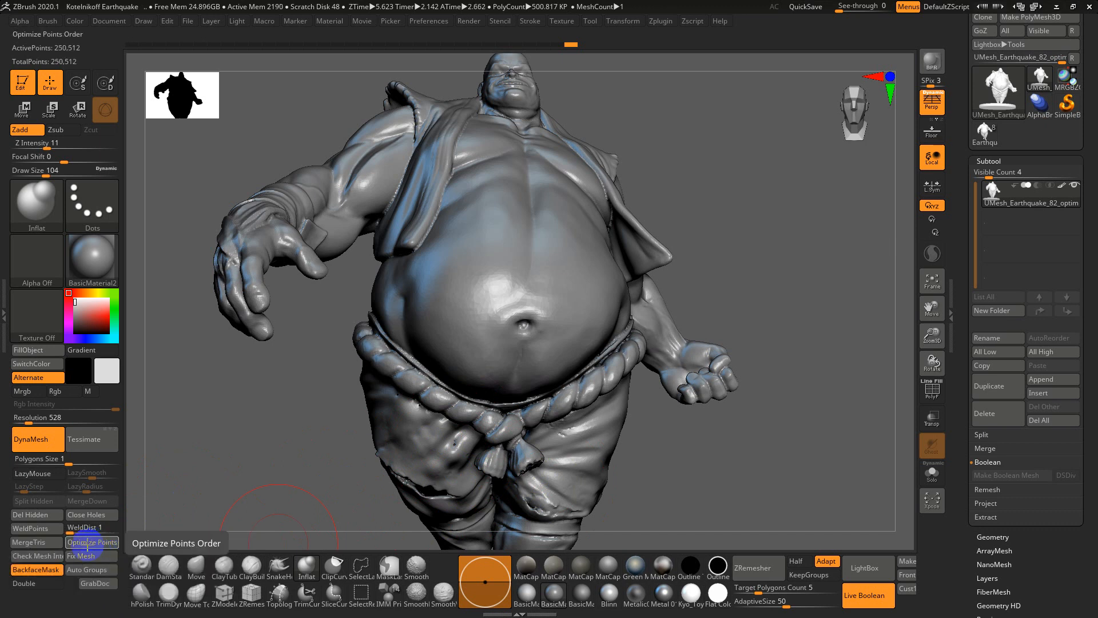
{"action": "left_click", "coordinate": [116, 544]}
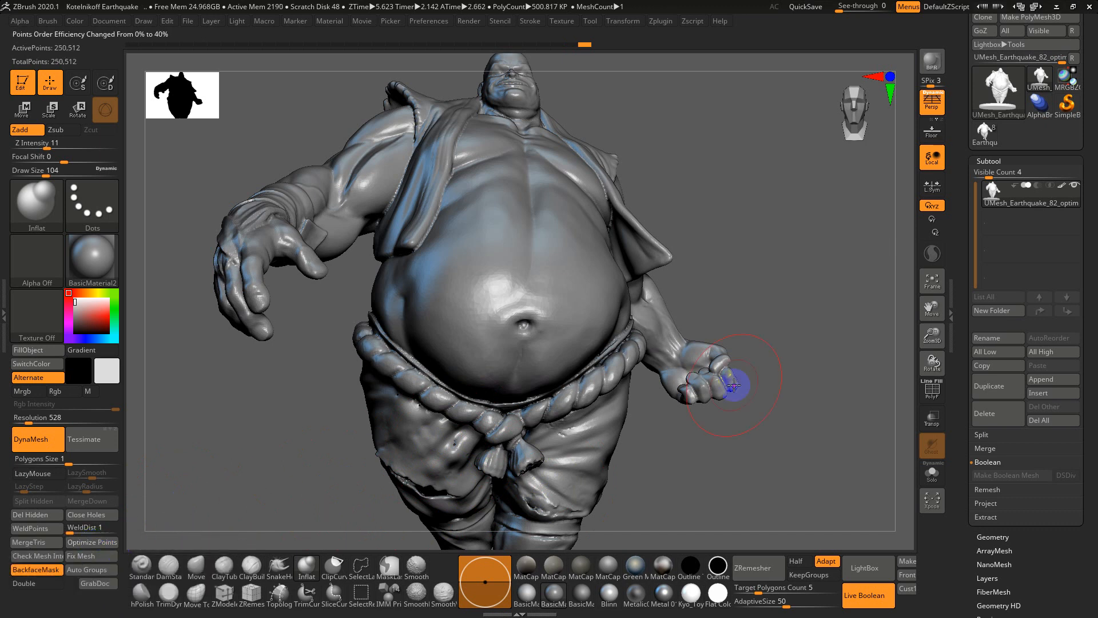
Examine where the mesh integrity check, Fix Mesh and Optimize Points commands are located within the Geometry settings
{"action": "left_click_drag", "start_coordinate": [971, 303], "coordinate": [981, 238]}
{"action": "scroll", "coordinate": [982, 238], "scroll_direction": "down", "scroll_amount": 5}
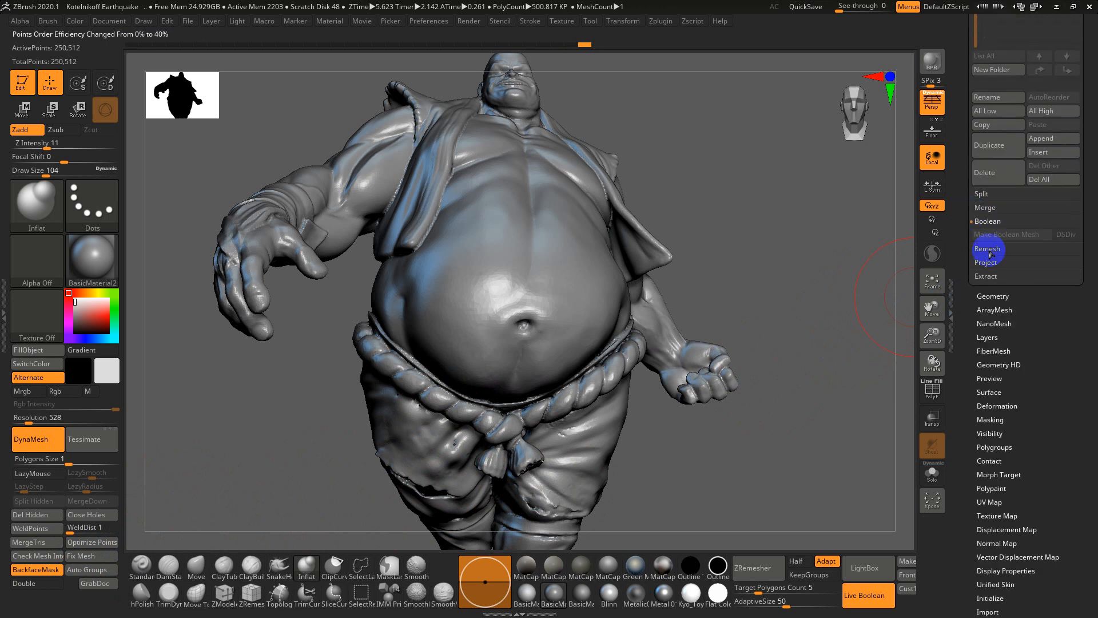
{"action": "left_click", "coordinate": [996, 296]}
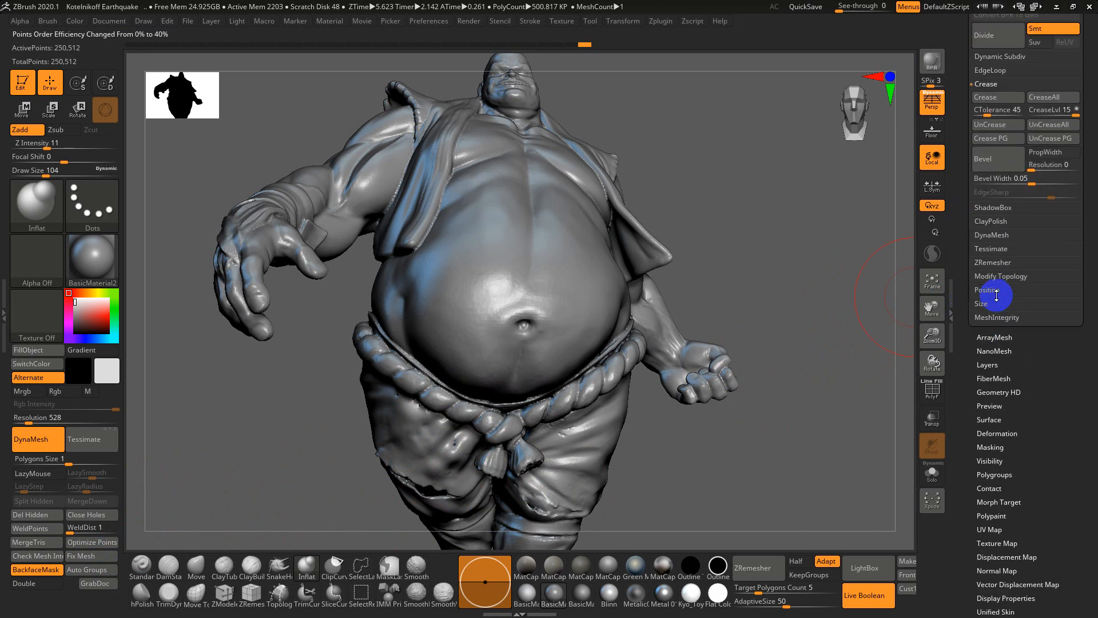
{"action": "scroll", "coordinate": [998, 303], "scroll_direction": "down", "scroll_amount": 10}
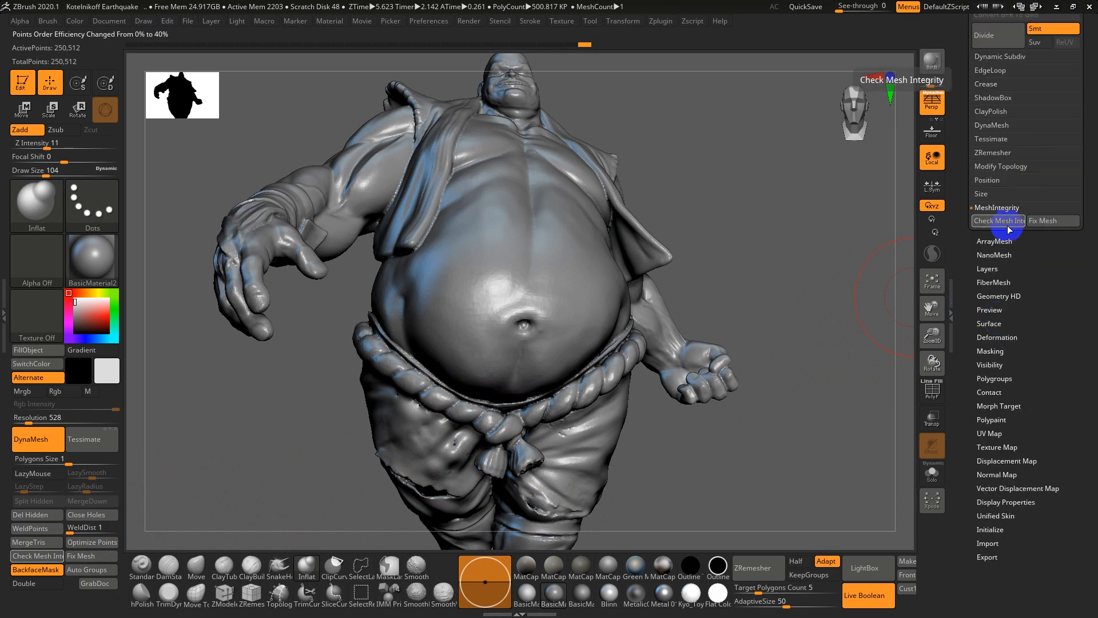
{"action": "left_click", "coordinate": [1001, 166]}
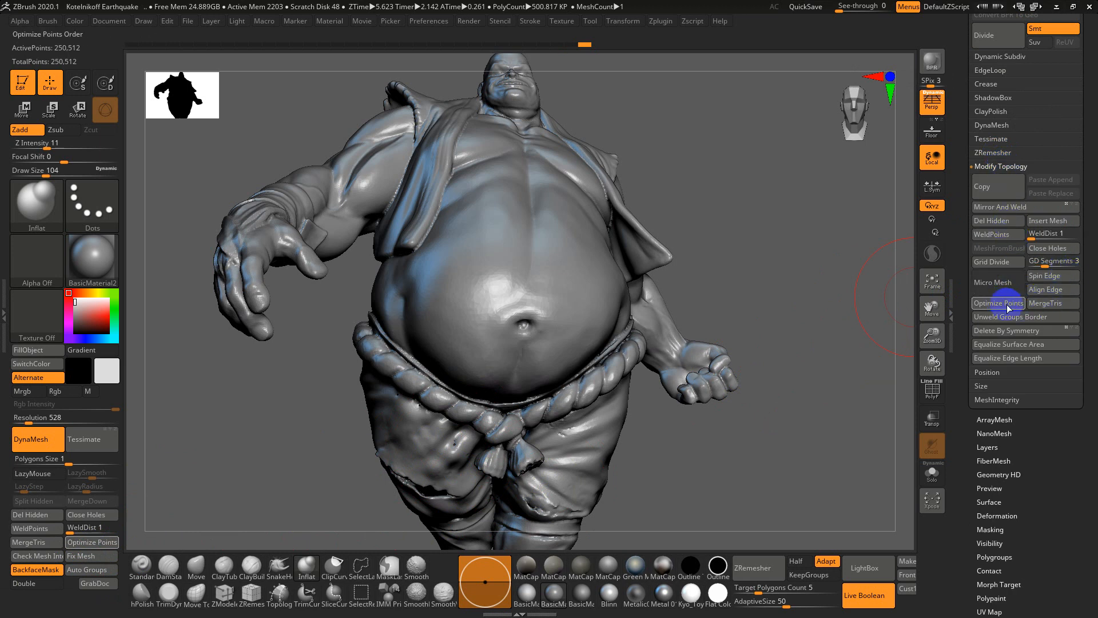
{"action": "scroll", "coordinate": [996, 200], "scroll_direction": "up", "scroll_amount": 3}
{"action": "left_click_drag", "start_coordinate": [967, 114], "coordinate": [974, 174]}
{"action": "left_click", "coordinate": [1011, 103]}
{"action": "left_click", "coordinate": [699, 21]}
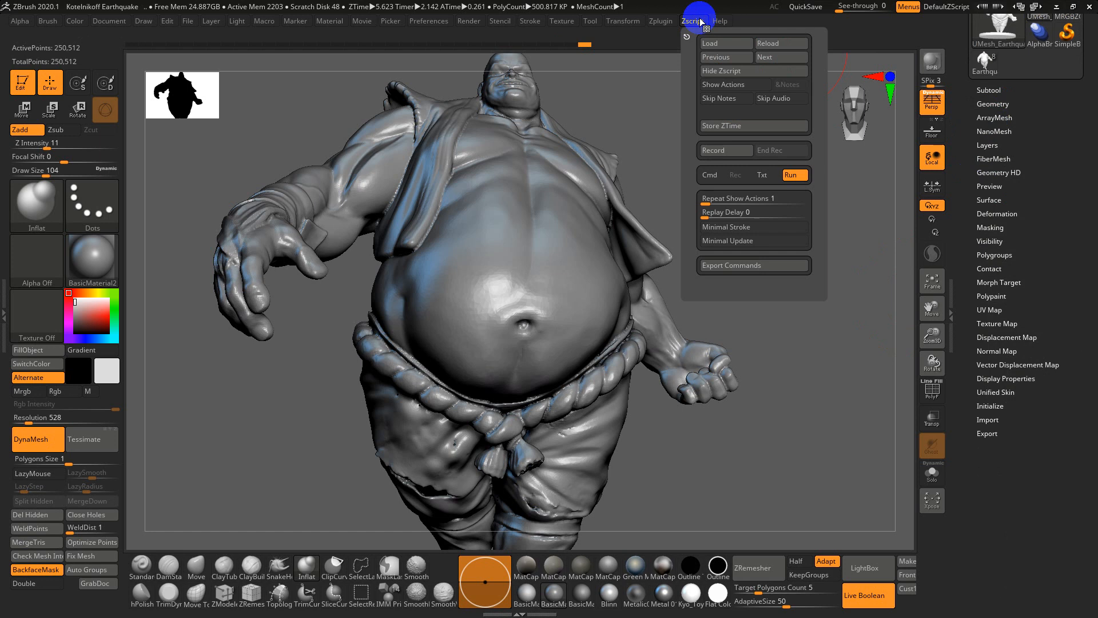
Export the model from 3D Print Hub to the Data (D:) drive as UMesh_Earthquake_82_optim.stl
{"action": "mouse_move", "coordinate": [664, 21]}
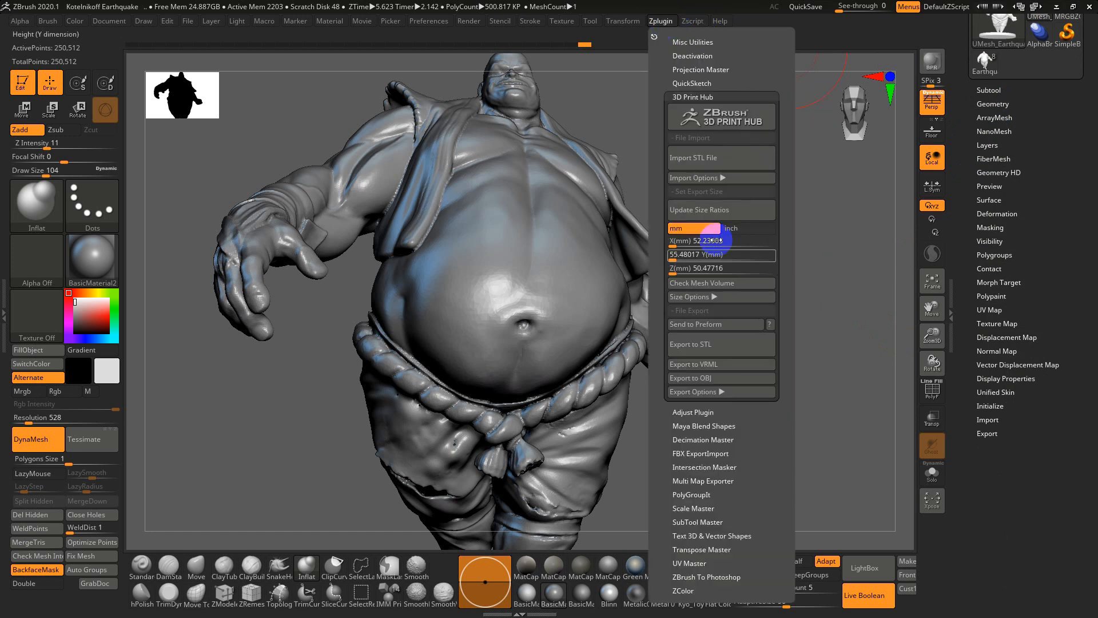
{"action": "left_click", "coordinate": [699, 344]}
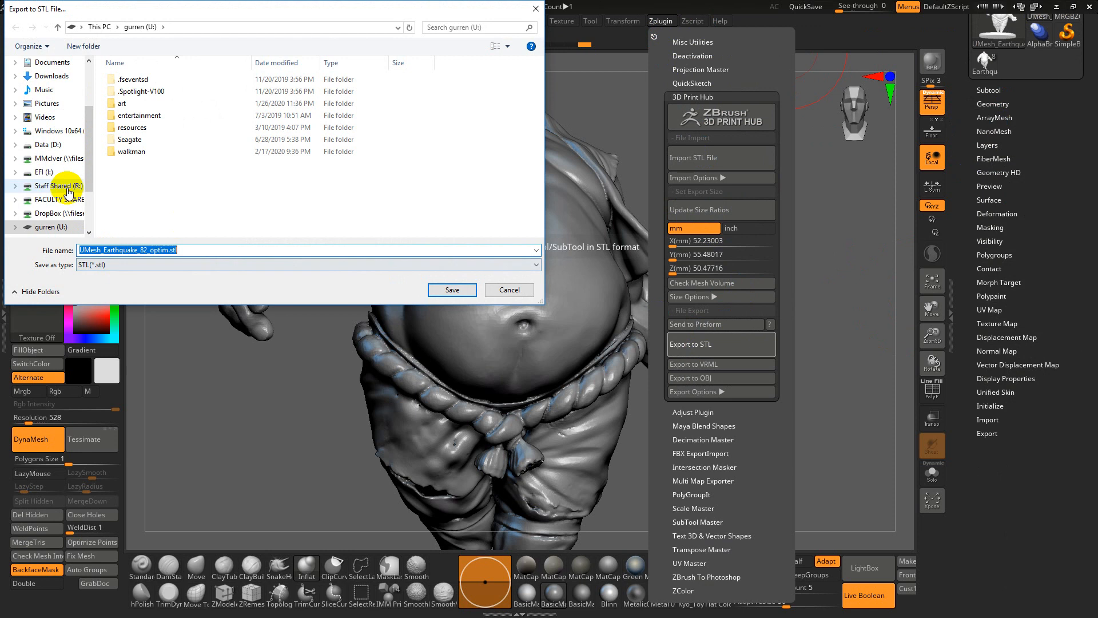
{"action": "left_click", "coordinate": [48, 144]}
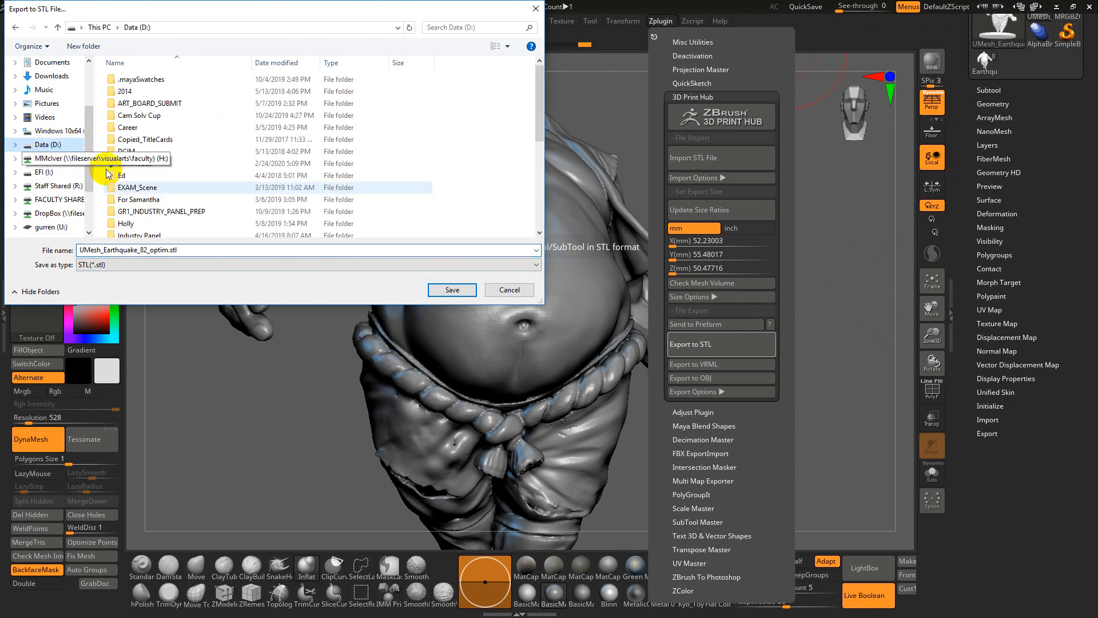
{"action": "left_click", "coordinate": [452, 290]}
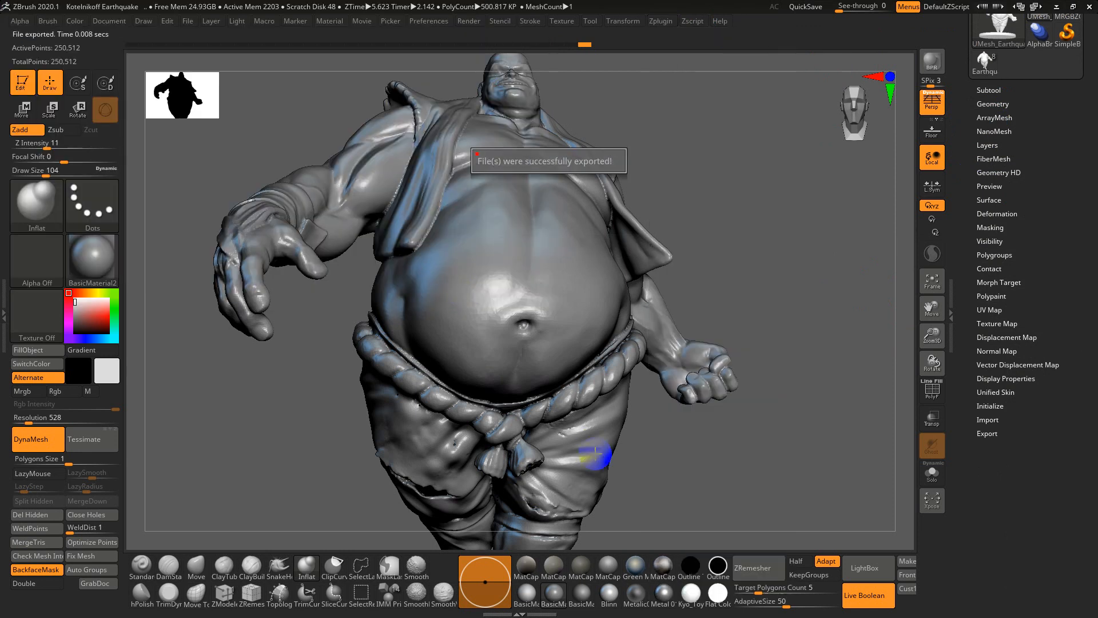
Switch to Z-SUITE and start a new project for the Zortrax M300 printer
{"action": "key", "text": "super"}
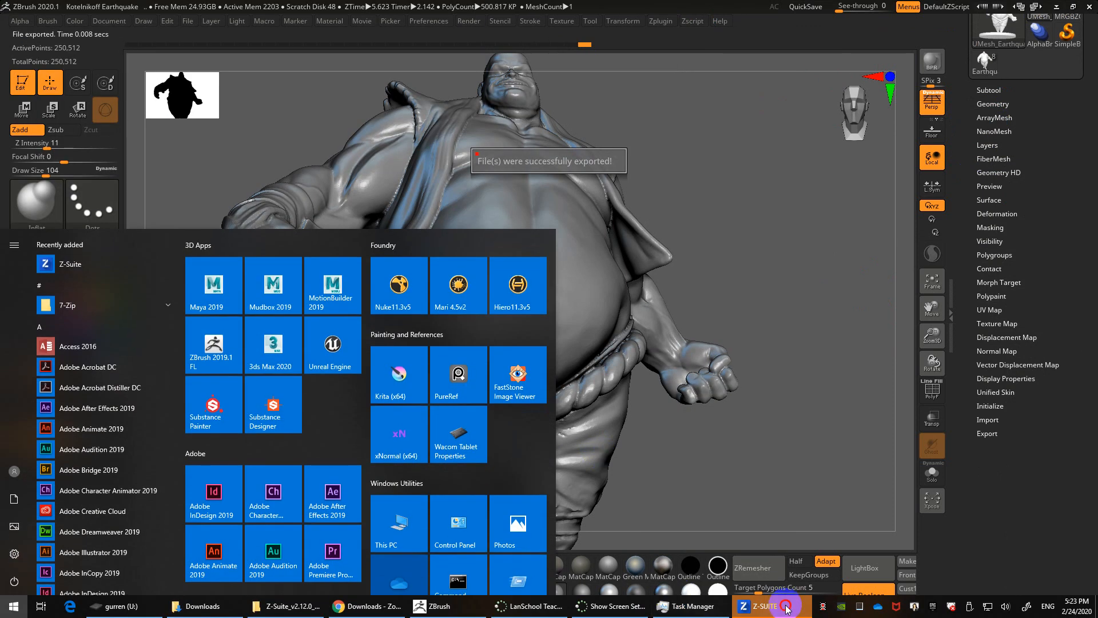
{"action": "left_click", "coordinate": [786, 608]}
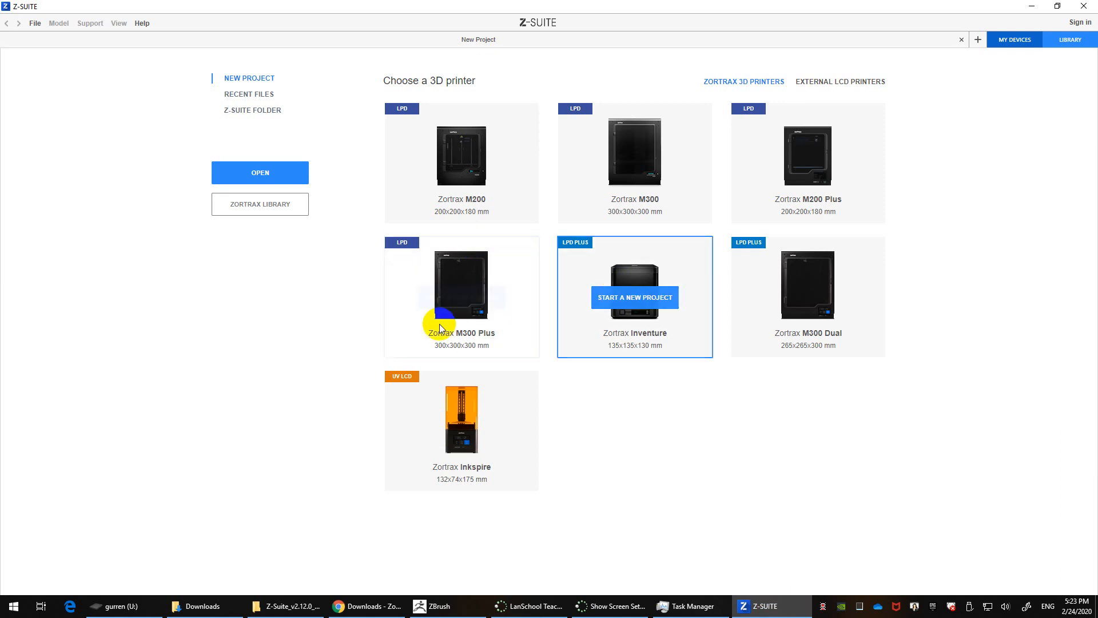
{"action": "mouse_move", "coordinate": [475, 325]}
{"action": "mouse_move", "coordinate": [623, 197]}
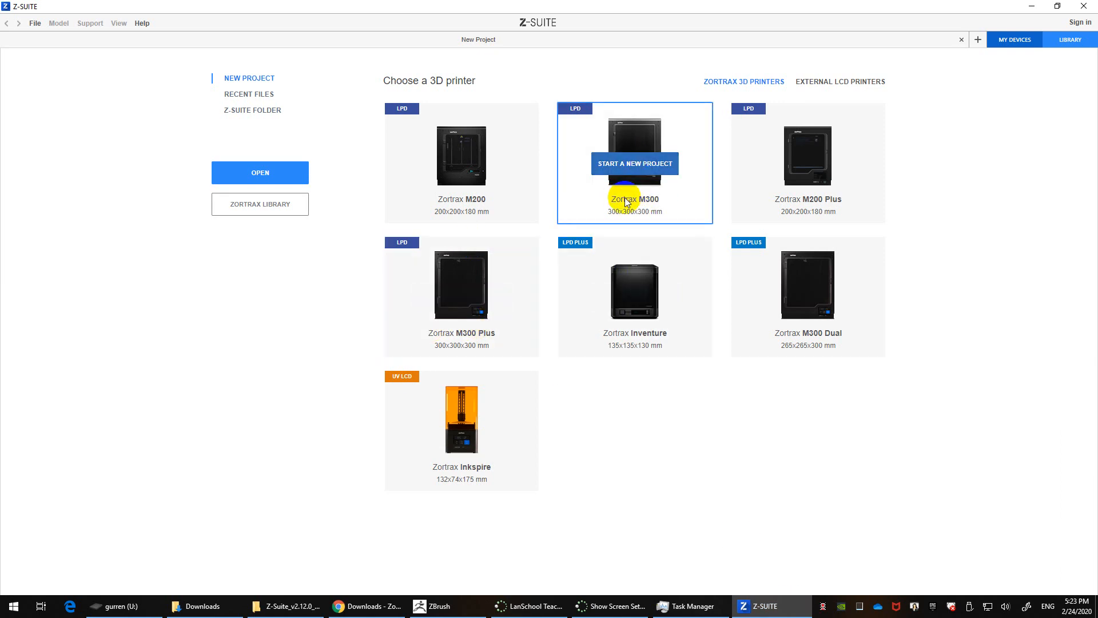
{"action": "left_click", "coordinate": [634, 164]}
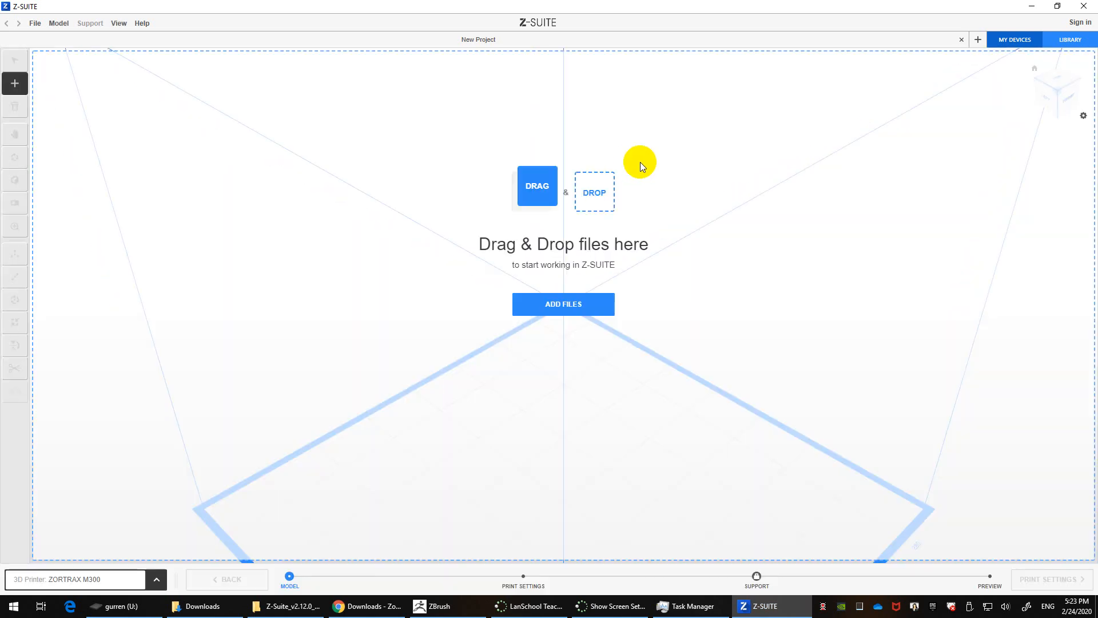
Import UMesh_Earthquake_82_optim.stl from the Data (D:) drive into the project
{"action": "left_click", "coordinate": [594, 306]}
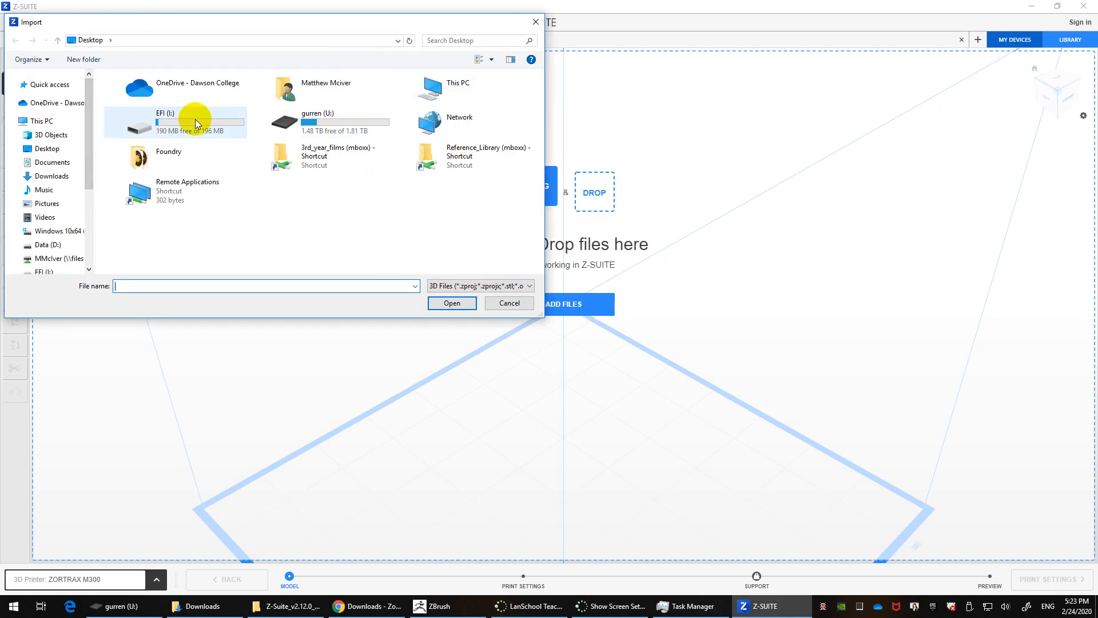
{"action": "left_click", "coordinate": [49, 244]}
{"action": "scroll", "coordinate": [150, 171], "scroll_direction": "down", "scroll_amount": 3}
{"action": "scroll", "coordinate": [151, 182], "scroll_direction": "down", "scroll_amount": 3}
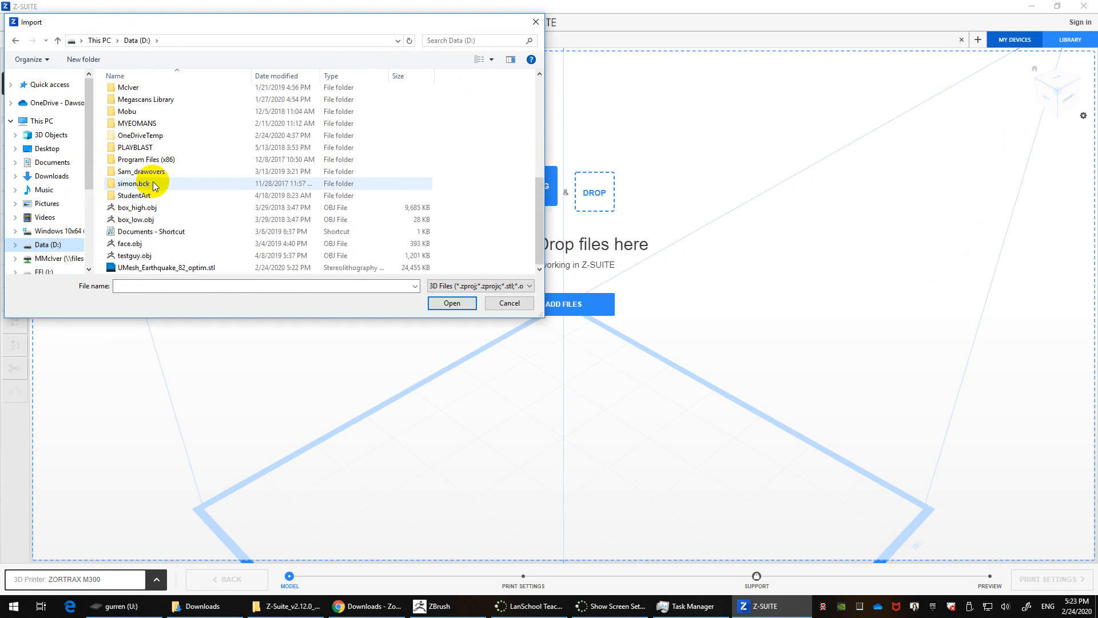
{"action": "double_click", "coordinate": [177, 269]}
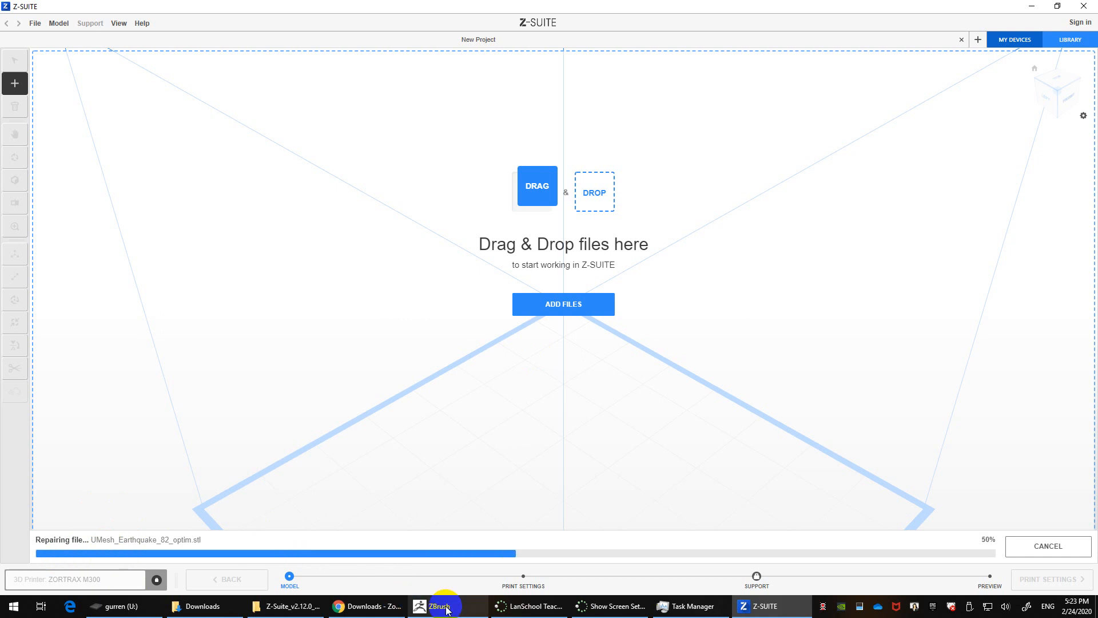
{"action": "mouse_move", "coordinate": [446, 610]}
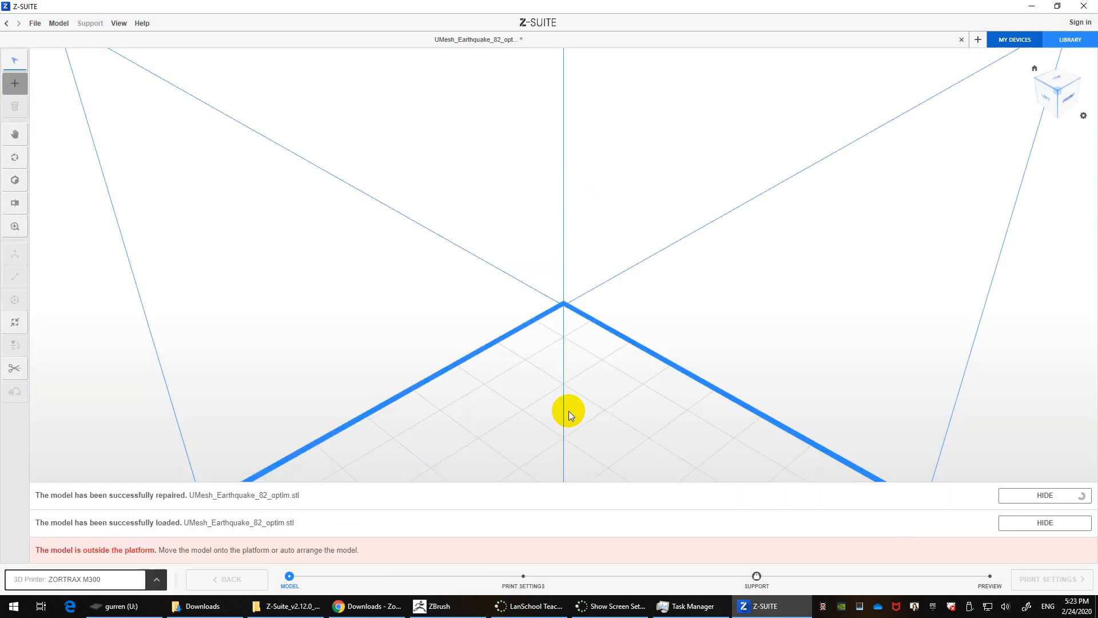
Examine the imported character's orientation and position on the build platform
{"action": "right_click_drag", "start_coordinate": [585, 395], "coordinate": [712, 417]}
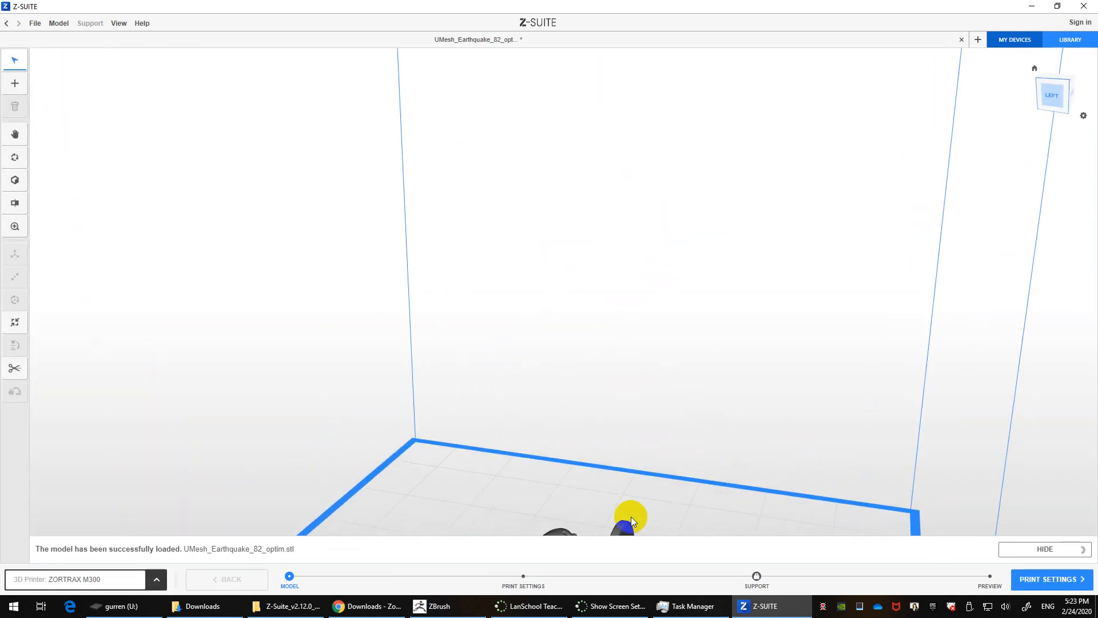
{"action": "scroll", "coordinate": [630, 517], "scroll_direction": "down", "scroll_amount": 5}
{"action": "middle_click_drag", "start_coordinate": [642, 461], "coordinate": [590, 325]}
{"action": "scroll", "coordinate": [610, 300], "scroll_direction": "up", "scroll_amount": 4}
{"action": "scroll", "coordinate": [675, 399], "scroll_direction": "down", "scroll_amount": 3}
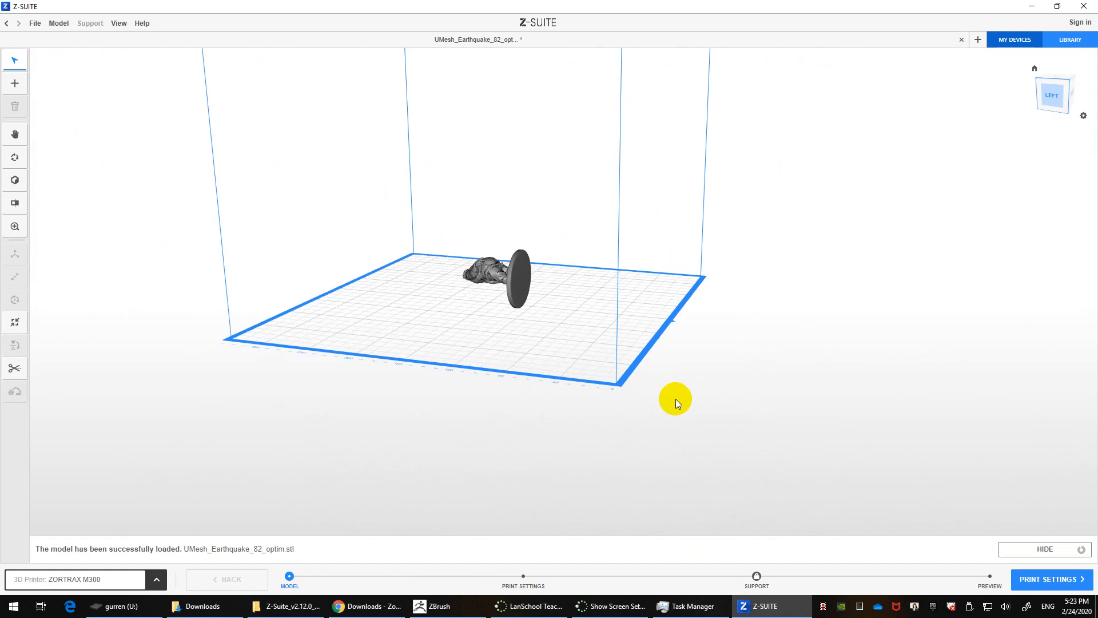
{"action": "scroll", "coordinate": [564, 210], "scroll_direction": "up", "scroll_amount": 5}
{"action": "scroll", "coordinate": [568, 242], "scroll_direction": "down", "scroll_amount": 3}
{"action": "scroll", "coordinate": [554, 204], "scroll_direction": "up", "scroll_amount": 4}
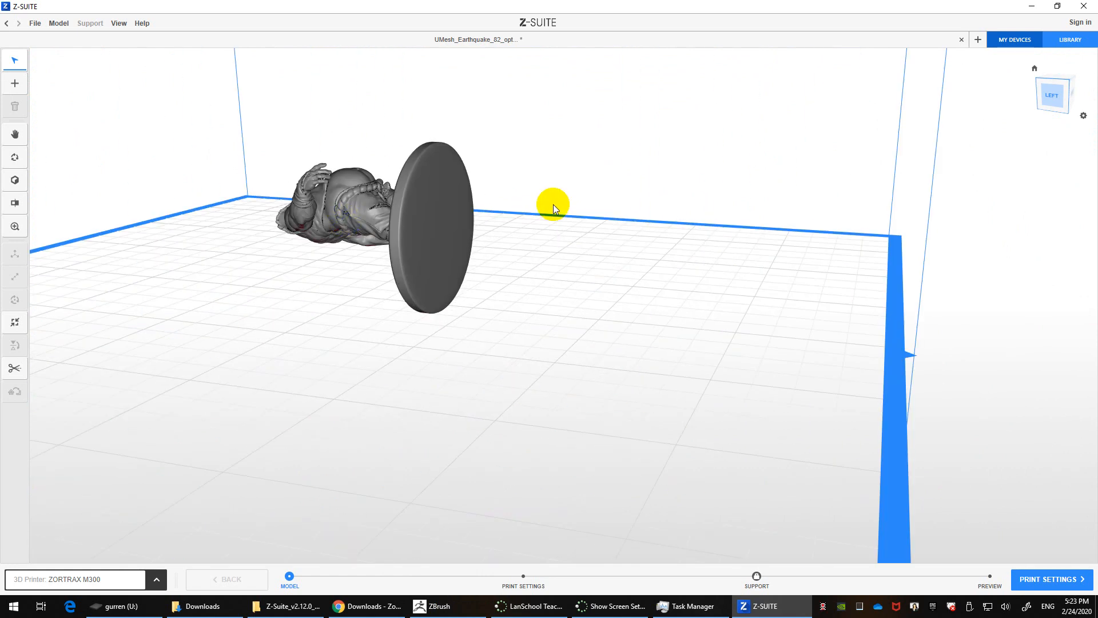
Rotate the imported character 90 degrees about X to stand it on its base, and deselect it
{"action": "left_click", "coordinate": [345, 217]}
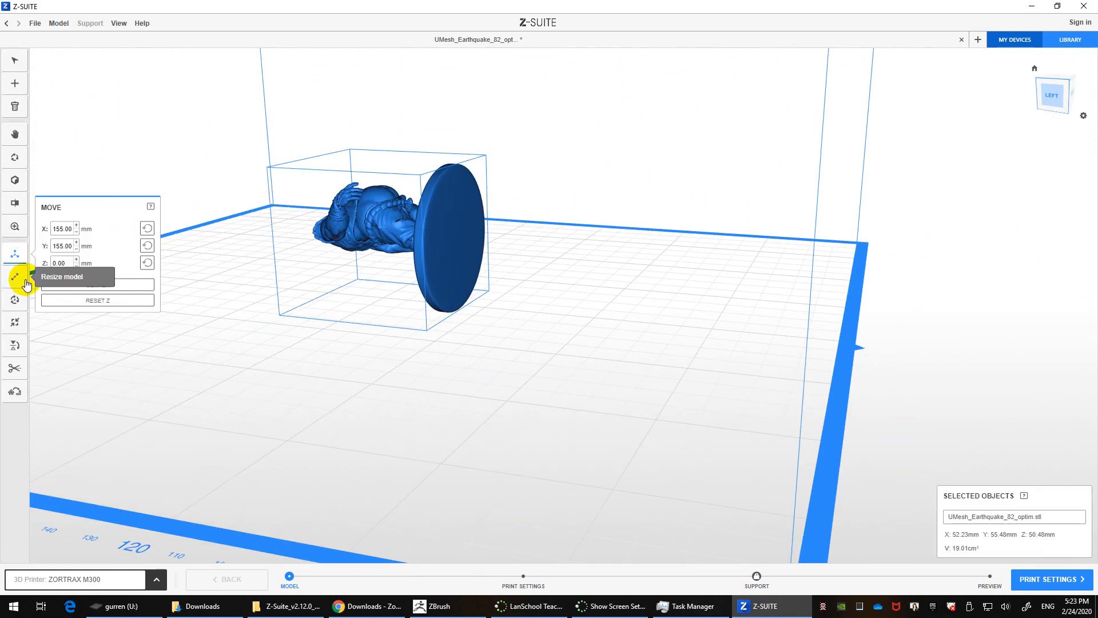
{"action": "left_click", "coordinate": [15, 302]}
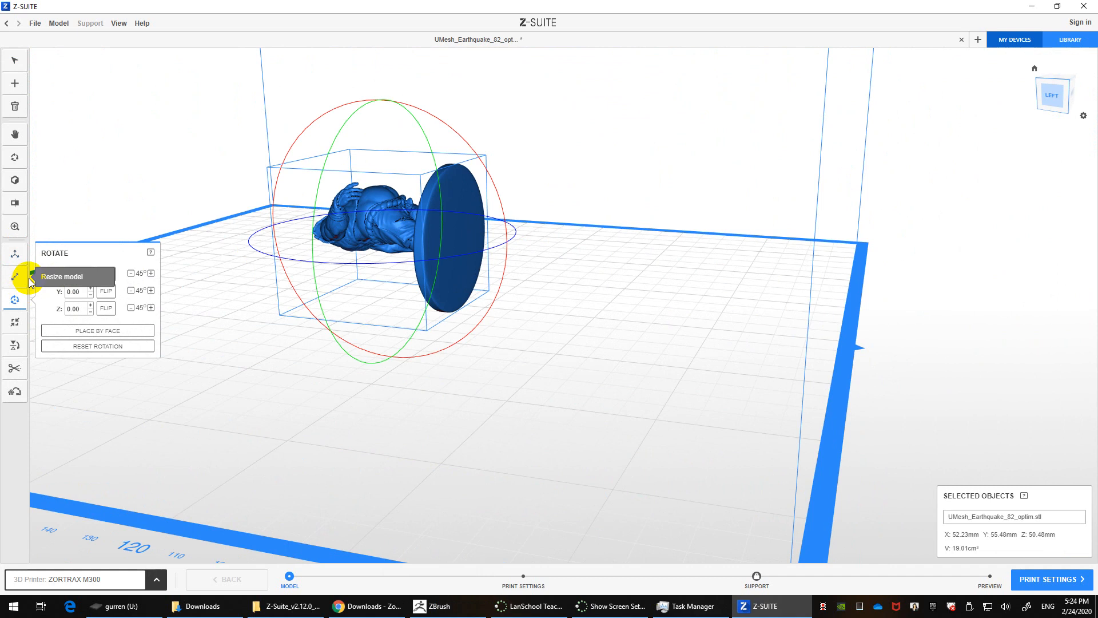
{"action": "left_click", "coordinate": [69, 276]}
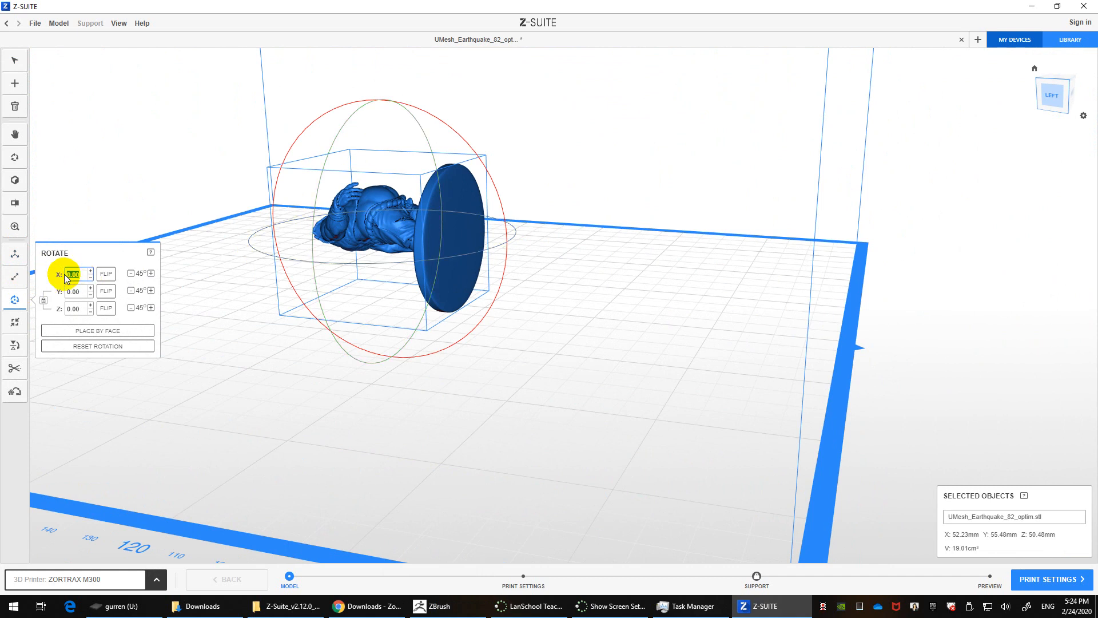
{"action": "type", "text": "90"}
{"action": "key", "text": "Return"}
{"action": "right_click_drag", "start_coordinate": [424, 259], "coordinate": [675, 399]}
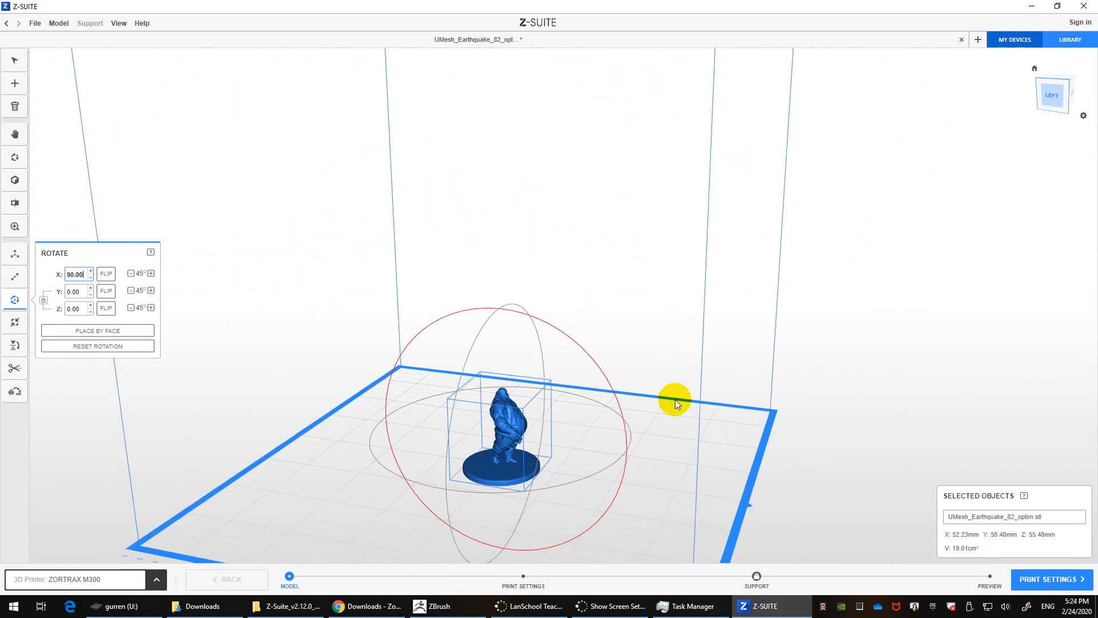
{"action": "left_click", "coordinate": [675, 399]}
{"action": "mouse_move", "coordinate": [675, 399]}
{"action": "middle_mouse_down"}
{"action": "mouse_move", "coordinate": [633, 370]}
{"action": "mouse_move", "coordinate": [682, 401]}
{"action": "middle_mouse_up"}
{"action": "scroll", "coordinate": [679, 386], "scroll_direction": "down", "scroll_amount": 2}
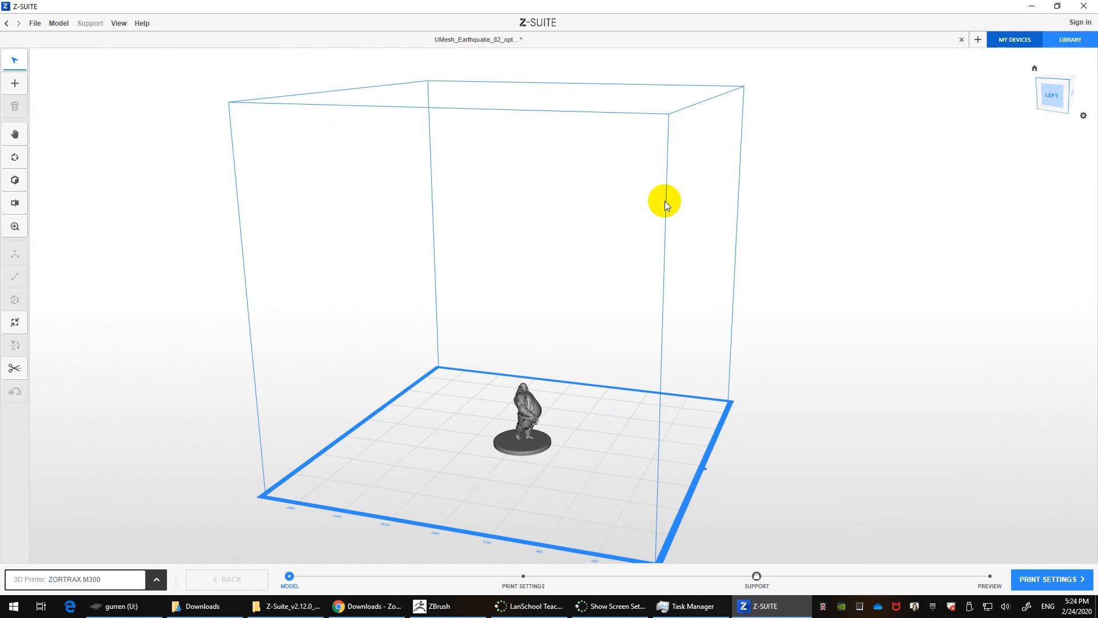
Select the character and switch its resize values to millimetres, keeping the X, Y and Z proportions linked
{"action": "left_click", "coordinate": [535, 409]}
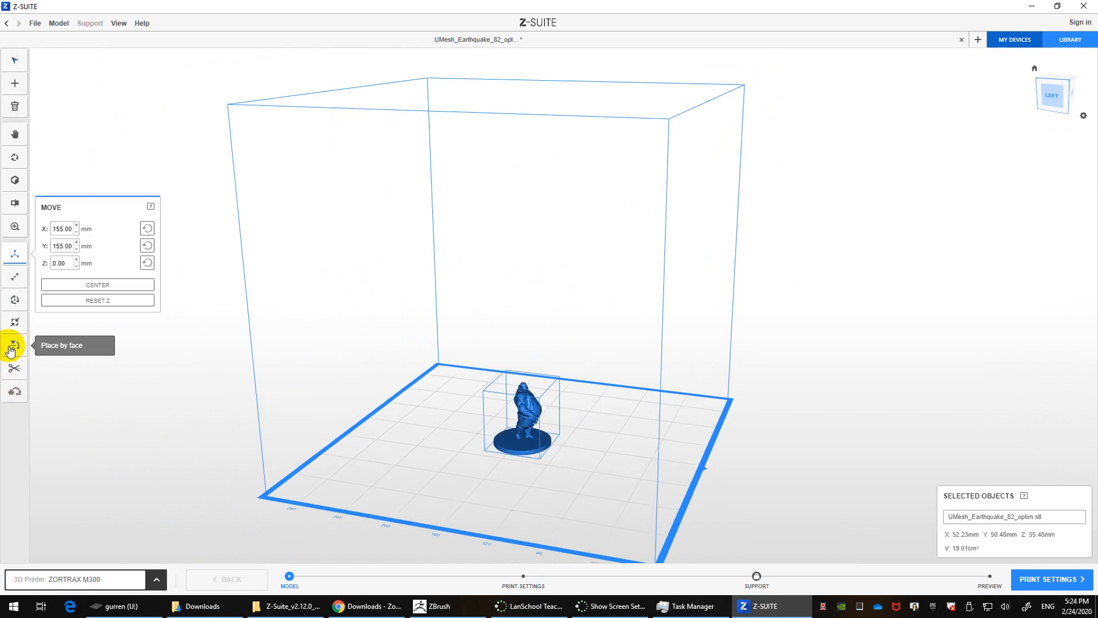
{"action": "left_click", "coordinate": [69, 230]}
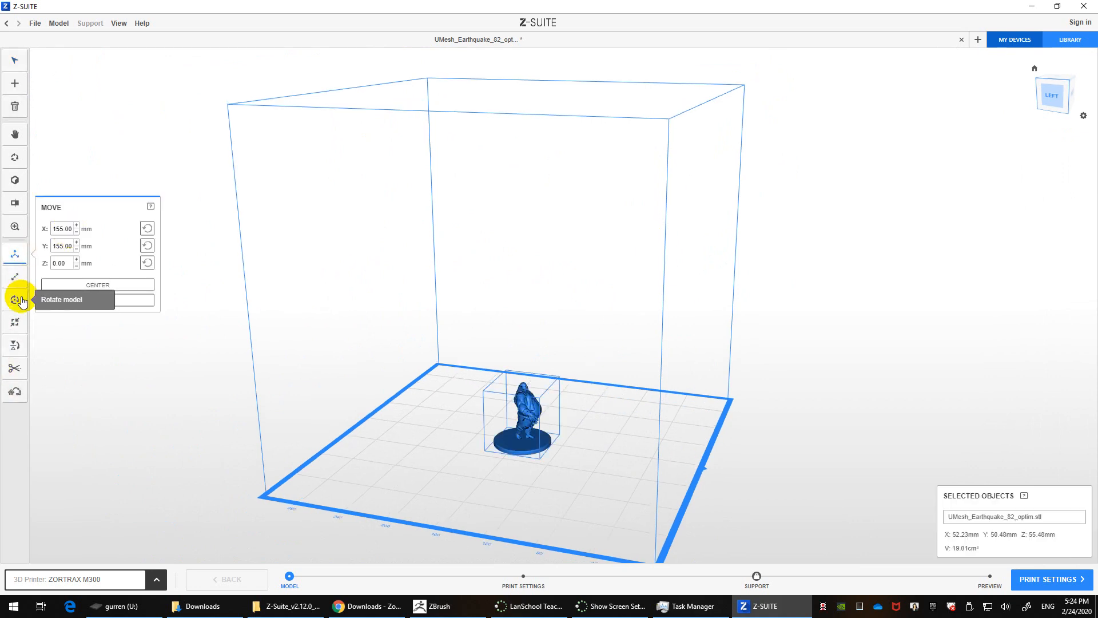
{"action": "left_click", "coordinate": [14, 279]}
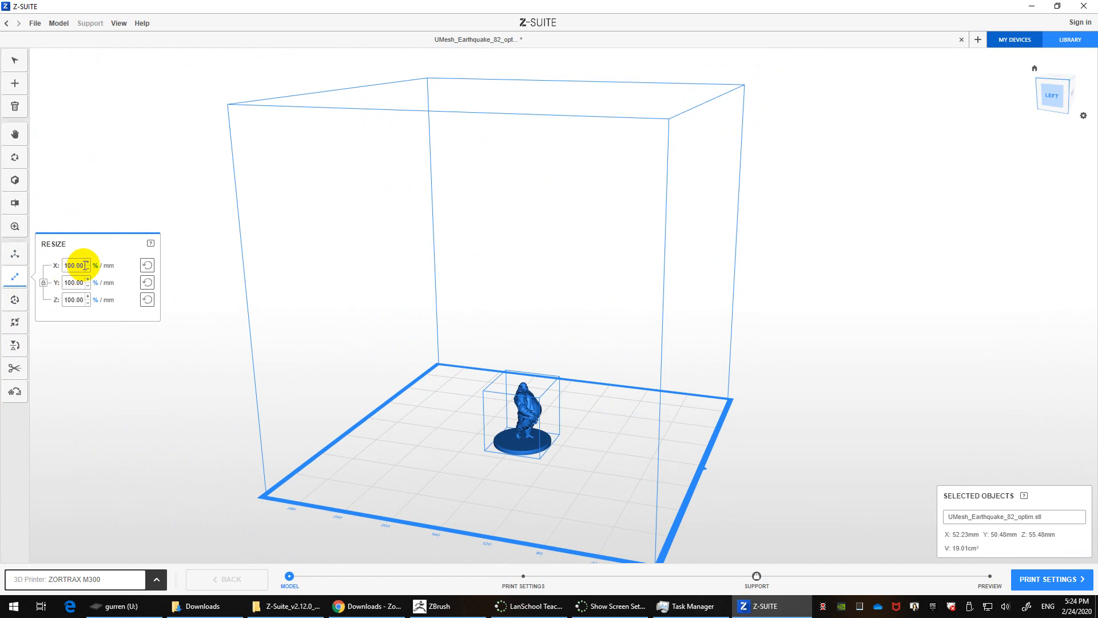
{"action": "left_click", "coordinate": [106, 265]}
{"action": "left_click", "coordinate": [77, 266]}
{"action": "left_click", "coordinate": [44, 283]}
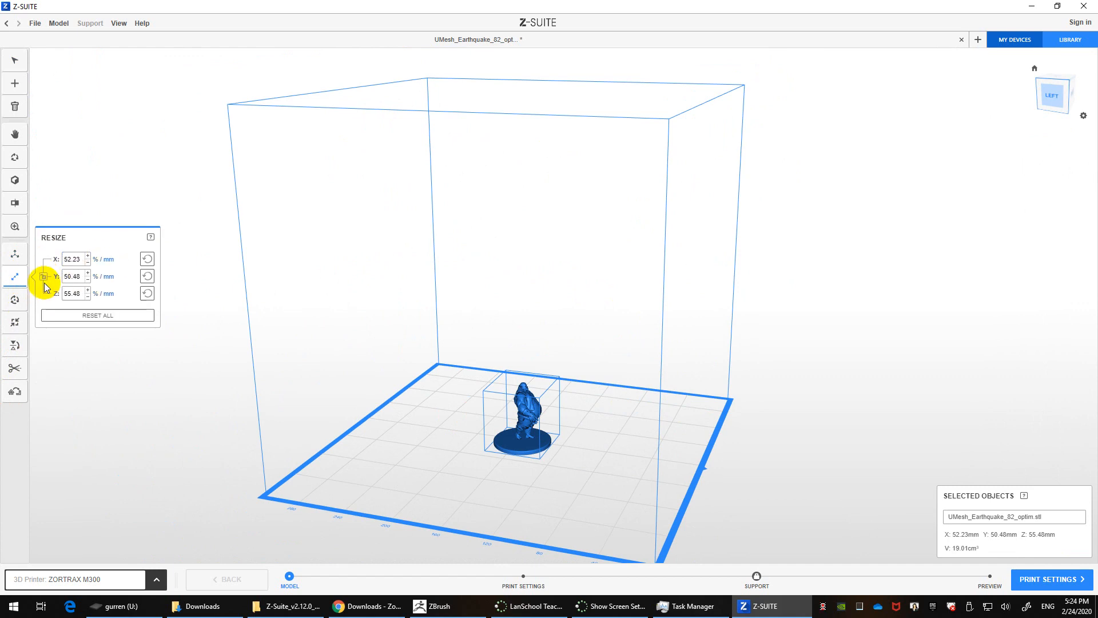
{"action": "left_click", "coordinate": [43, 282]}
Try scaling the character proportionally to 290 mm in Z, inspect it within the print volume, and undo the resize
{"action": "left_click", "coordinate": [73, 299]}
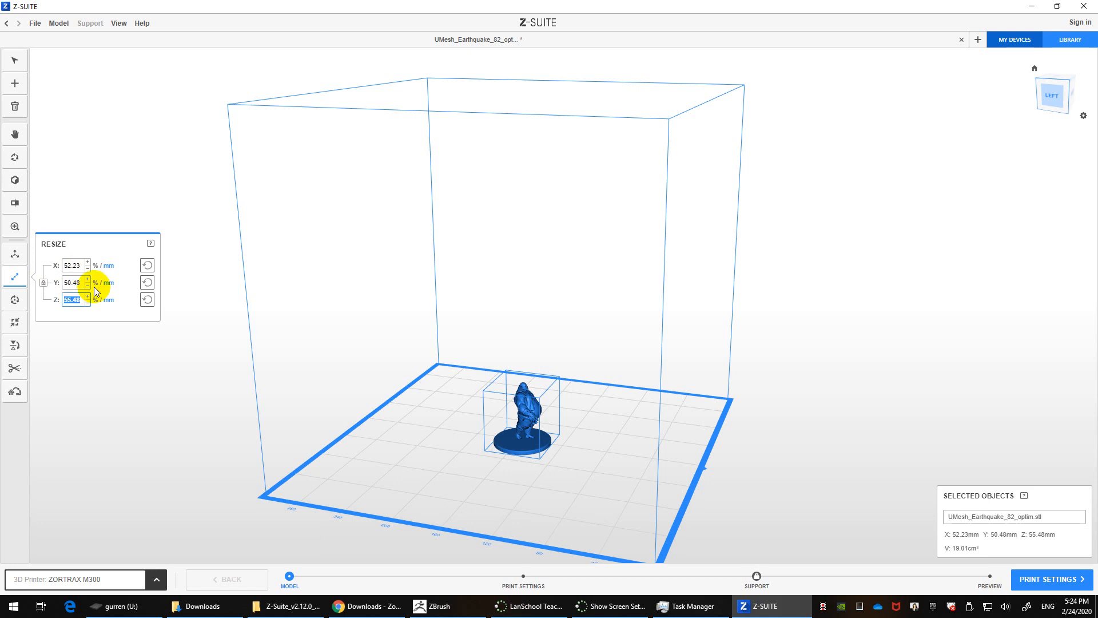
{"action": "type", "text": "290"}
{"action": "key", "text": "Return"}
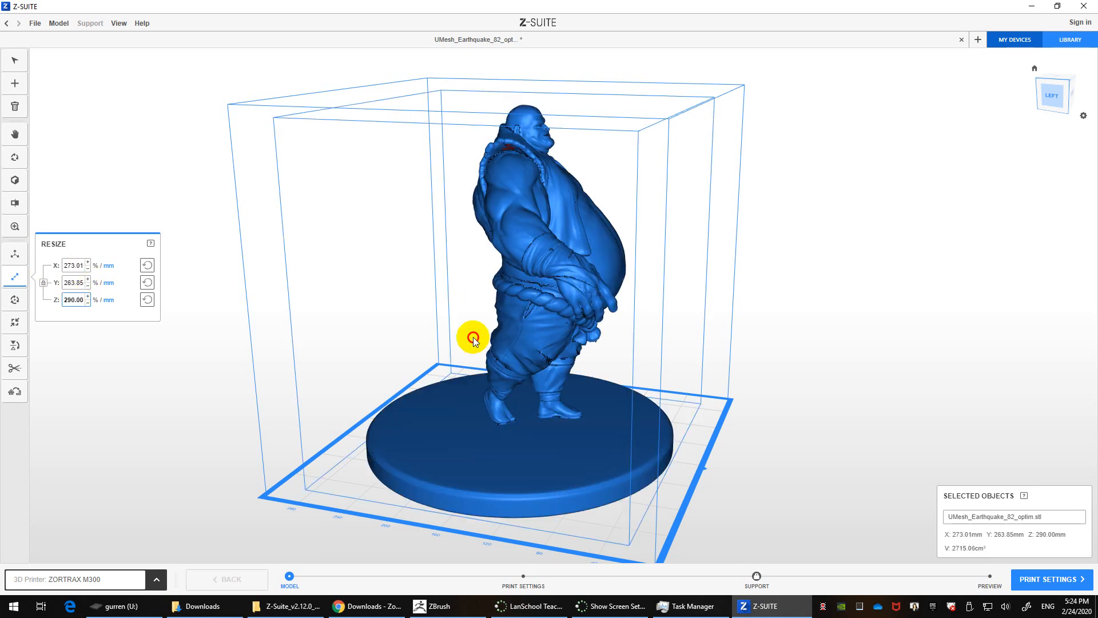
{"action": "left_click_drag", "start_coordinate": [473, 338], "coordinate": [656, 270]}
{"action": "key", "text": "ctrl+z"}
{"action": "key", "text": "ctrl+z"}
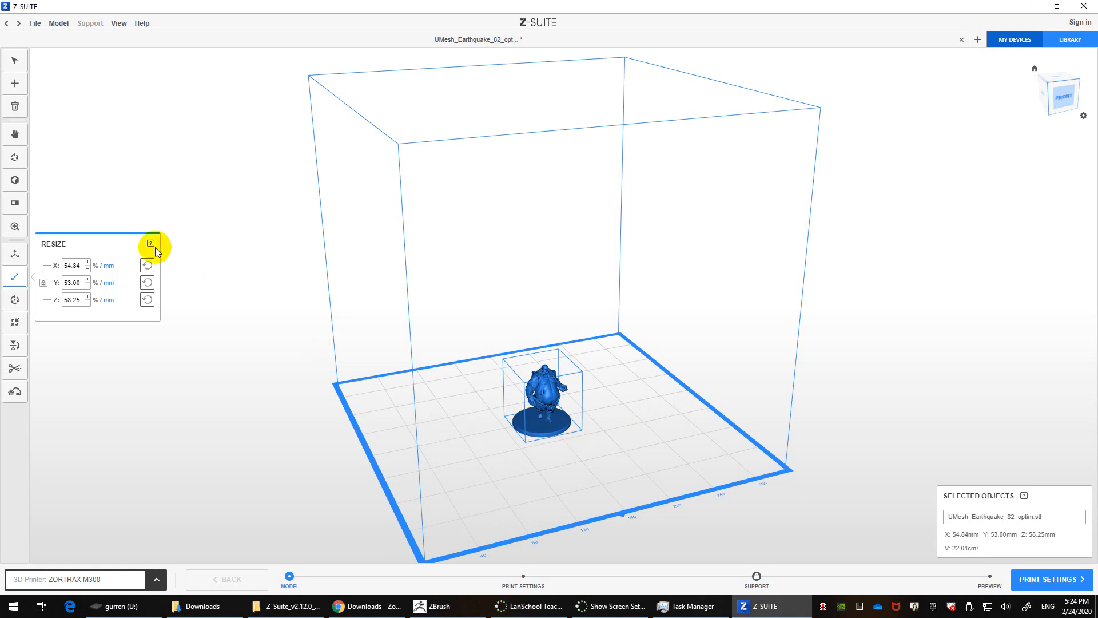
Deselect the character, proceed to the print settings, and choose infill pattern Patt. 2 with 10% density
{"action": "left_click", "coordinate": [620, 422]}
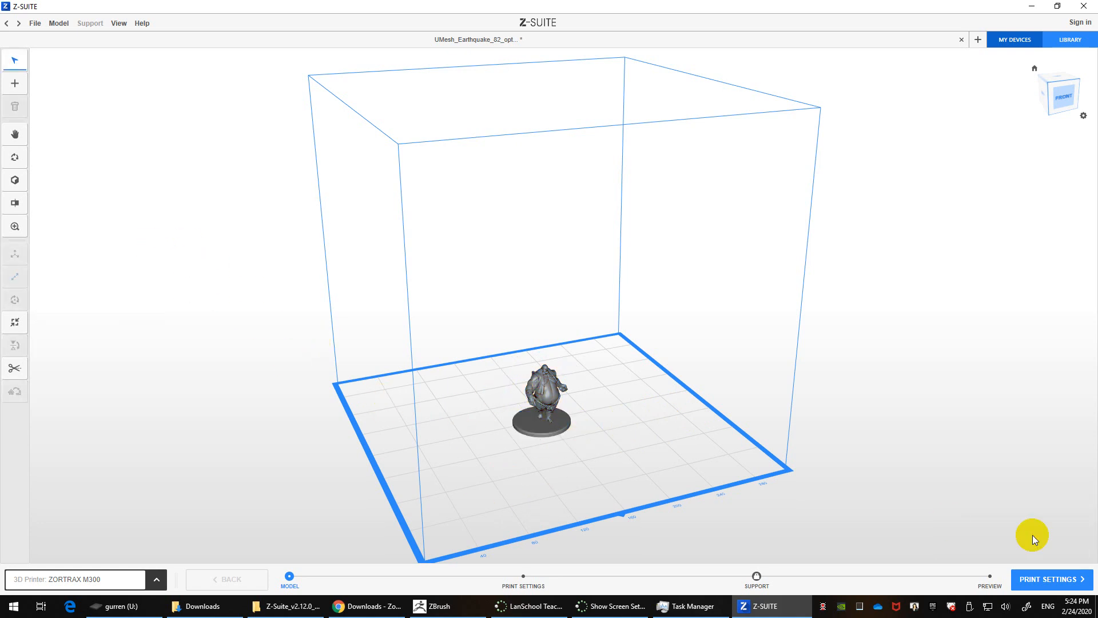
{"action": "left_click", "coordinate": [1052, 579]}
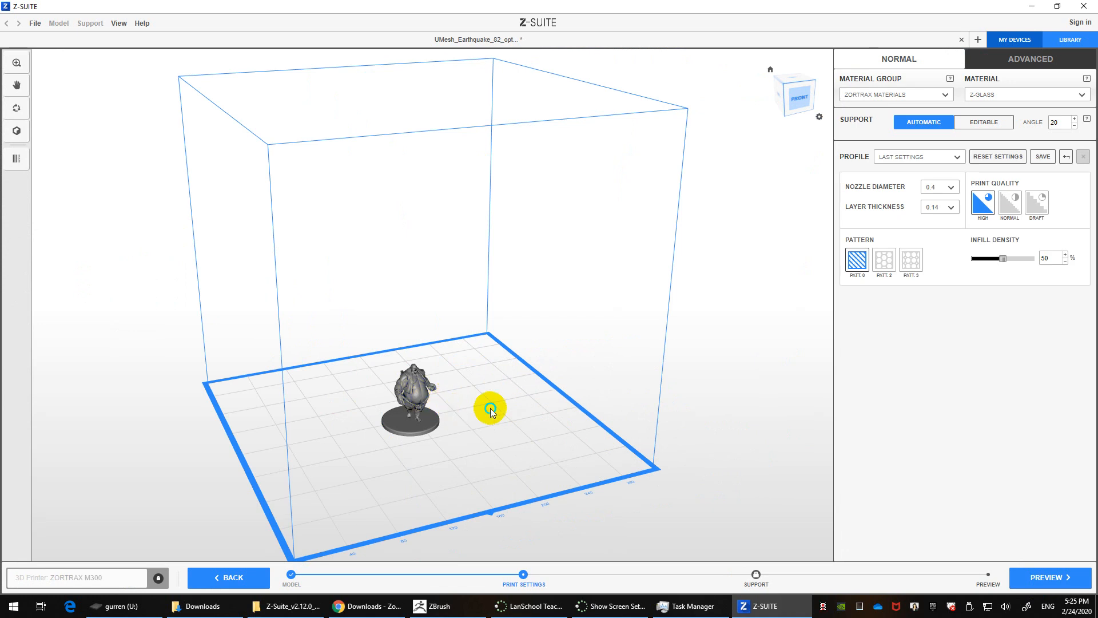
{"action": "left_click", "coordinate": [1002, 259]}
{"action": "left_click_drag", "start_coordinate": [1003, 261], "coordinate": [978, 258]}
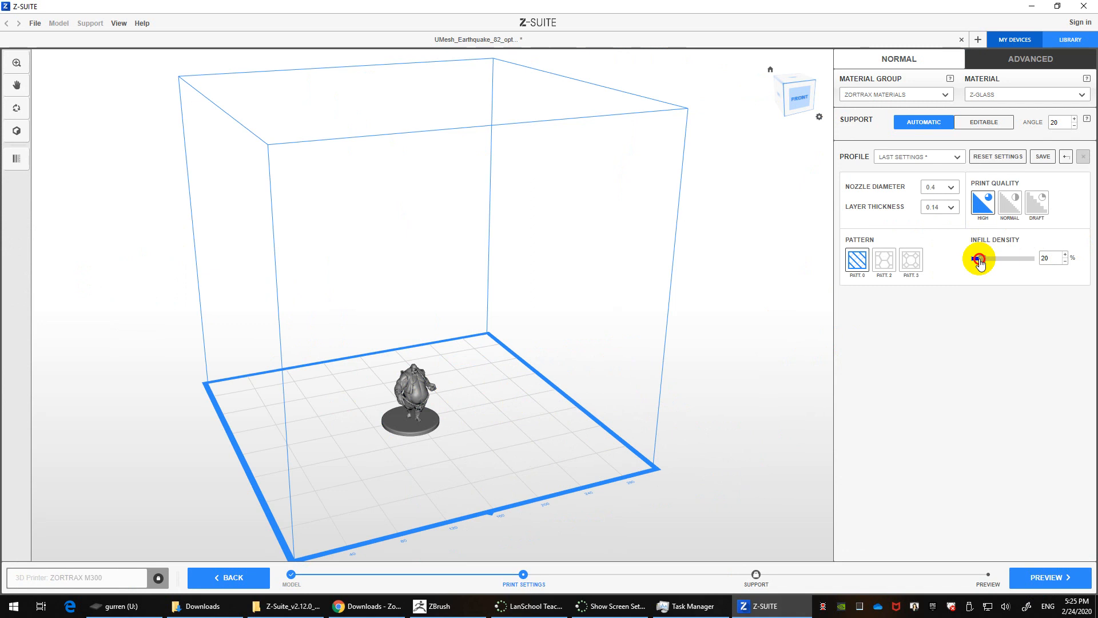
{"action": "left_click", "coordinate": [881, 262]}
{"action": "left_click", "coordinate": [890, 260]}
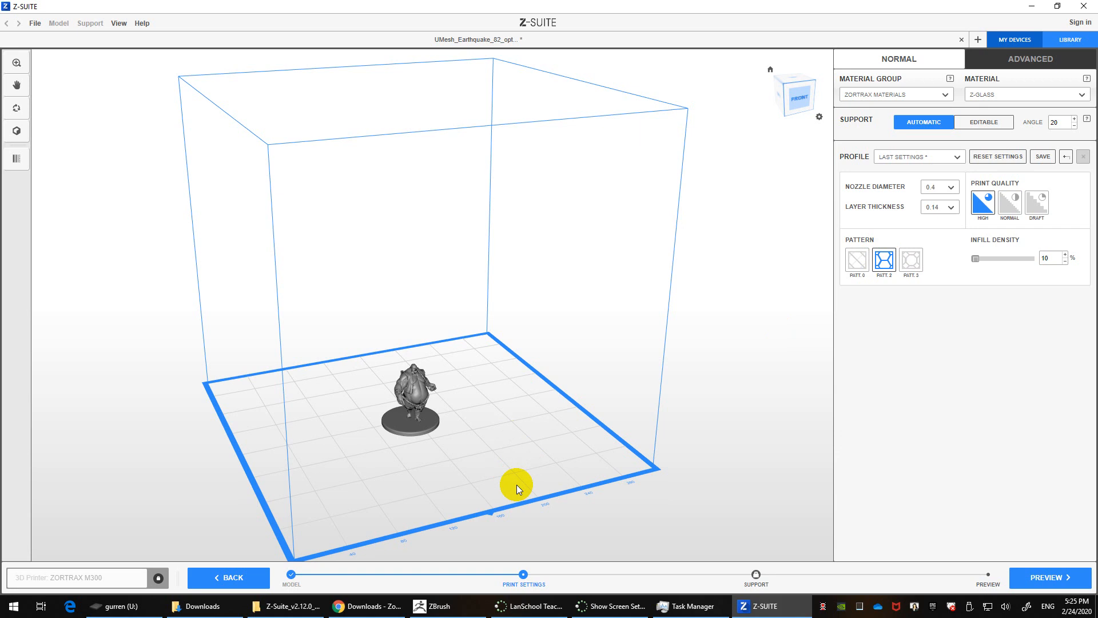
Try the Z-HIPS material with the 0.4 nozzle diameter and a 0.09 layer thickness
{"action": "left_click", "coordinate": [995, 95]}
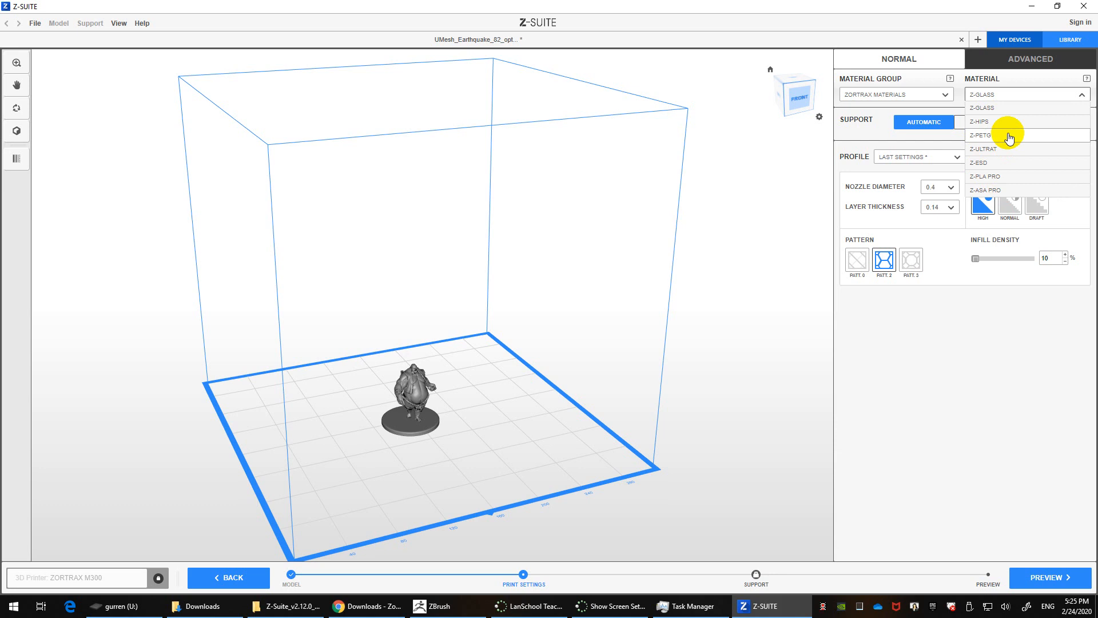
{"action": "left_click", "coordinate": [989, 121]}
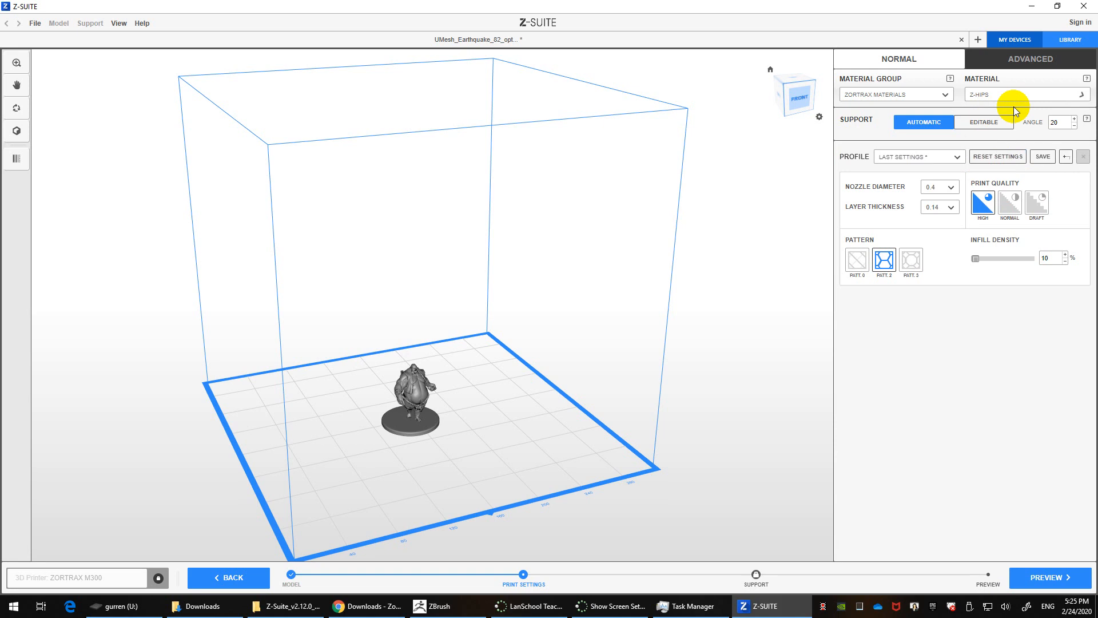
{"action": "left_click", "coordinate": [947, 188]}
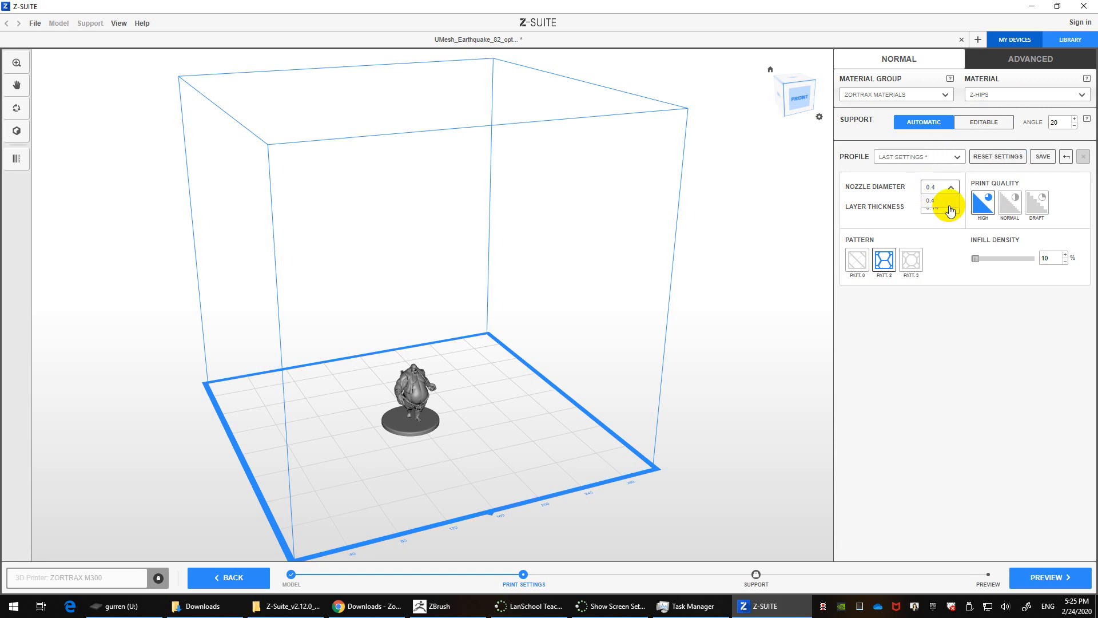
{"action": "left_click", "coordinate": [949, 210]}
{"action": "left_click", "coordinate": [943, 207]}
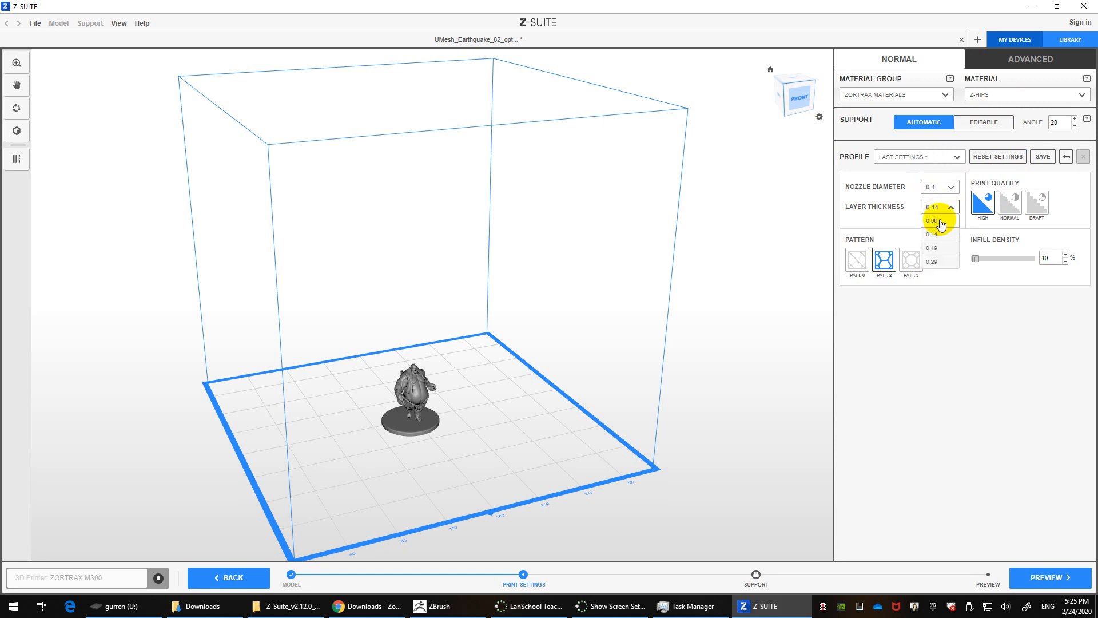
{"action": "left_click", "coordinate": [941, 222]}
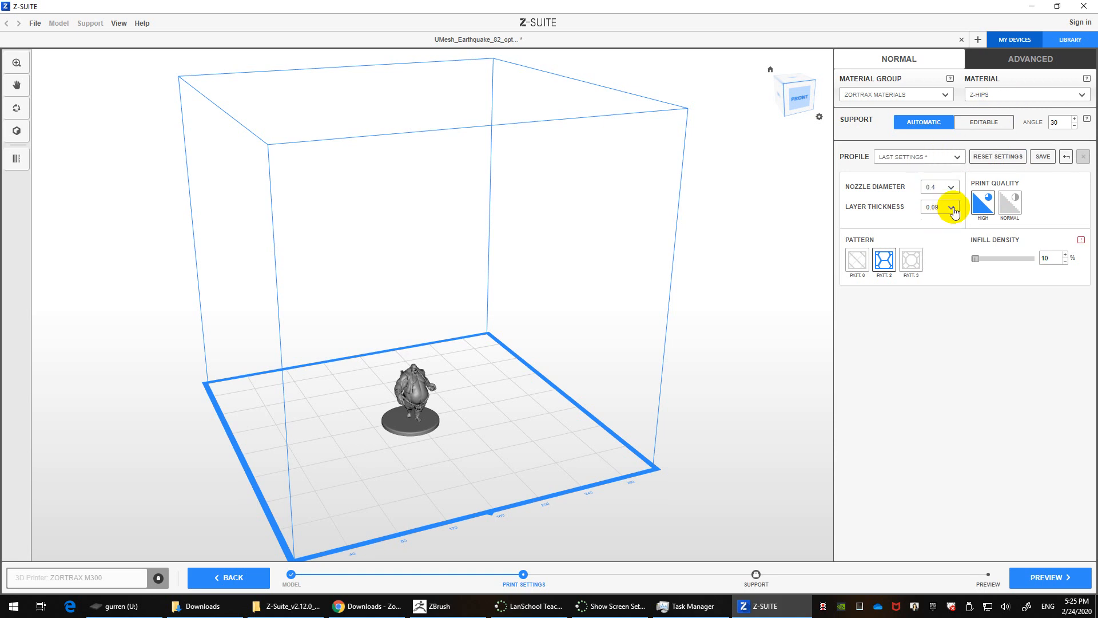
{"action": "left_click", "coordinate": [954, 209]}
{"action": "left_click", "coordinate": [938, 224]}
Set the print material to Z-PETG and the layer thickness to 0.14
{"action": "left_click", "coordinate": [1010, 95]}
{"action": "left_click", "coordinate": [989, 136]}
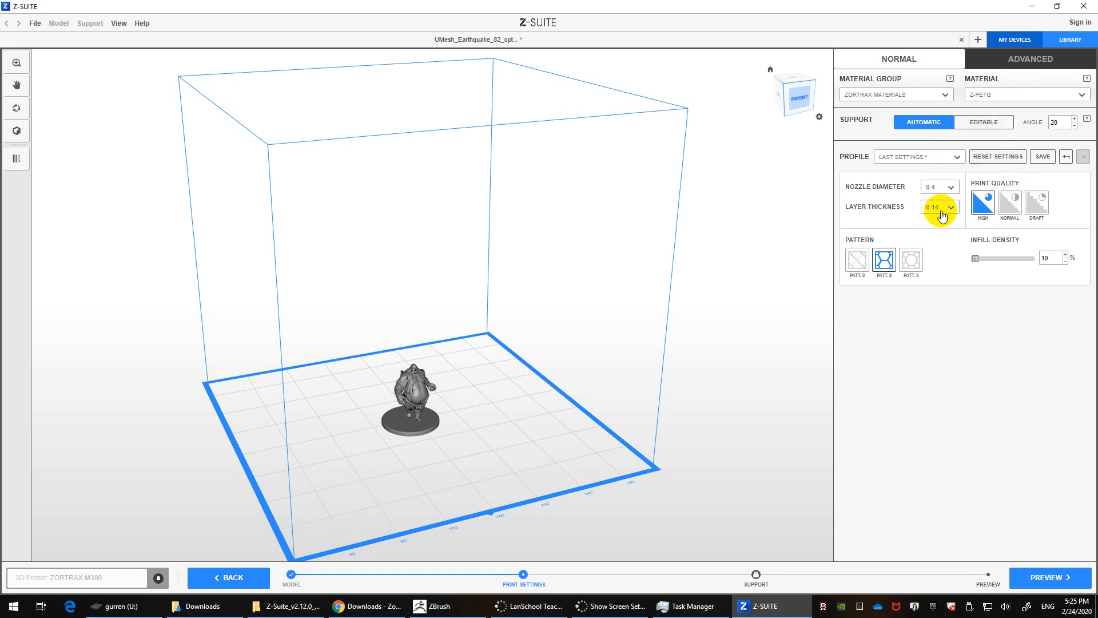
{"action": "left_click", "coordinate": [940, 207]}
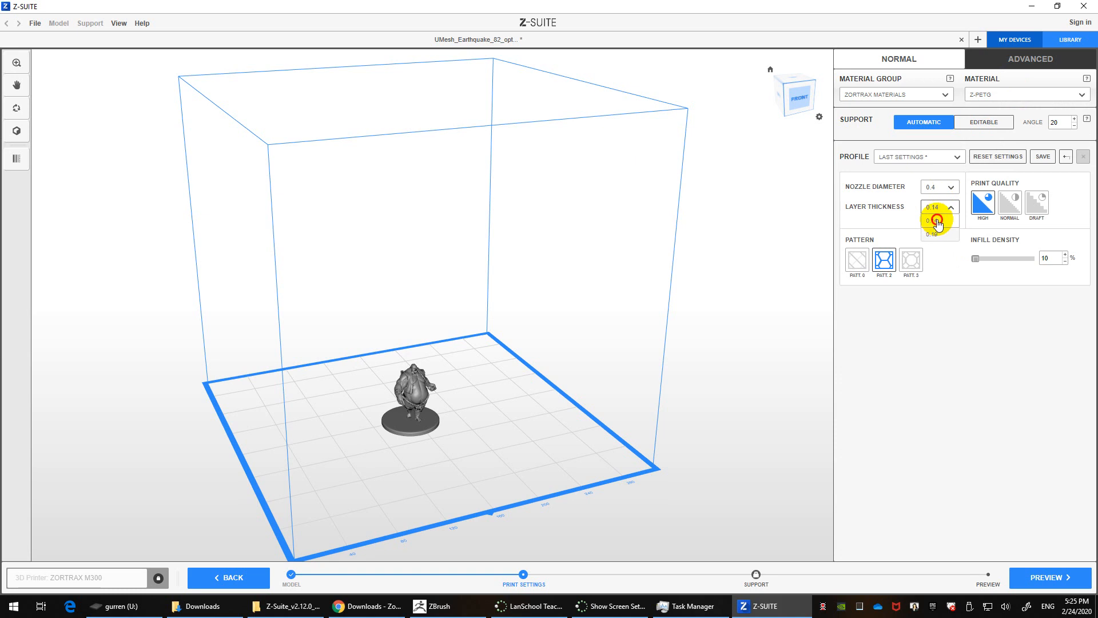
{"action": "left_click", "coordinate": [936, 222]}
In the advanced print settings, make the support editable, enable Lite support, and raise the infill density to 20%
{"action": "left_click", "coordinate": [1028, 61]}
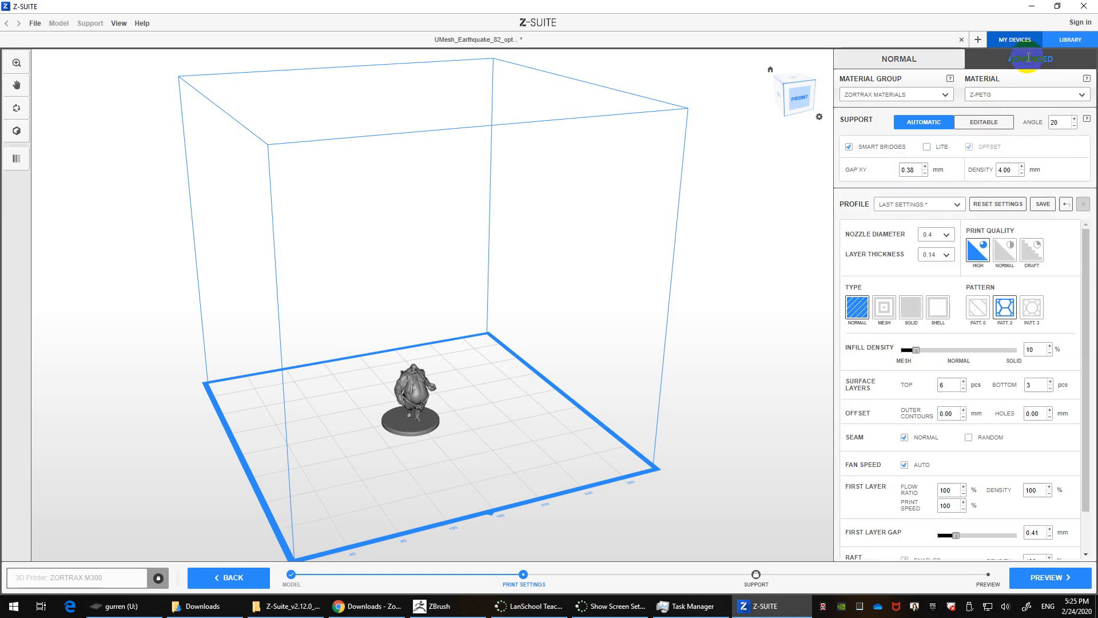
{"action": "left_click", "coordinate": [983, 122]}
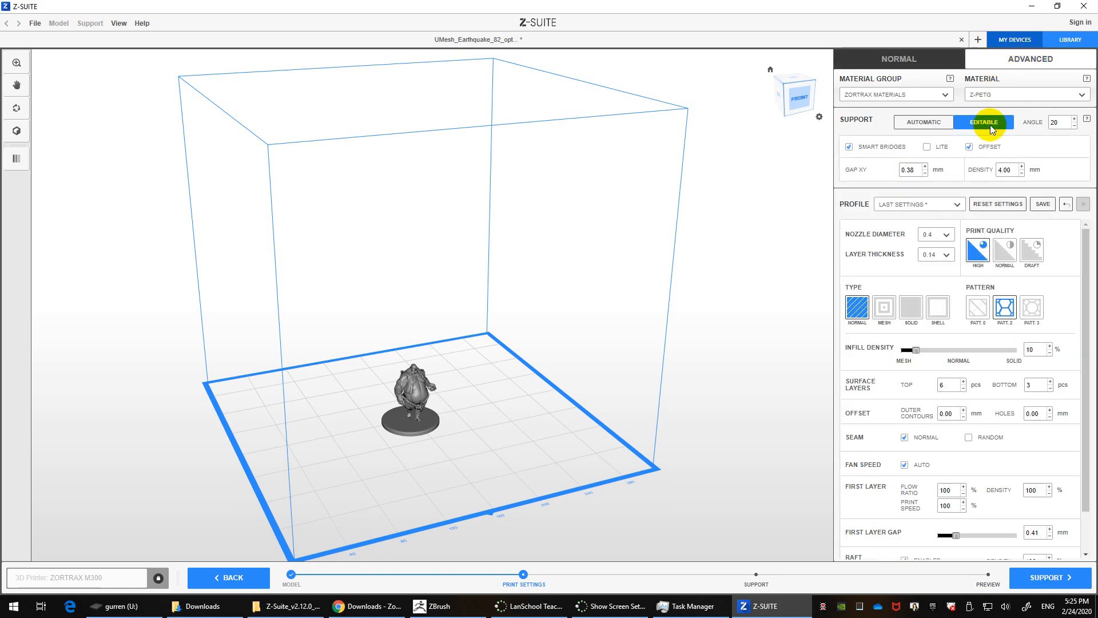
{"action": "left_click", "coordinate": [927, 147]}
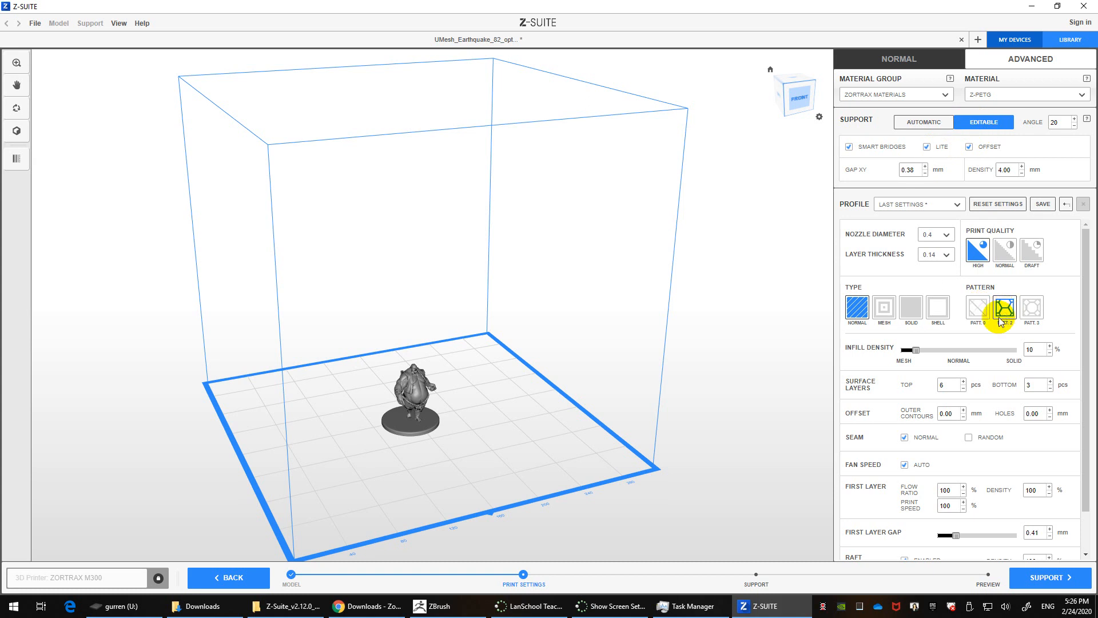
{"action": "mouse_move", "coordinate": [919, 350]}
{"action": "left_mouse_down"}
{"action": "mouse_move", "coordinate": [900, 353]}
{"action": "mouse_move", "coordinate": [932, 353]}
{"action": "left_mouse_up"}
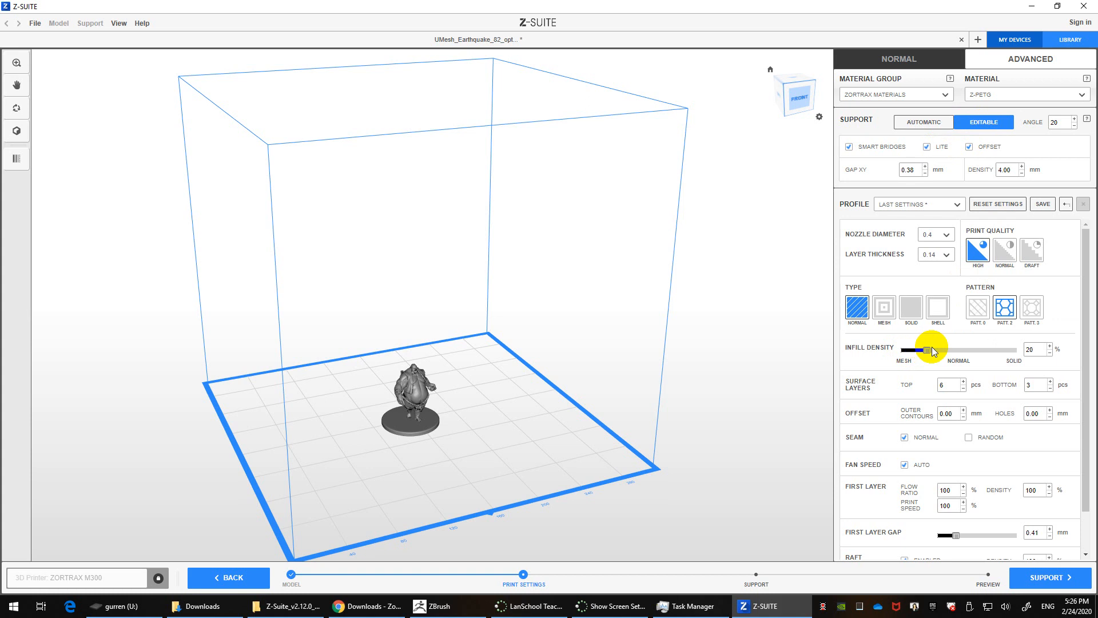
{"action": "scroll", "coordinate": [994, 481], "scroll_direction": "down", "scroll_amount": 2}
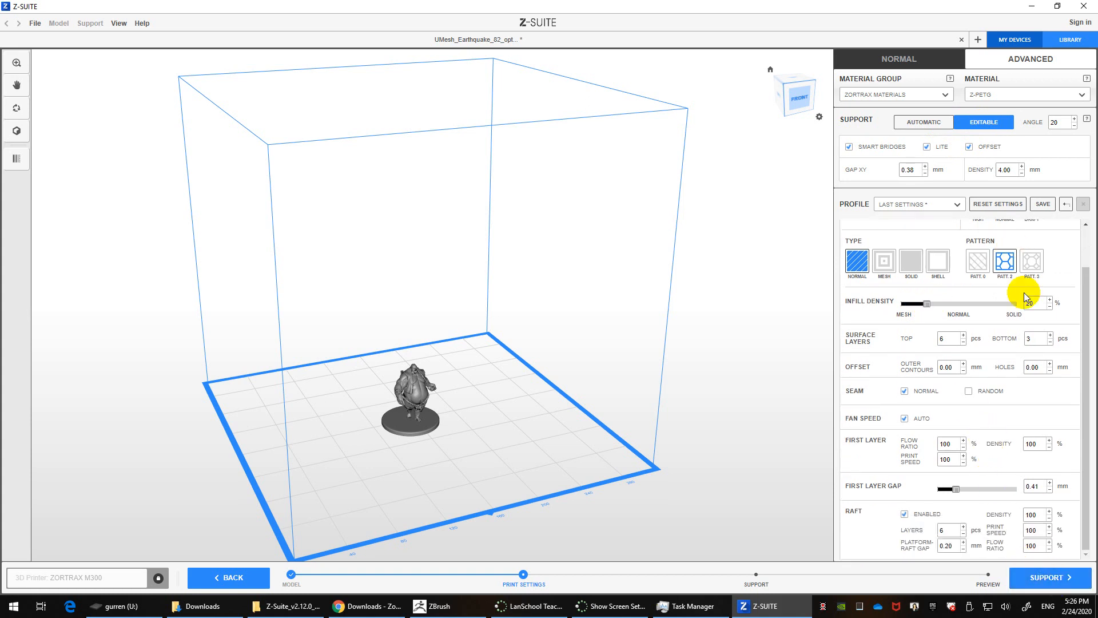
Proceed to the support stage and generate editable supports for the character with a 20-degree angle
{"action": "left_click", "coordinate": [1045, 578]}
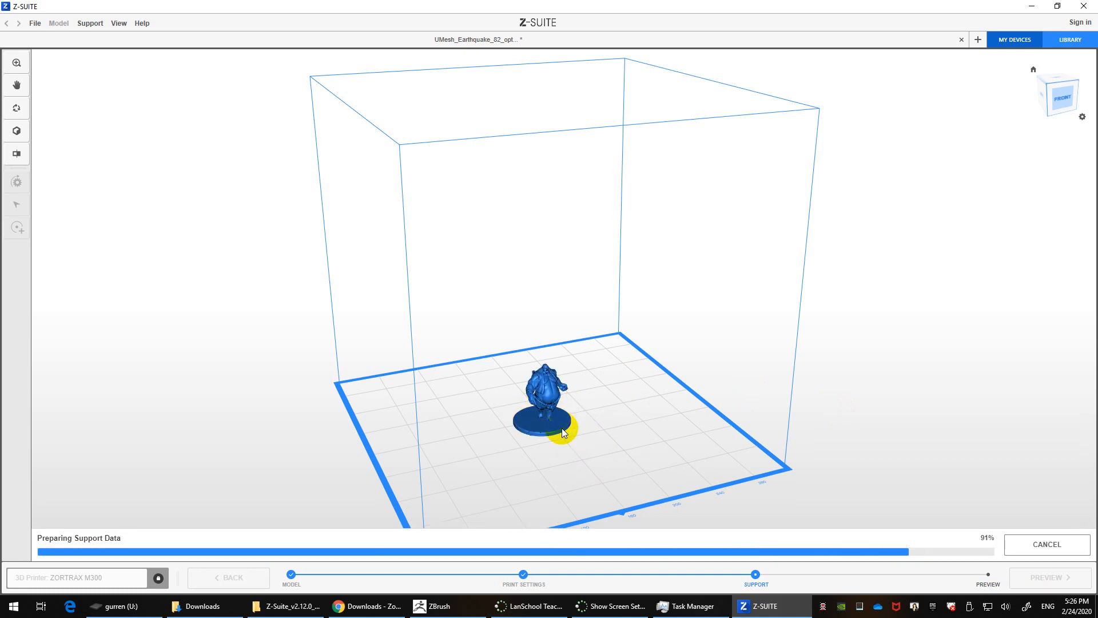
{"action": "left_click", "coordinate": [624, 479]}
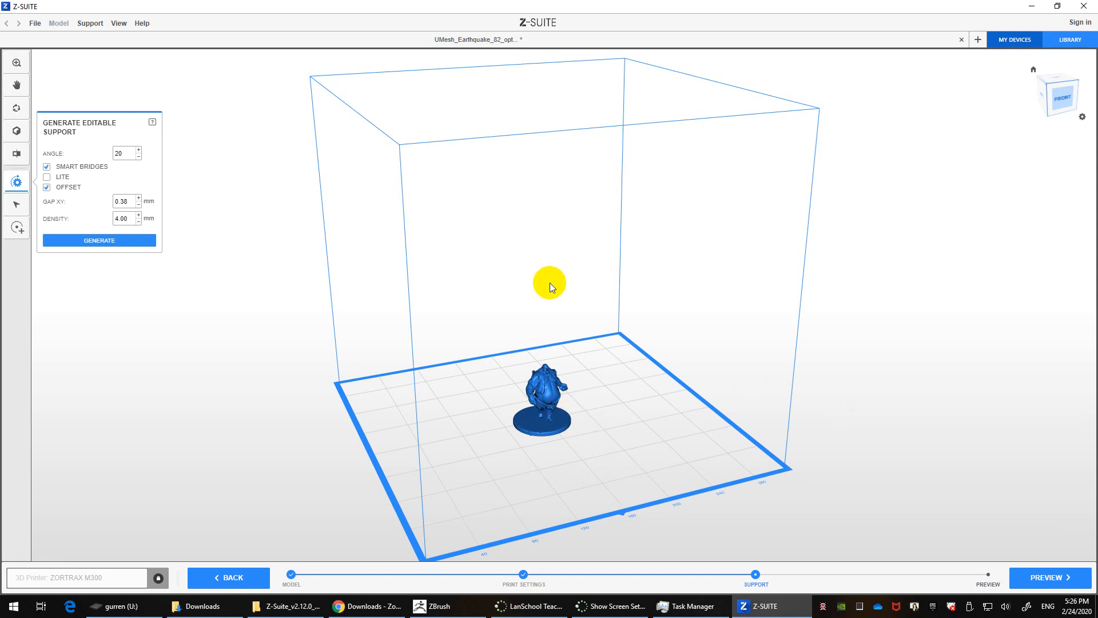
{"action": "left_click", "coordinate": [677, 355]}
{"action": "left_click", "coordinate": [71, 239]}
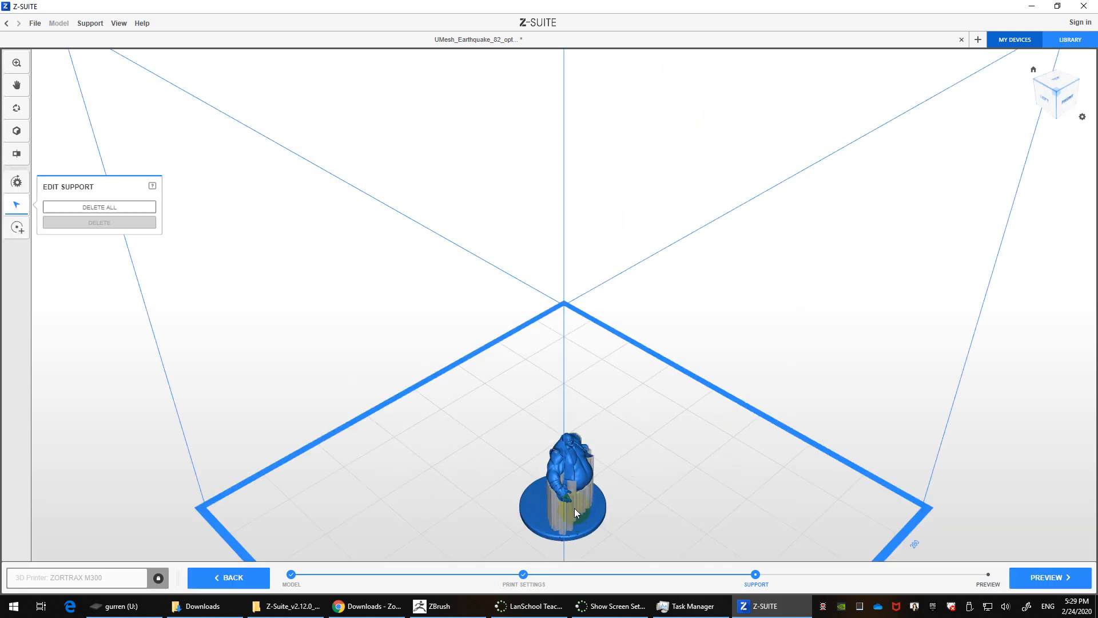
Delete individual support columns beneath the character's arm
{"action": "left_click", "coordinate": [574, 507]}
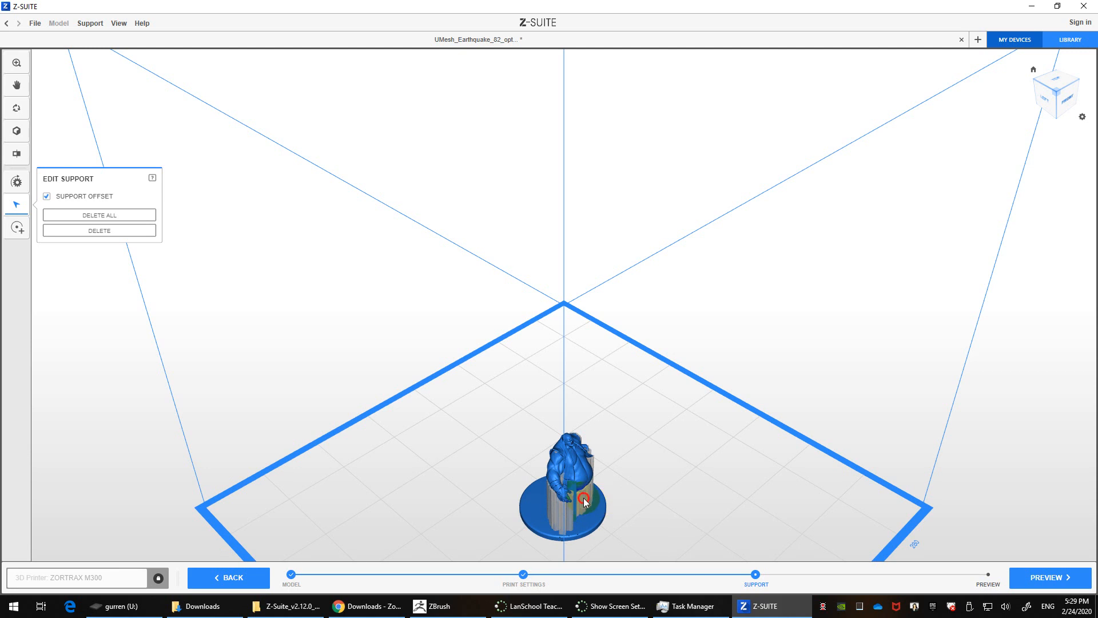
{"action": "key", "text": "Delete"}
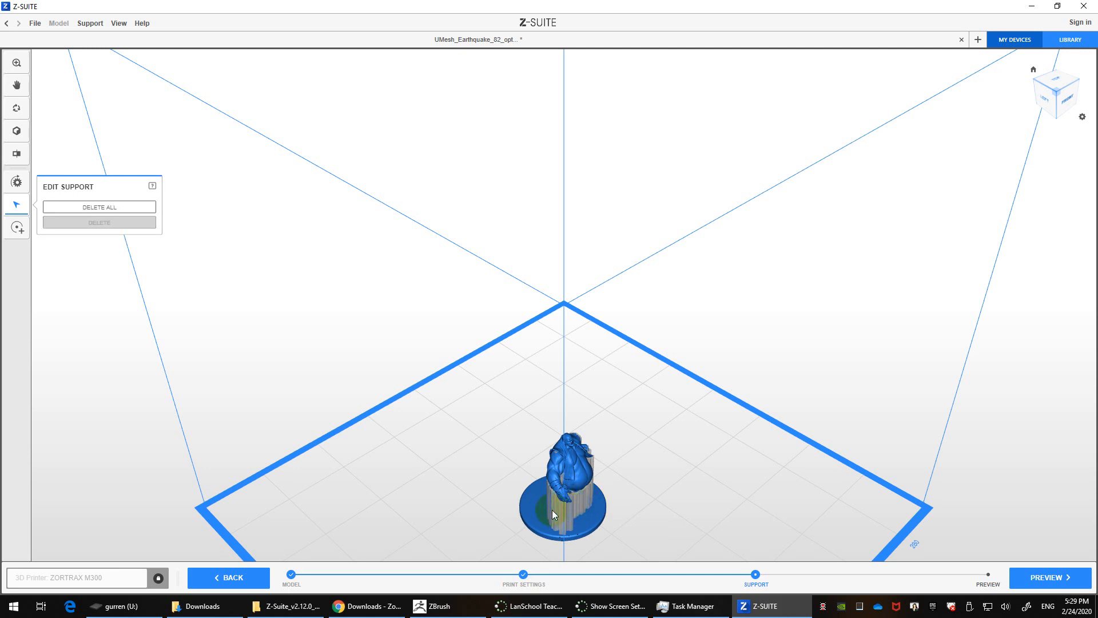
{"action": "left_click", "coordinate": [553, 510]}
{"action": "key", "text": "Delete"}
{"action": "left_click", "coordinate": [552, 510]}
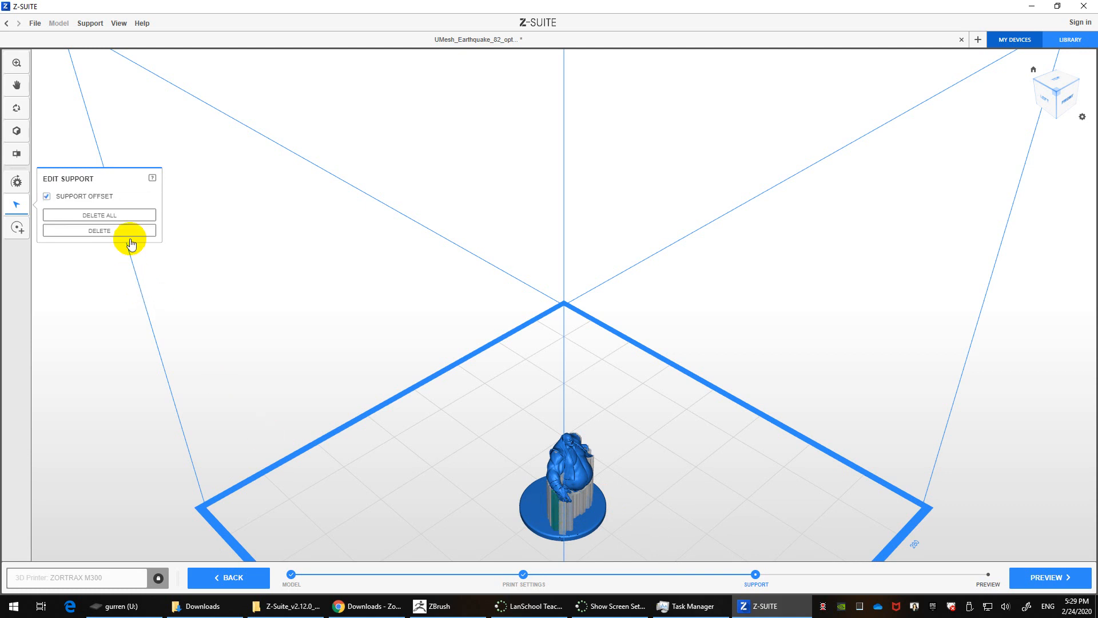
Generate the print preview, examine the character's internal layers and infill, and return the displayed layers to 100%
{"action": "left_click", "coordinate": [1059, 588]}
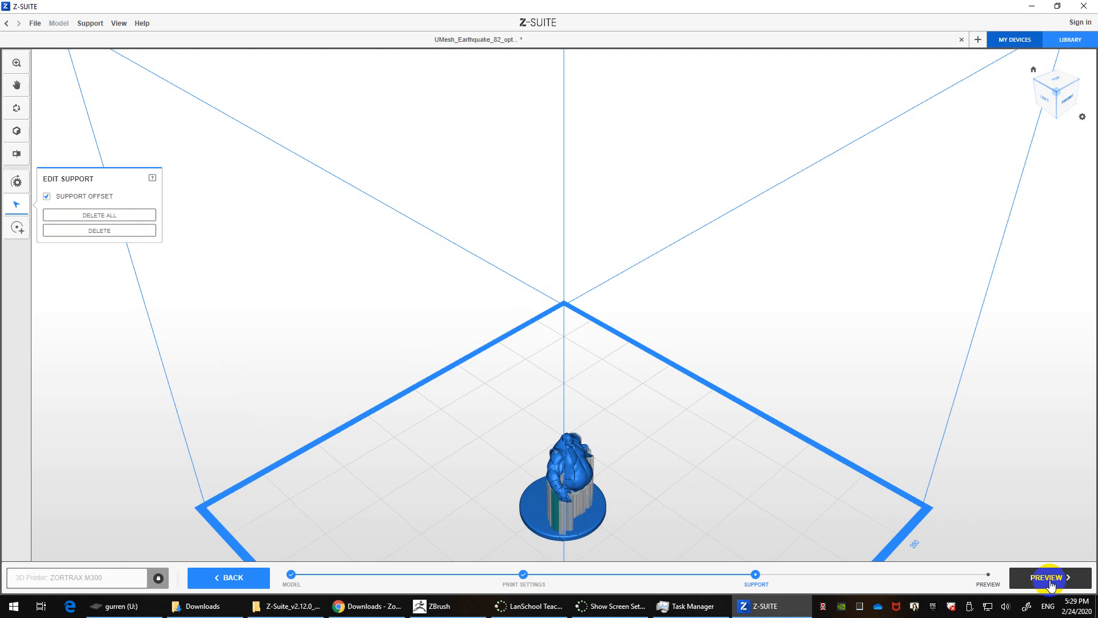
{"action": "left_click", "coordinate": [1050, 579]}
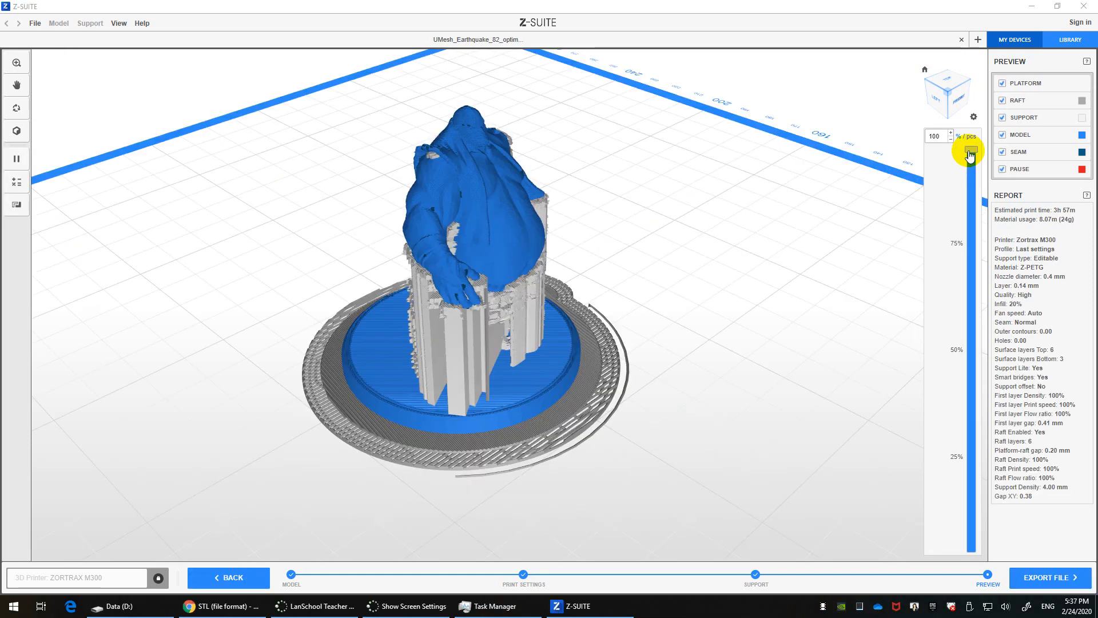
{"action": "left_click_drag", "start_coordinate": [971, 159], "coordinate": [971, 195]}
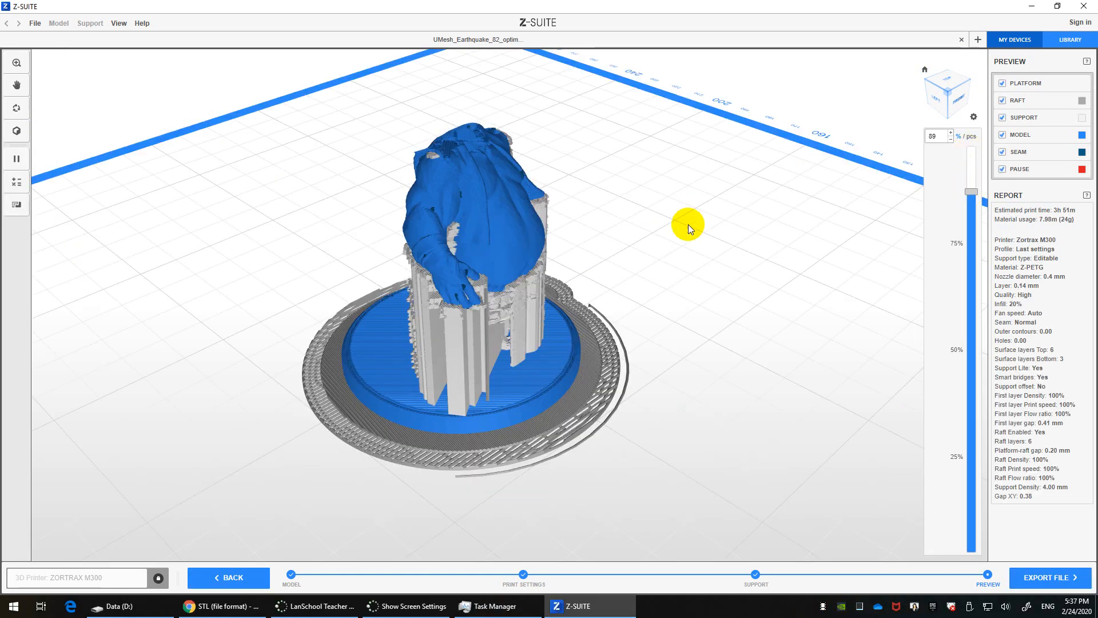
{"action": "scroll", "coordinate": [694, 263], "scroll_direction": "up", "scroll_amount": 5}
{"action": "left_click_drag", "start_coordinate": [694, 292], "coordinate": [630, 259]}
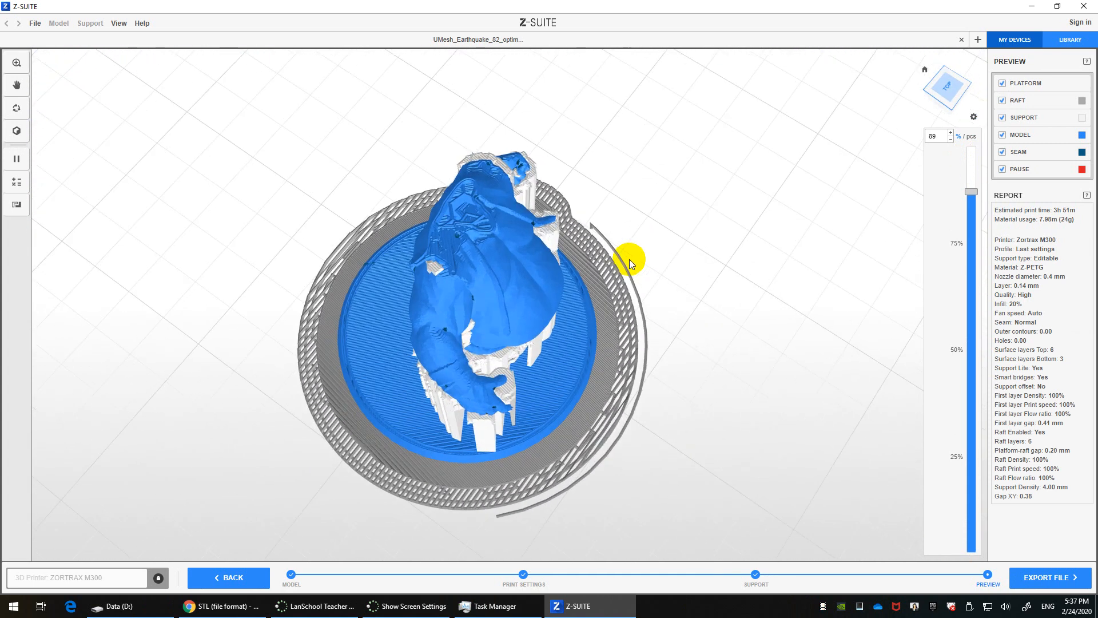
{"action": "left_click_drag", "start_coordinate": [970, 192], "coordinate": [736, 303]}
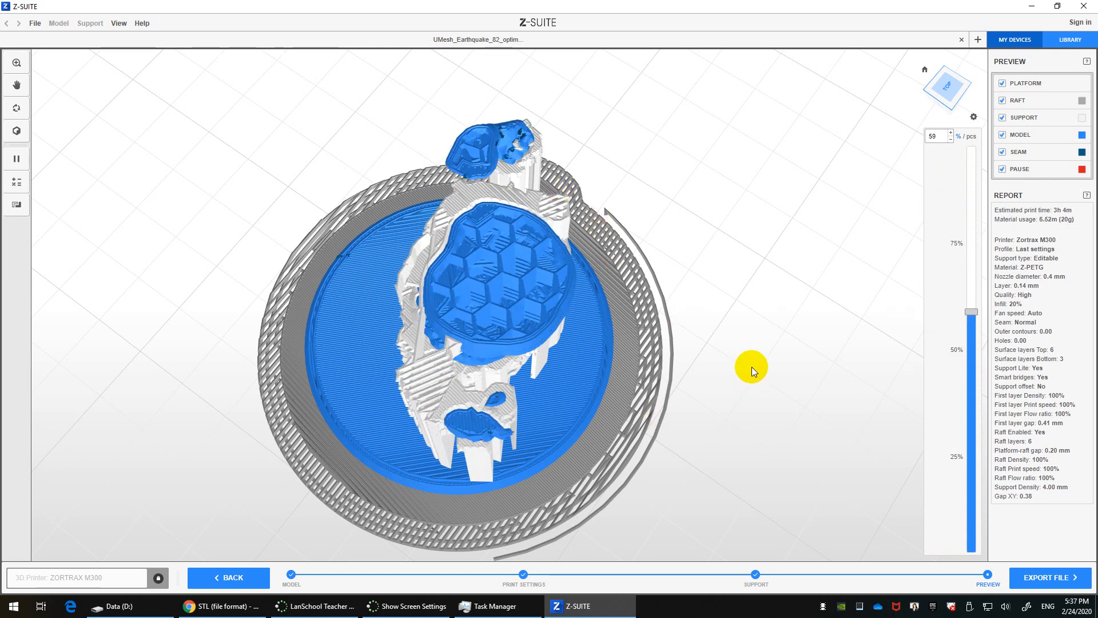
{"action": "left_click_drag", "start_coordinate": [971, 313], "coordinate": [971, 149]}
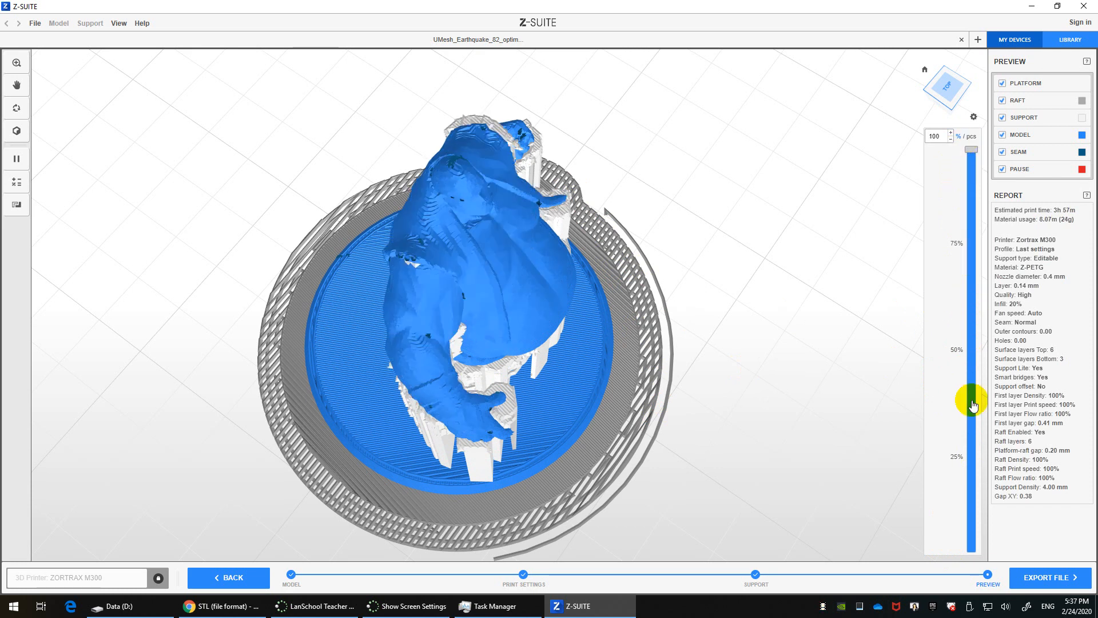
Export the sliced print as UMesh_Earthquake_82_optim.zcode on the Data (D:) drive, without the text report
{"action": "left_click", "coordinate": [1057, 580]}
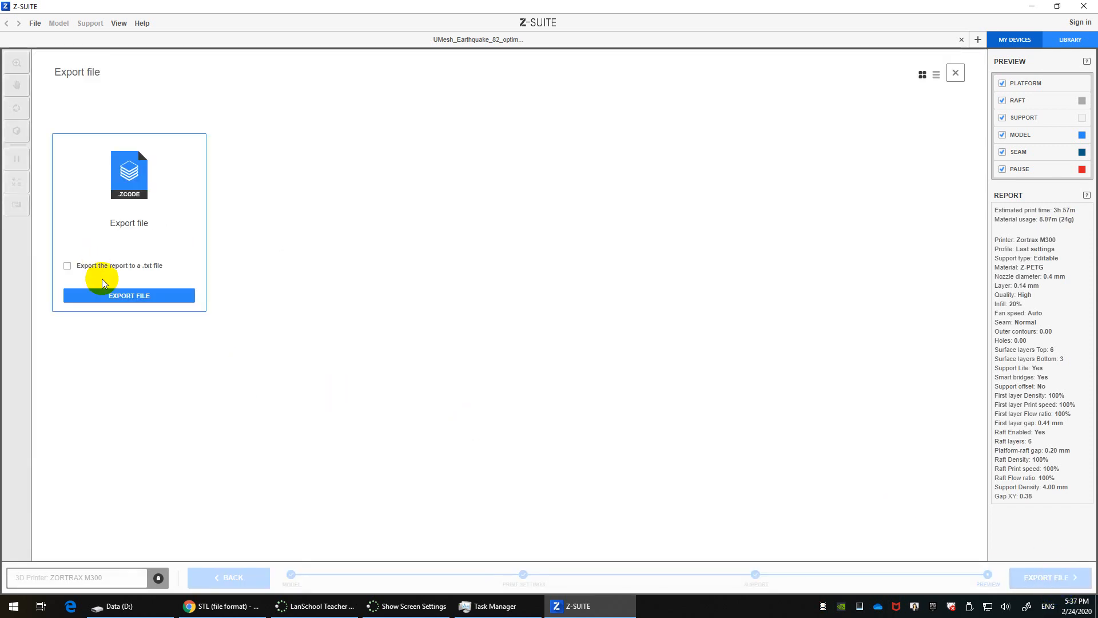
{"action": "left_click", "coordinate": [146, 304]}
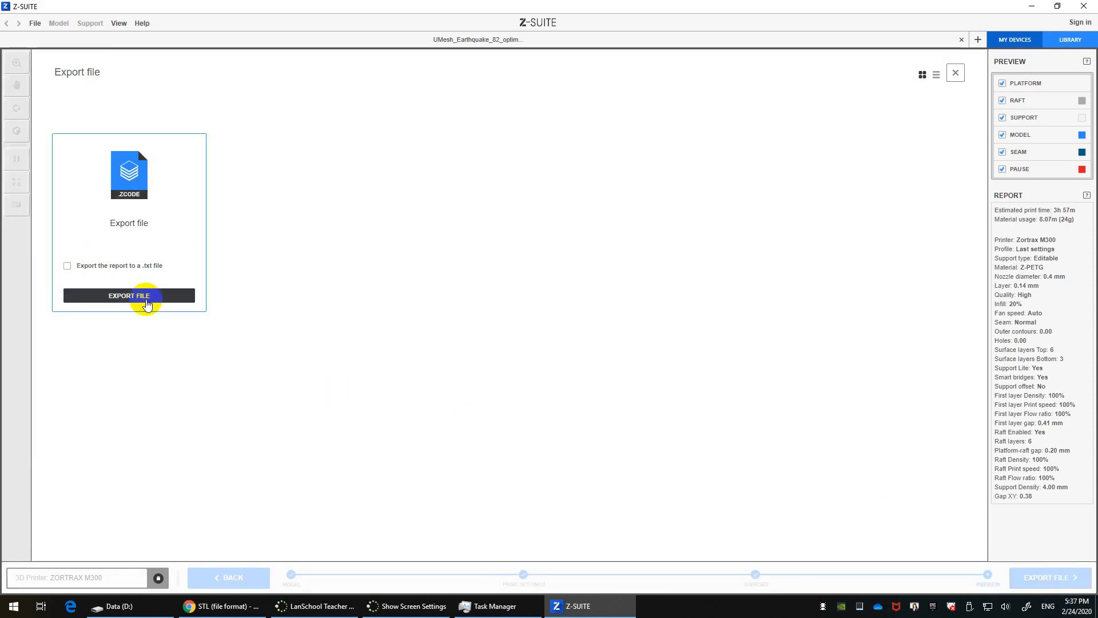
{"action": "left_click", "coordinate": [127, 295]}
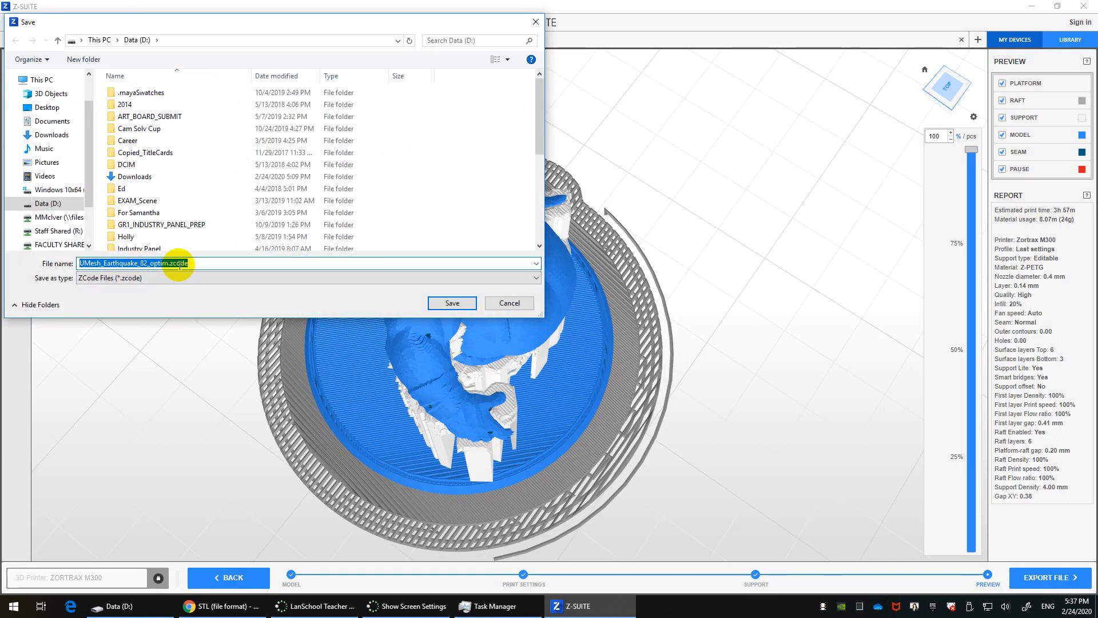
{"action": "left_click", "coordinate": [452, 304]}
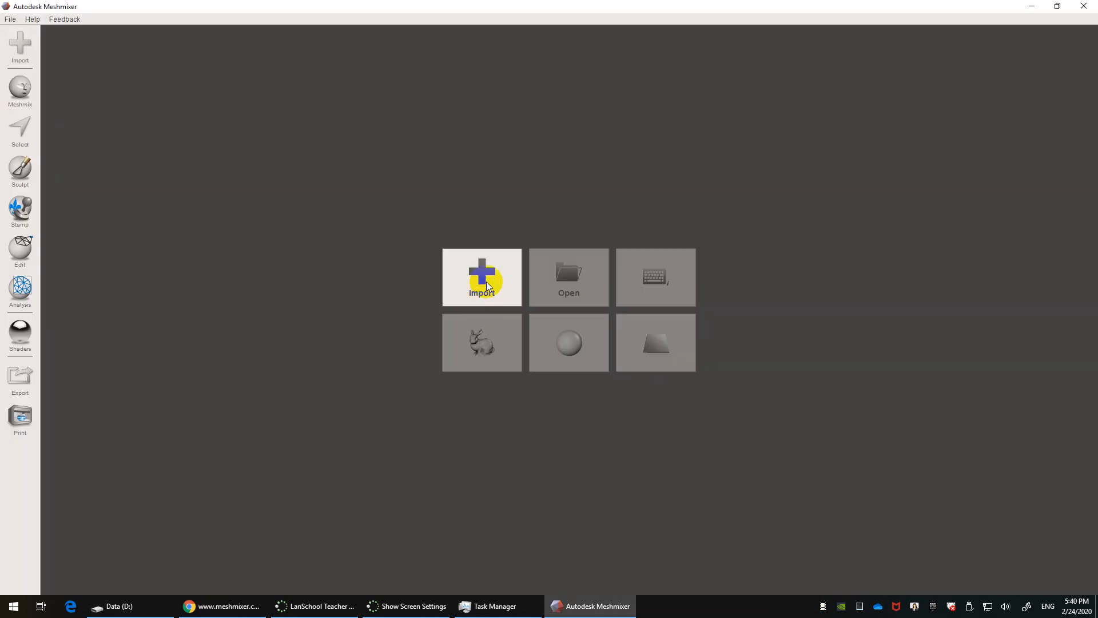
Switch to Autodesk Meshmixer and import UMesh_Earthquake_82_optim.stl from the Data (D:) drive
{"action": "left_click", "coordinate": [487, 281]}
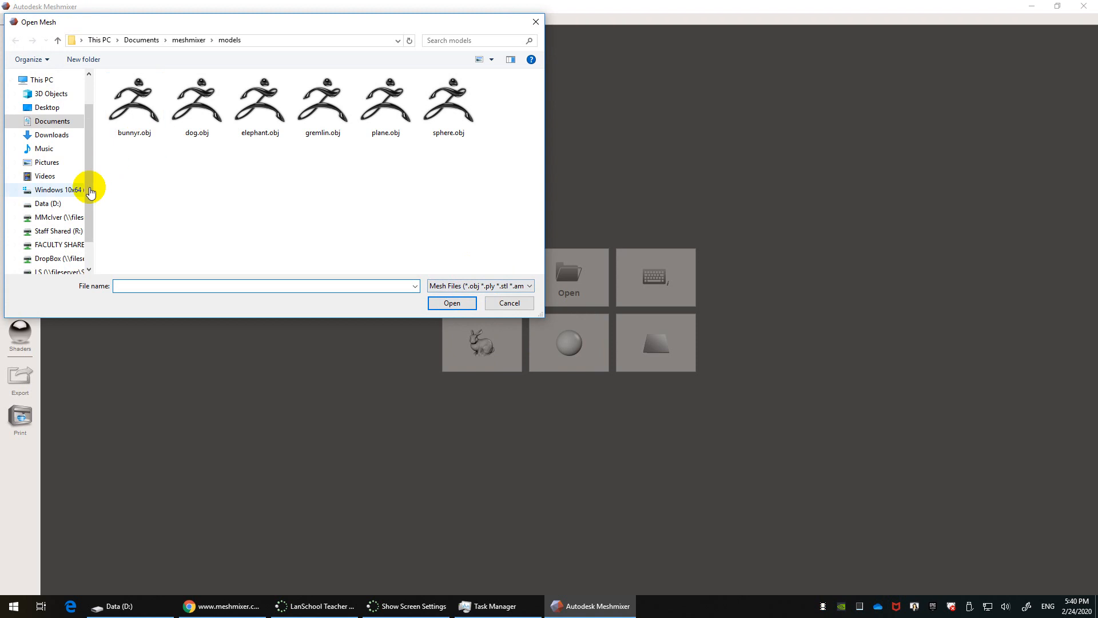
{"action": "left_click", "coordinate": [48, 204]}
{"action": "scroll", "coordinate": [184, 257], "scroll_direction": "down", "scroll_amount": 3}
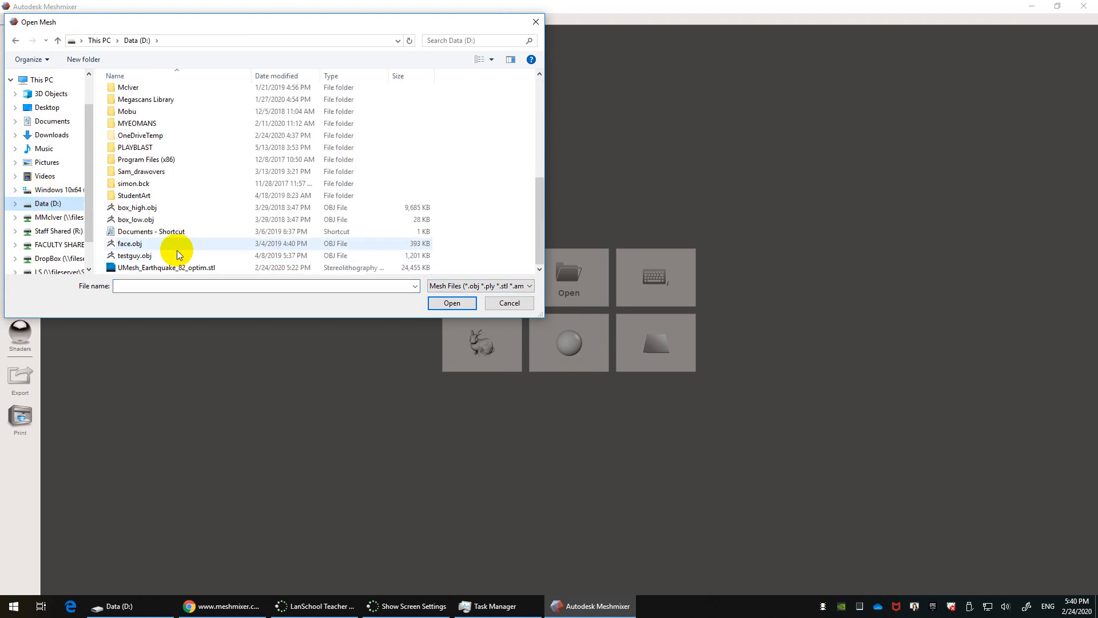
{"action": "double_click", "coordinate": [153, 267]}
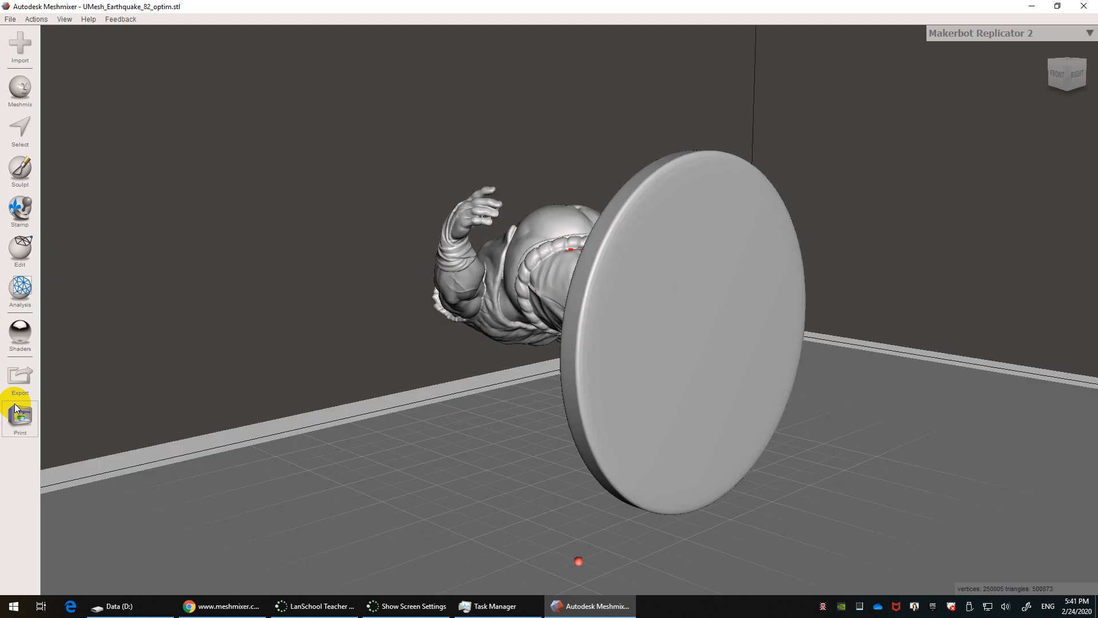
Examine the character's rope belt and legs for mesh errors, and analyse the mesh with Inspector
{"action": "right_click_drag", "start_coordinate": [208, 125], "coordinate": [388, 331]}
{"action": "left_click_drag", "start_coordinate": [635, 372], "coordinate": [593, 366], "text": "alt"}
{"action": "right_click_drag", "start_coordinate": [593, 366], "coordinate": [625, 606], "text": "alt"}
{"action": "left_click_drag", "start_coordinate": [681, 438], "coordinate": [689, 260], "text": "alt"}
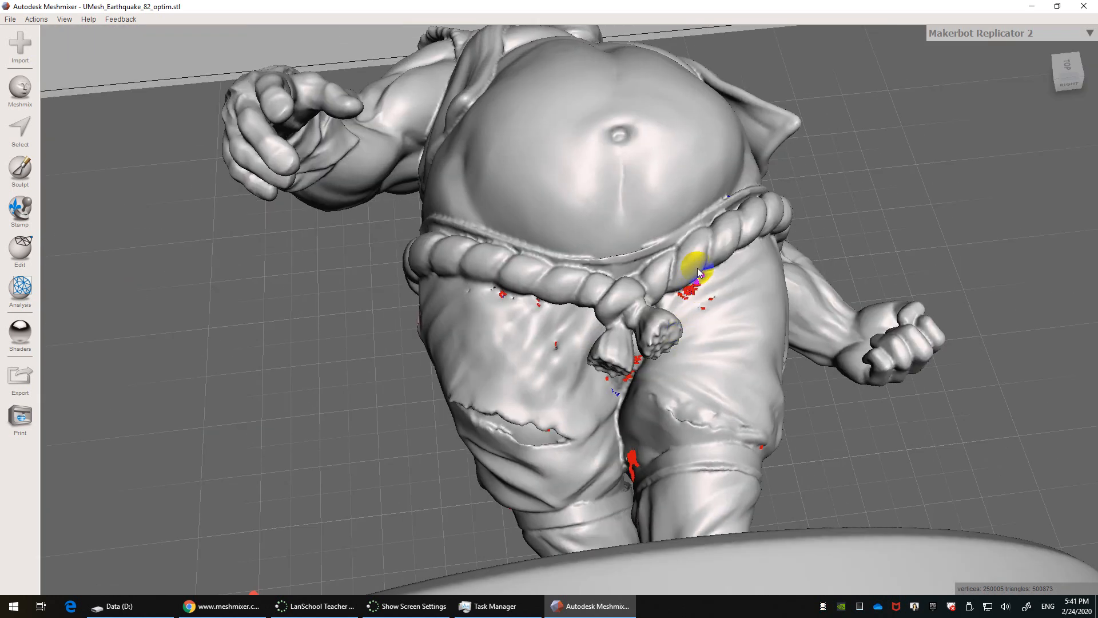
{"action": "left_click_drag", "start_coordinate": [590, 266], "coordinate": [744, 281], "text": "alt"}
{"action": "left_click", "coordinate": [20, 286]}
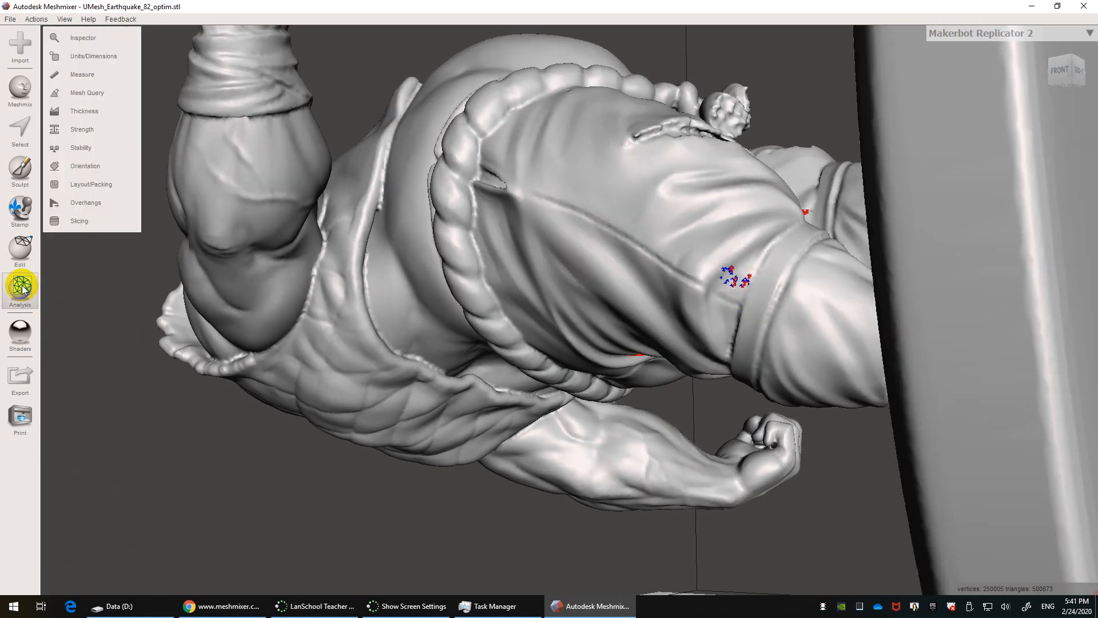
{"action": "left_click", "coordinate": [83, 40]}
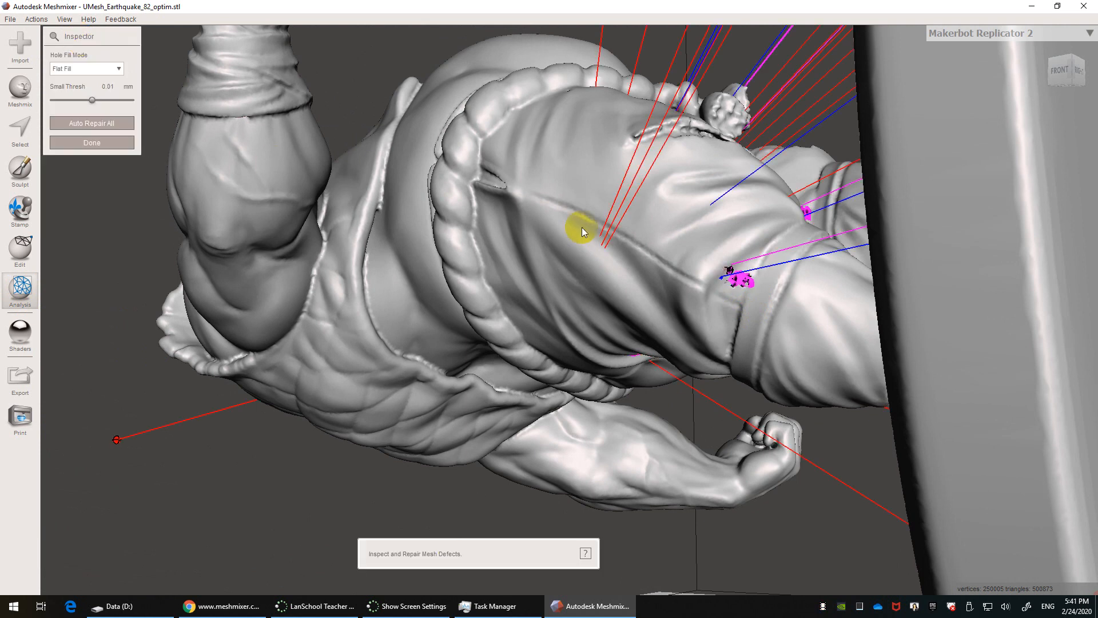
{"action": "right_click_drag", "start_coordinate": [578, 233], "coordinate": [581, 378]}
Set the hole fill mode to Smooth Fill, auto-repair all mesh defects, and check the repaired areas
{"action": "left_click", "coordinate": [96, 74]}
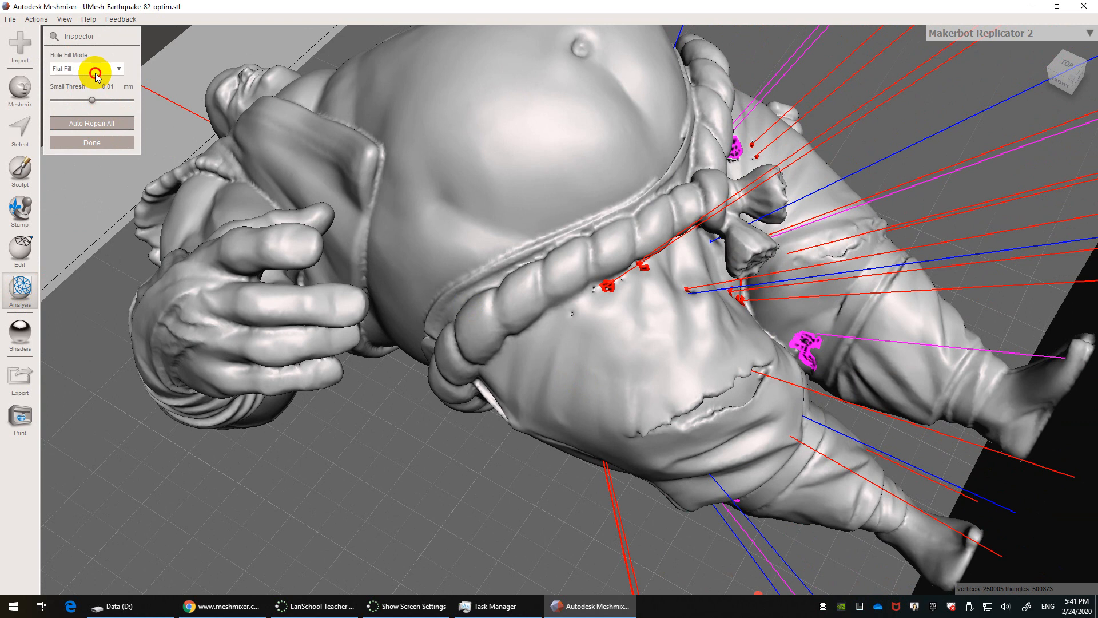
{"action": "left_click", "coordinate": [77, 104]}
{"action": "left_click", "coordinate": [95, 126]}
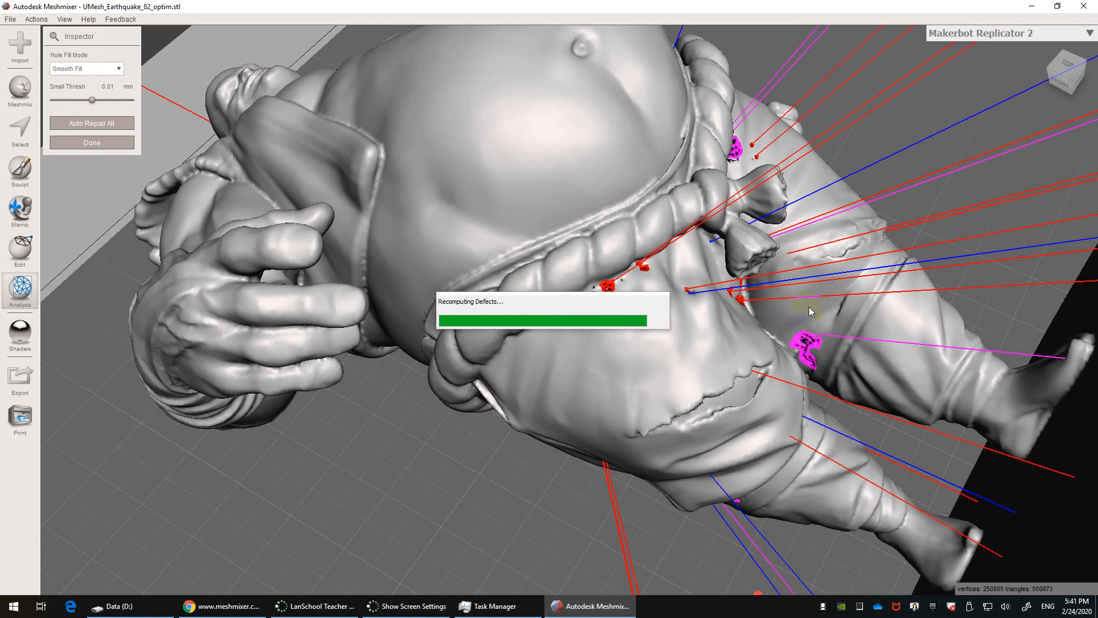
{"action": "right_click_drag", "start_coordinate": [809, 308], "coordinate": [516, 323]}
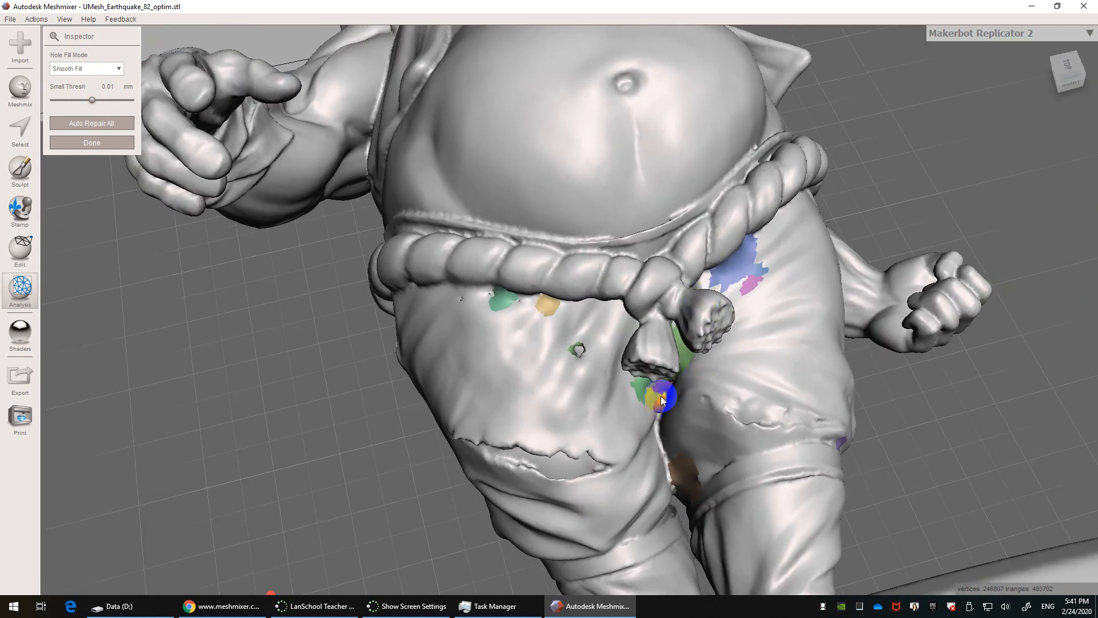